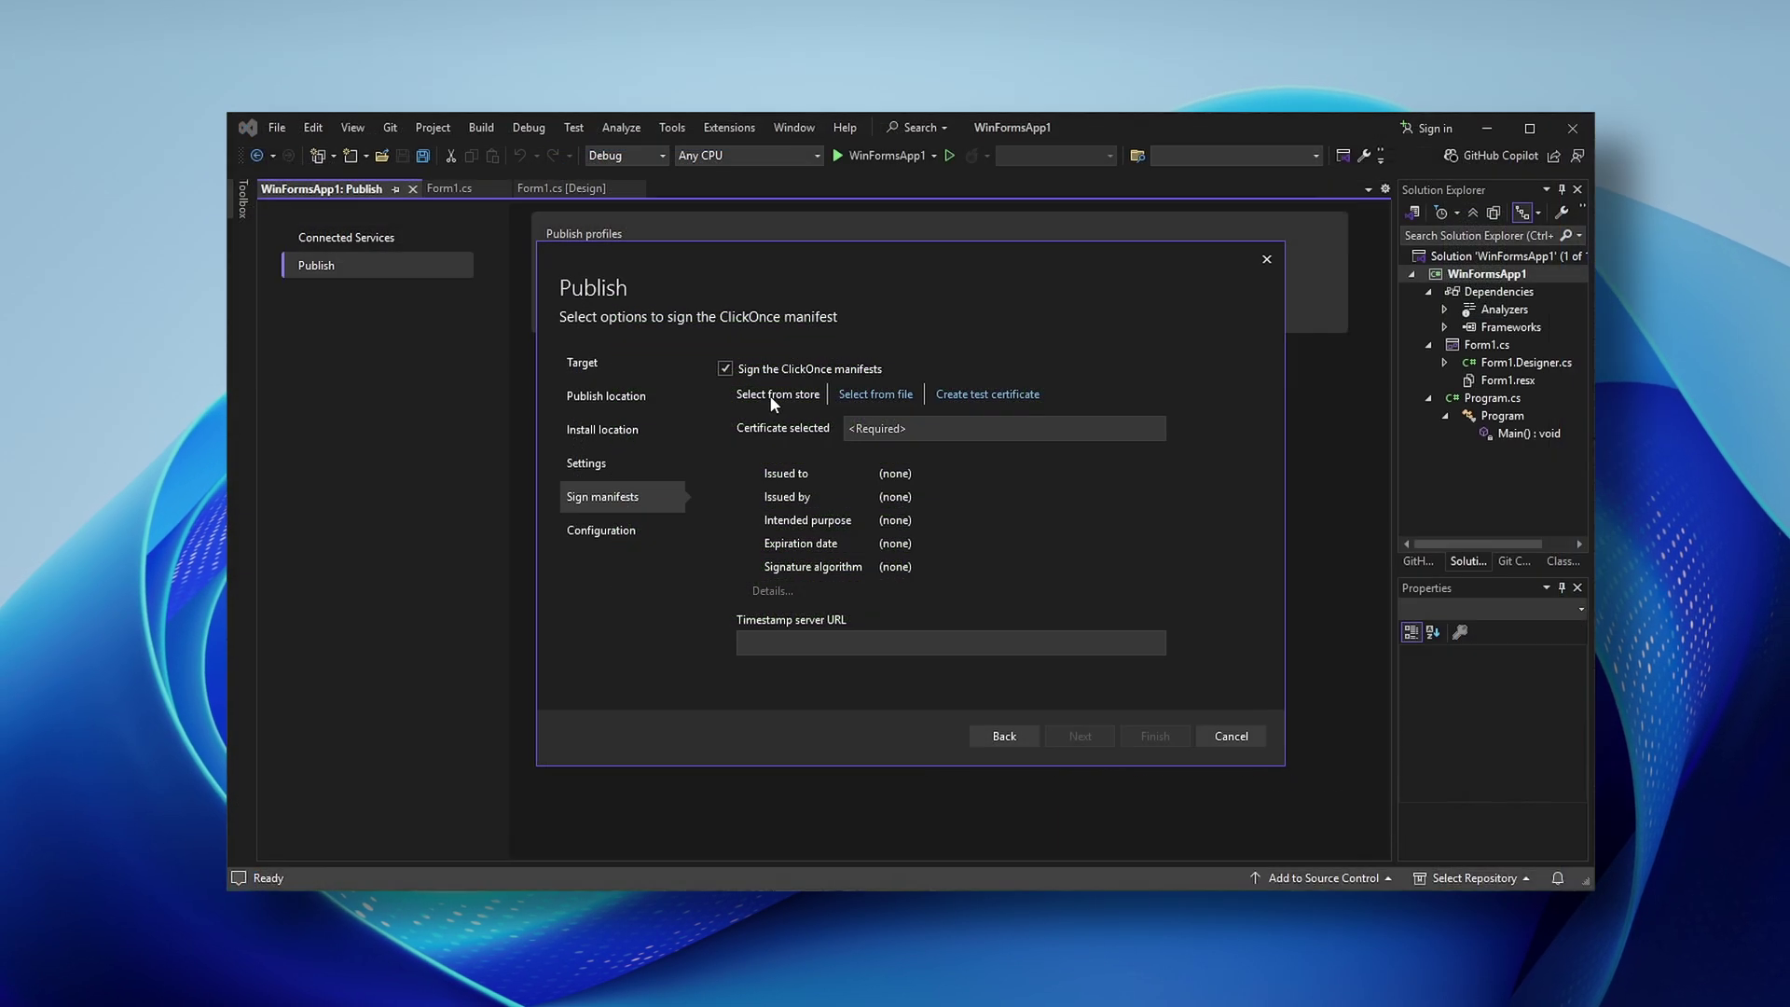
- Check in VS Code that the PowerShell script's signature Status reads Valid, then go to sign-in
left_click(771, 397)
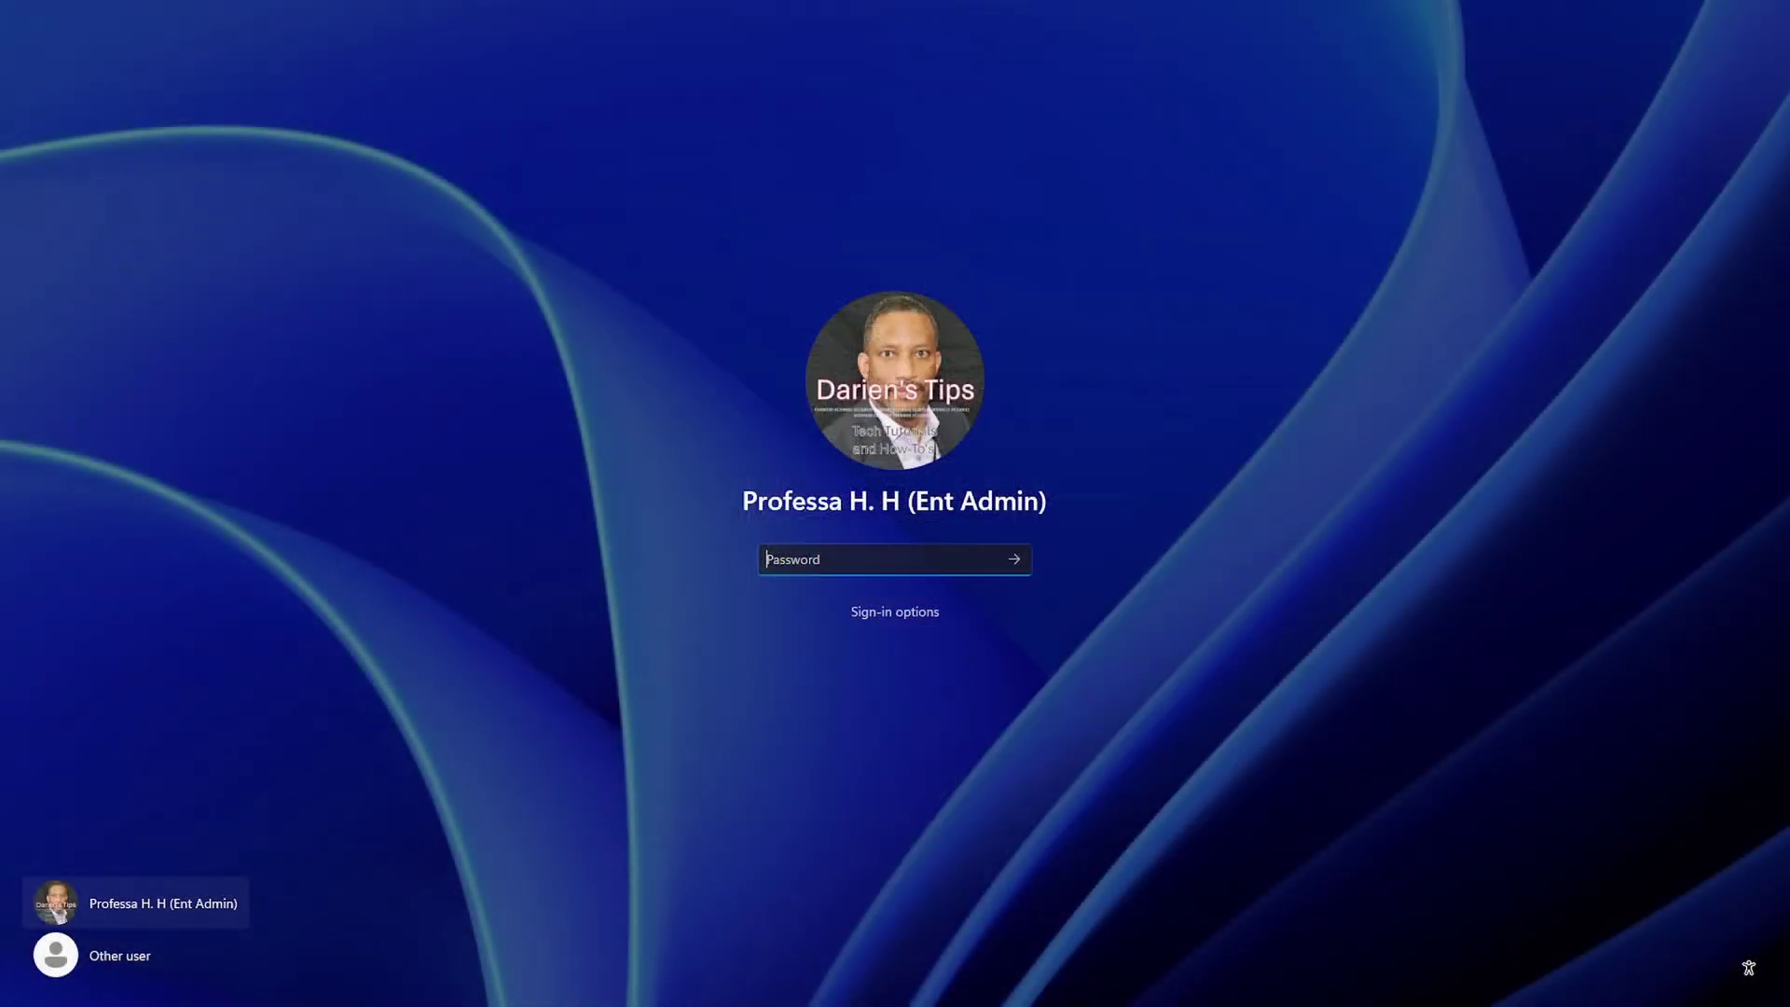
- Sign in and launch the Certification Authority console for server CA05 from Server Manager
type("••••••••••••")
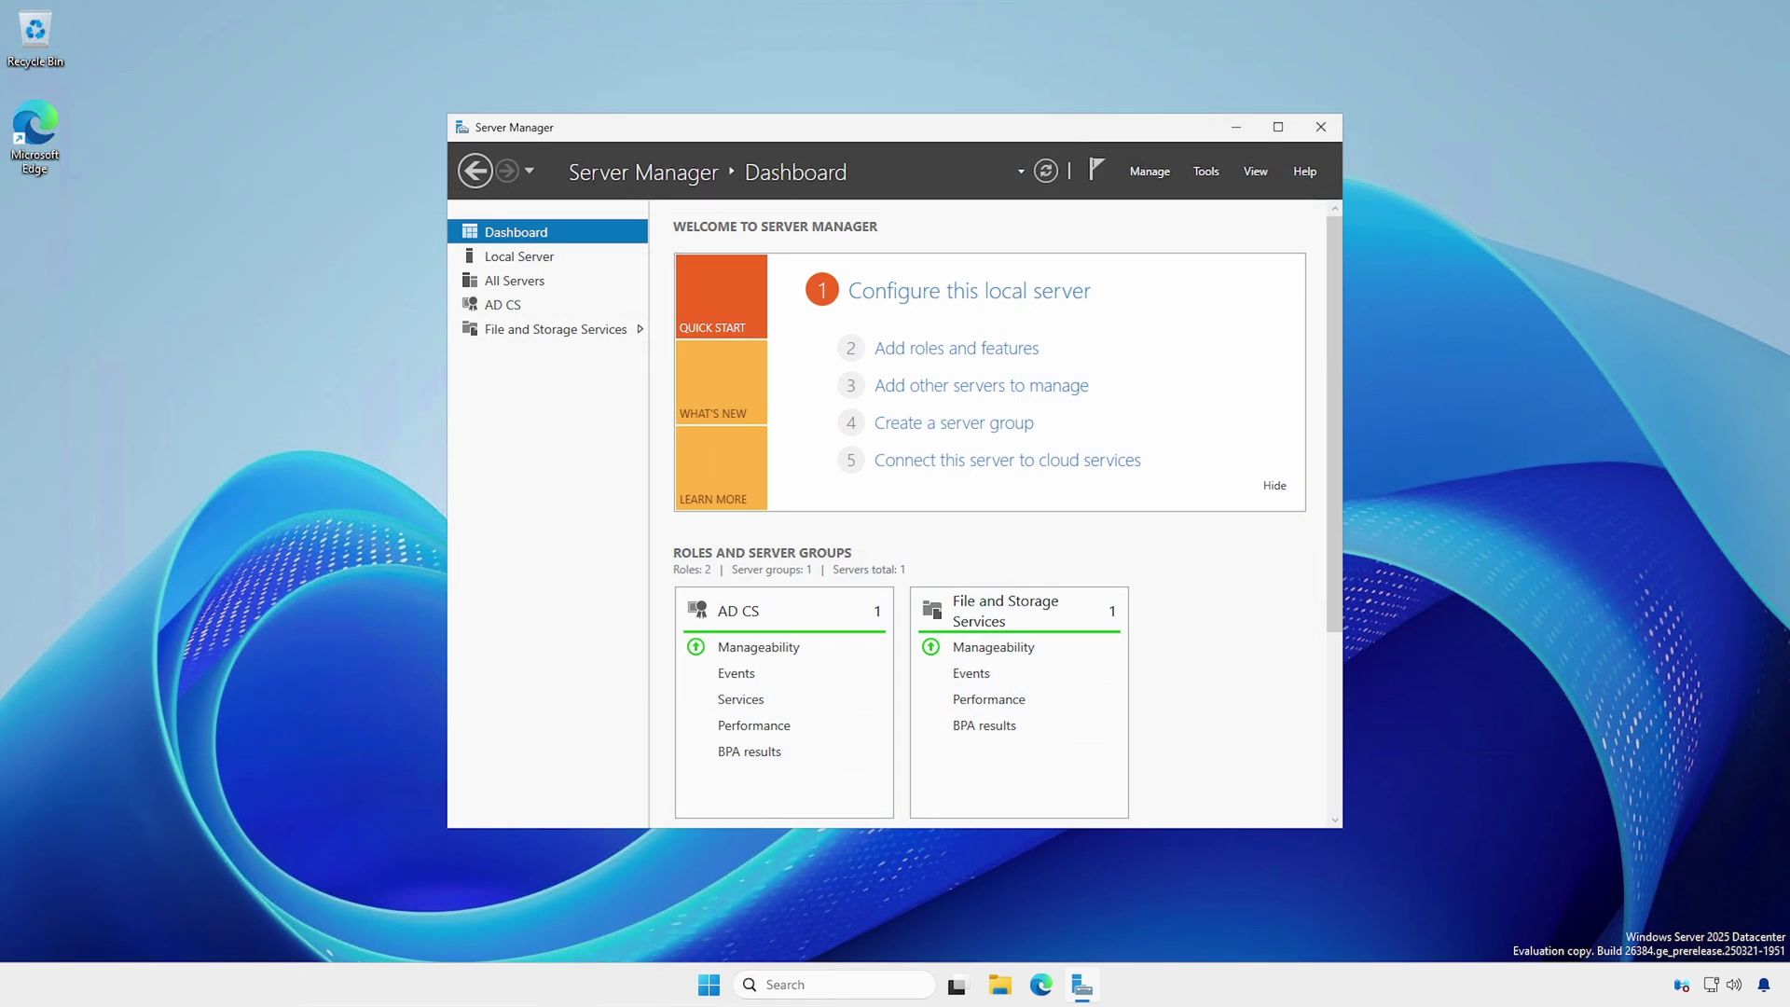
left_click(516, 309)
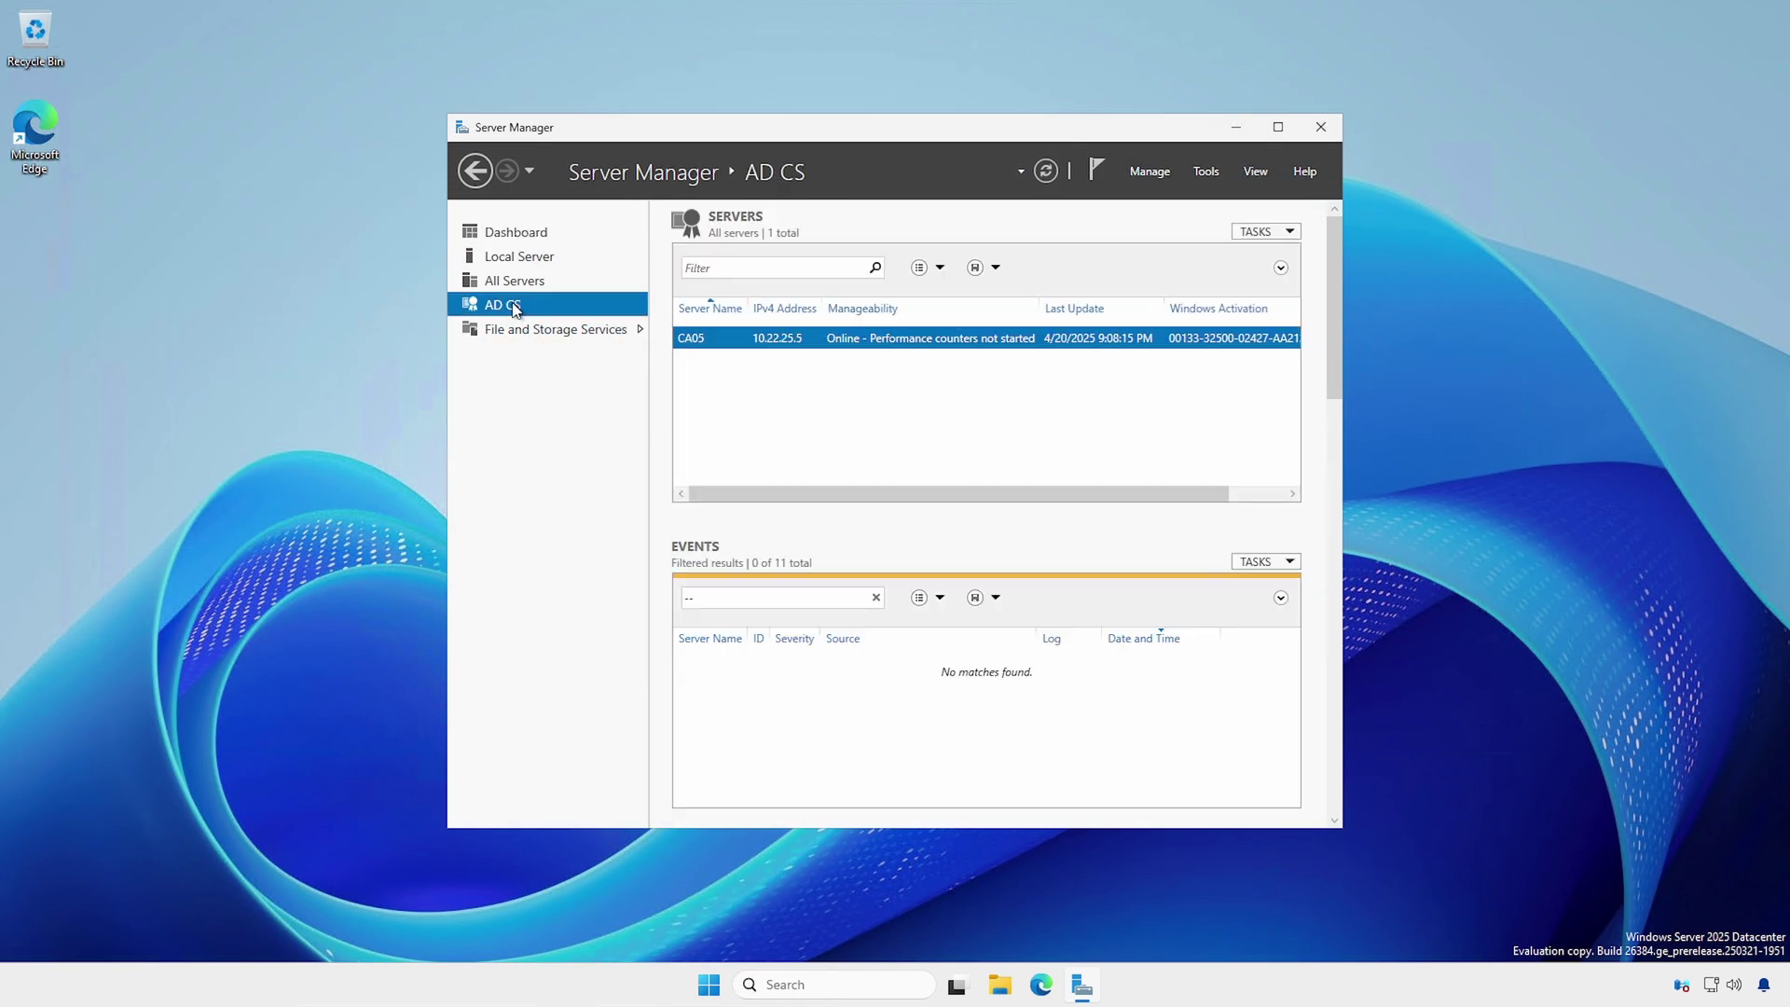
right_click(710, 340)
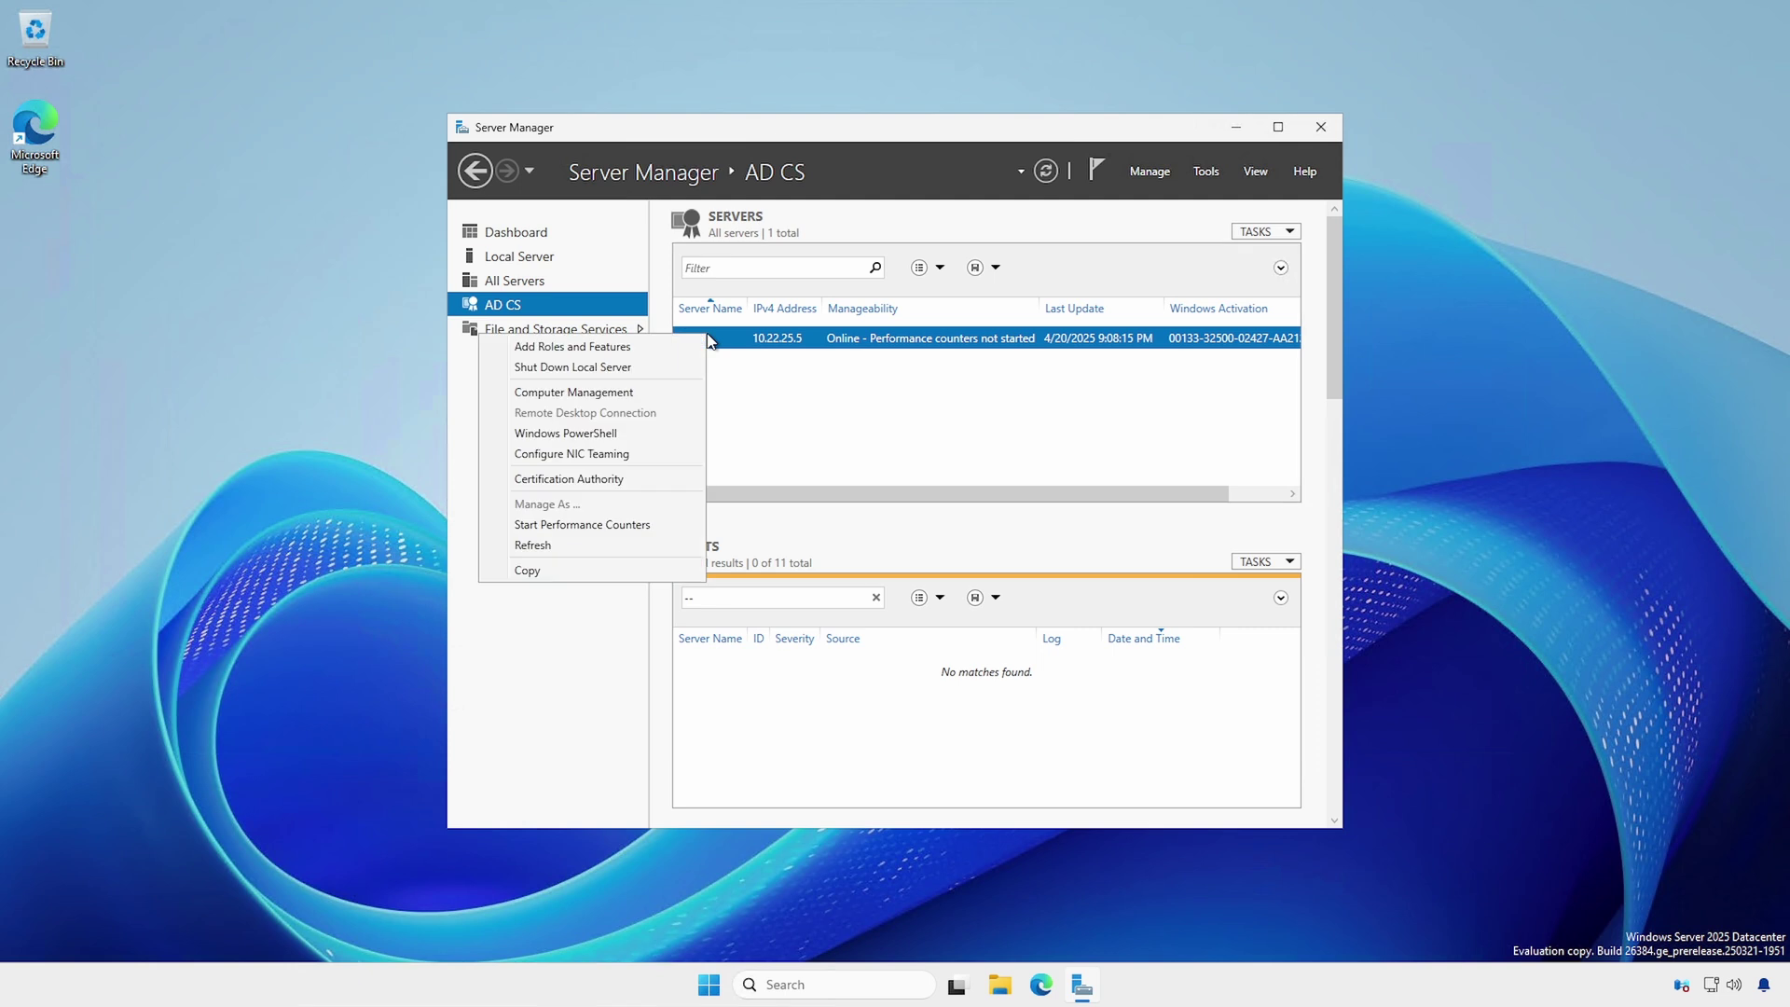
left_click(635, 478)
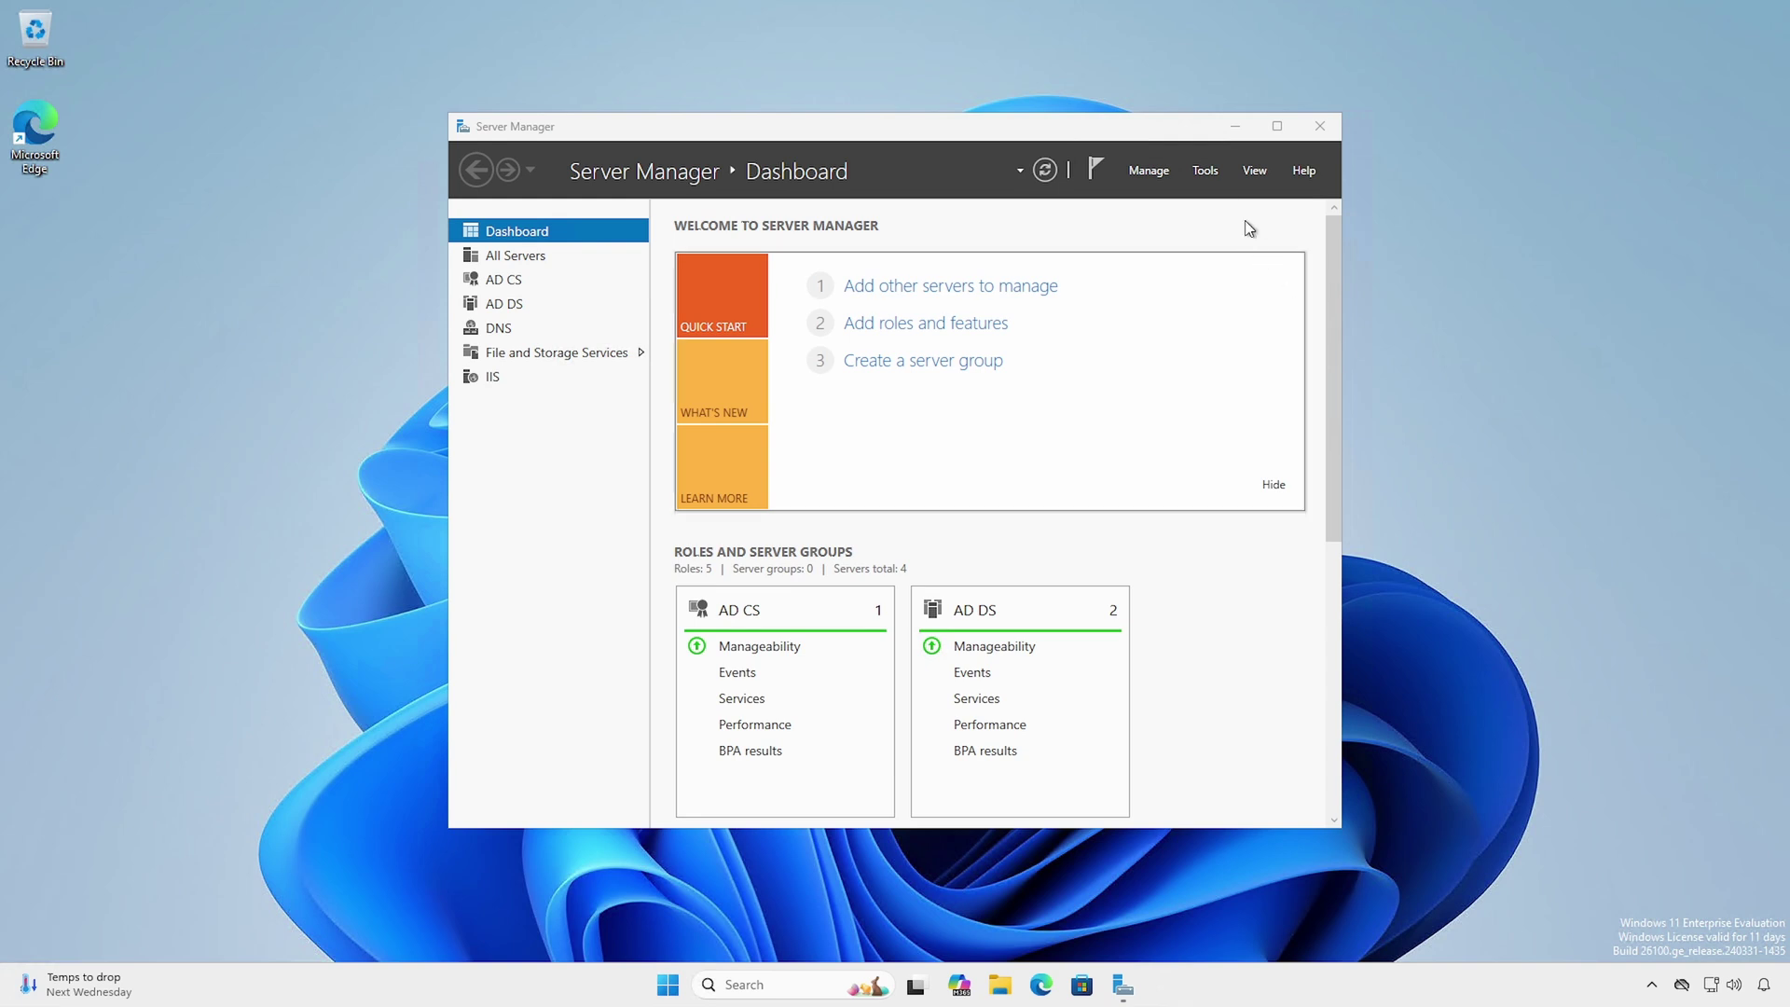
left_click(1206, 171)
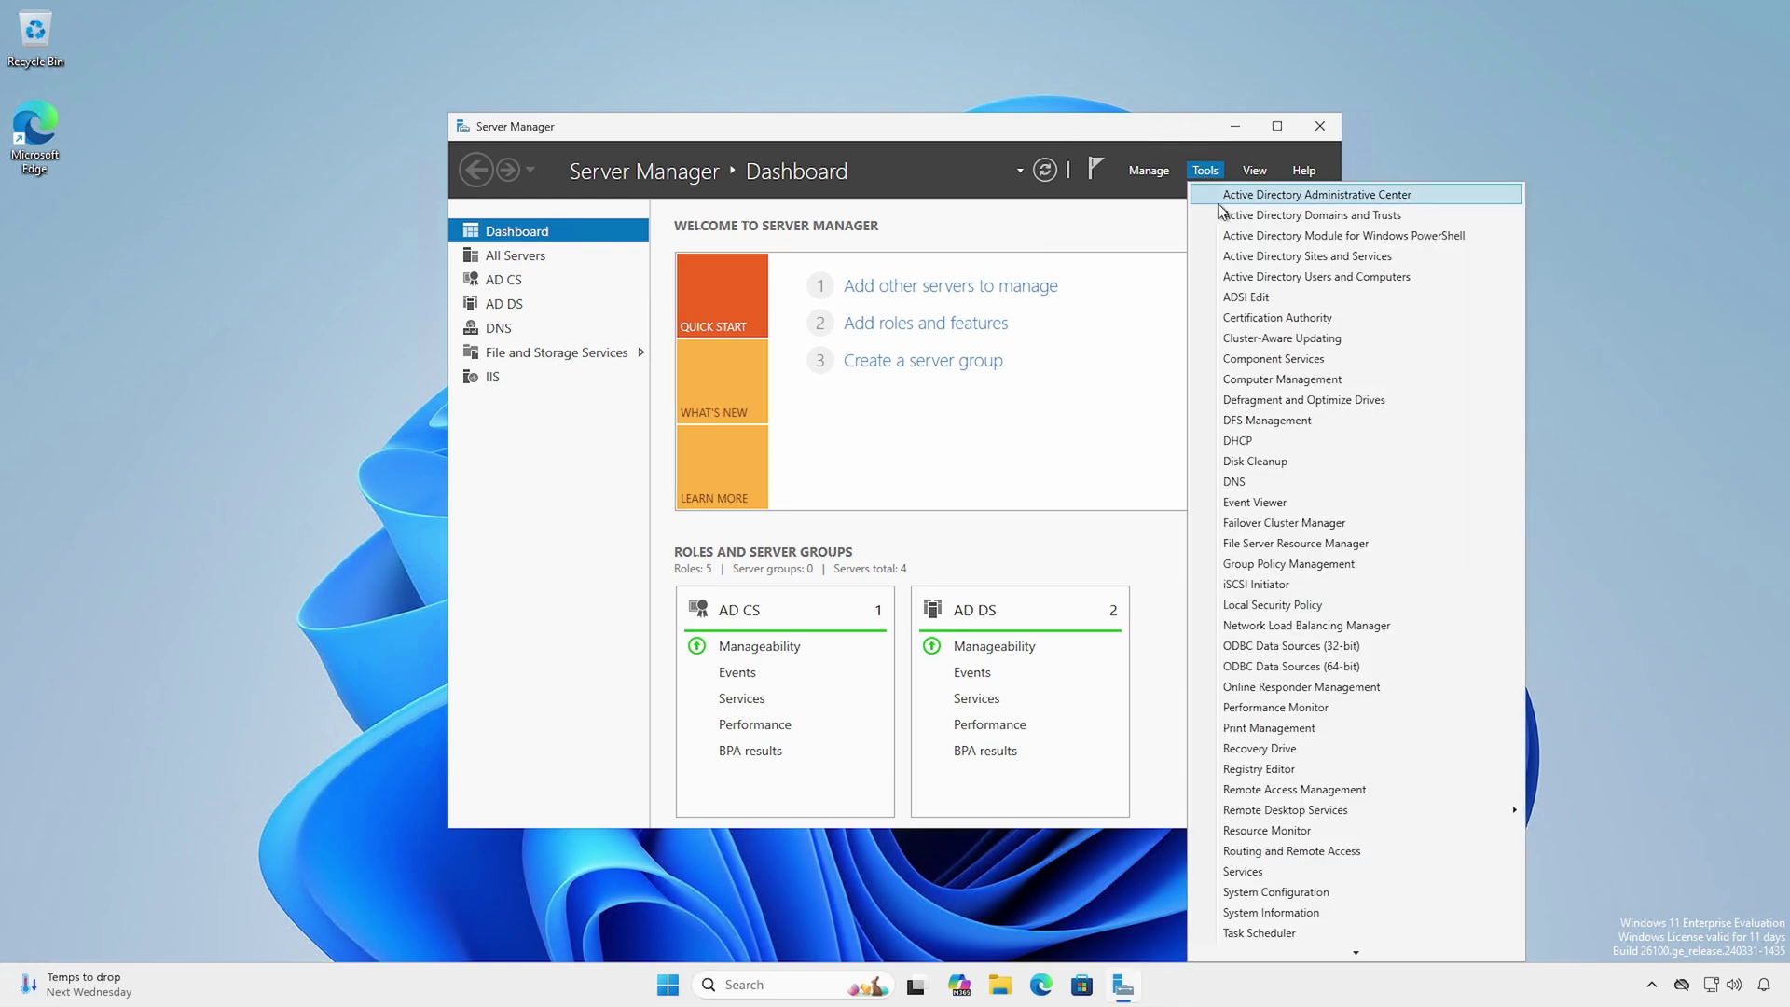
left_click(1249, 320)
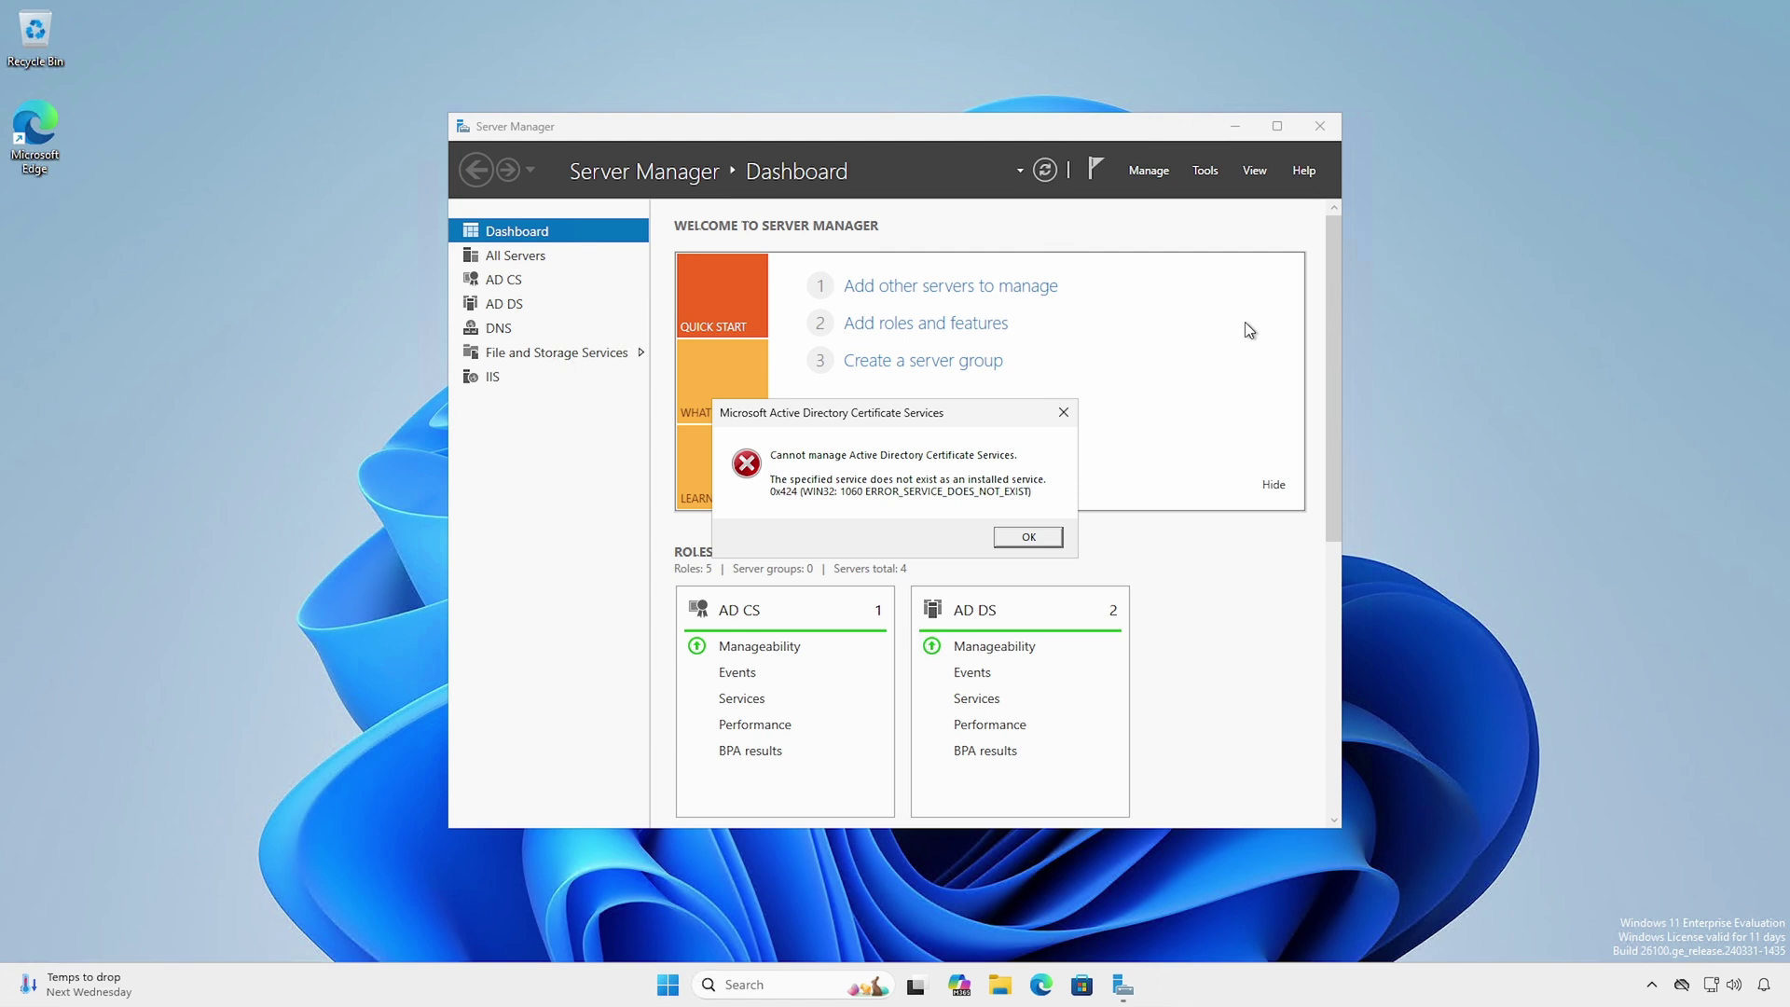
- Dismiss the AD CS error and retarget the console to dariens-CA05-CA on ca05.dariens.tips
left_click(1046, 533)
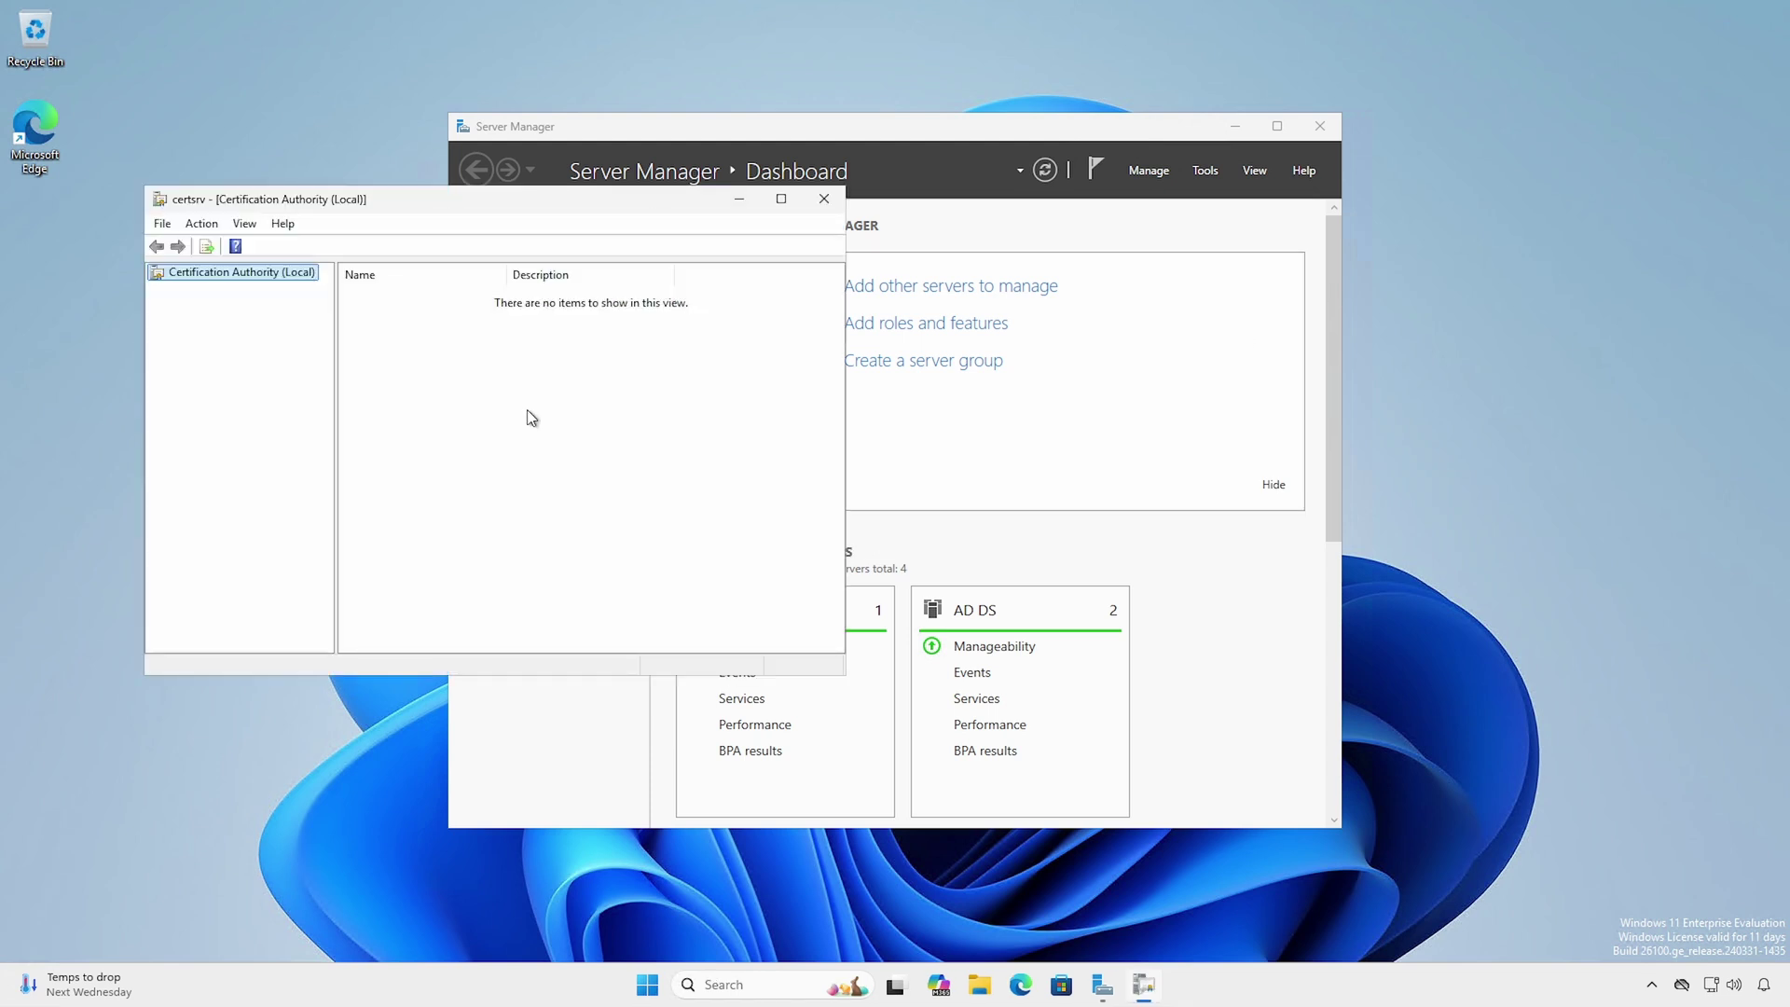
right_click(279, 272)
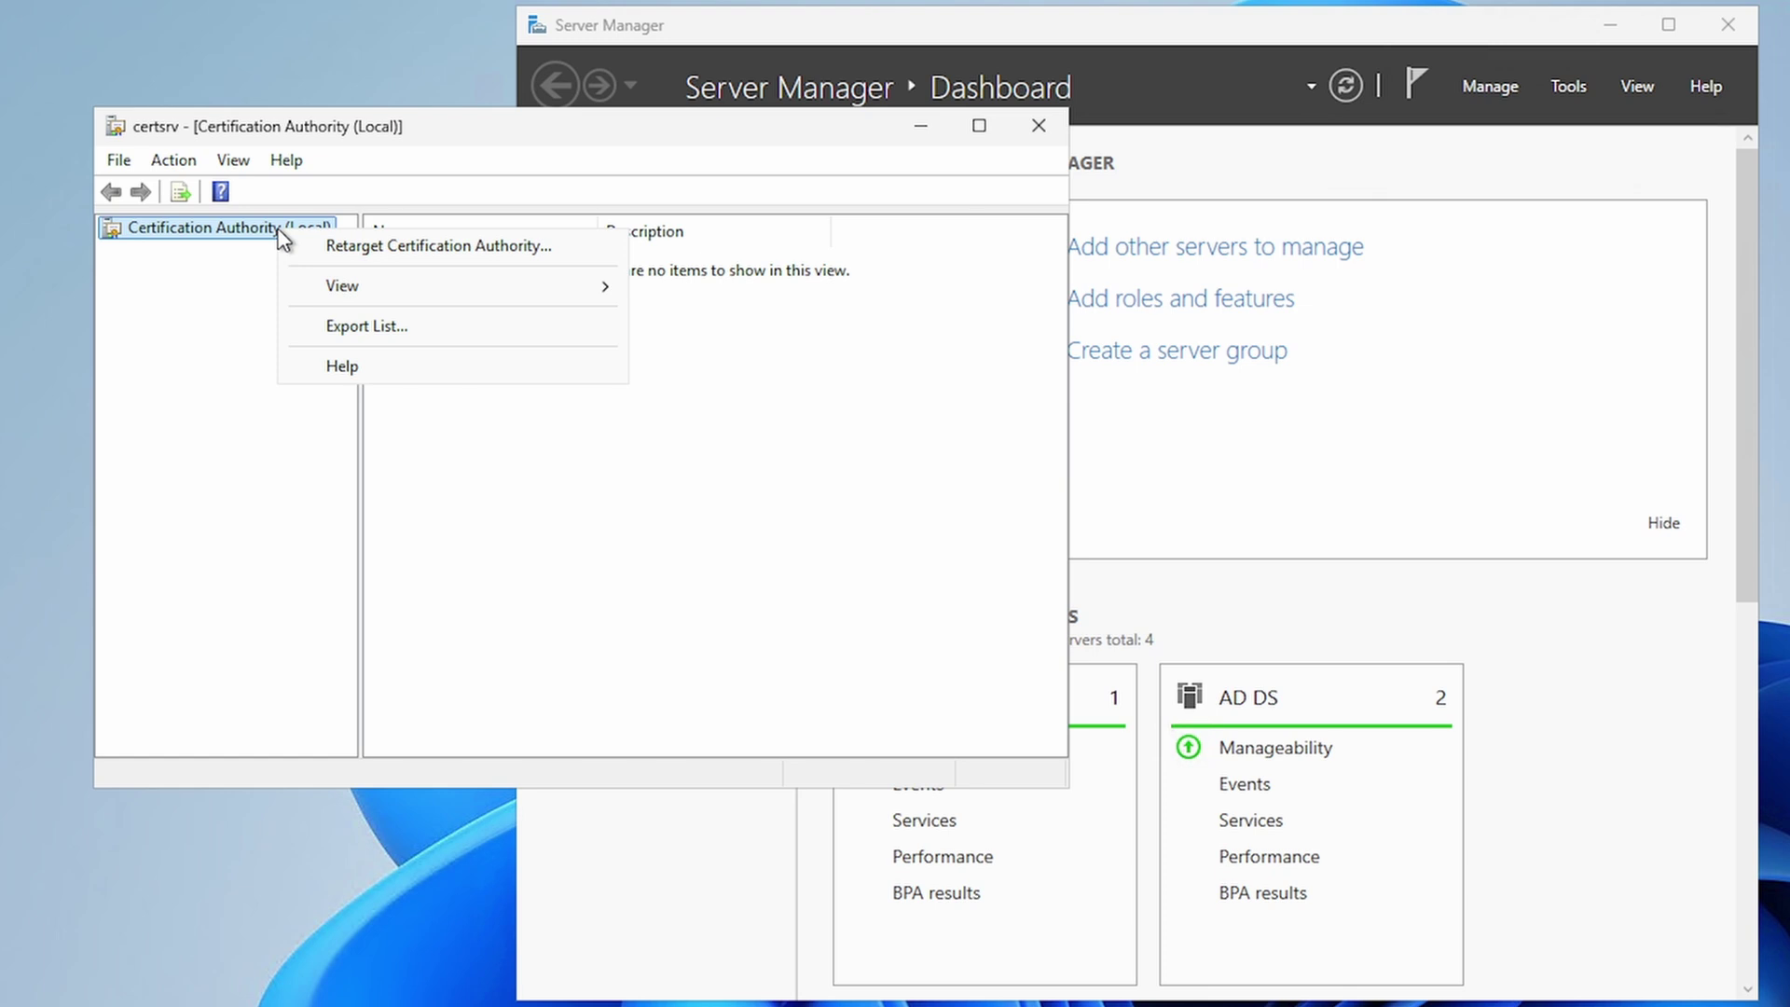
left_click(328, 246)
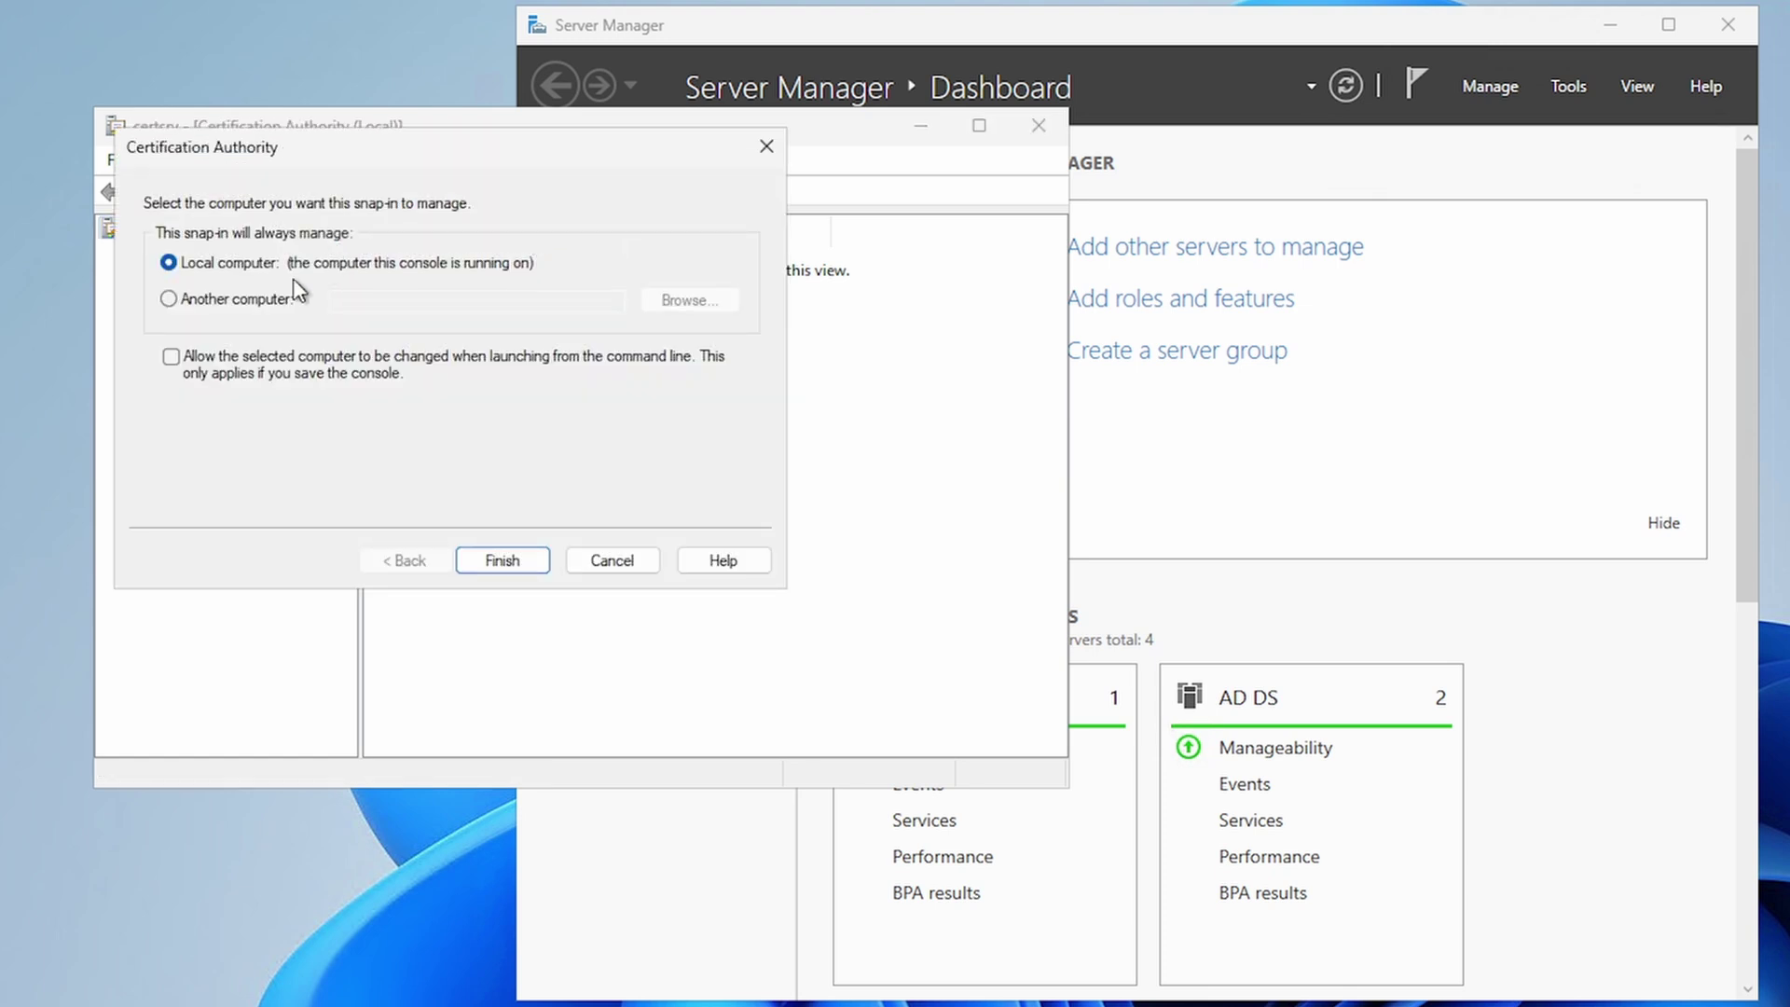
left_click(280, 300)
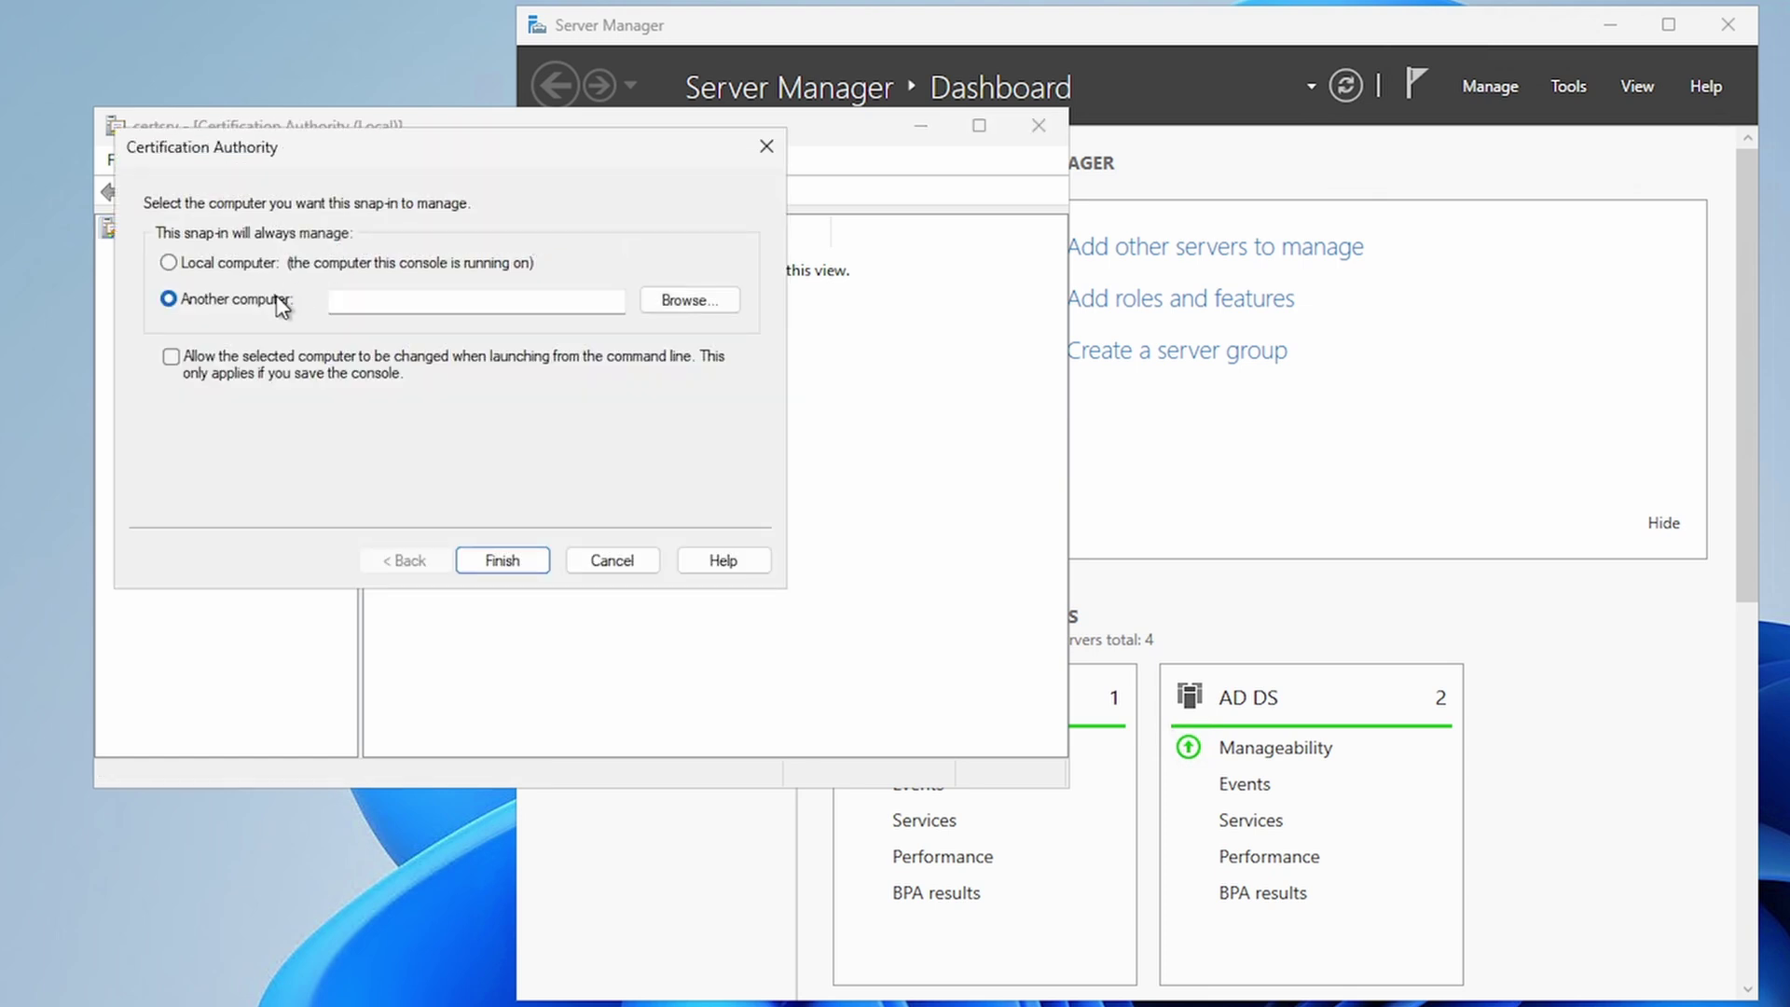
left_click(664, 306)
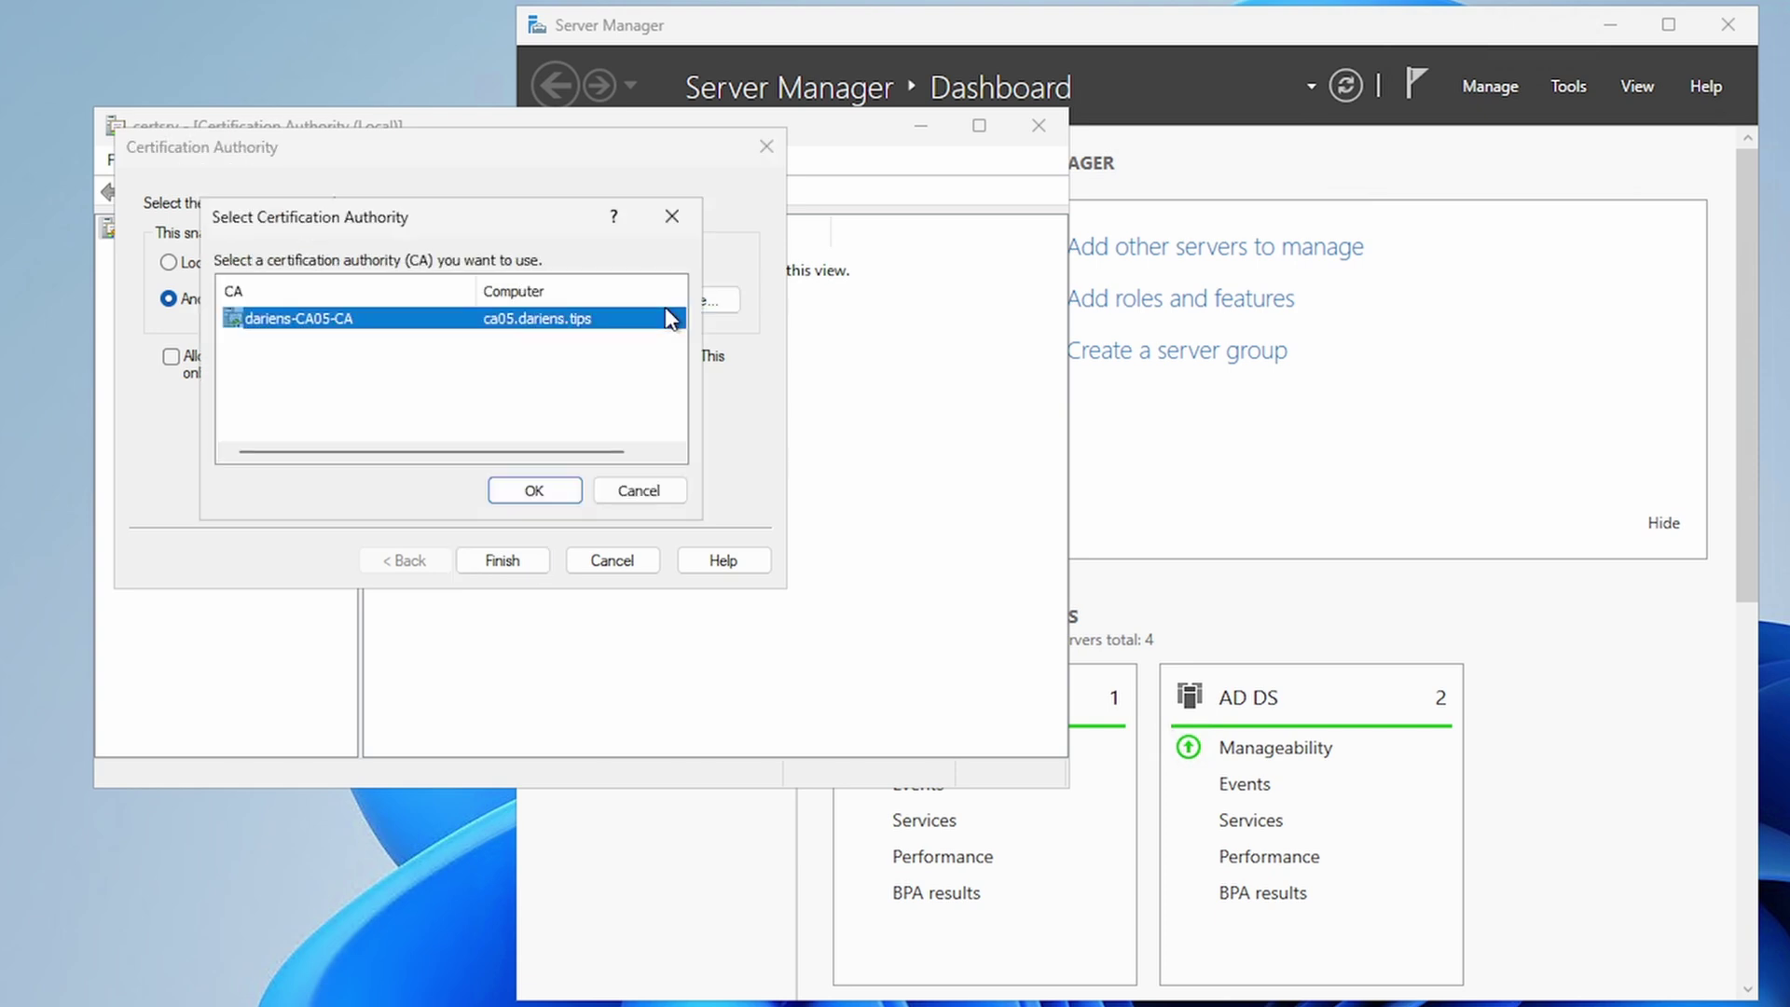
left_click(535, 490)
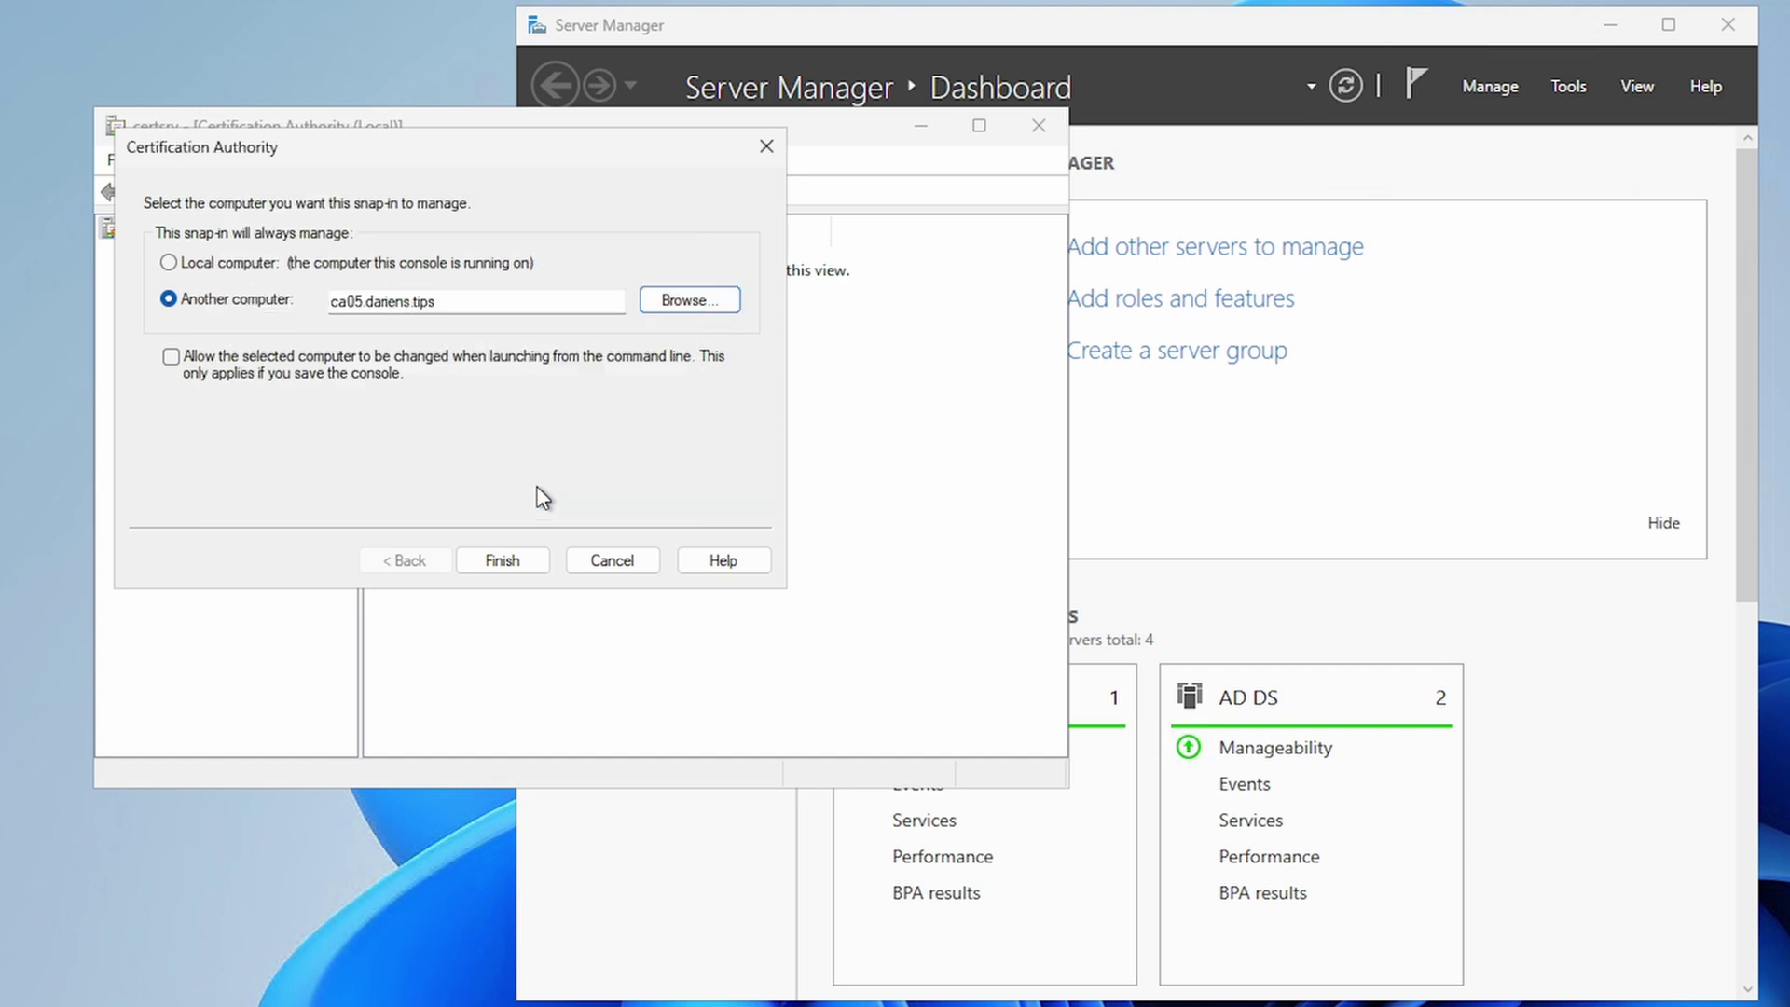
left_click(509, 561)
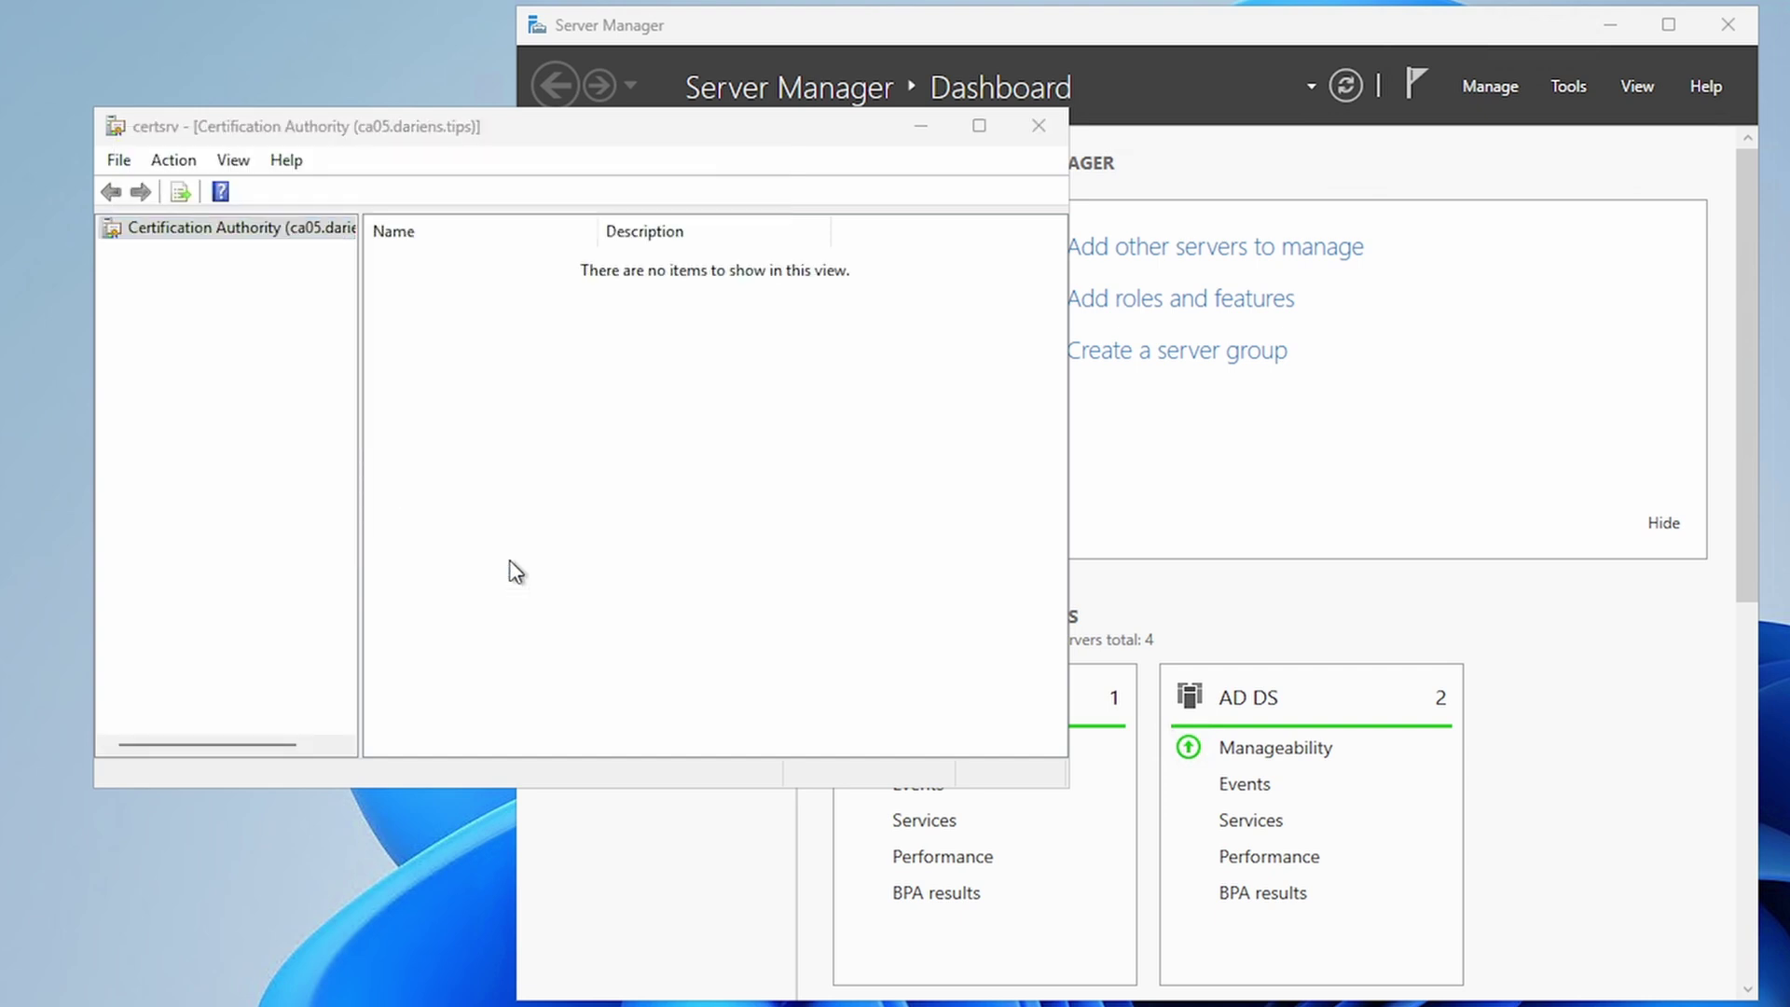
- Expand dariens-CA05-CA, list its Certificate Templates, and open the User template's properties
left_click(111, 252)
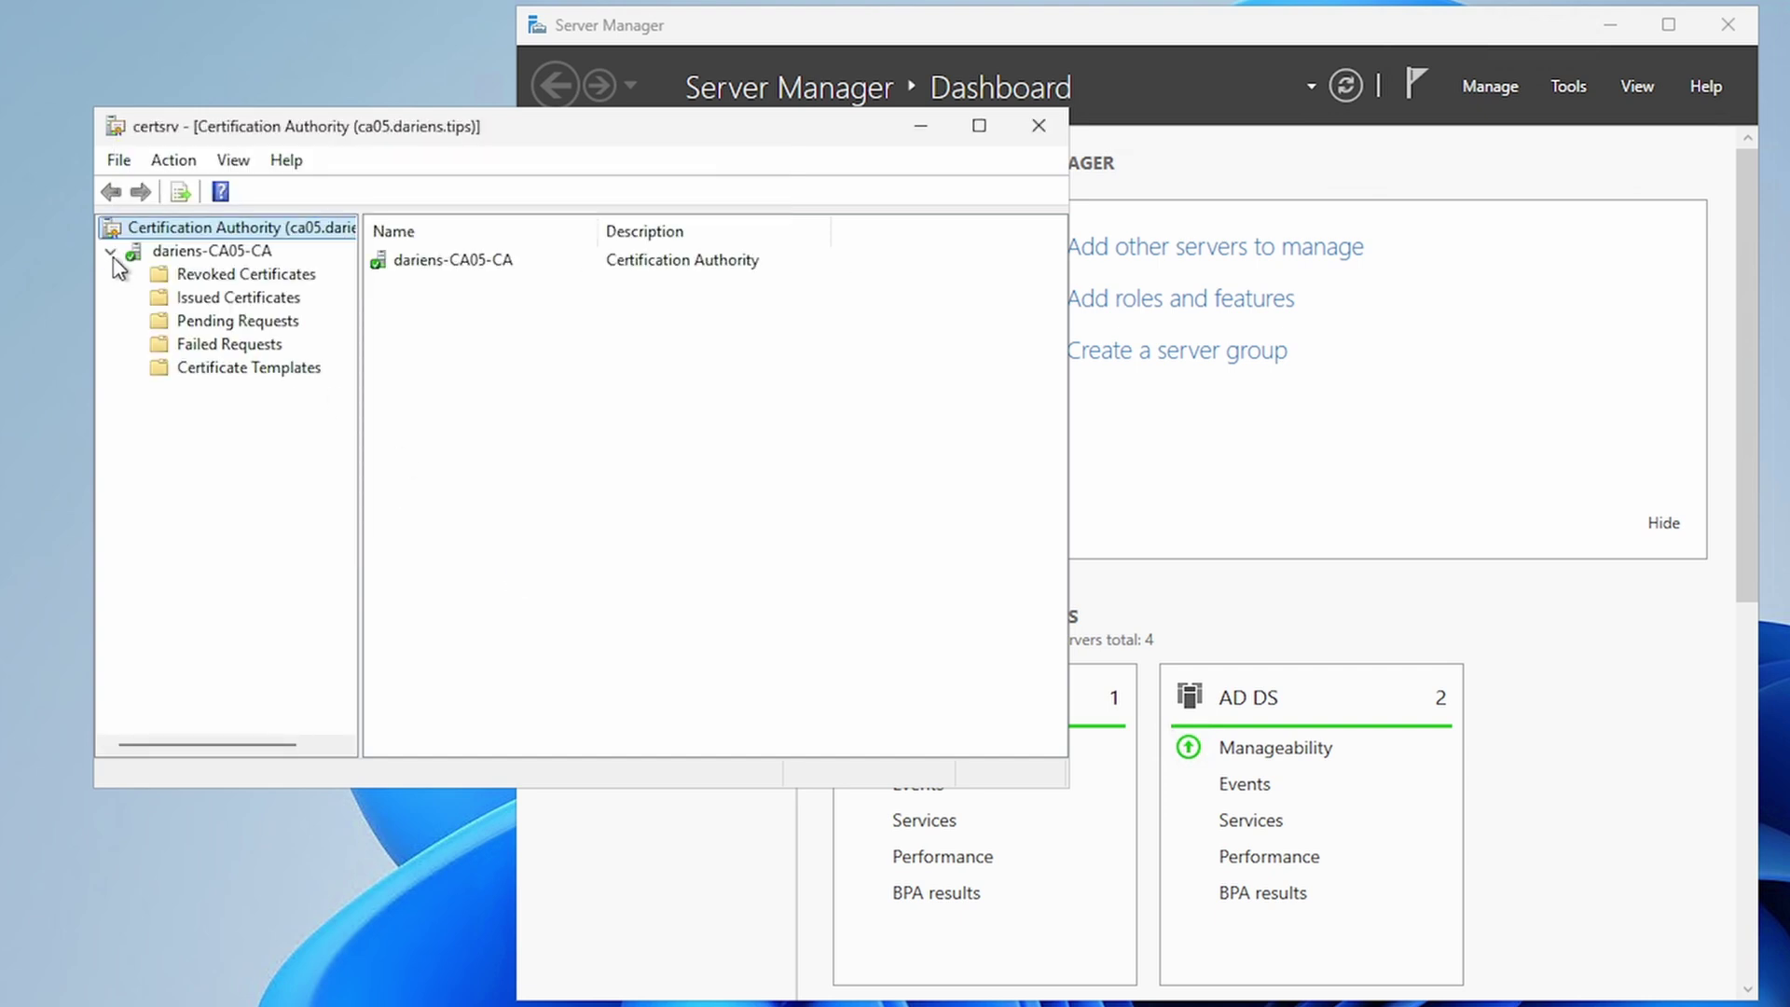
left_click(209, 369)
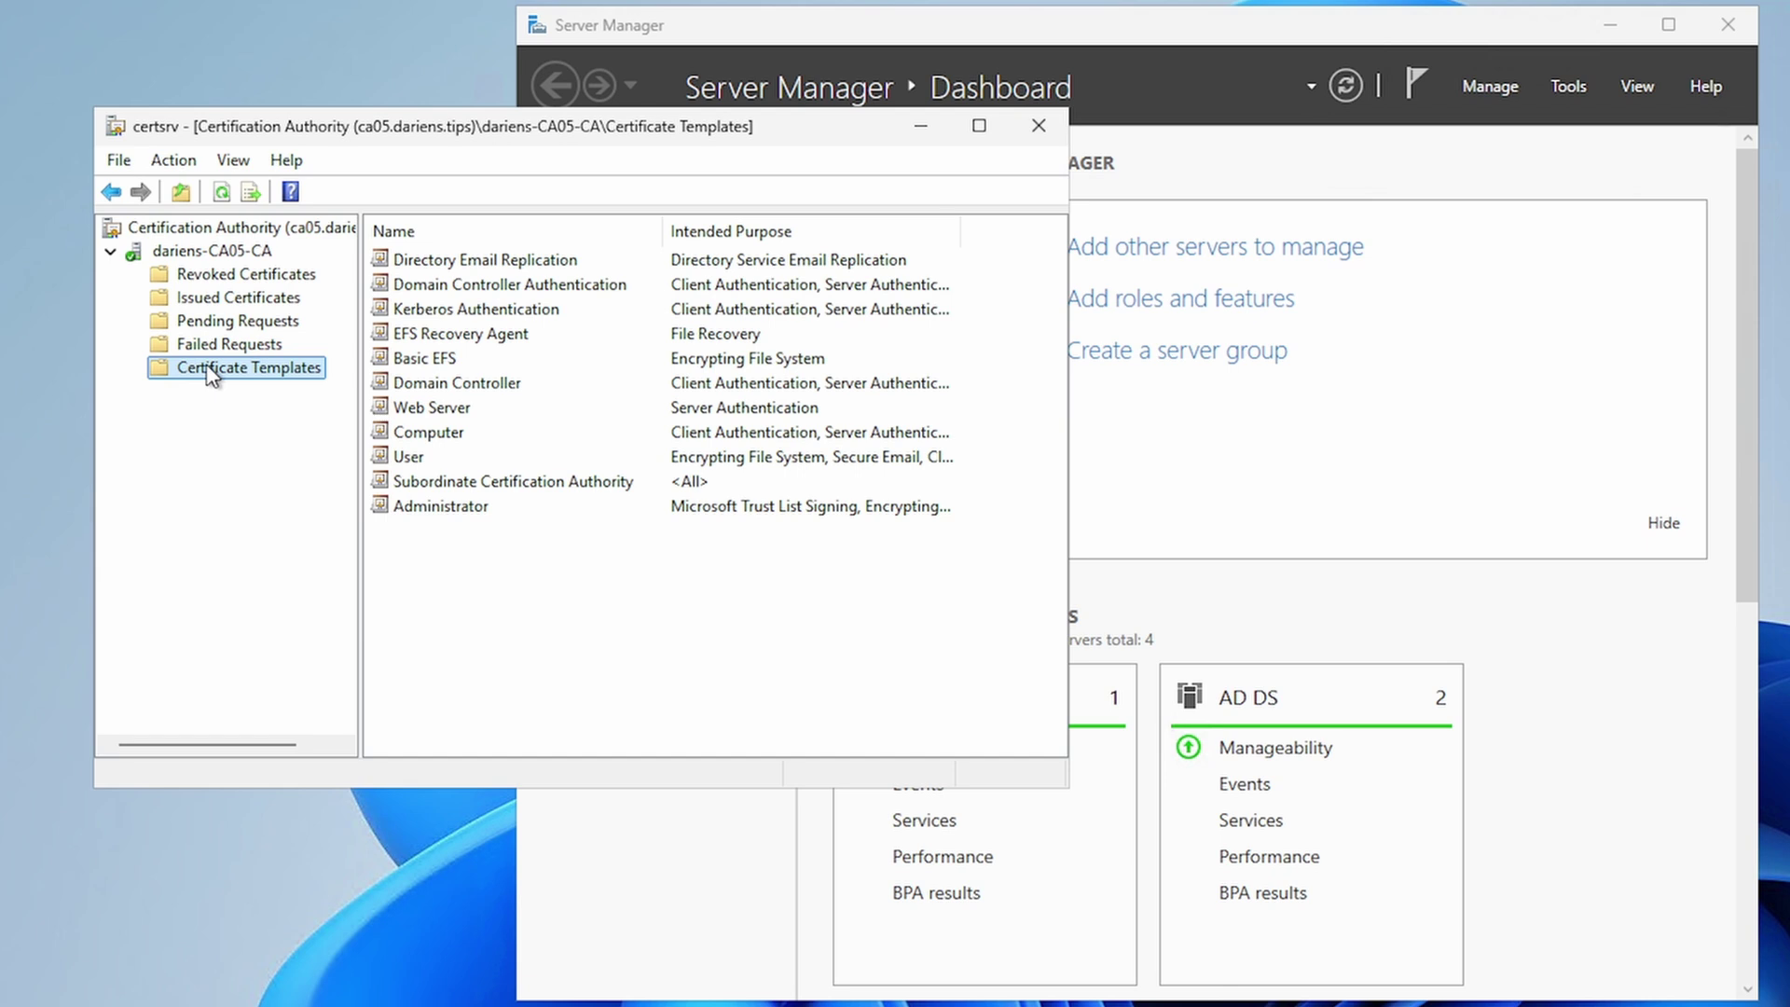
double_click(407, 457)
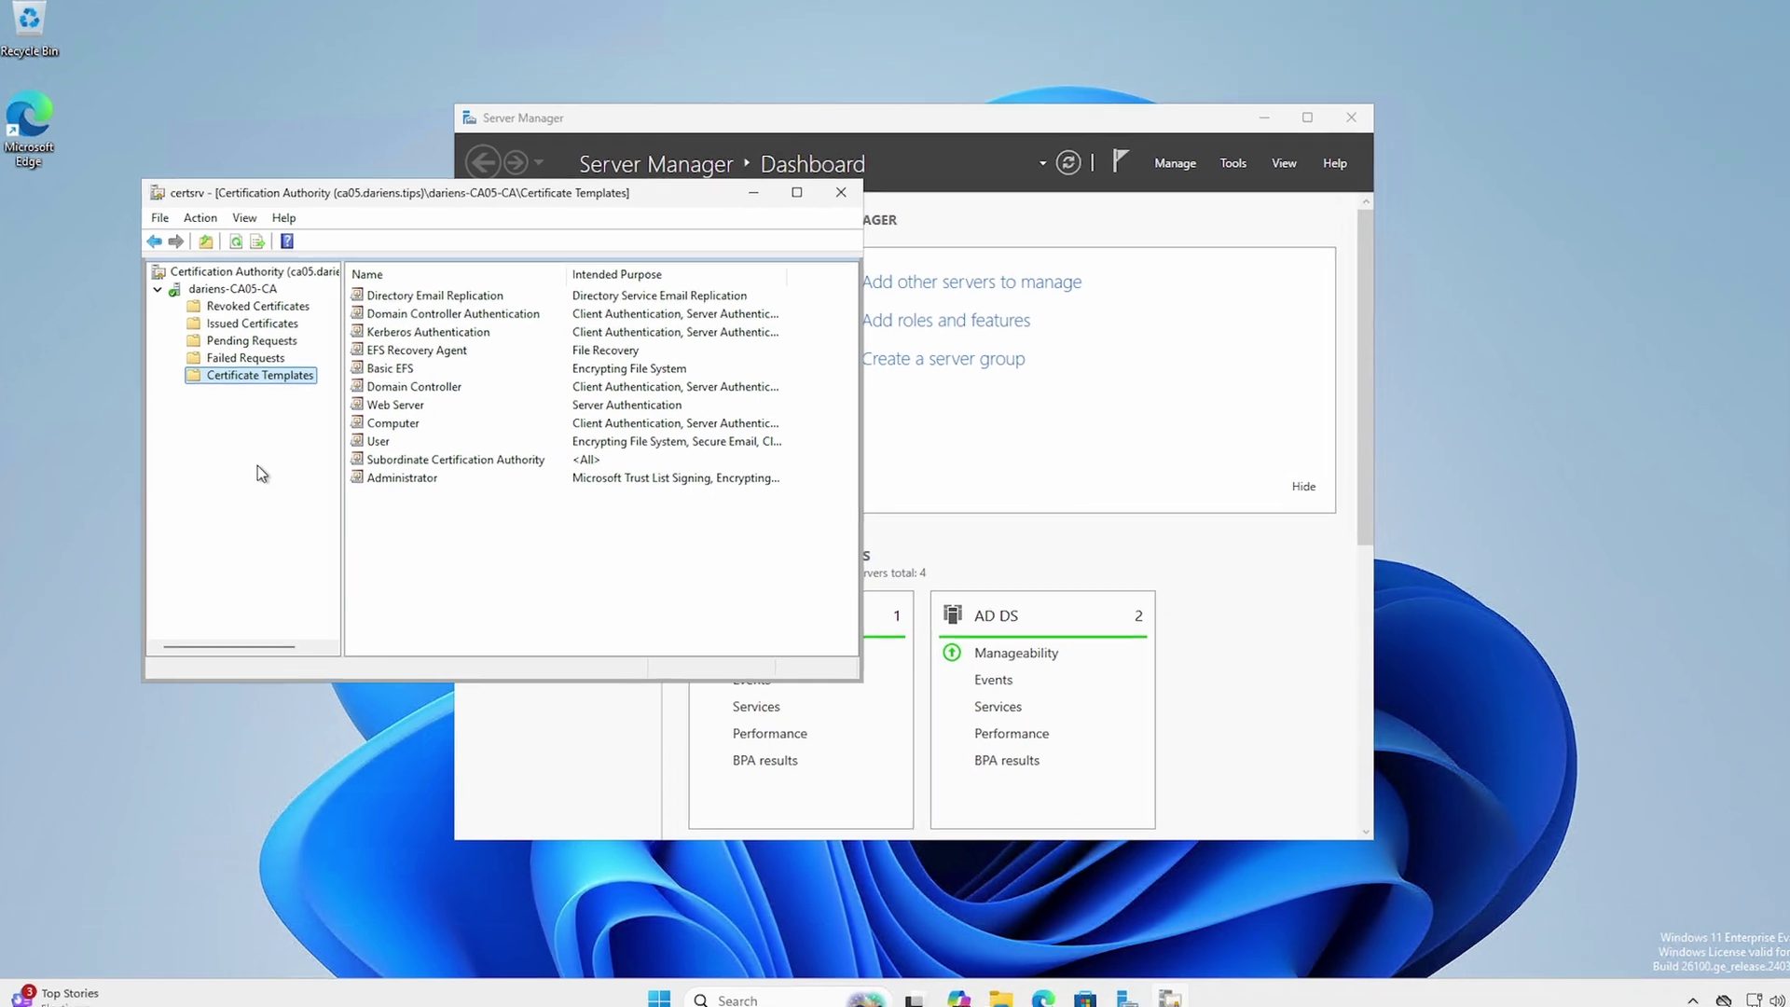
- Open the Certificate Templates management console and duplicate the User template
right_click(247, 381)
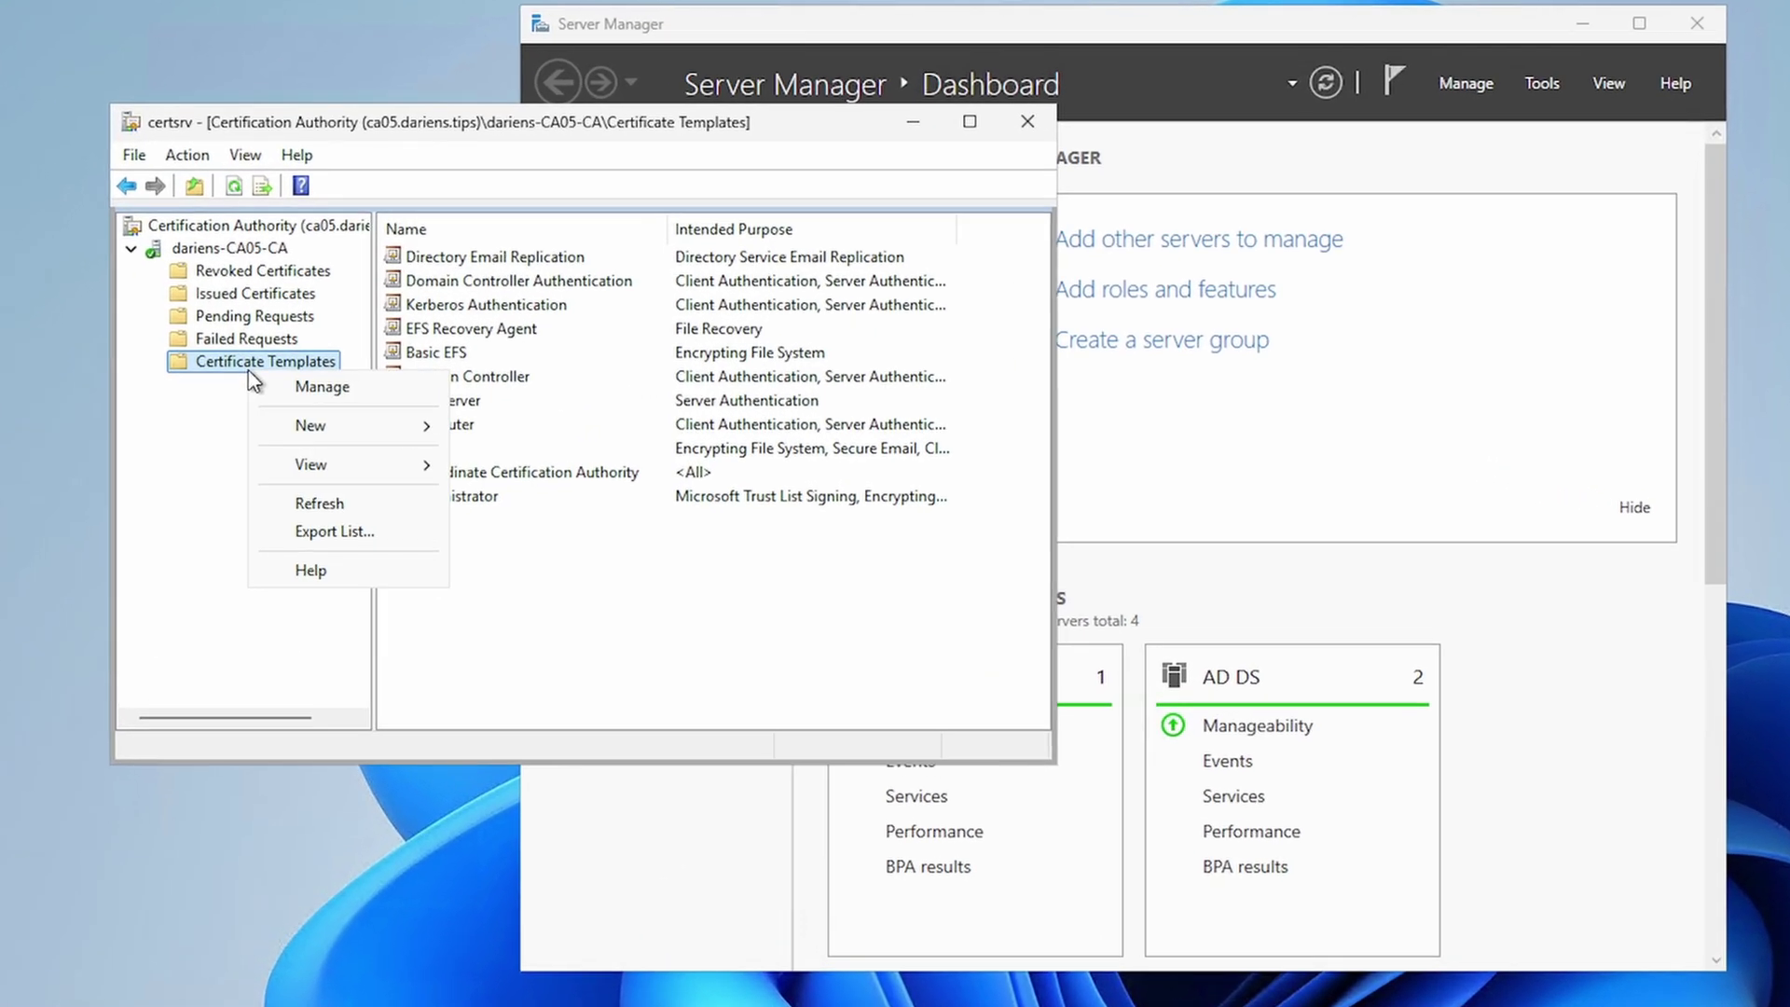
left_click(292, 385)
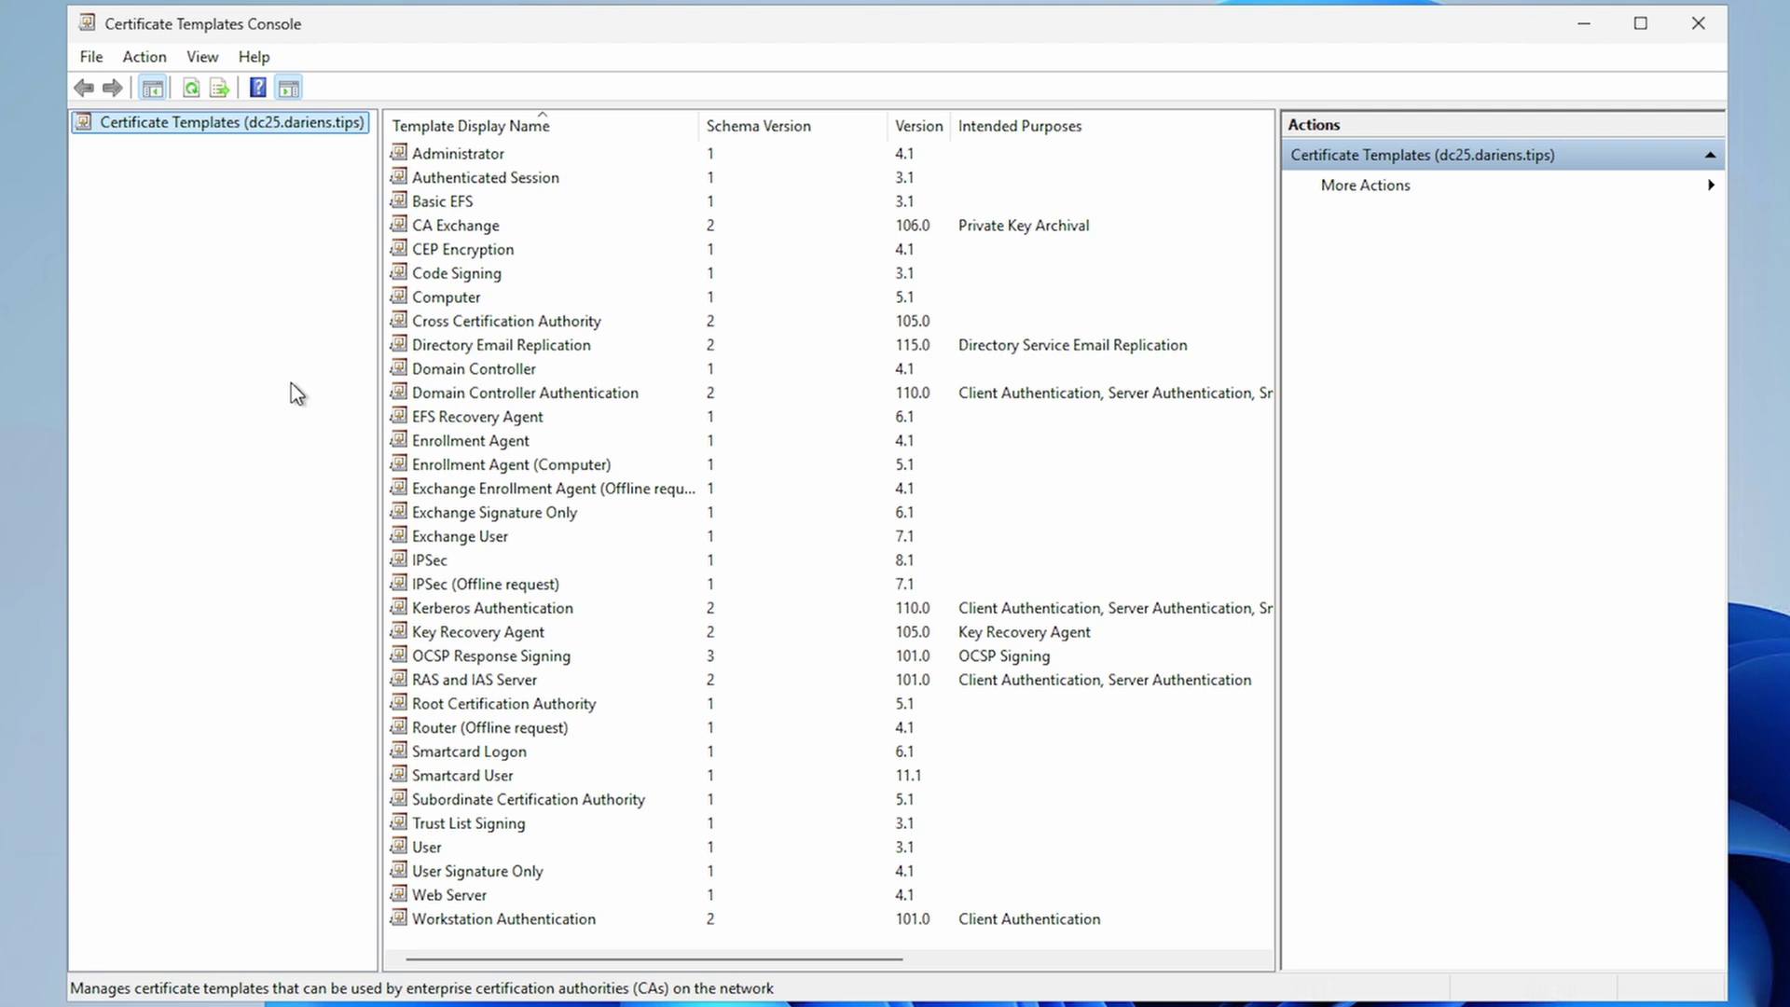
right_click(418, 851)
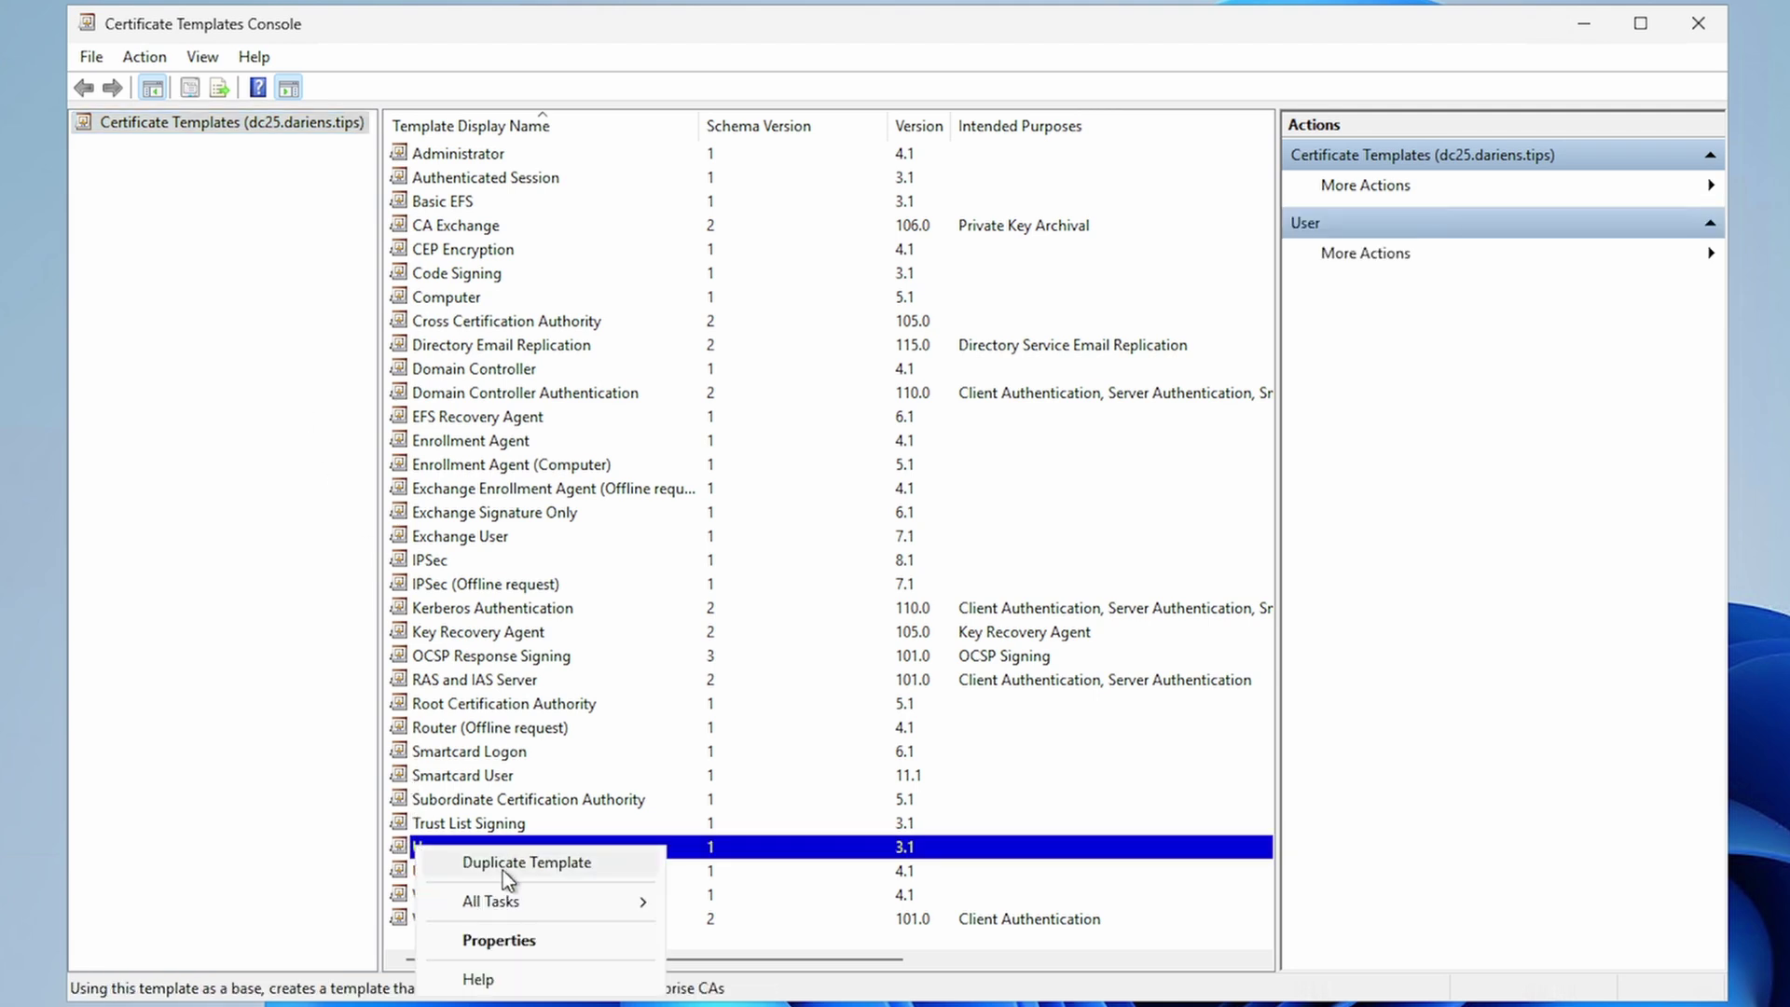
left_click(506, 871)
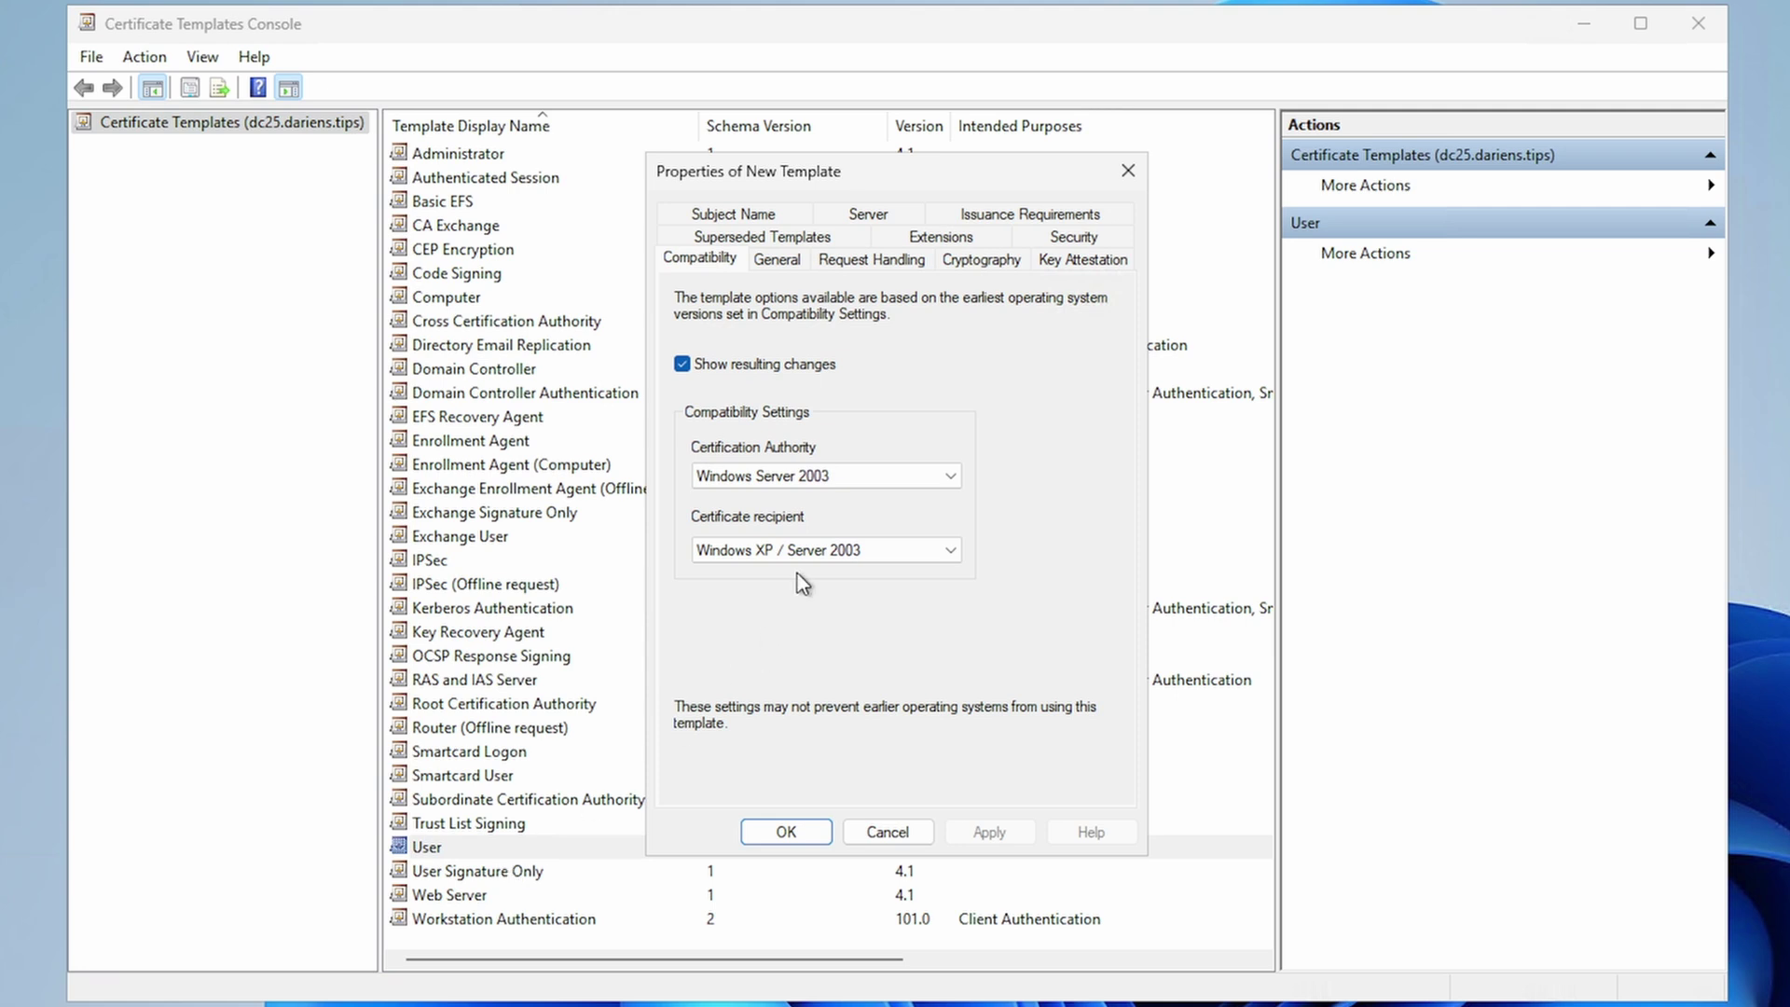
- Set CA compatibility to Windows Server 2012 and recipient to Windows 8 / Windows Server 2012
left_click(817, 477)
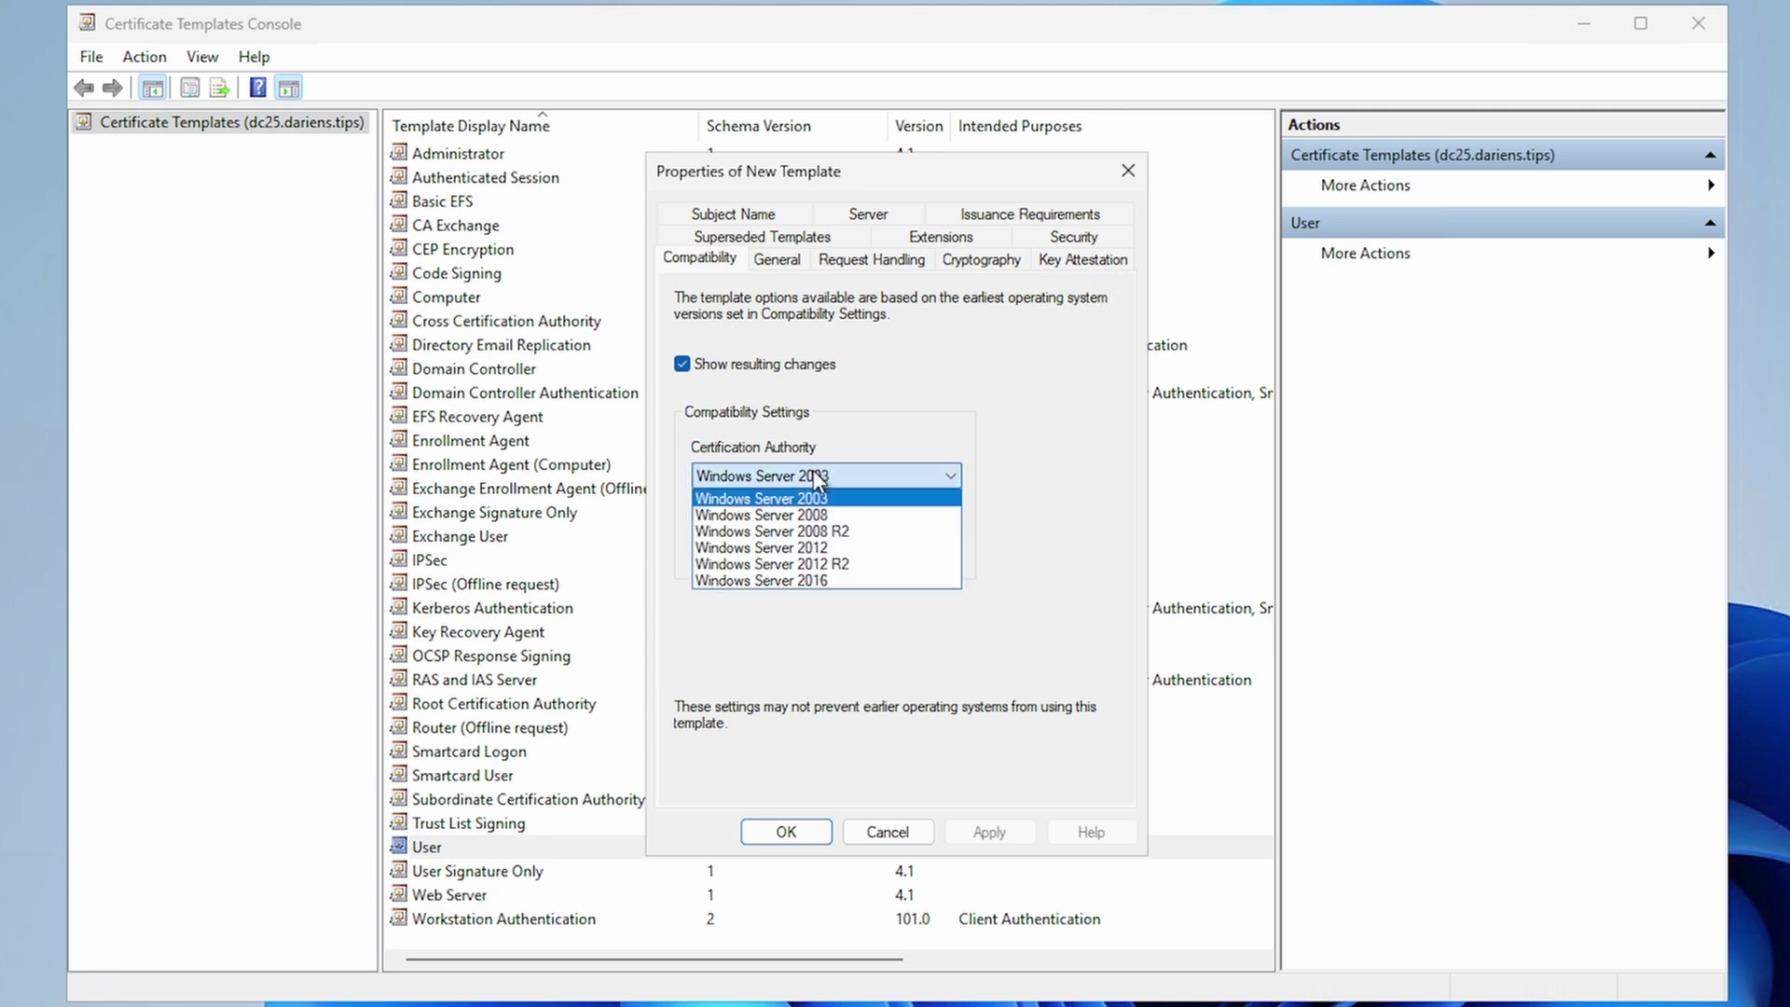
left_click(815, 549)
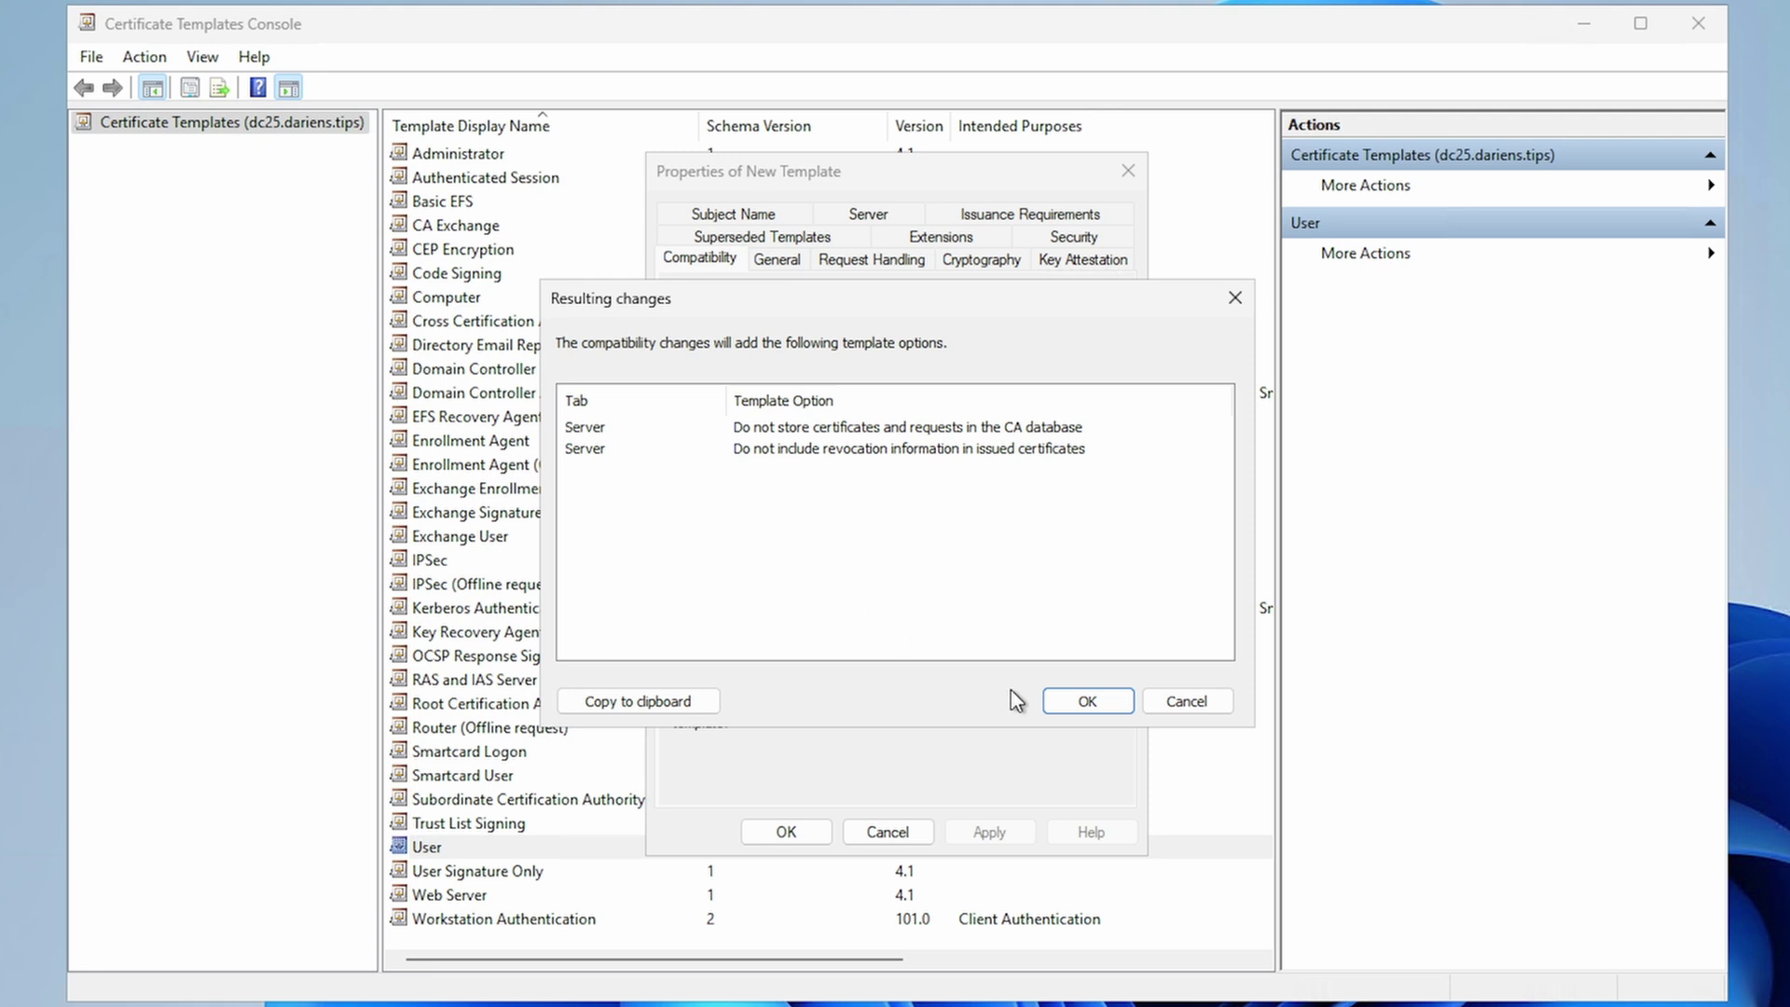
left_click(1082, 702)
left_click(875, 550)
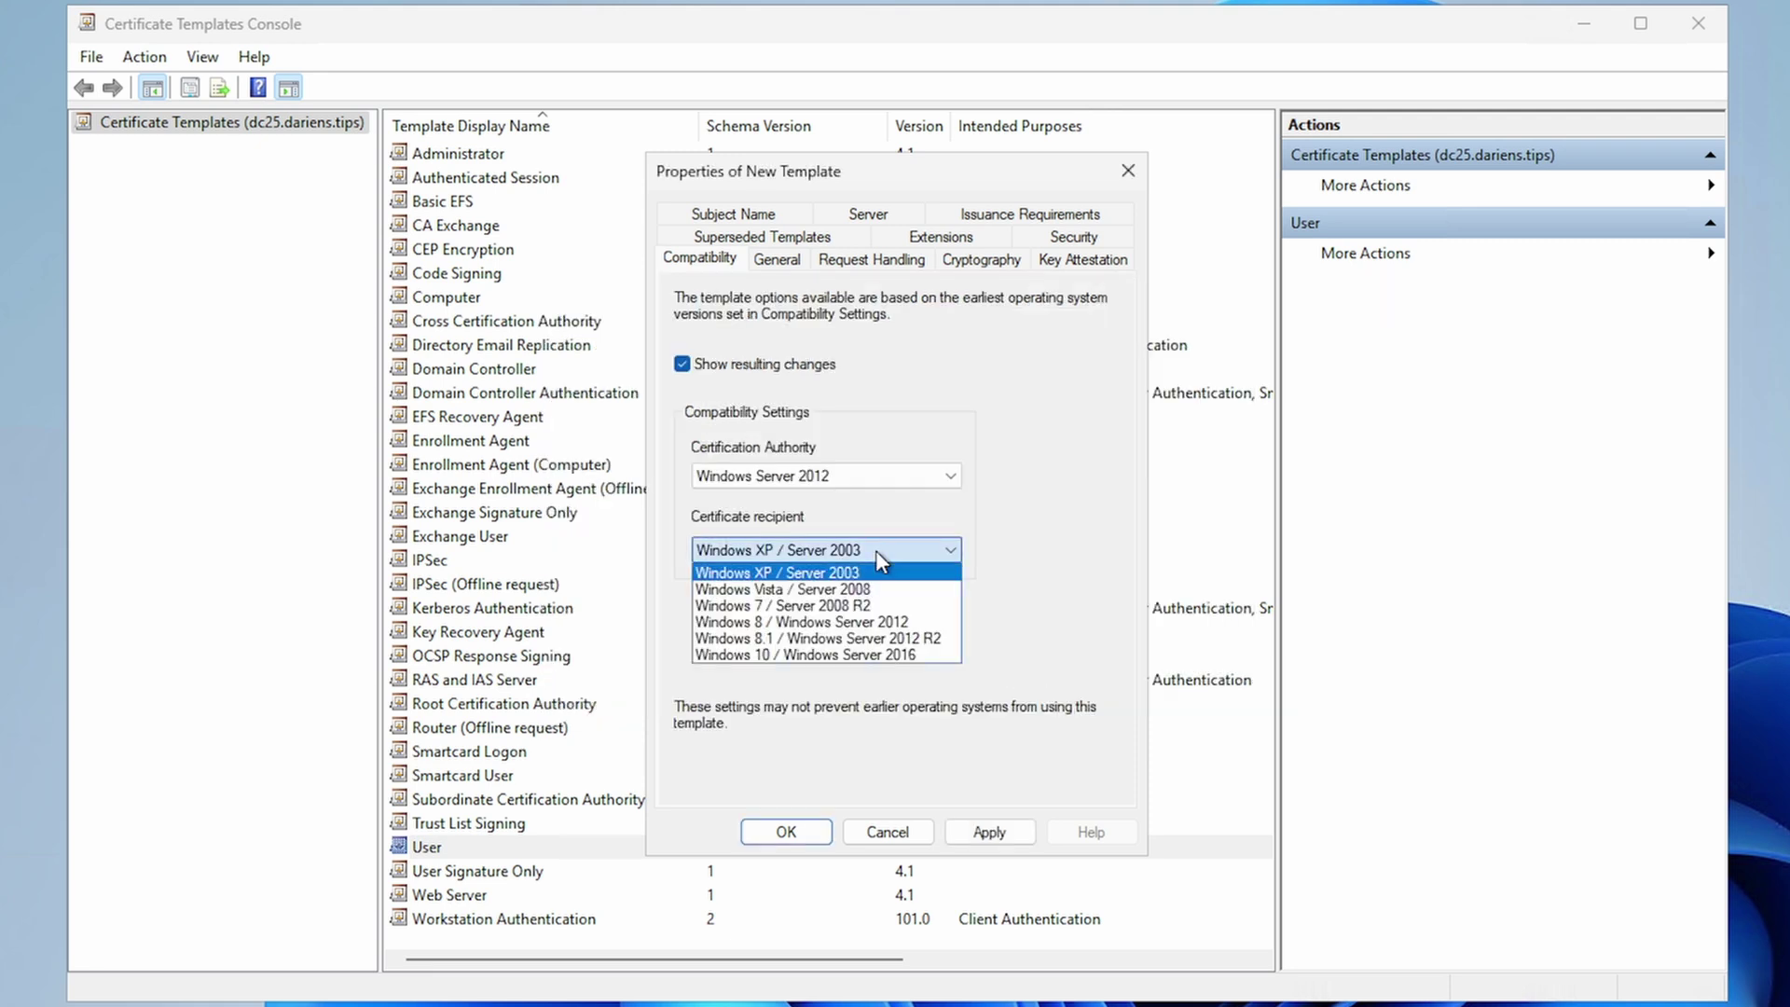
left_click(877, 621)
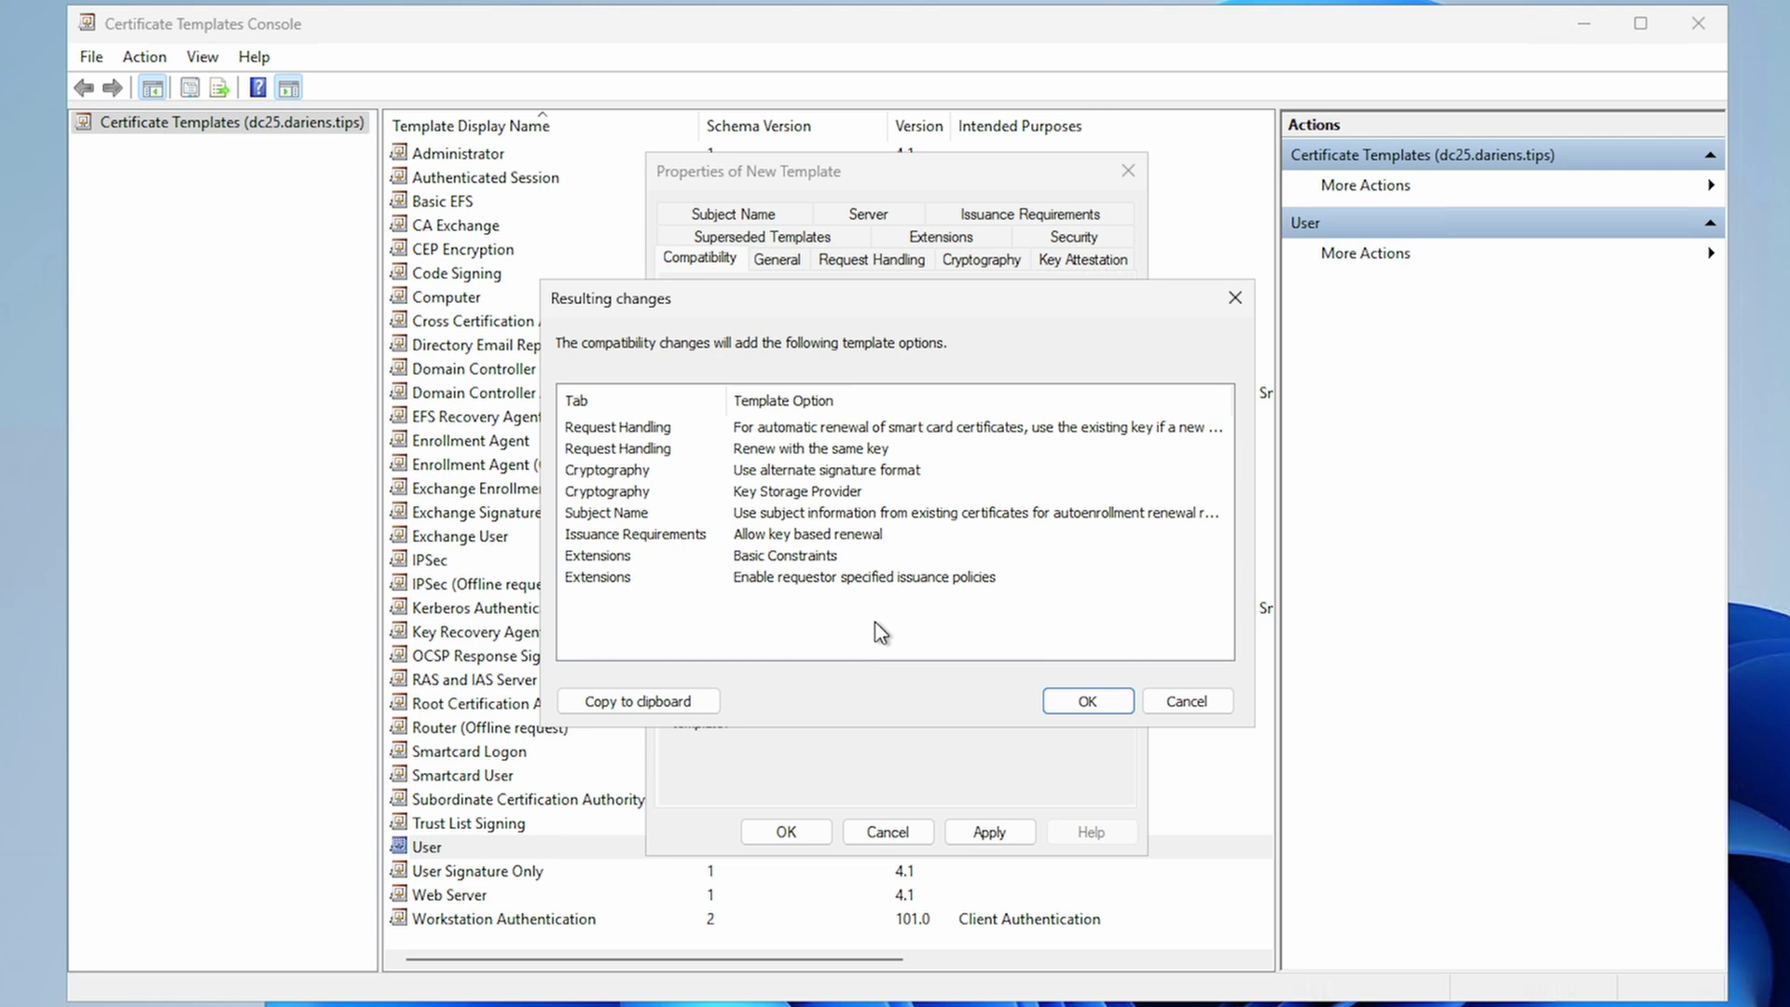
left_click(1081, 704)
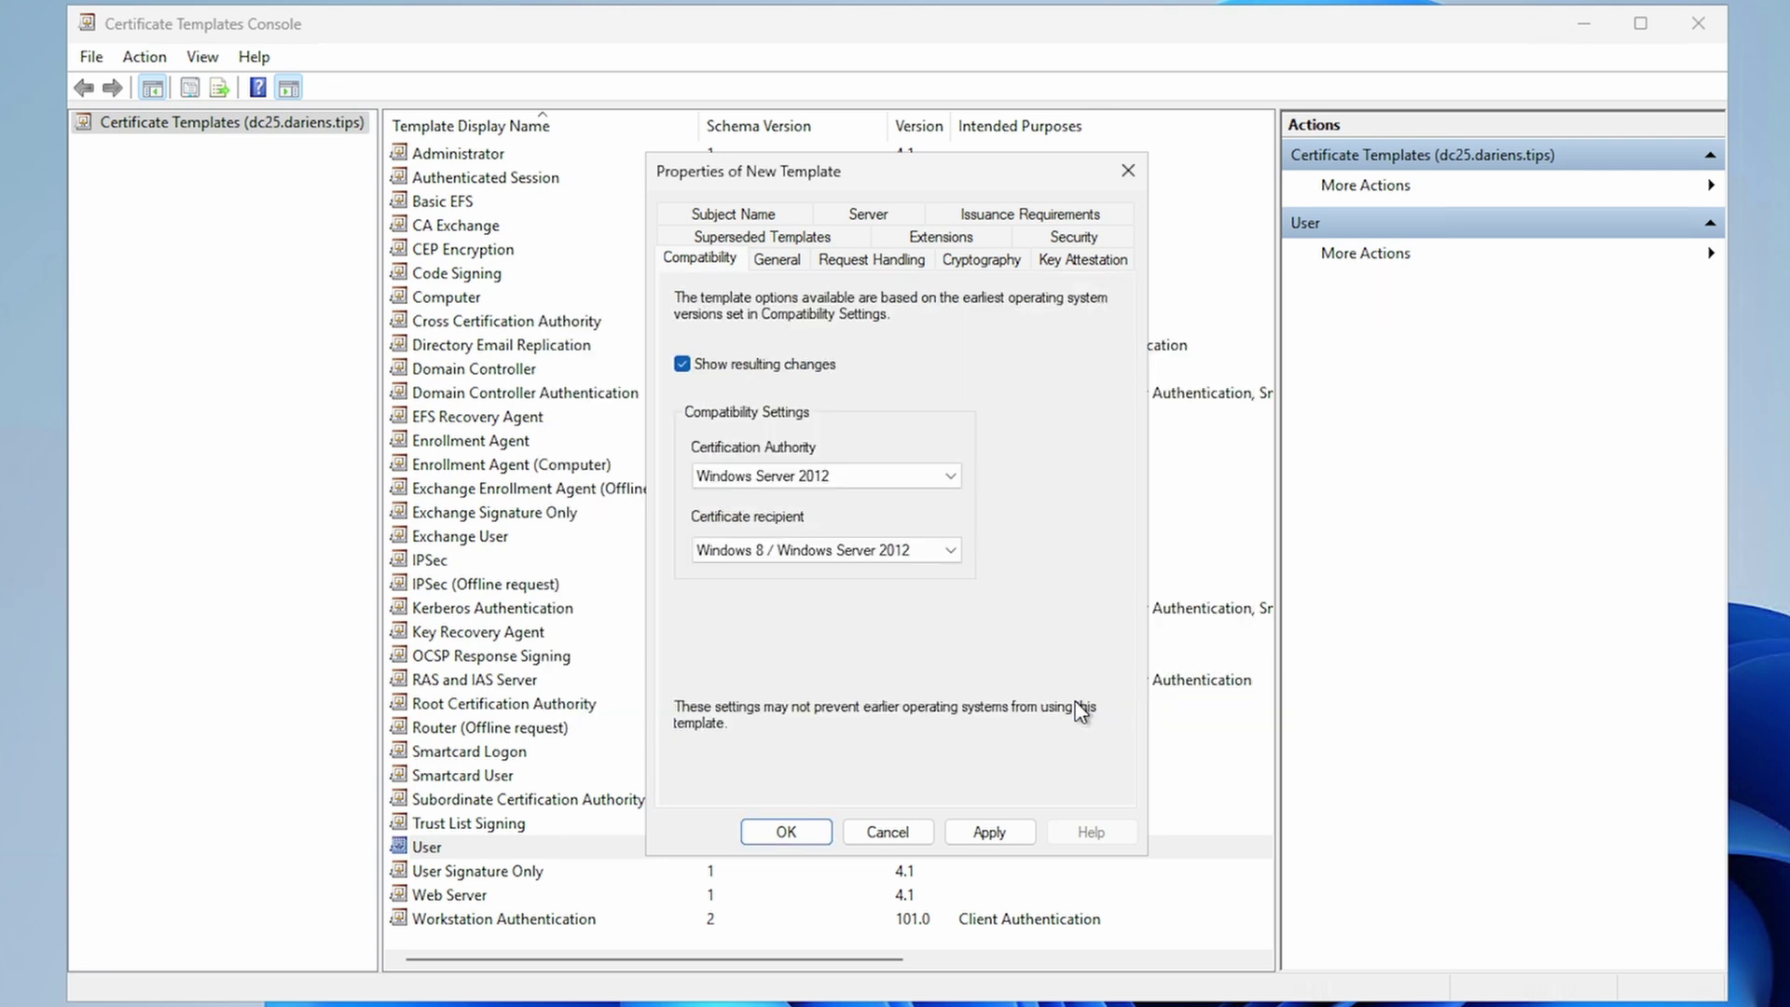
- Name the template 'Doman User (docsginencryp)'
left_click(780, 261)
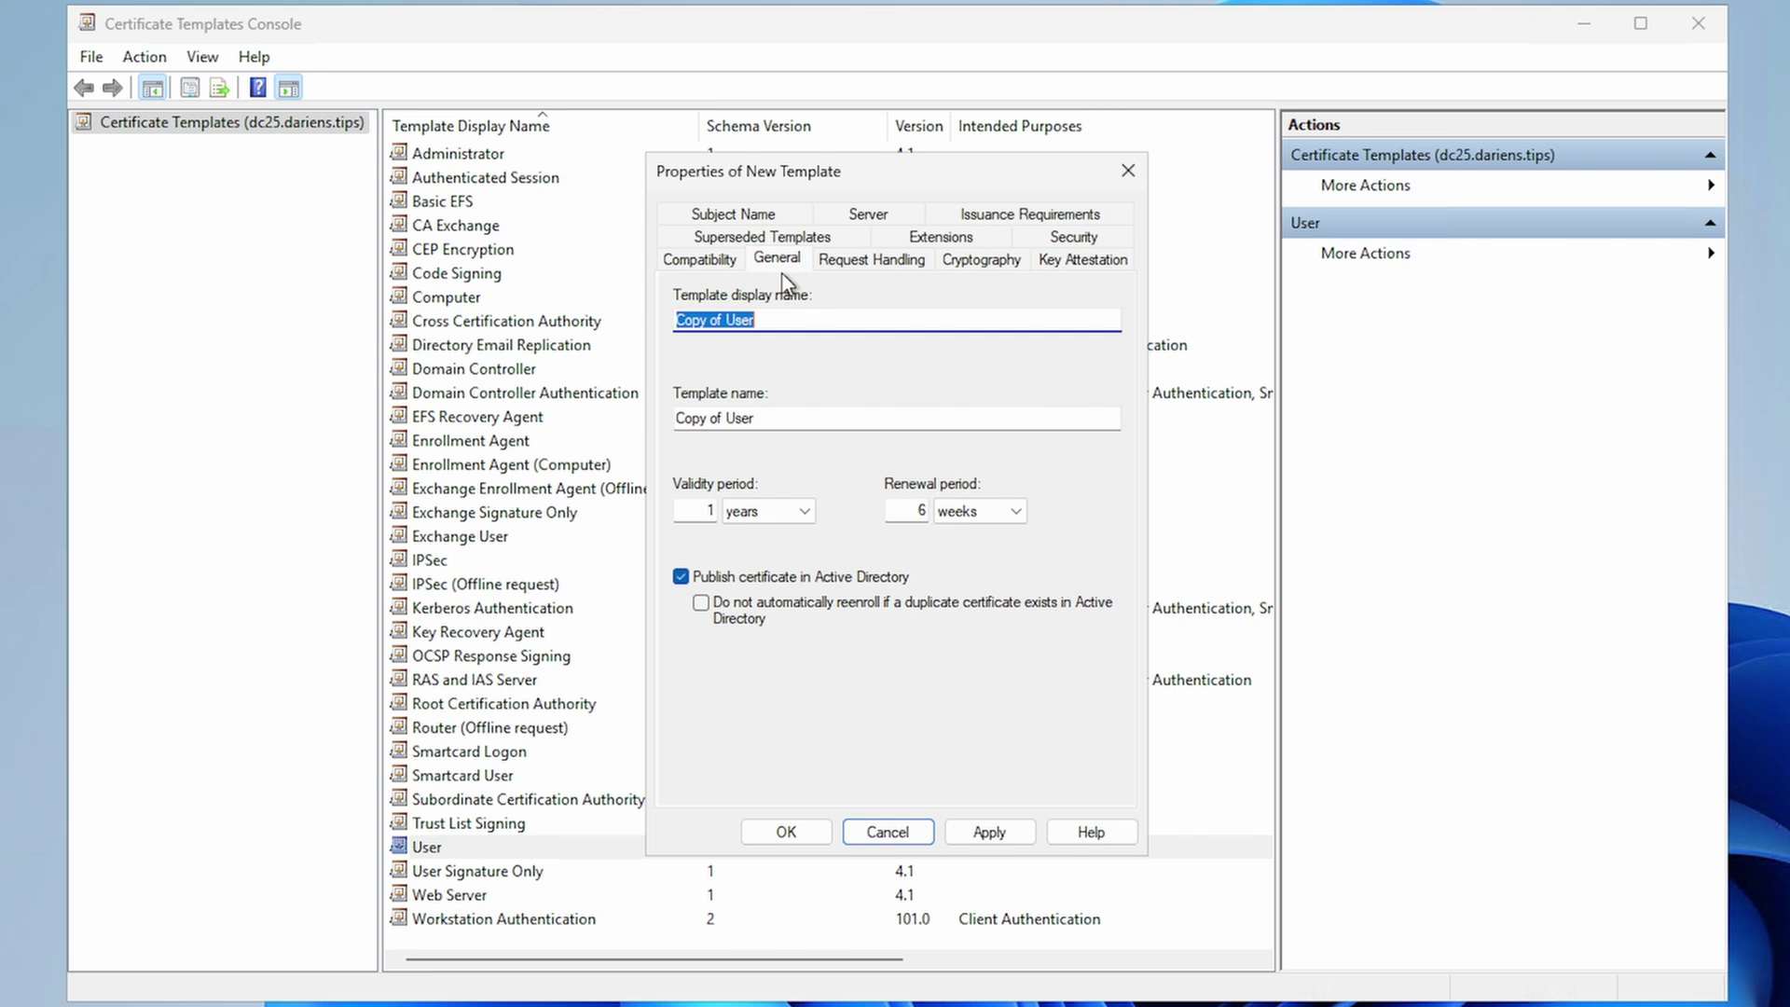
key("ctrl+v")
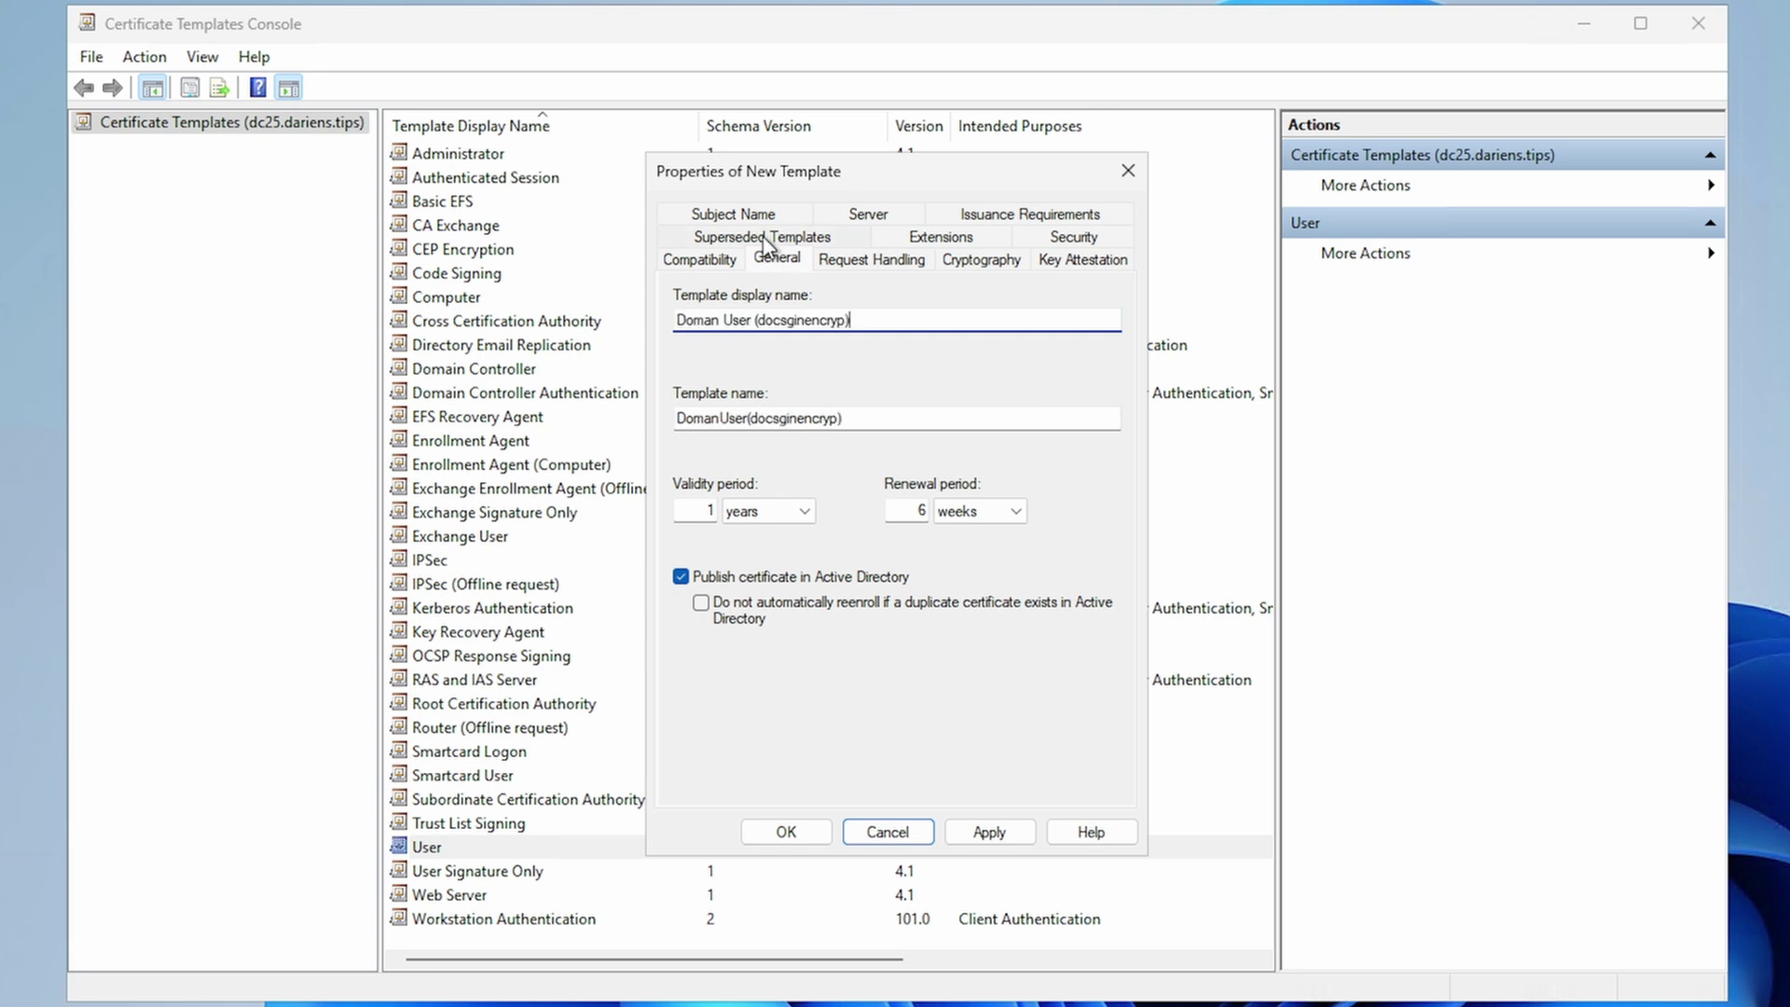
left_click(742, 215)
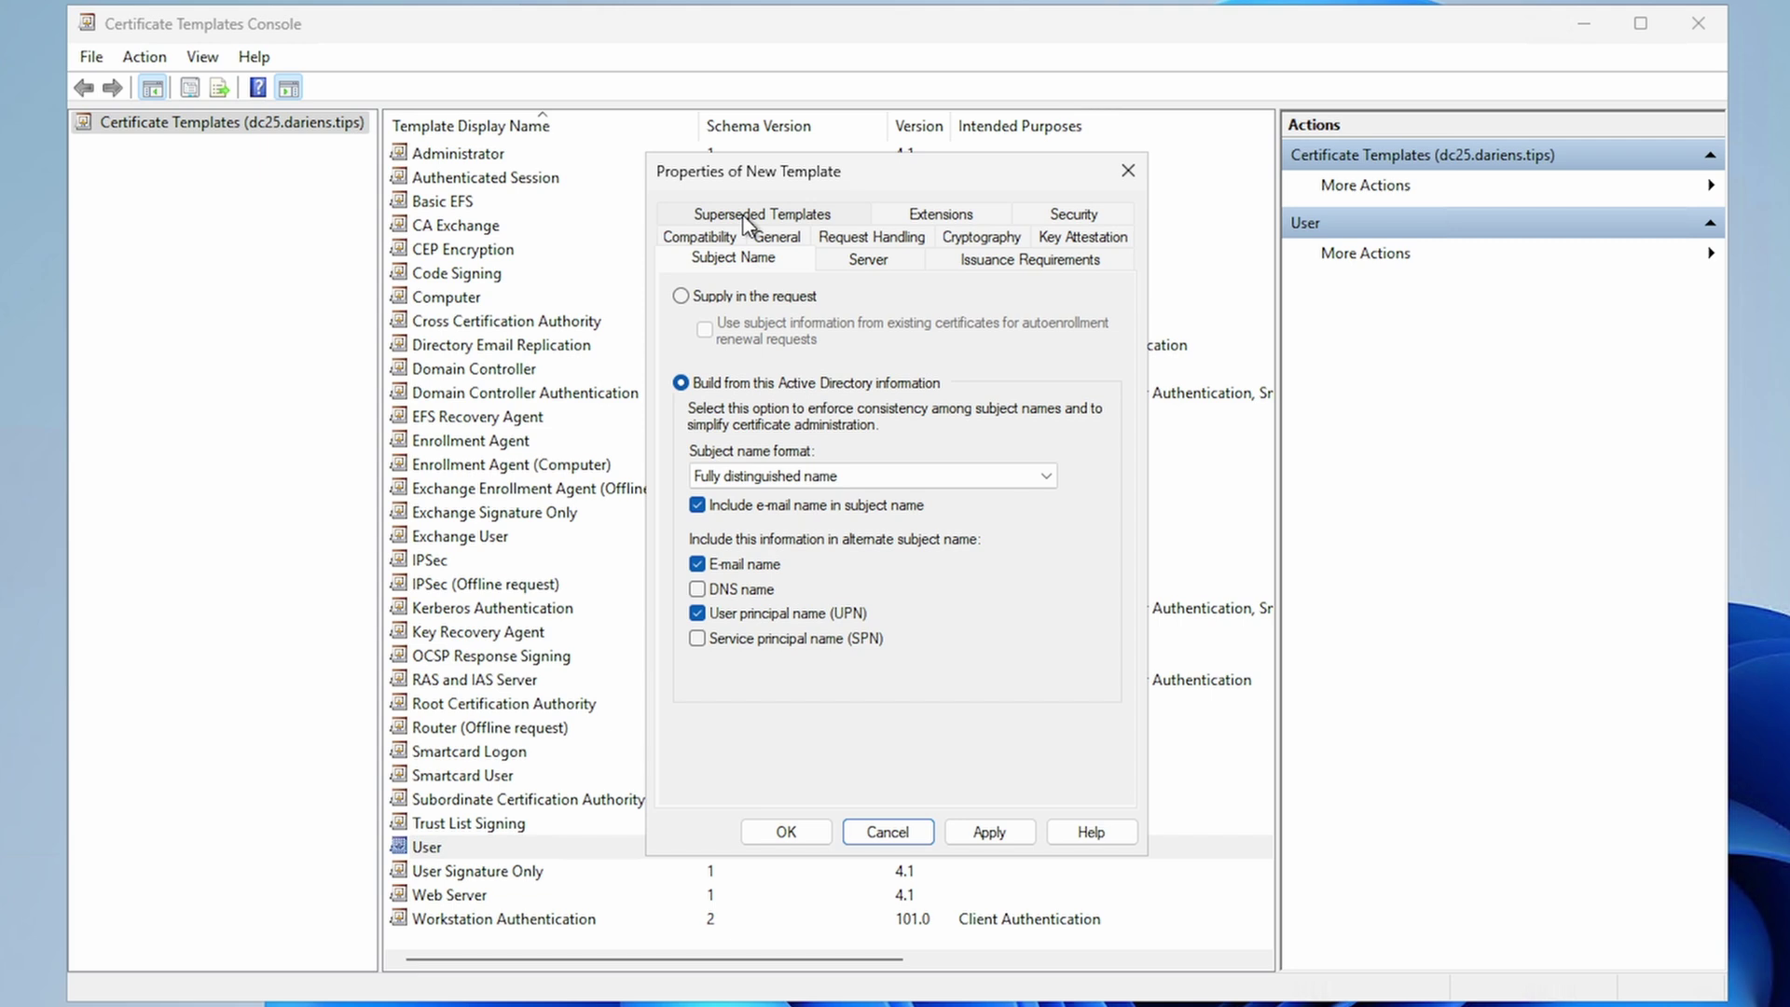
- Add Document Encryption and Document Signing to the template's application policies
left_click(917, 219)
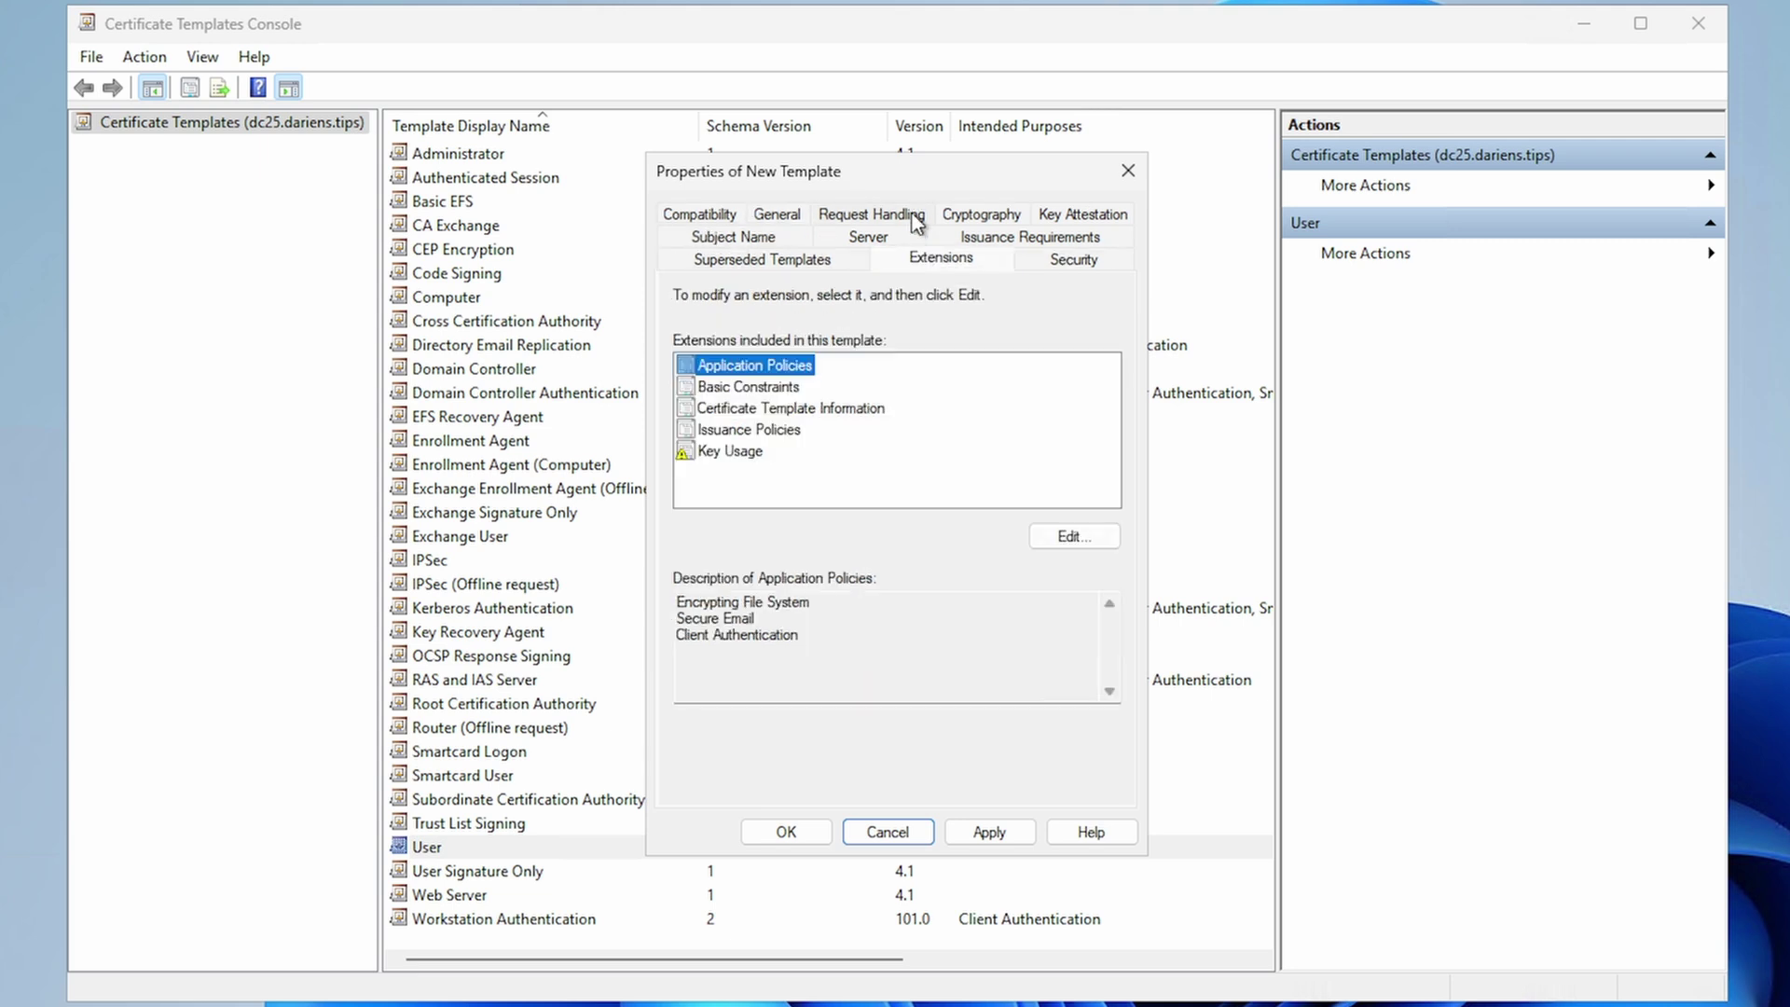
left_click(1072, 537)
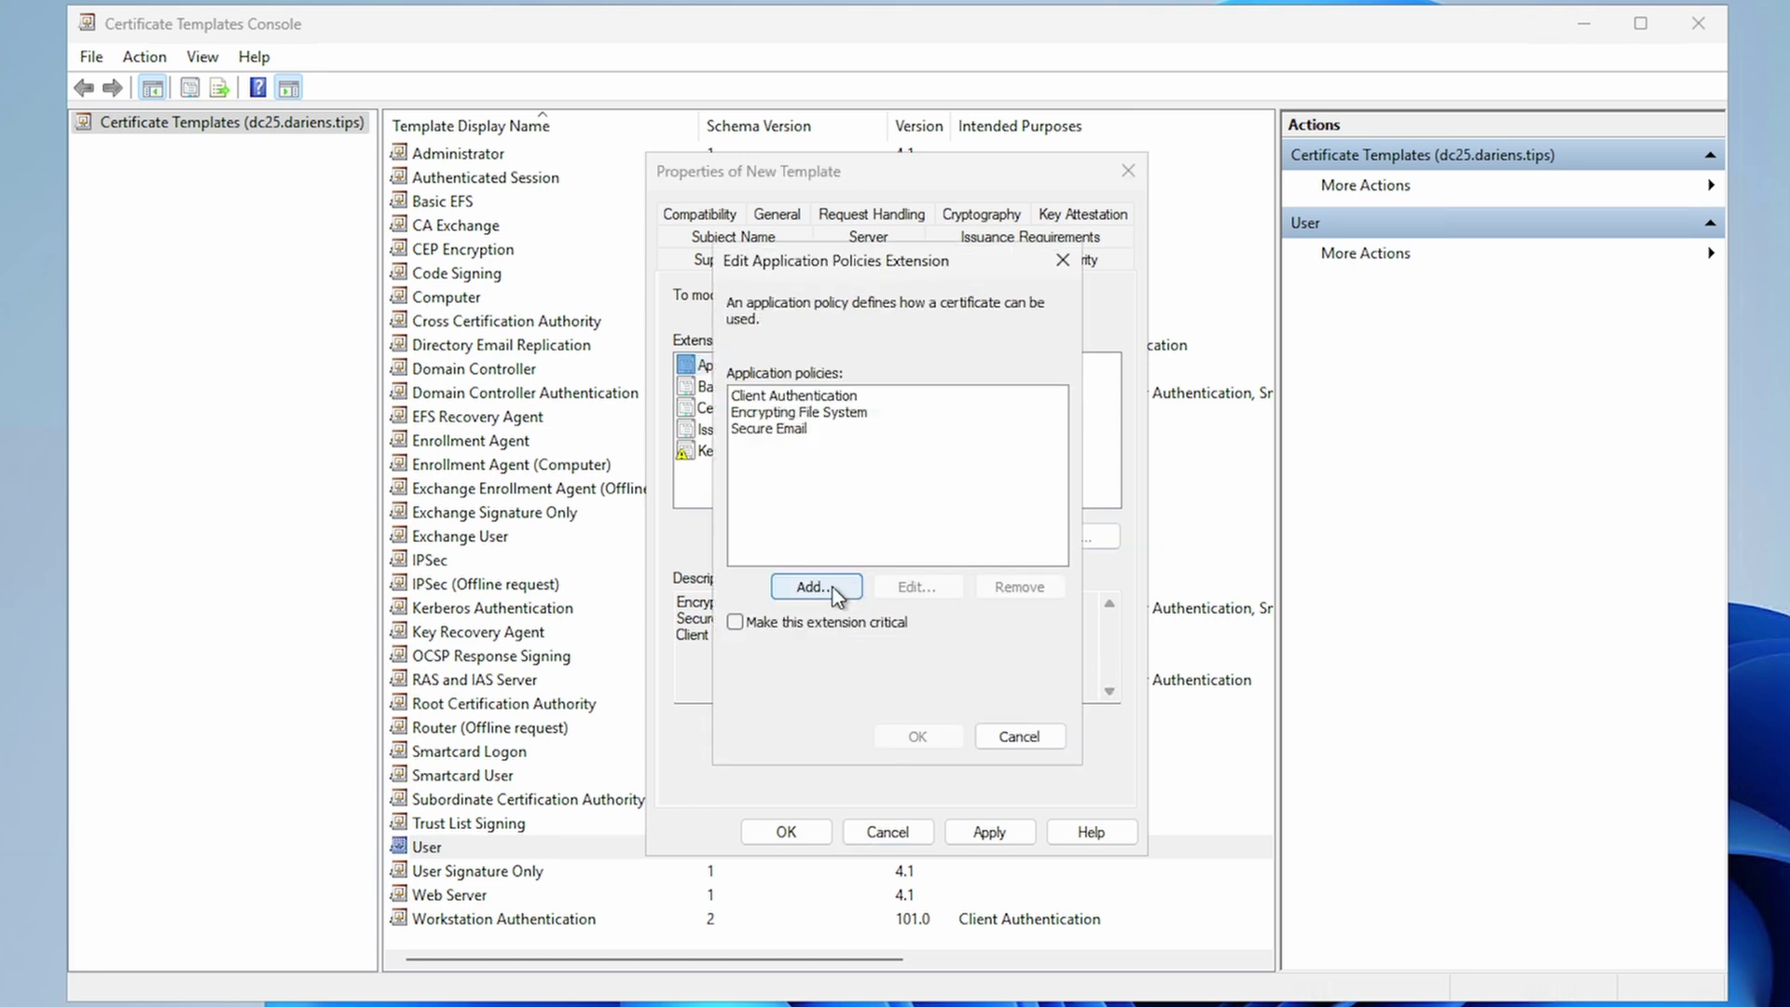
left_click(816, 587)
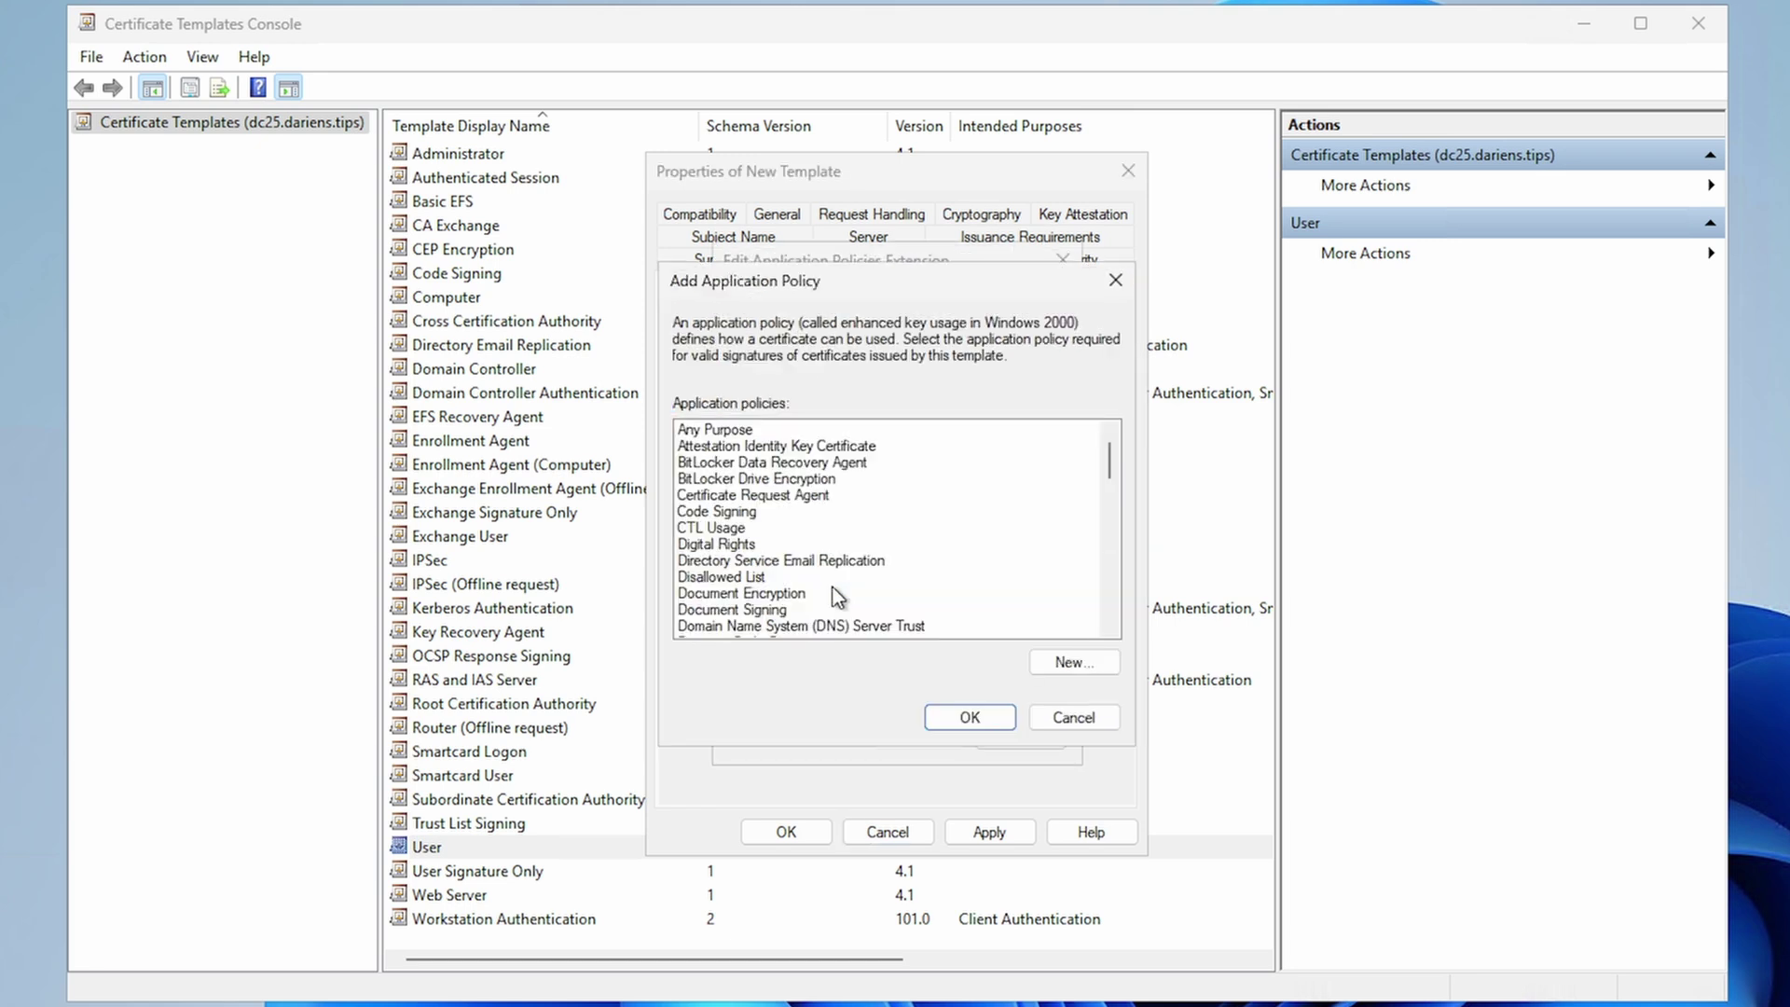
left_click(790, 595)
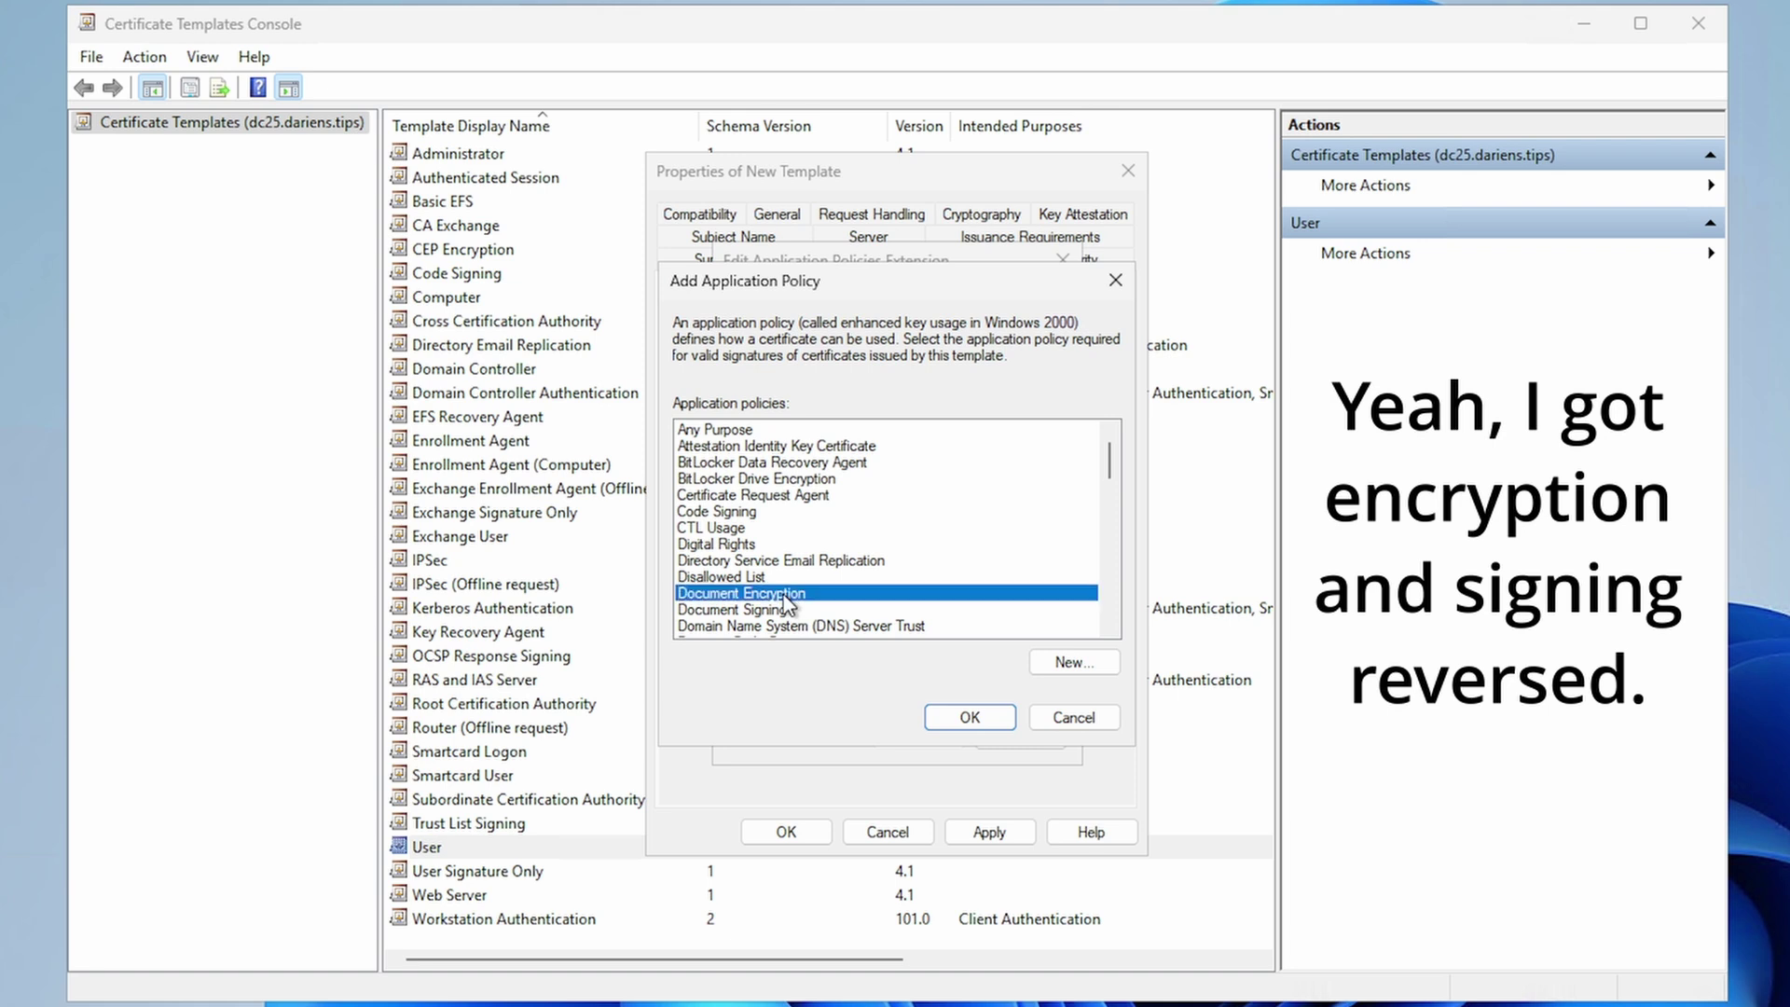
left_click(779, 609, "ctrl")
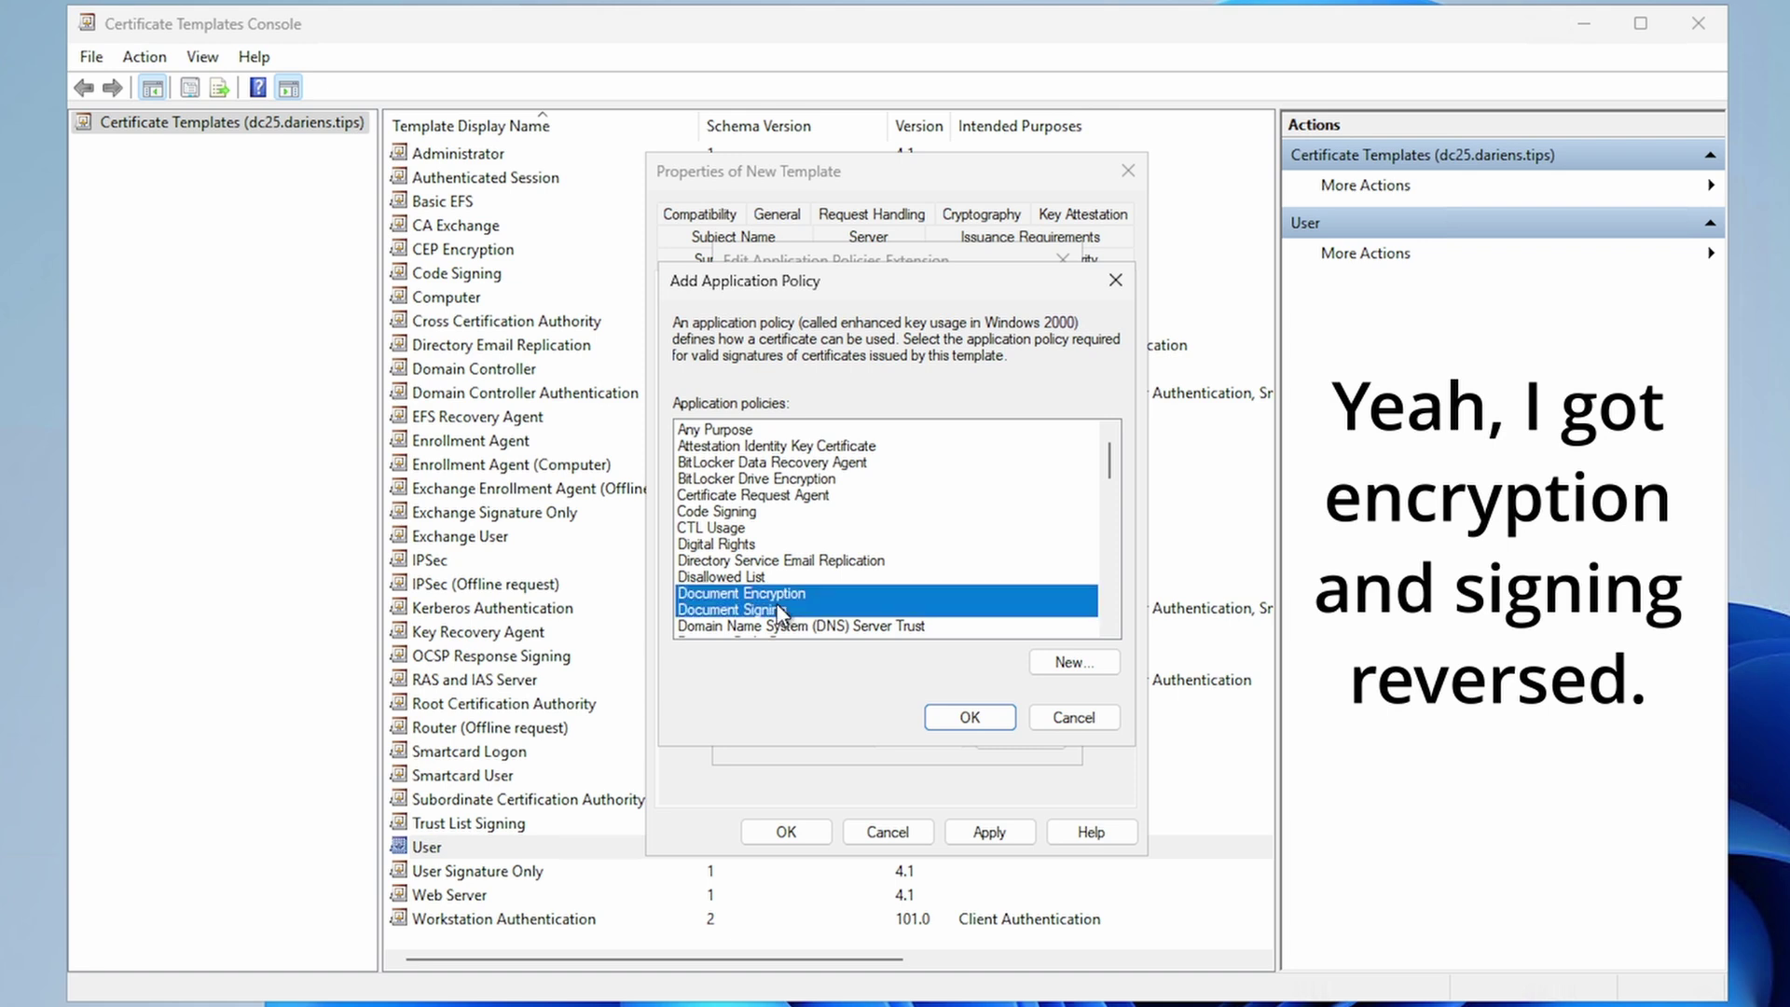
left_click(969, 718)
left_click(941, 743)
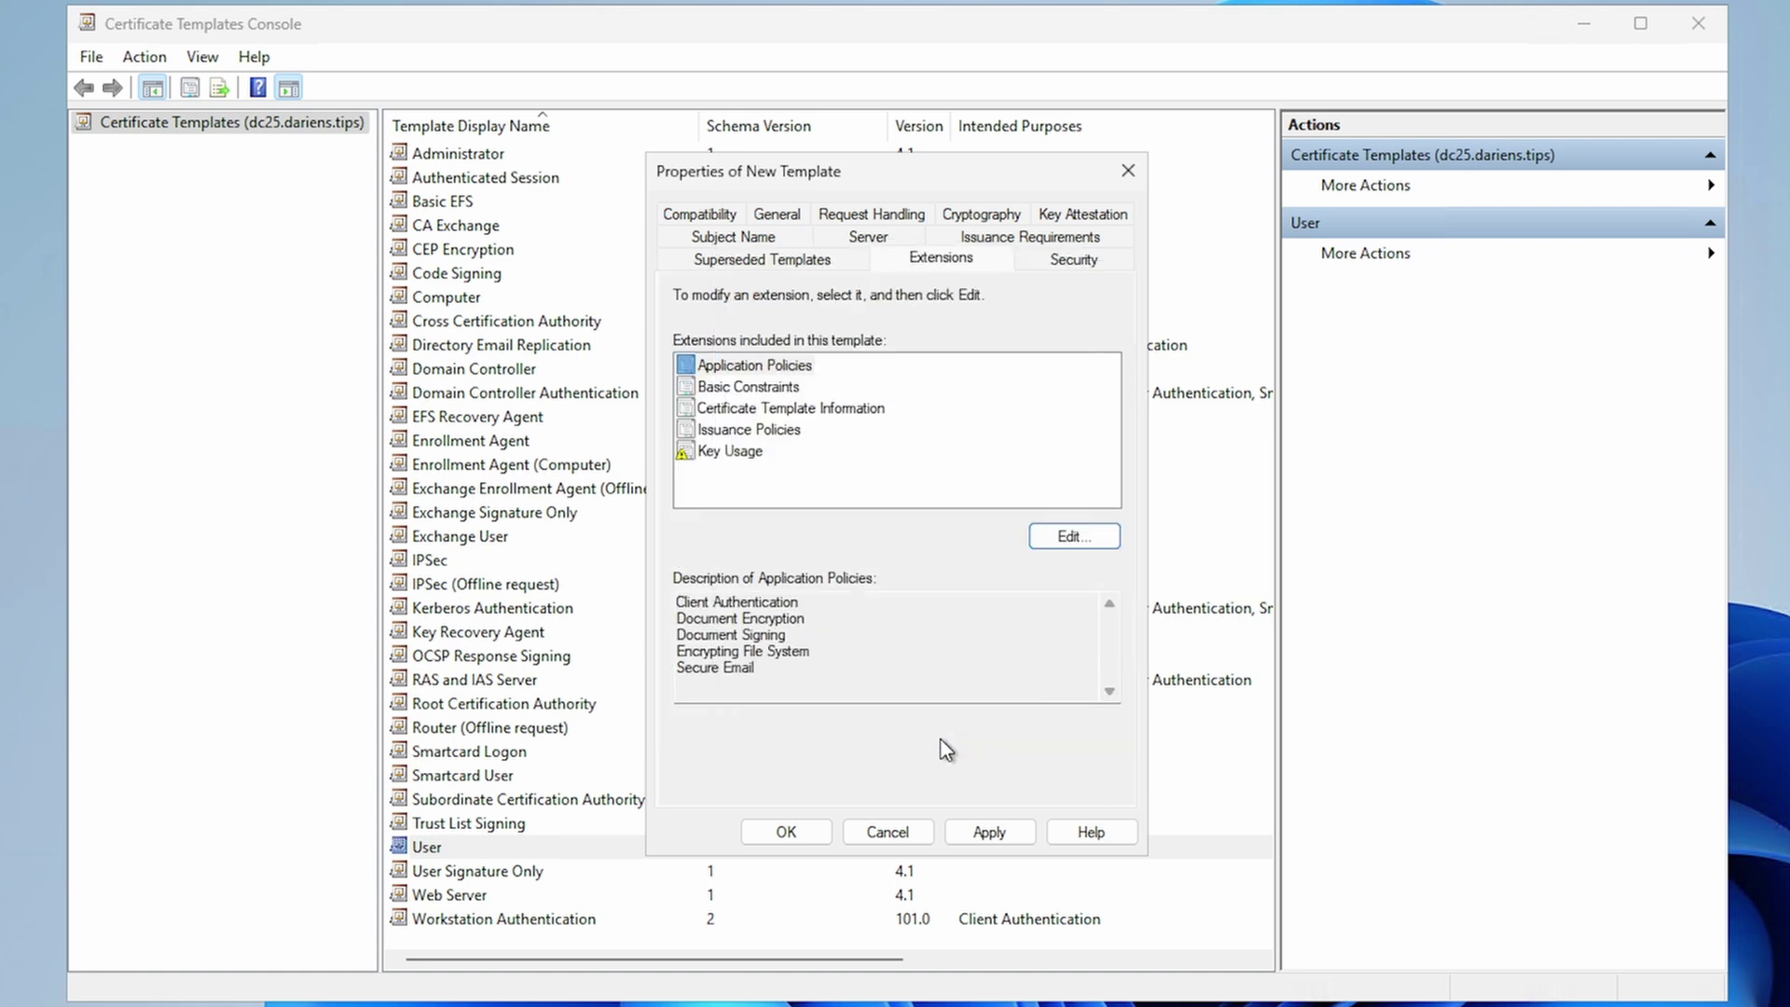
- Allow Domain Users to Enroll, save the new template, and close the templates console
left_click(1072, 259)
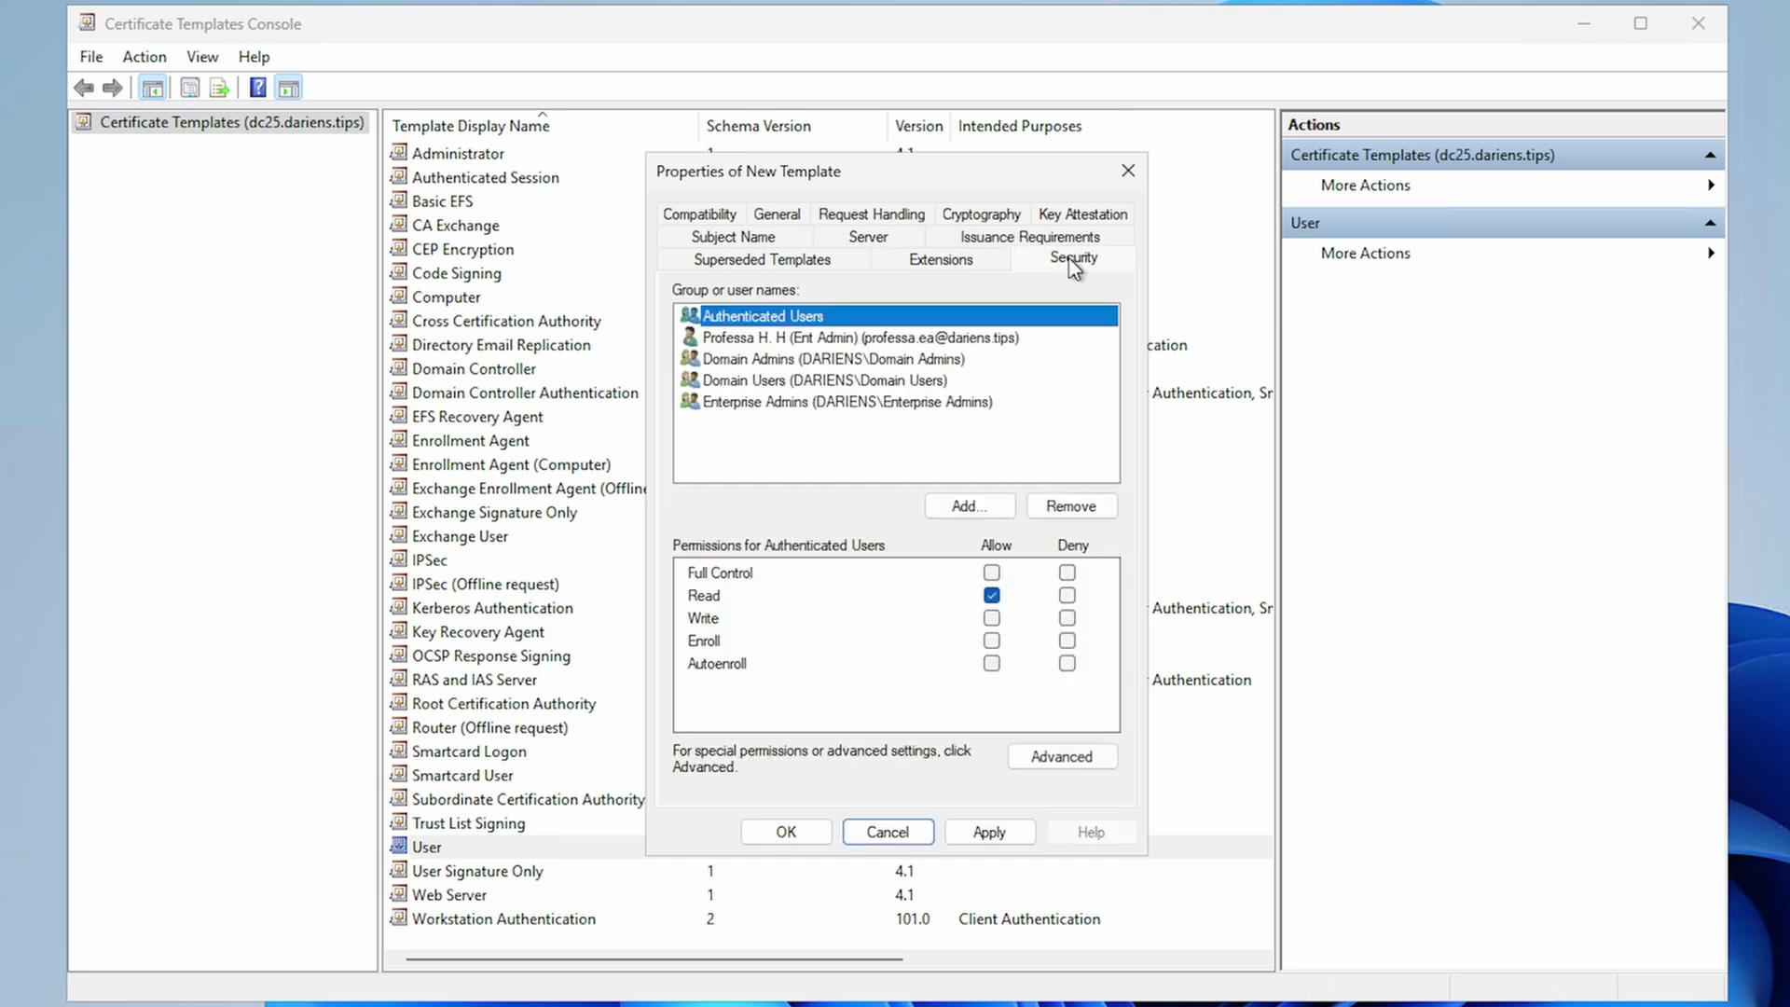
left_click(955, 382)
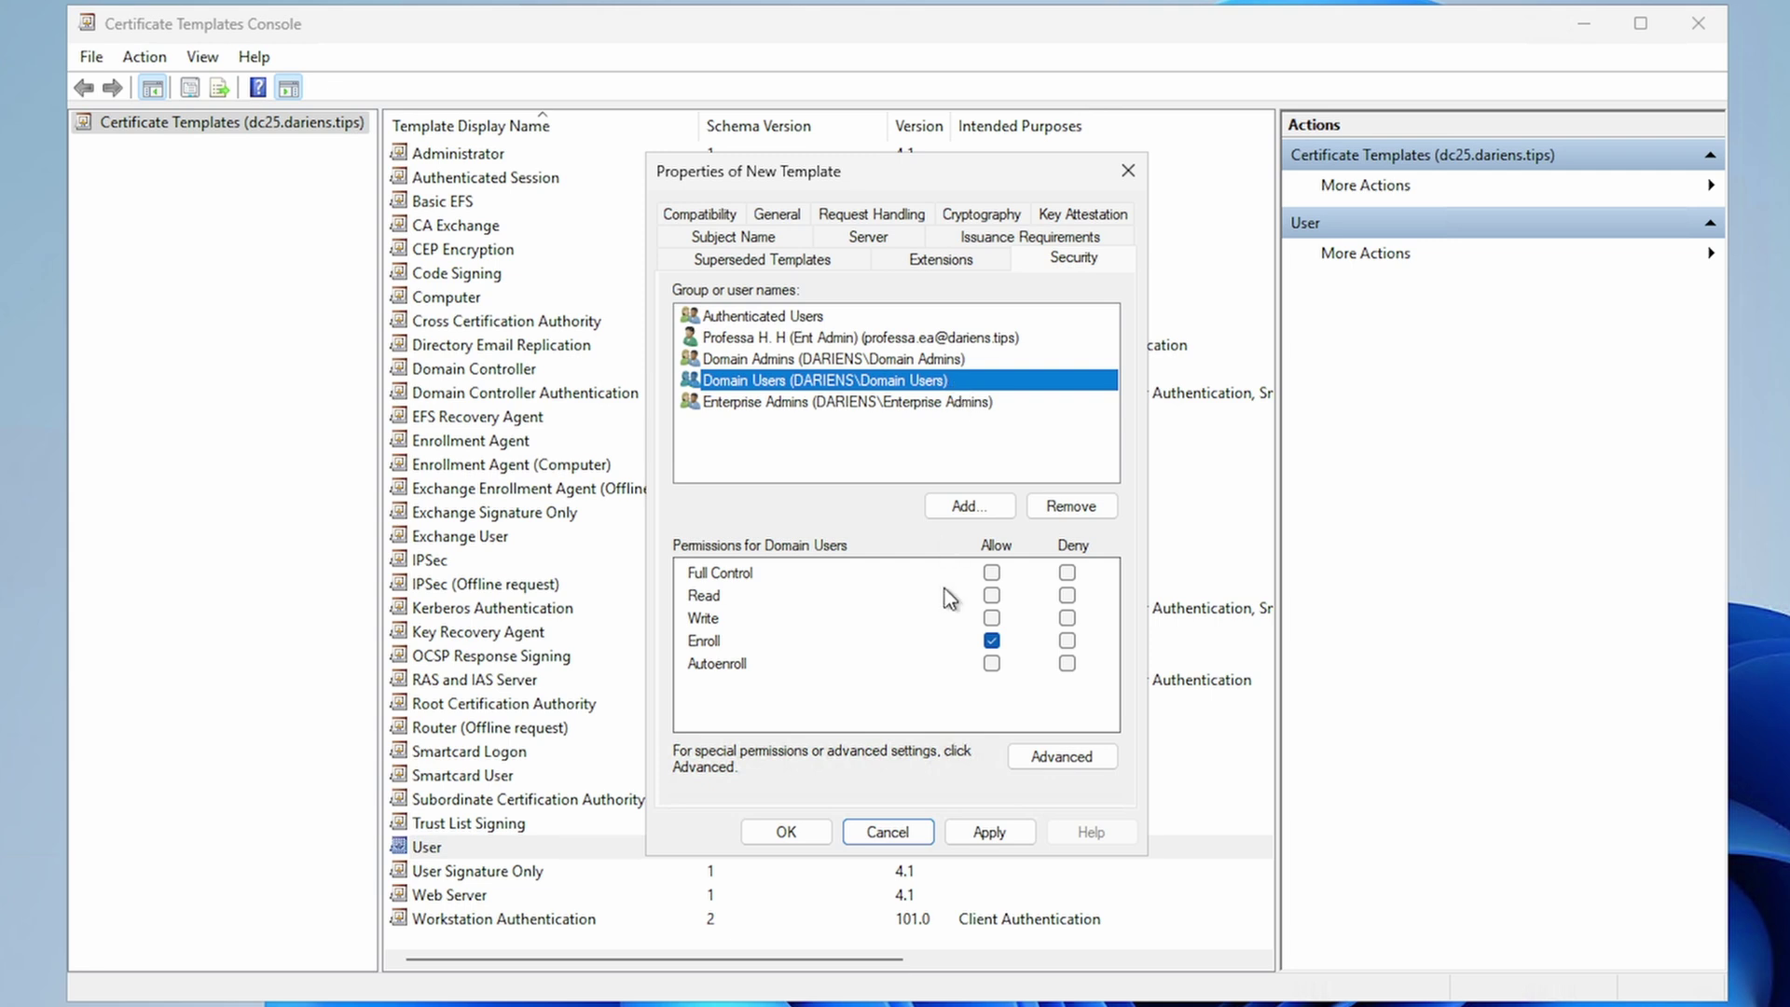
left_click(988, 830)
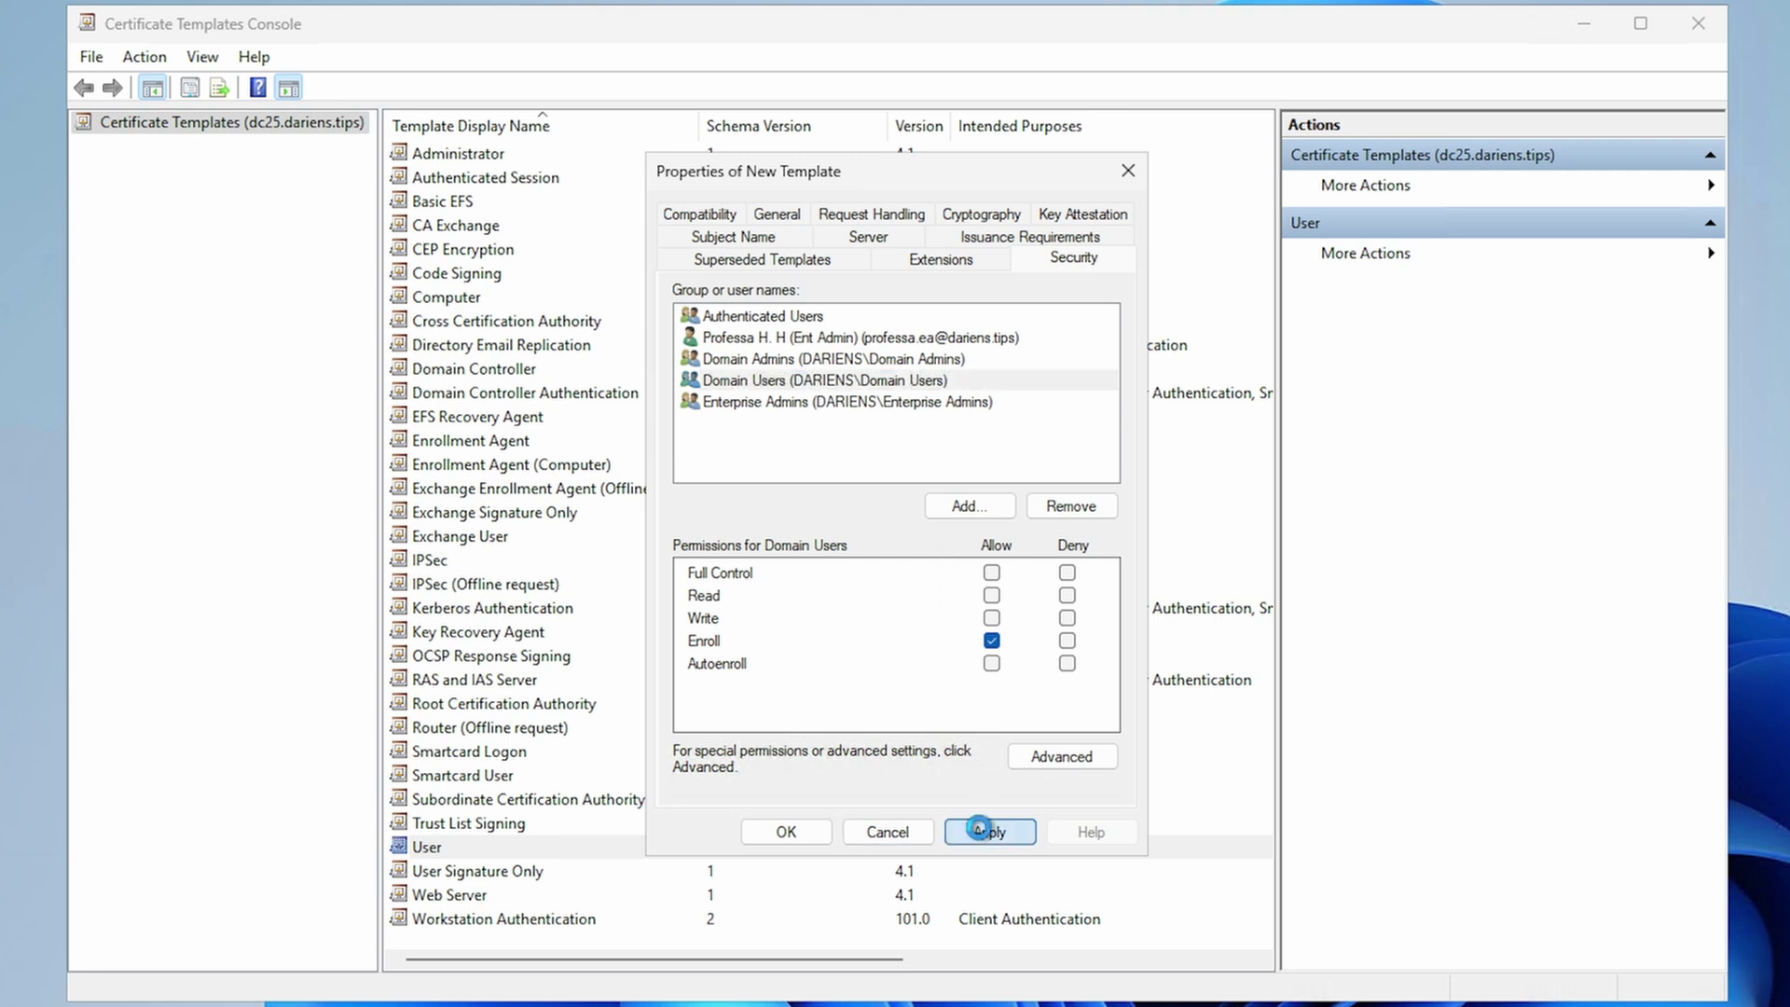
left_click(807, 836)
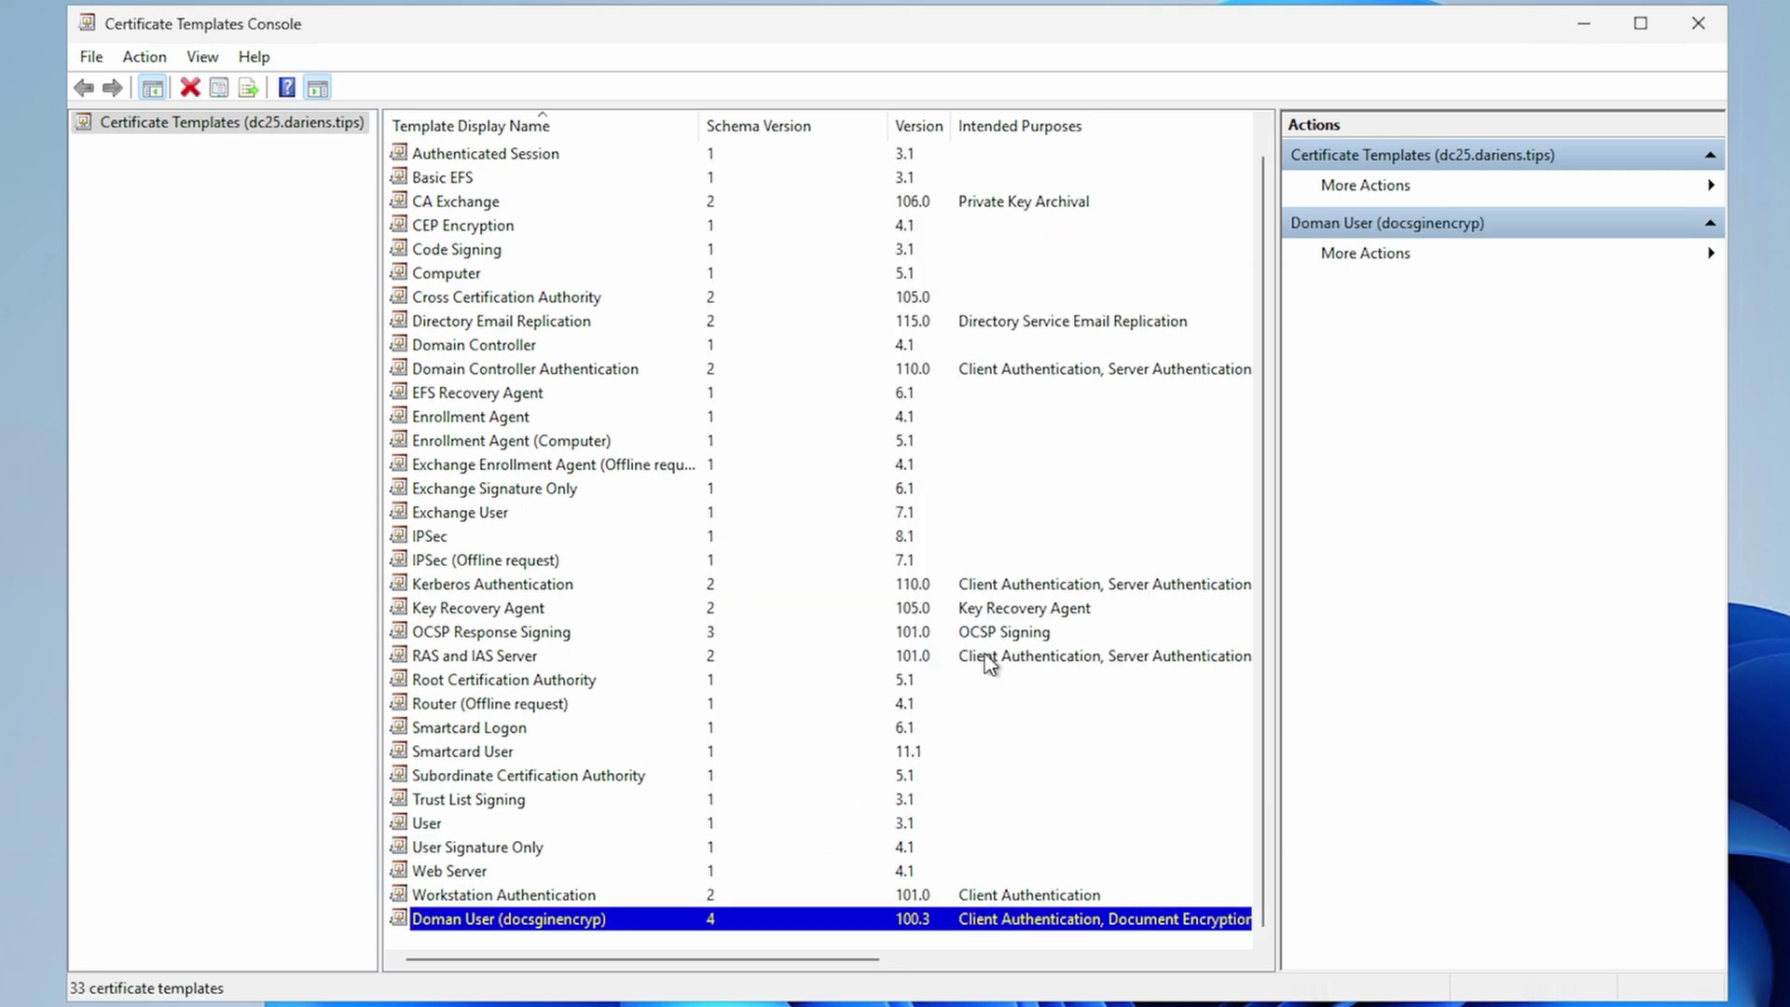
left_click(1694, 28)
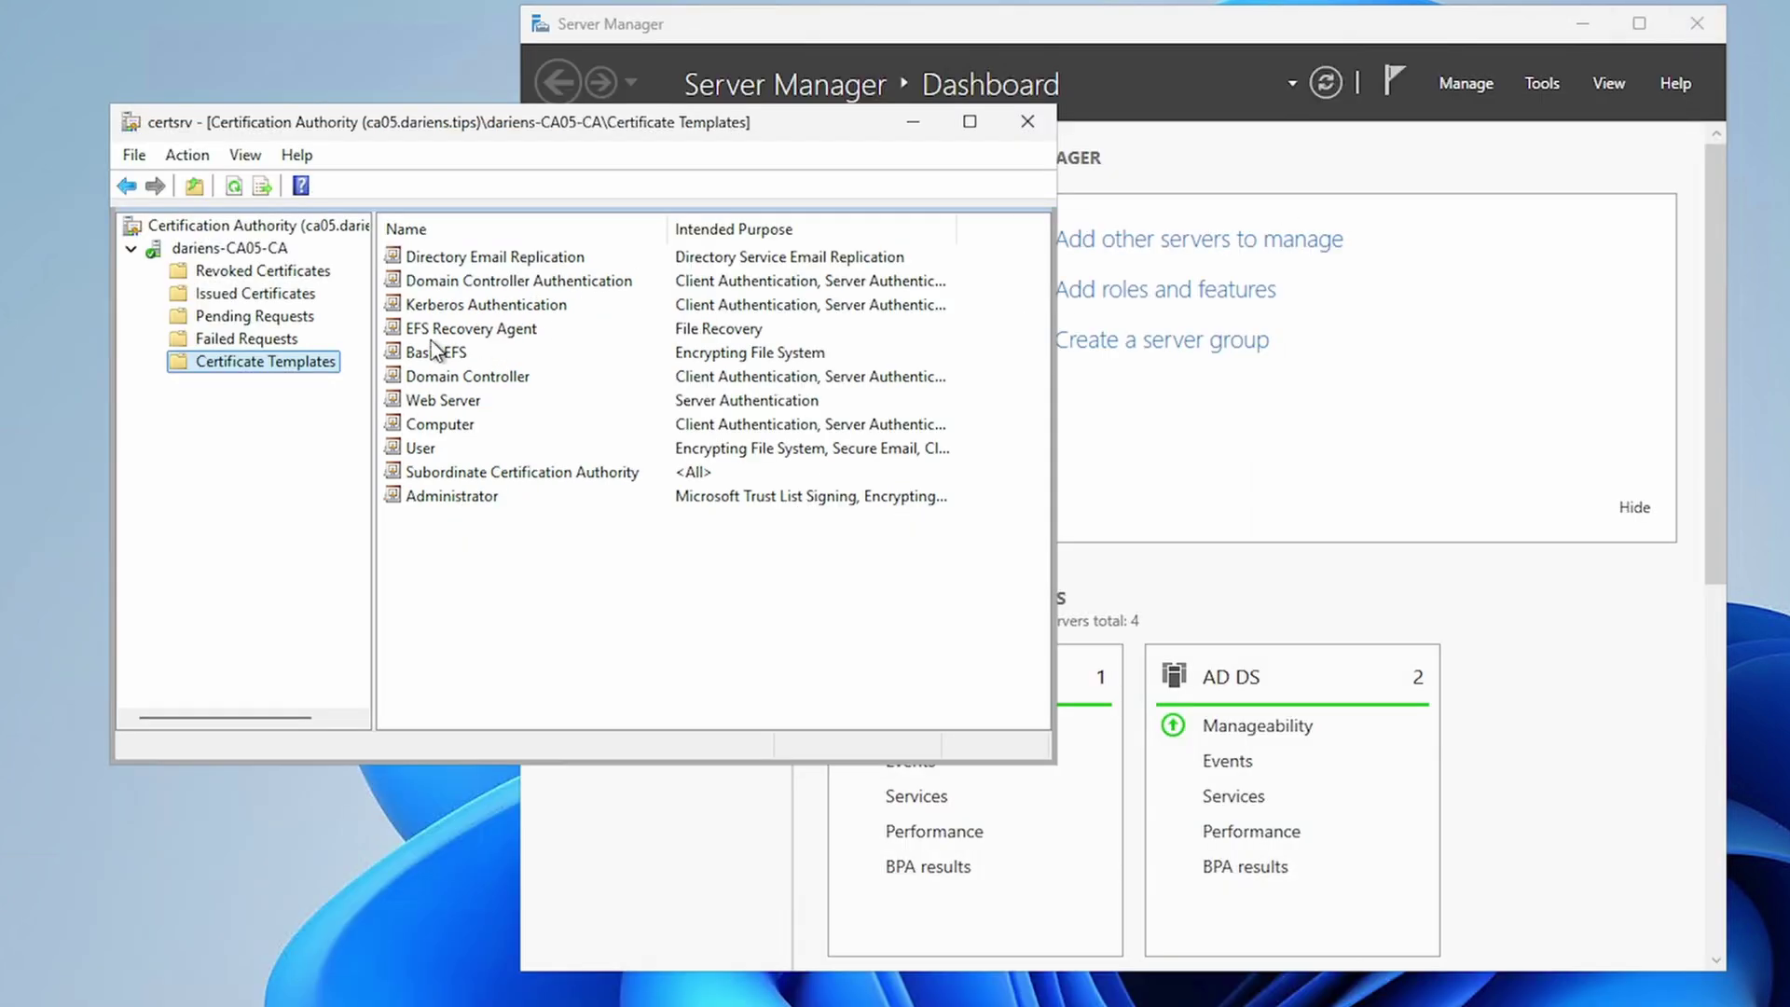
- Add Doman User (docsginencryp) as a Certificate Template to Issue on dariens-CA05-CA
right_click(300, 375)
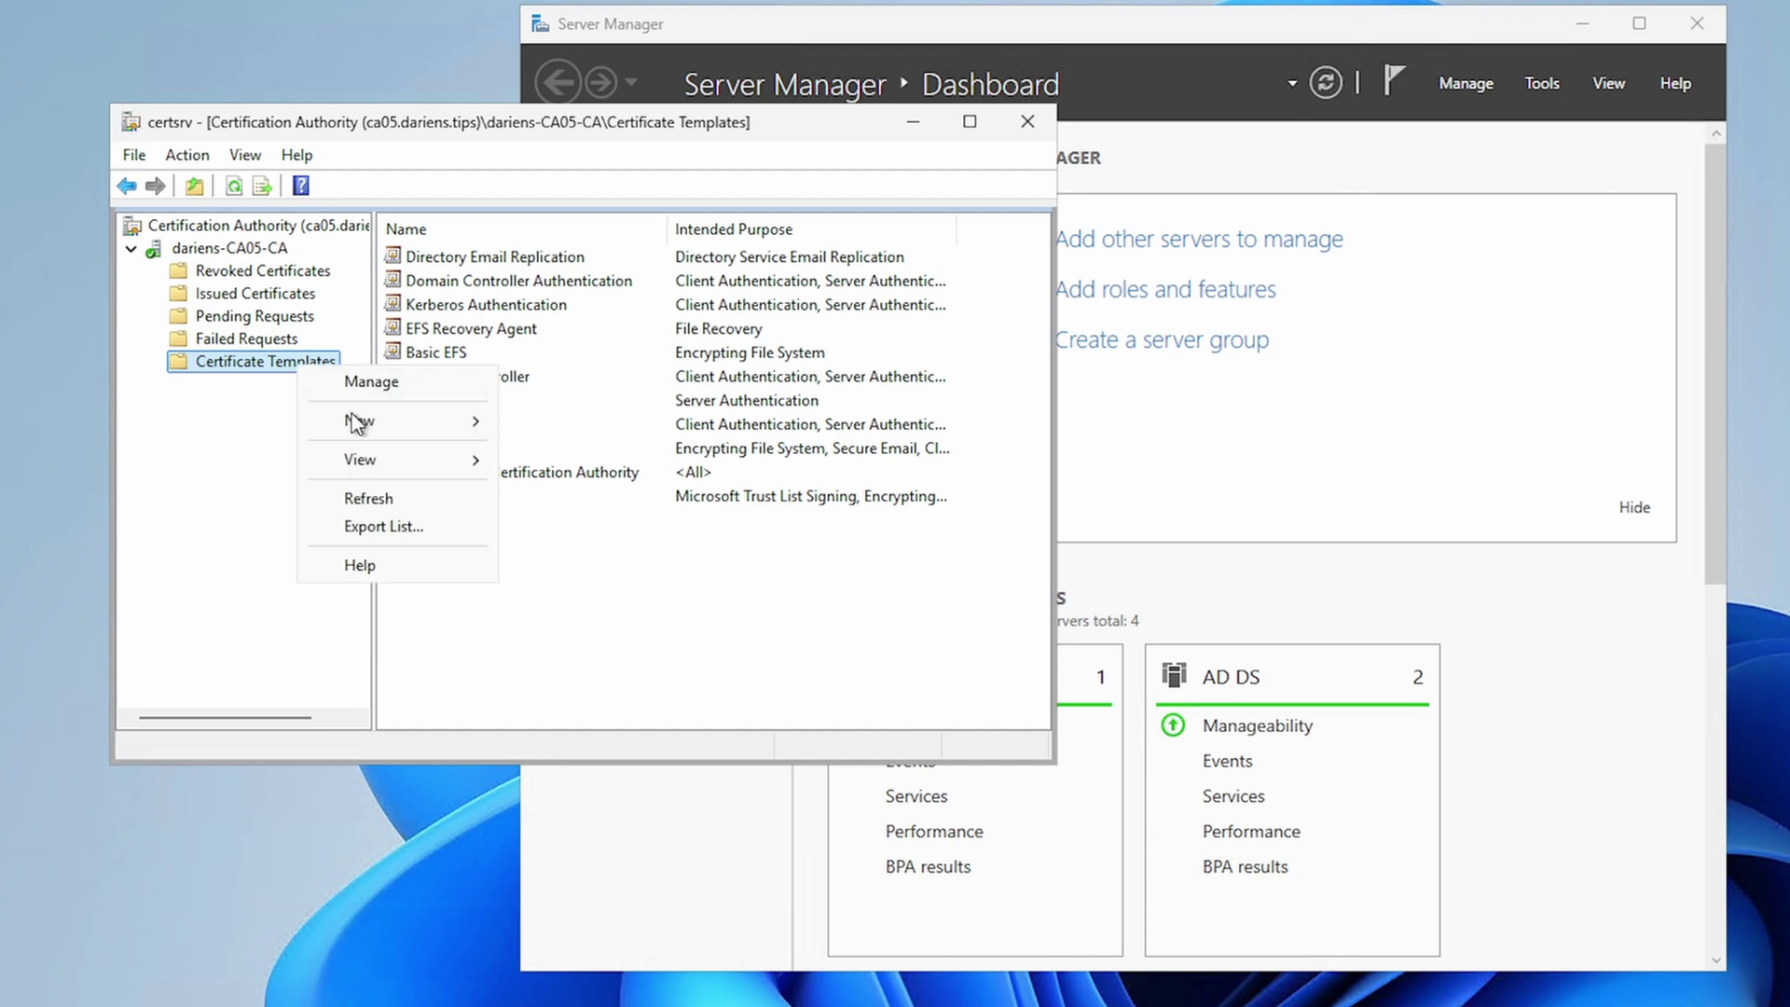
mouse_move(362, 428)
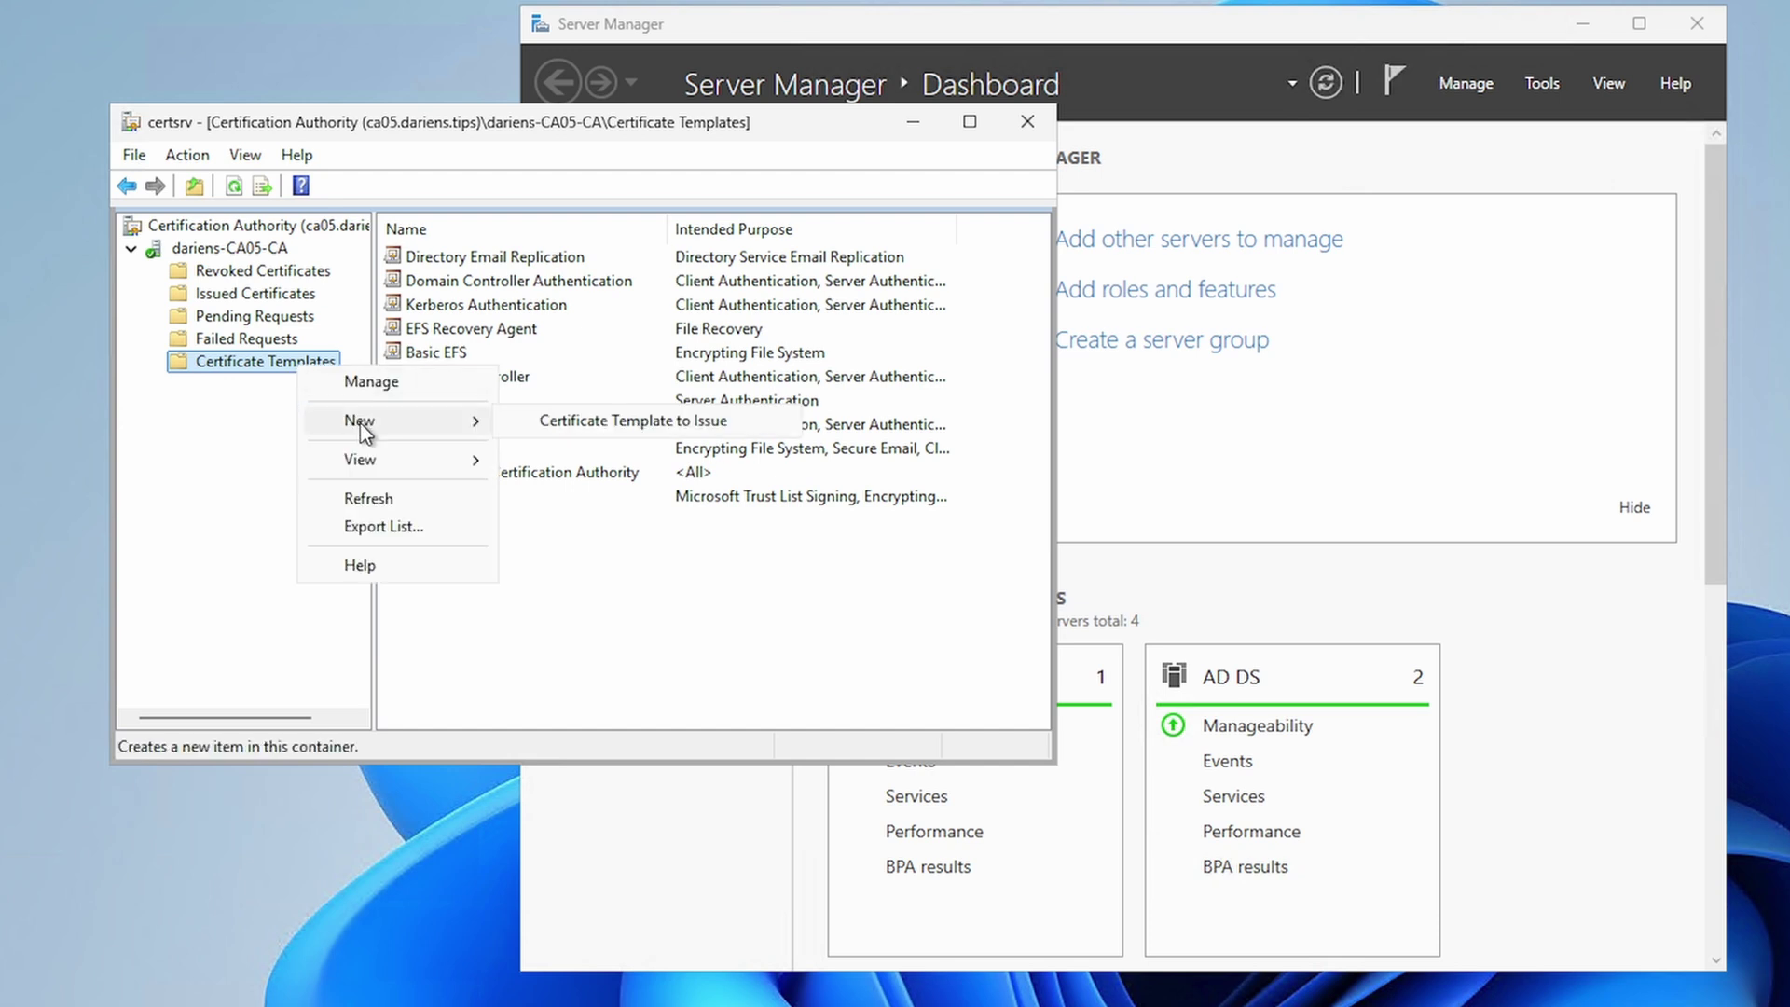
left_click(583, 421)
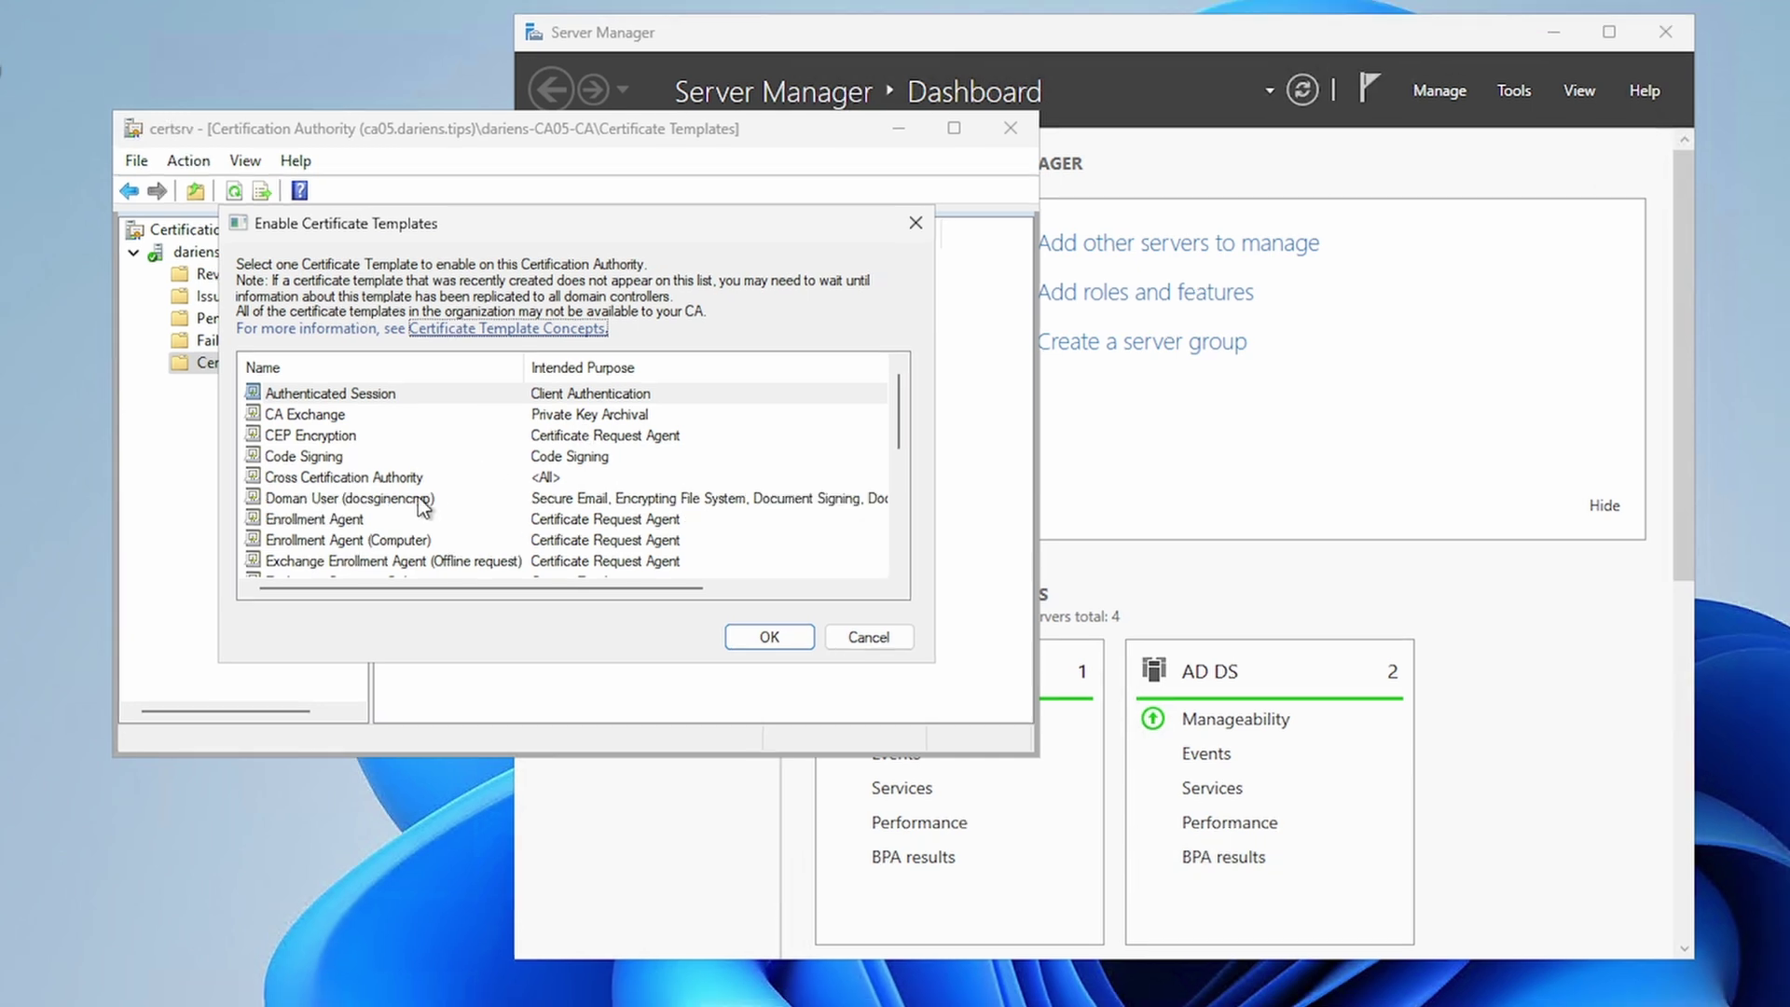
left_click(422, 499)
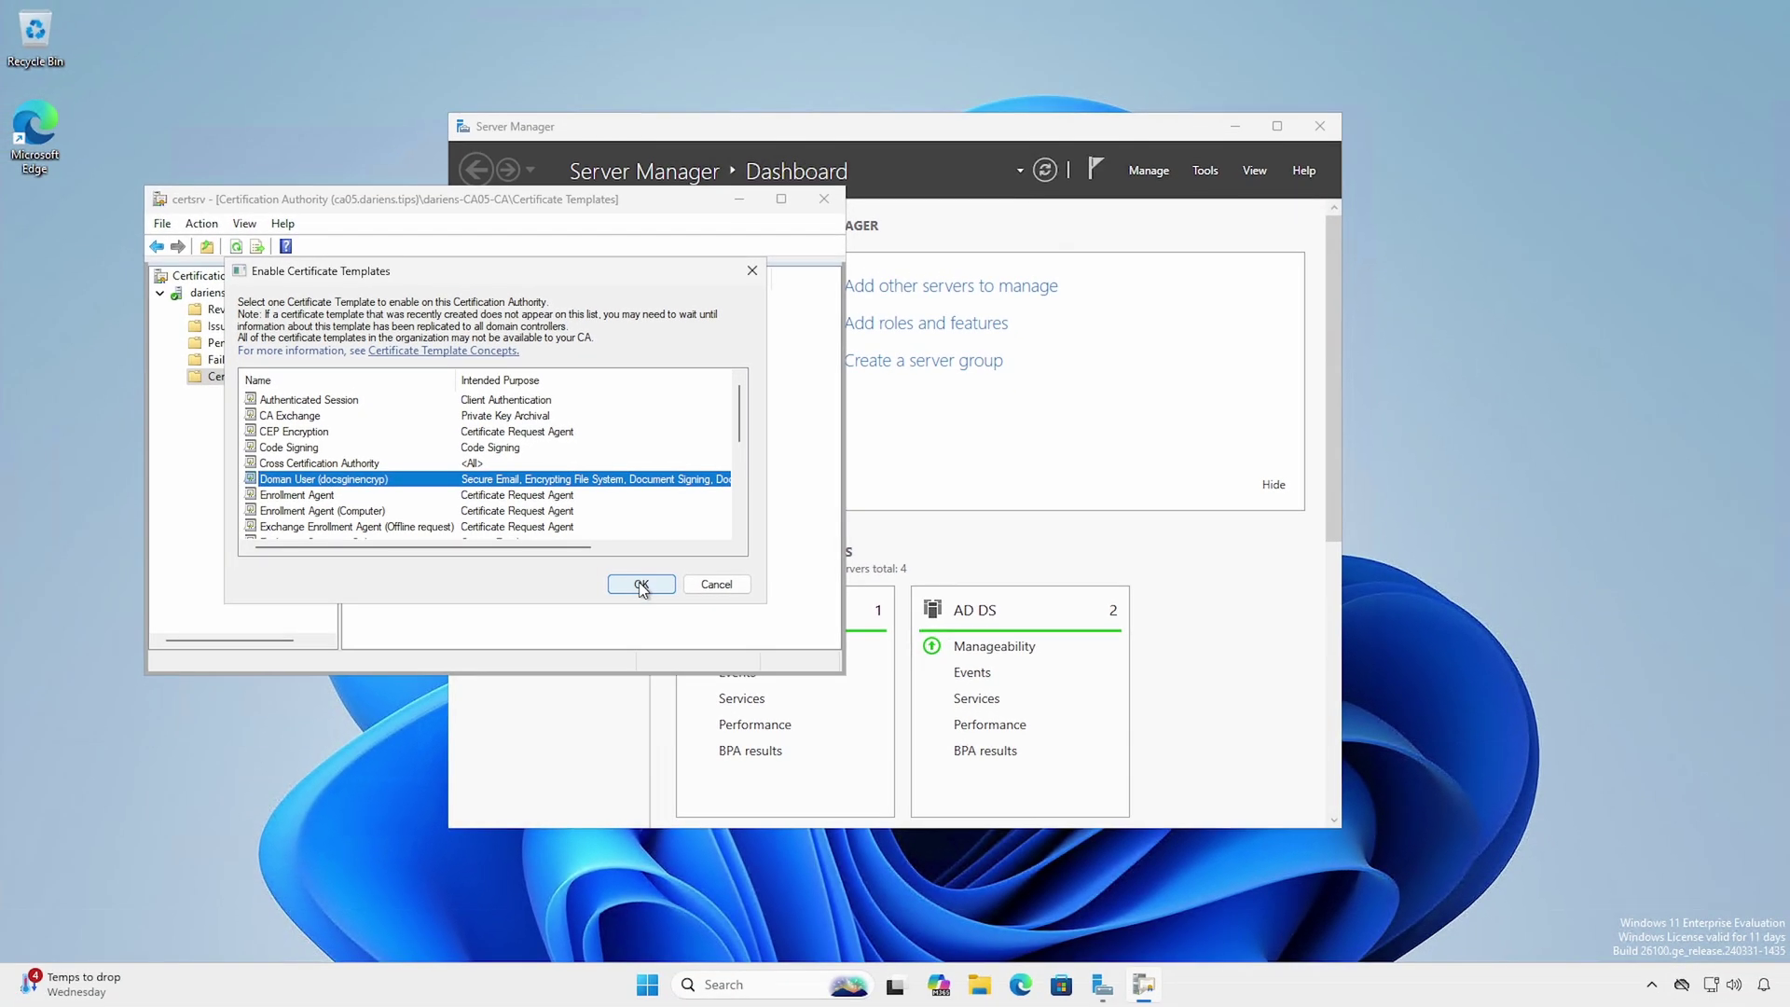
left_click(699, 608)
- Open Windows Terminal, Enter-PSSession to ca05.dariens.tips, and run Get-CATemplate
right_click(650, 990)
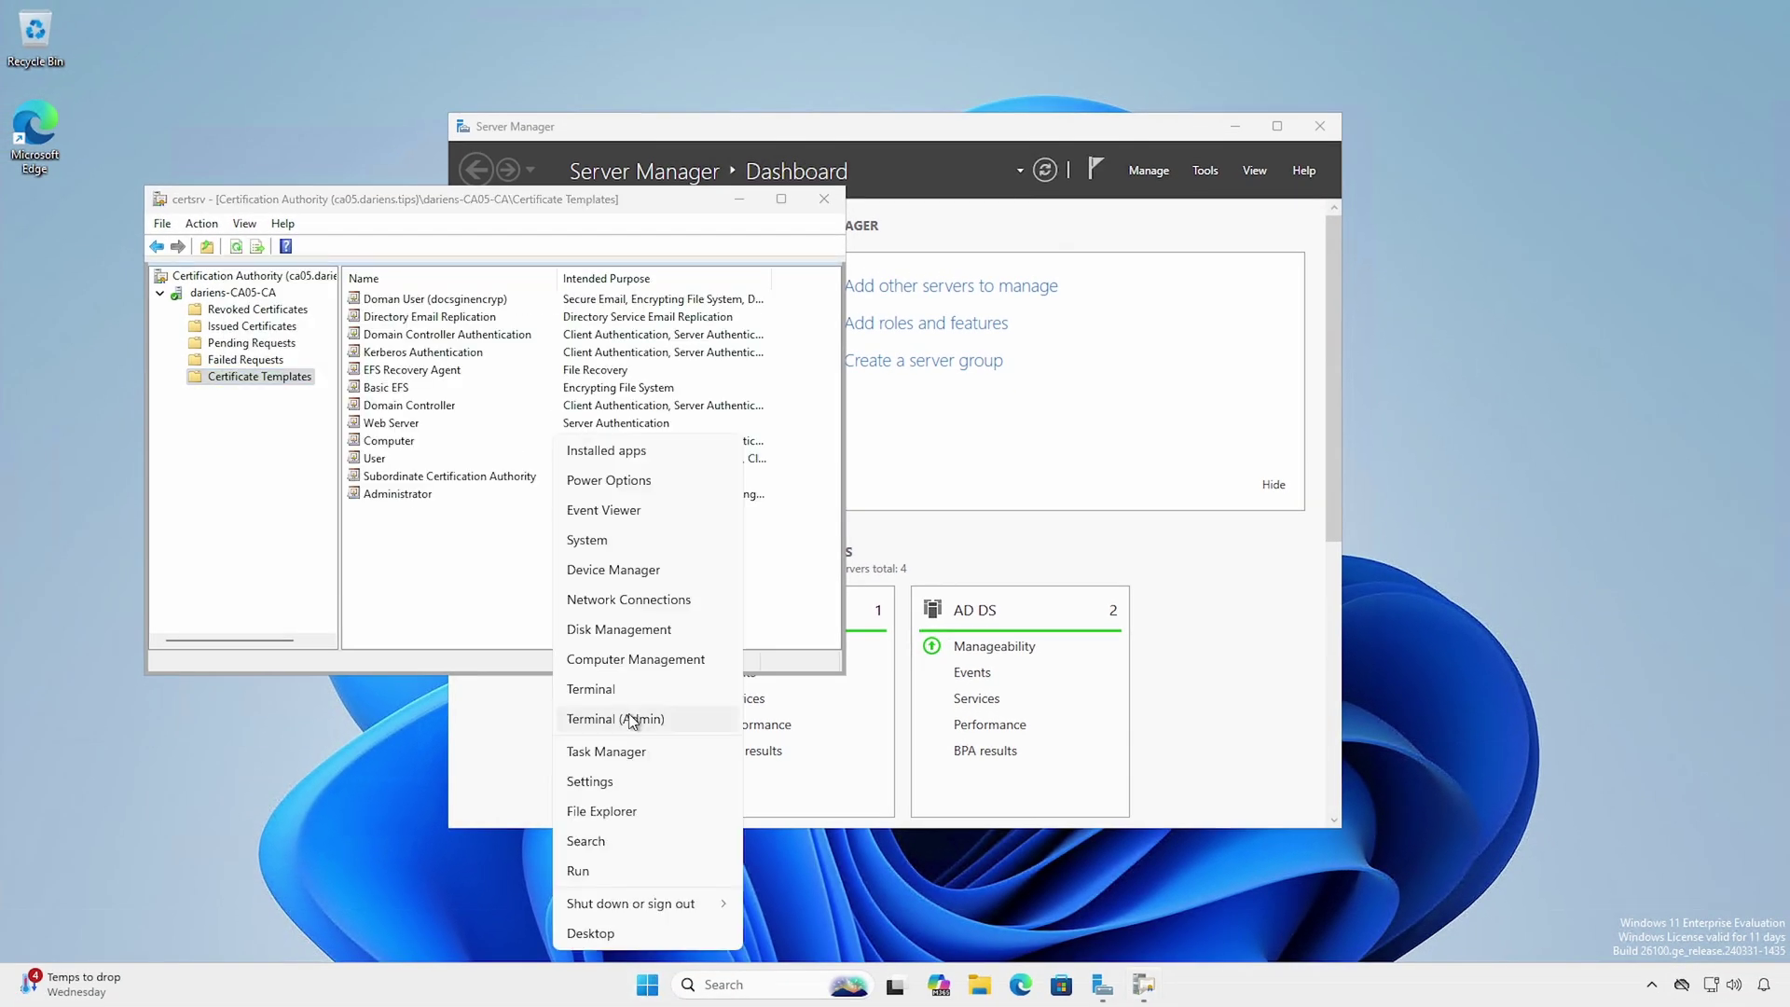
left_click(631, 695)
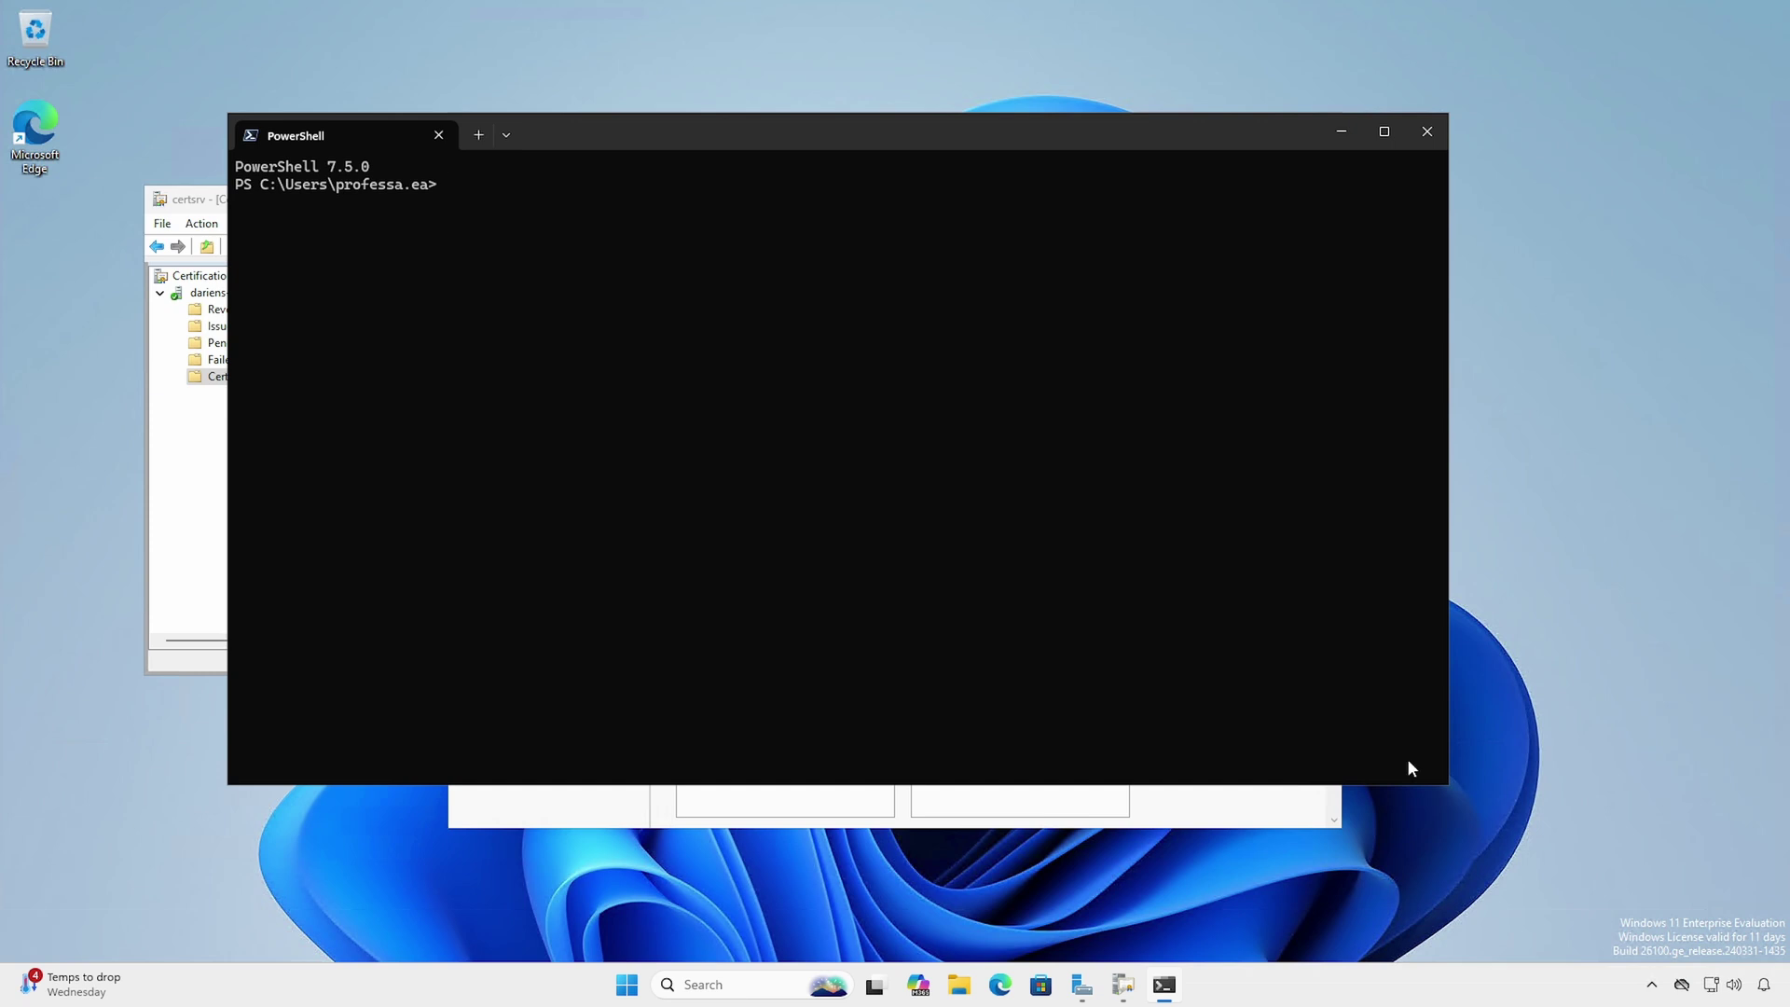
type("enter-PSSession ca05.dariens.tips")
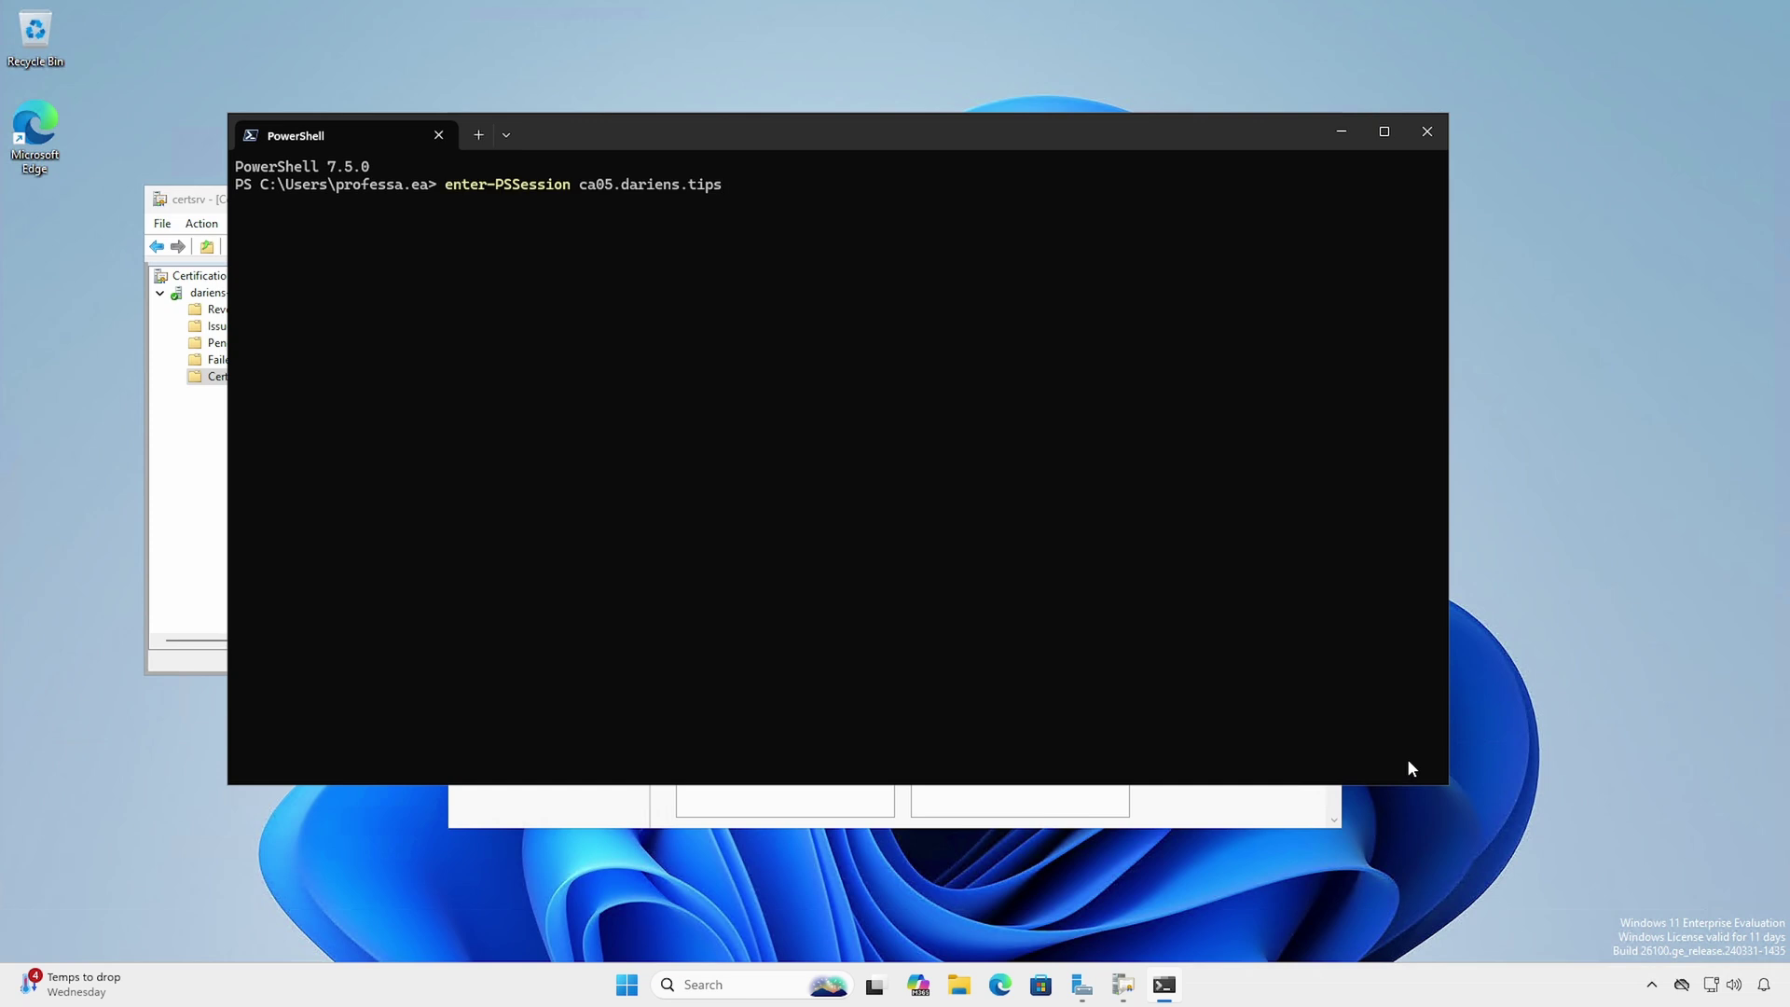
key("Return")
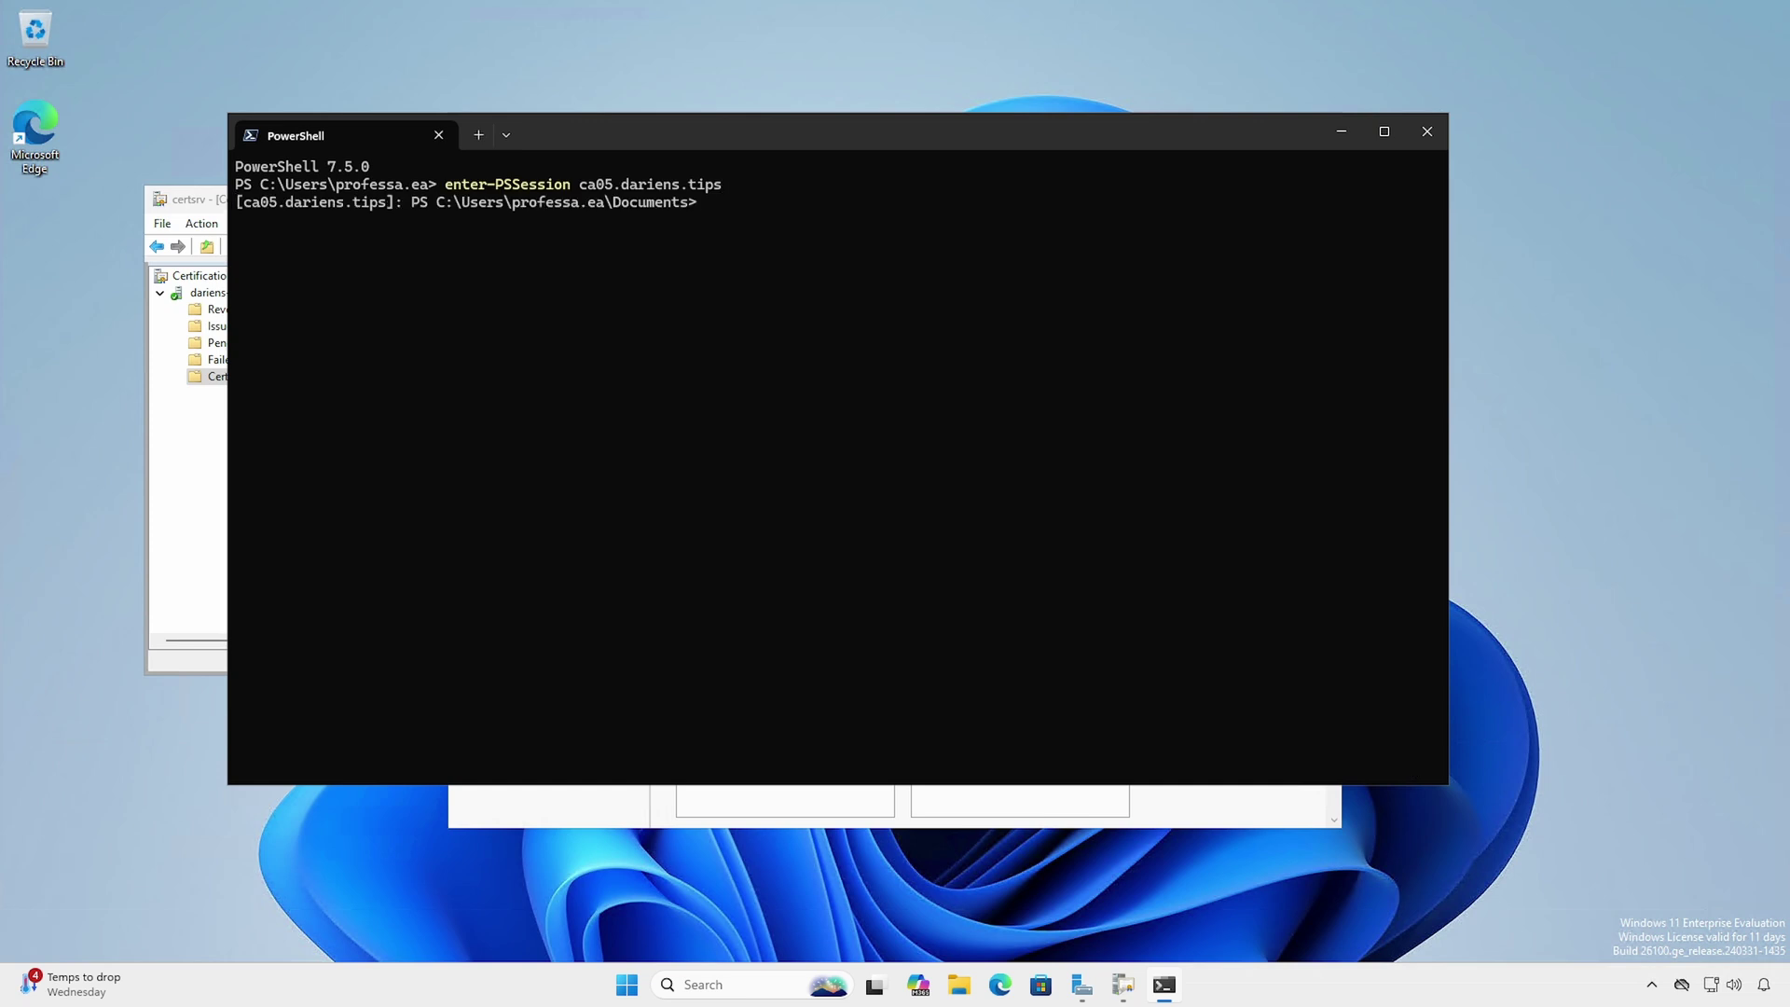
type("Get-CATemplate")
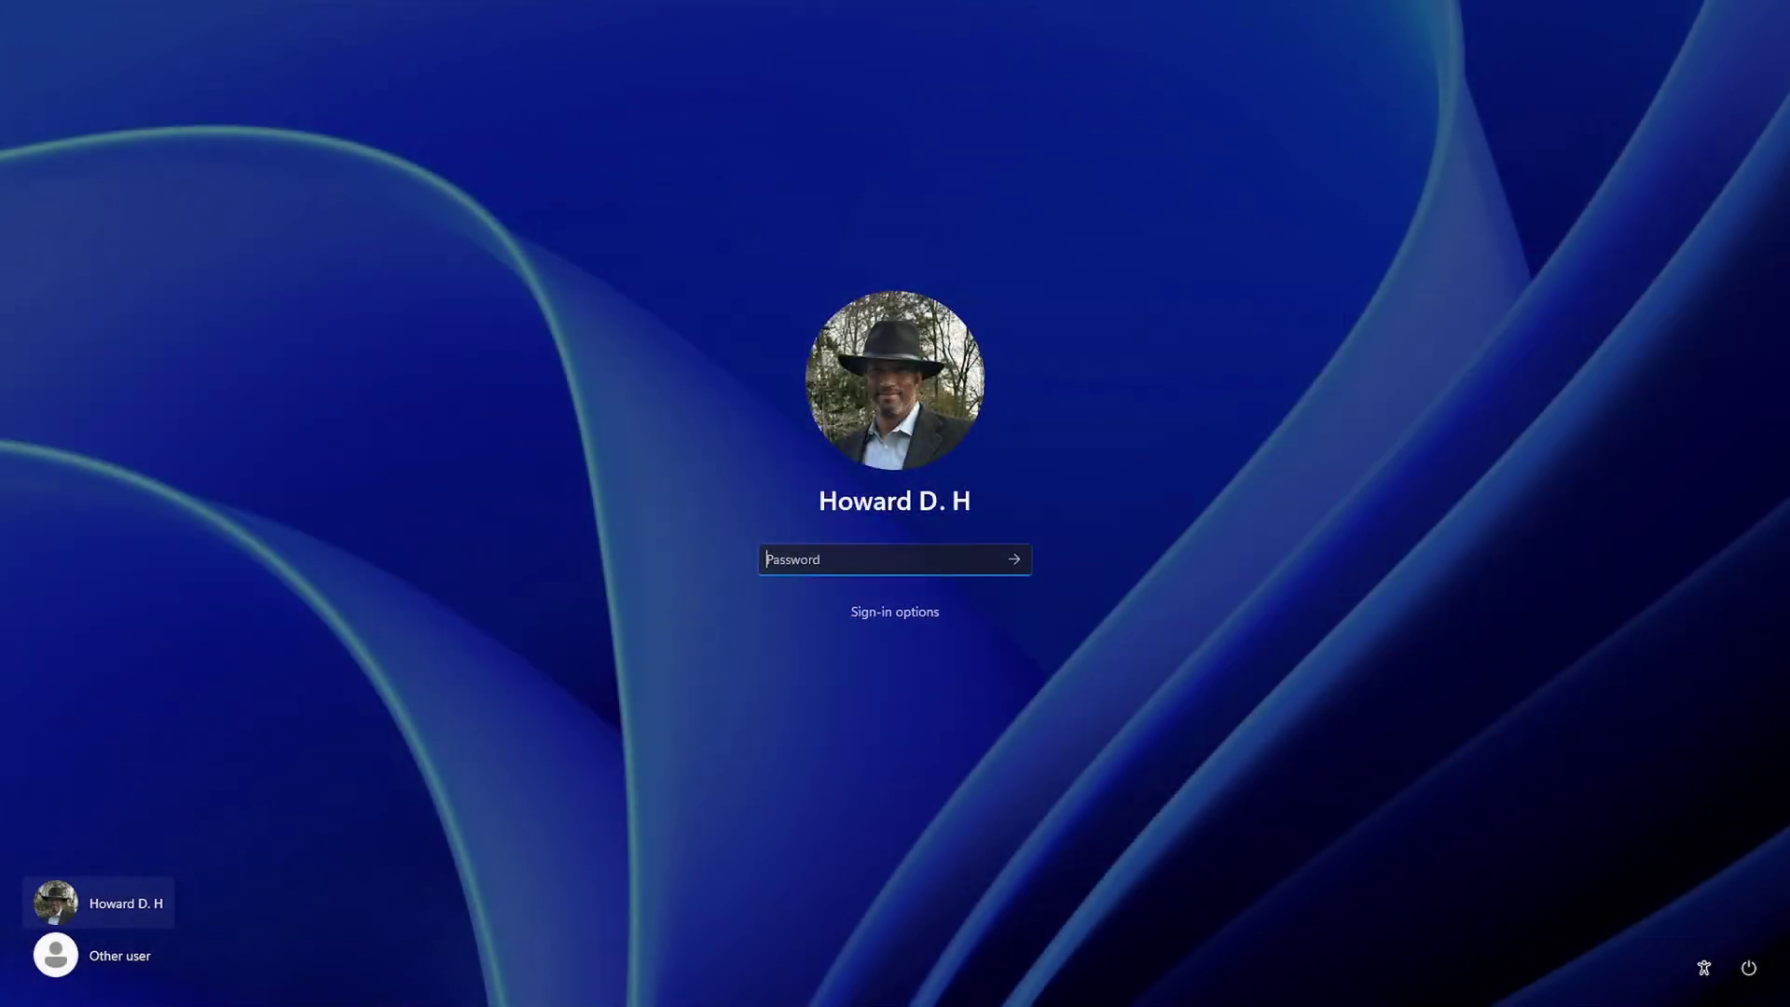
- Sign in to Windows and open Manage user certificates at the Personal store
type("•••••••••••")
key("Return")
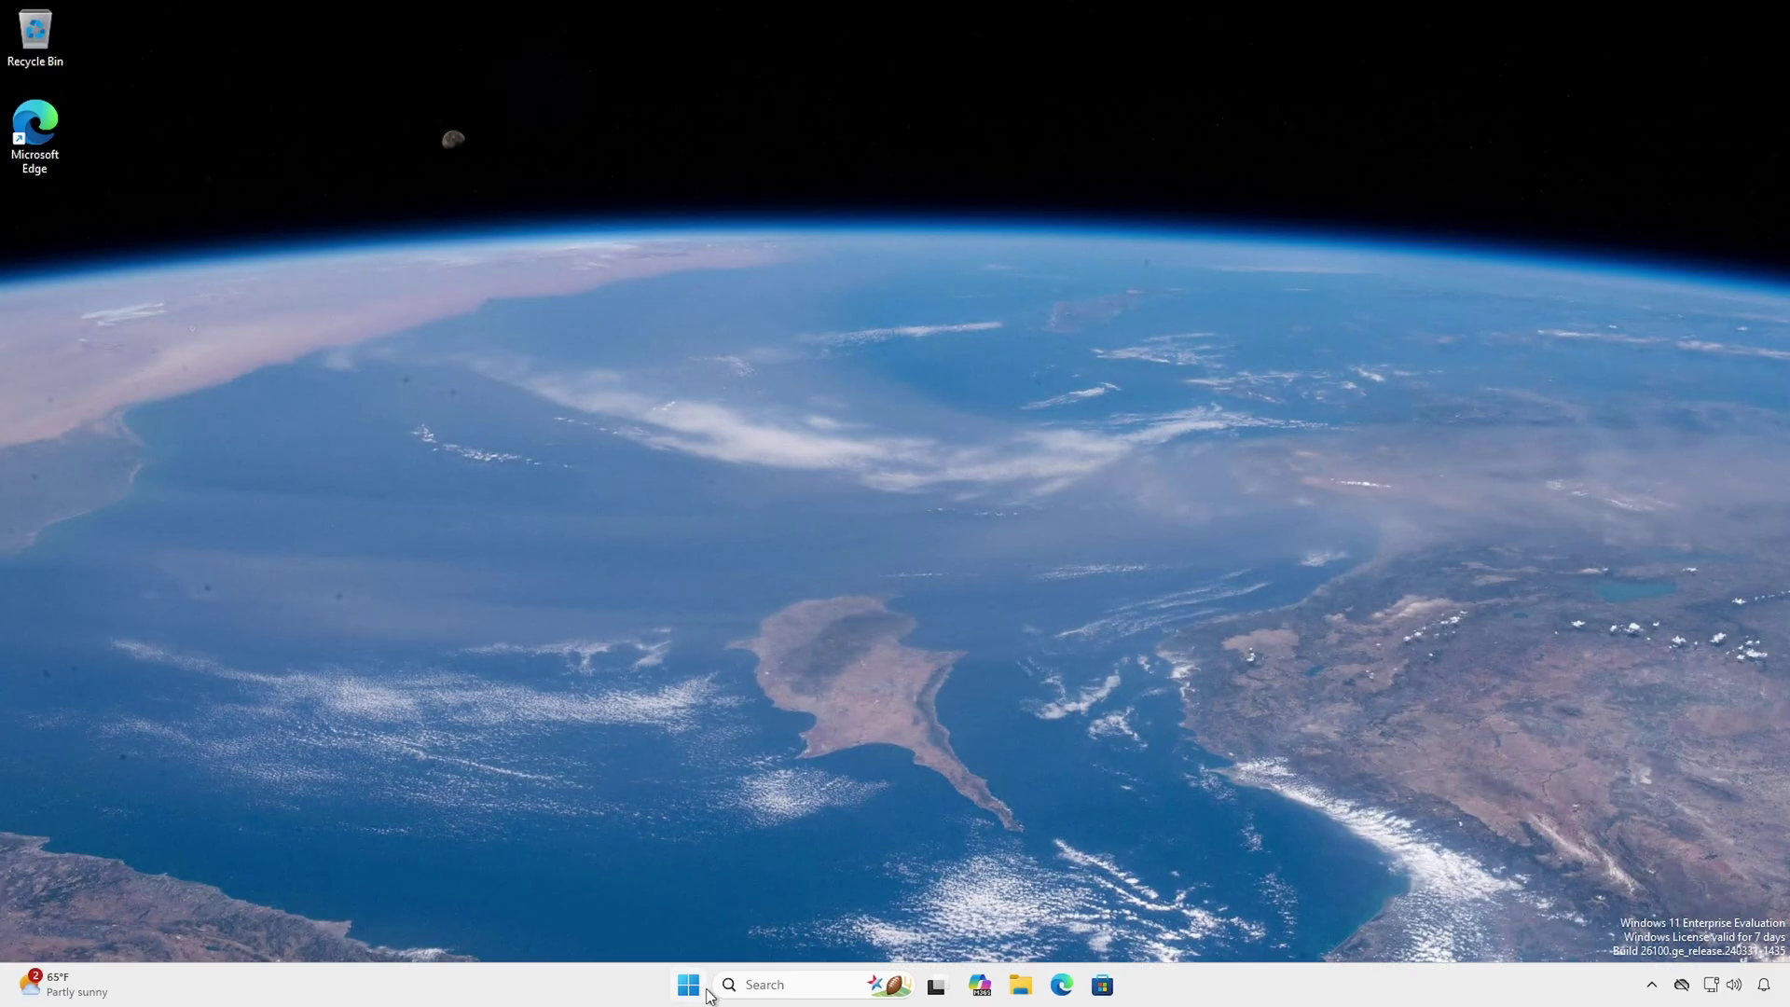
left_click(688, 985)
type("cert")
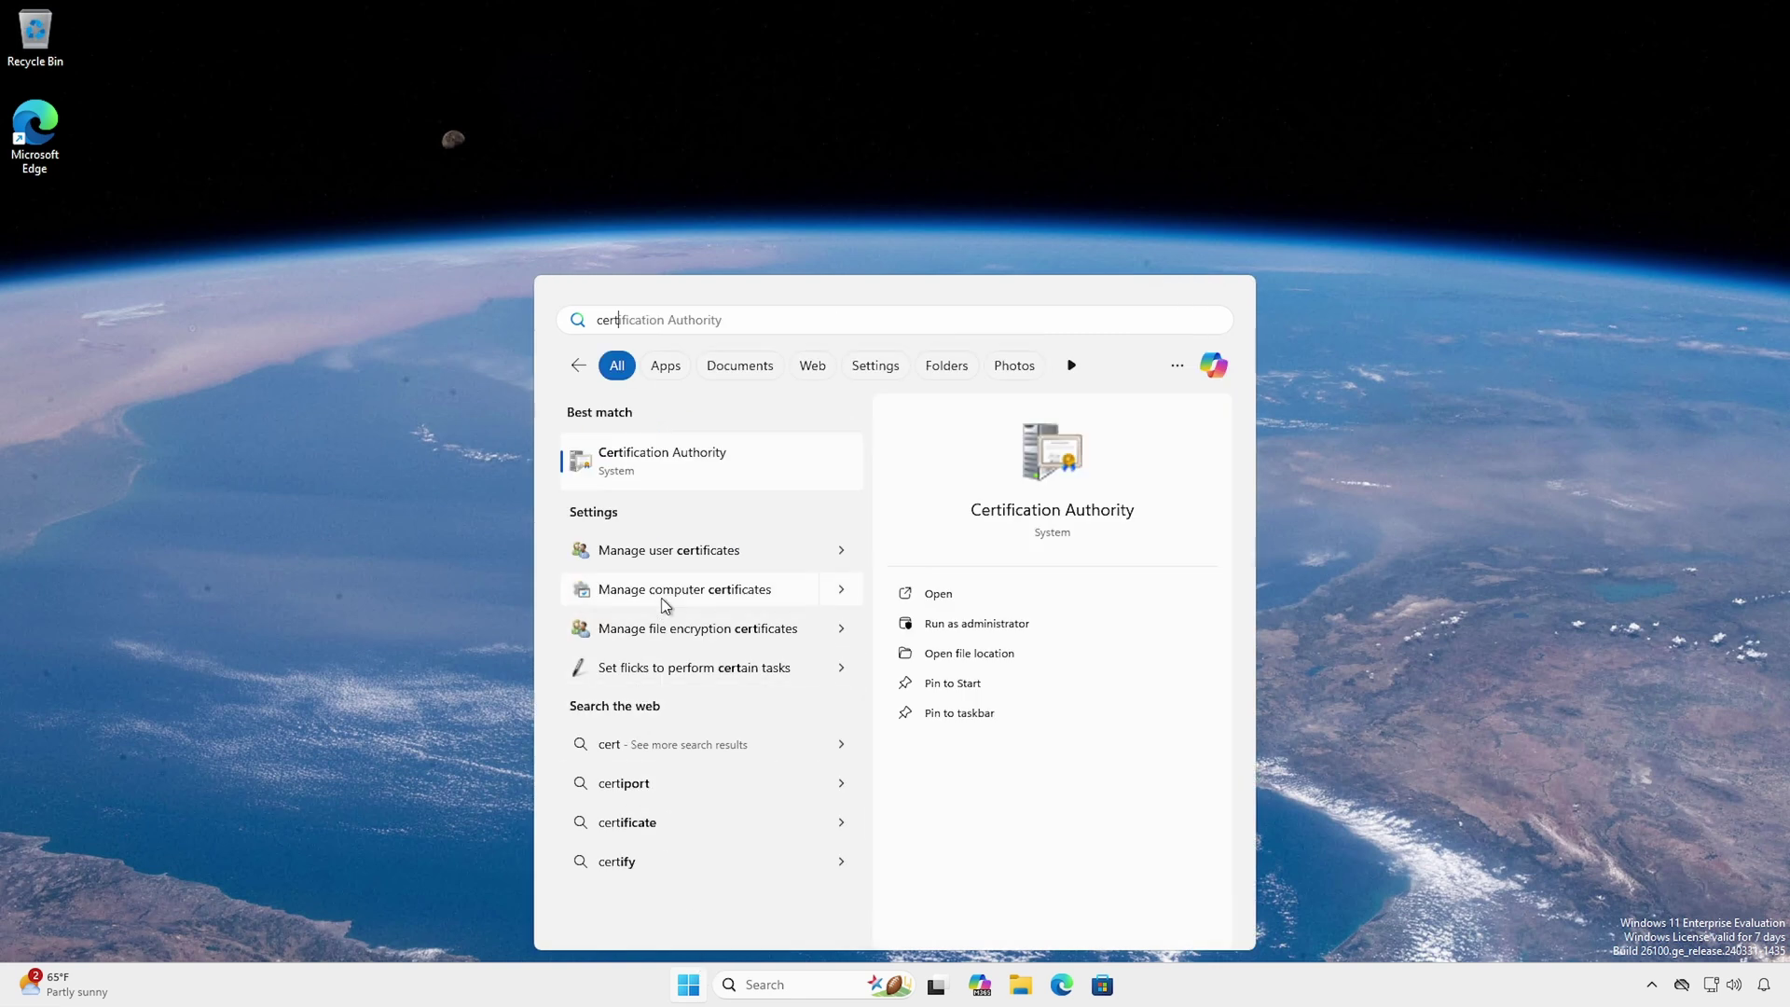
left_click(662, 555)
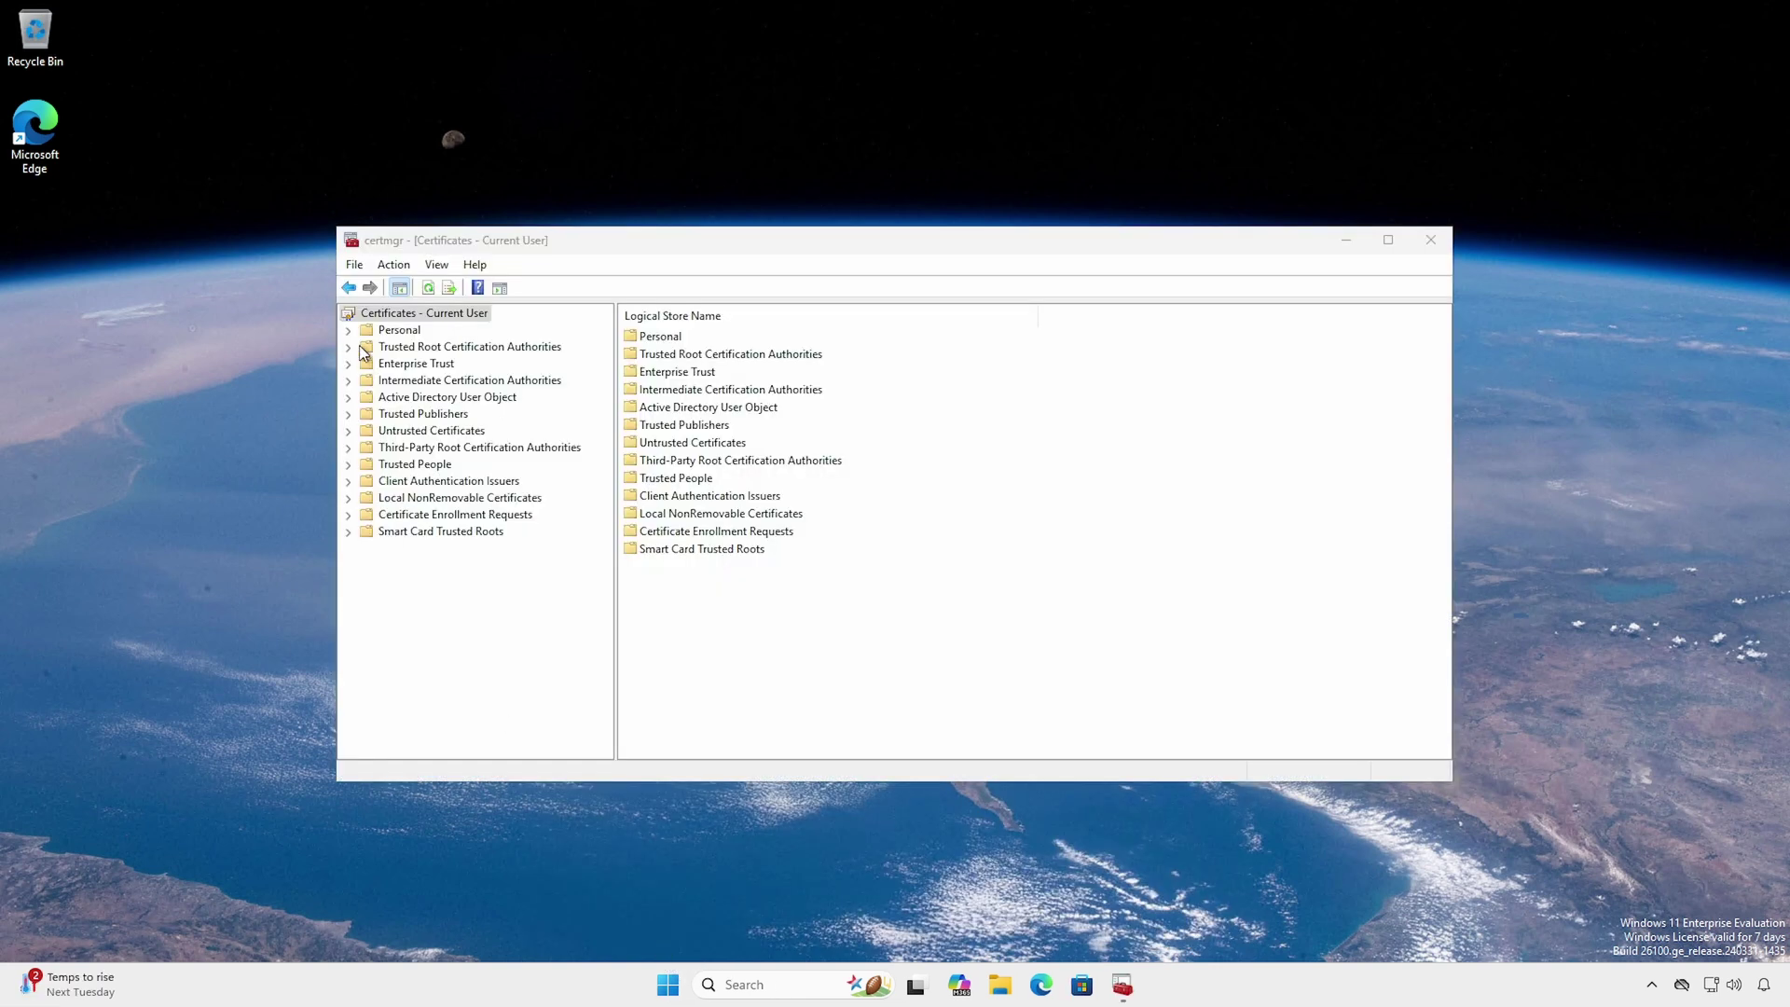
left_click(367, 334)
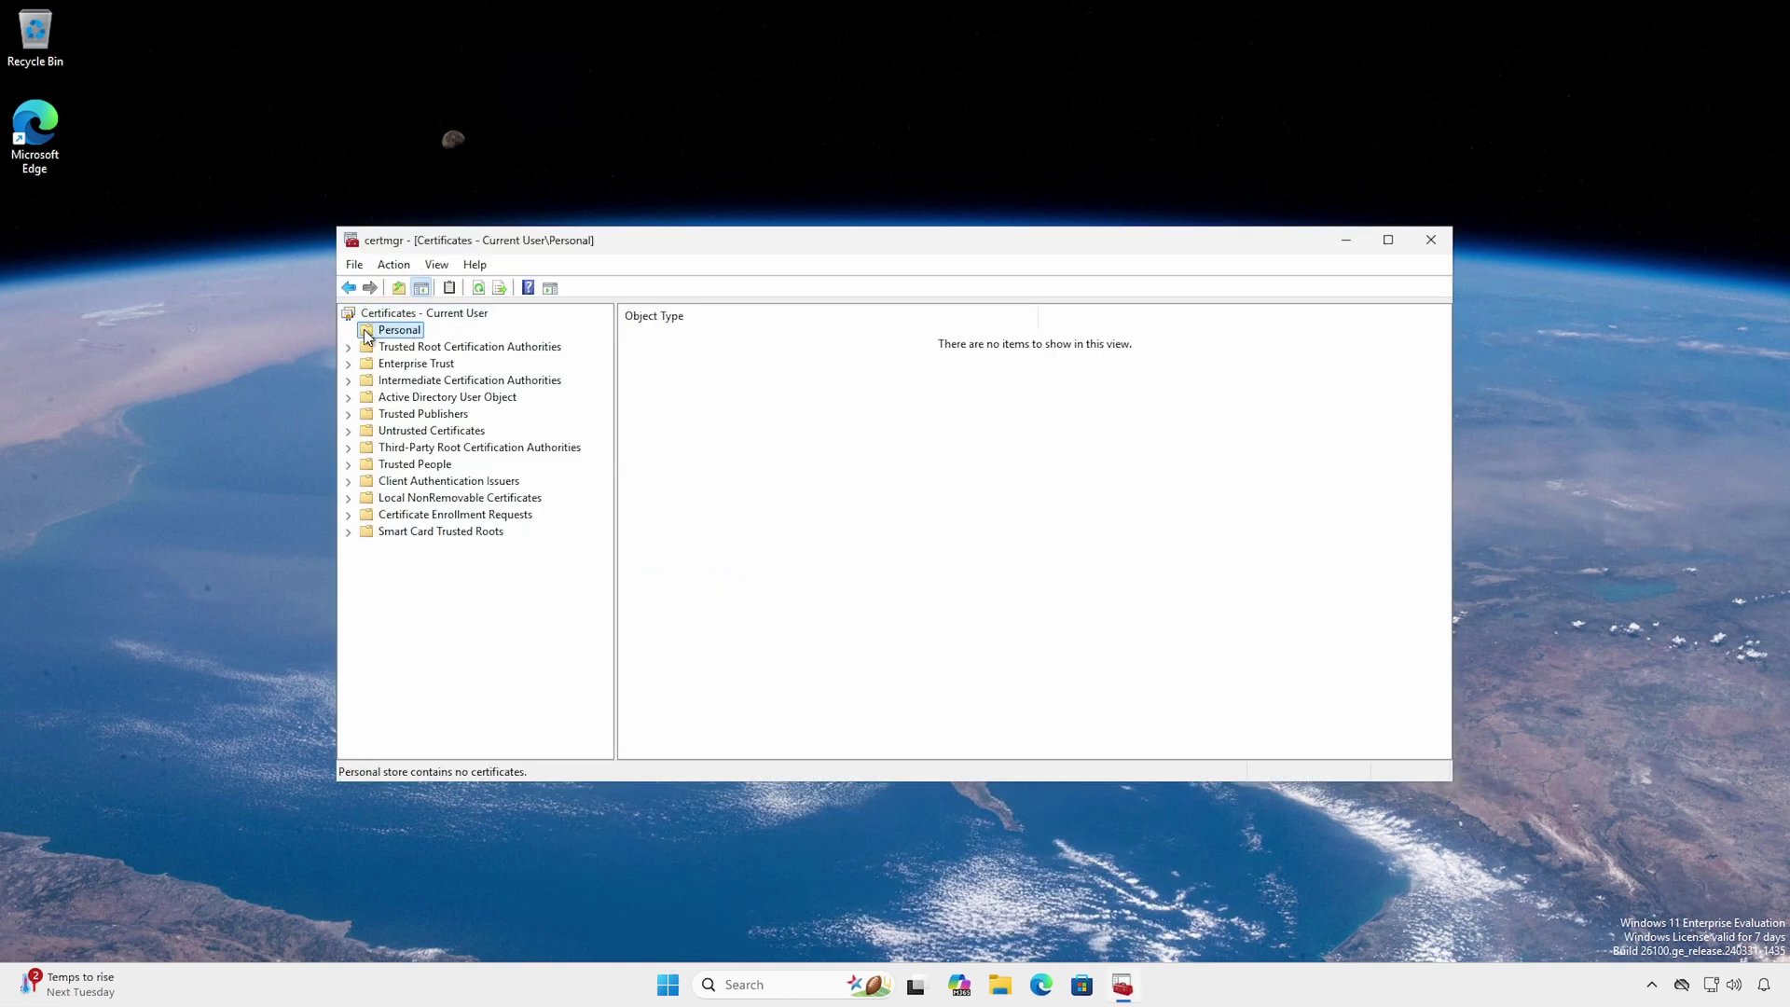
- Request and enroll a Doman User (docsginencryp) certificate, then view it under Personal Certificates
right_click(726, 495)
mouse_move(779, 531)
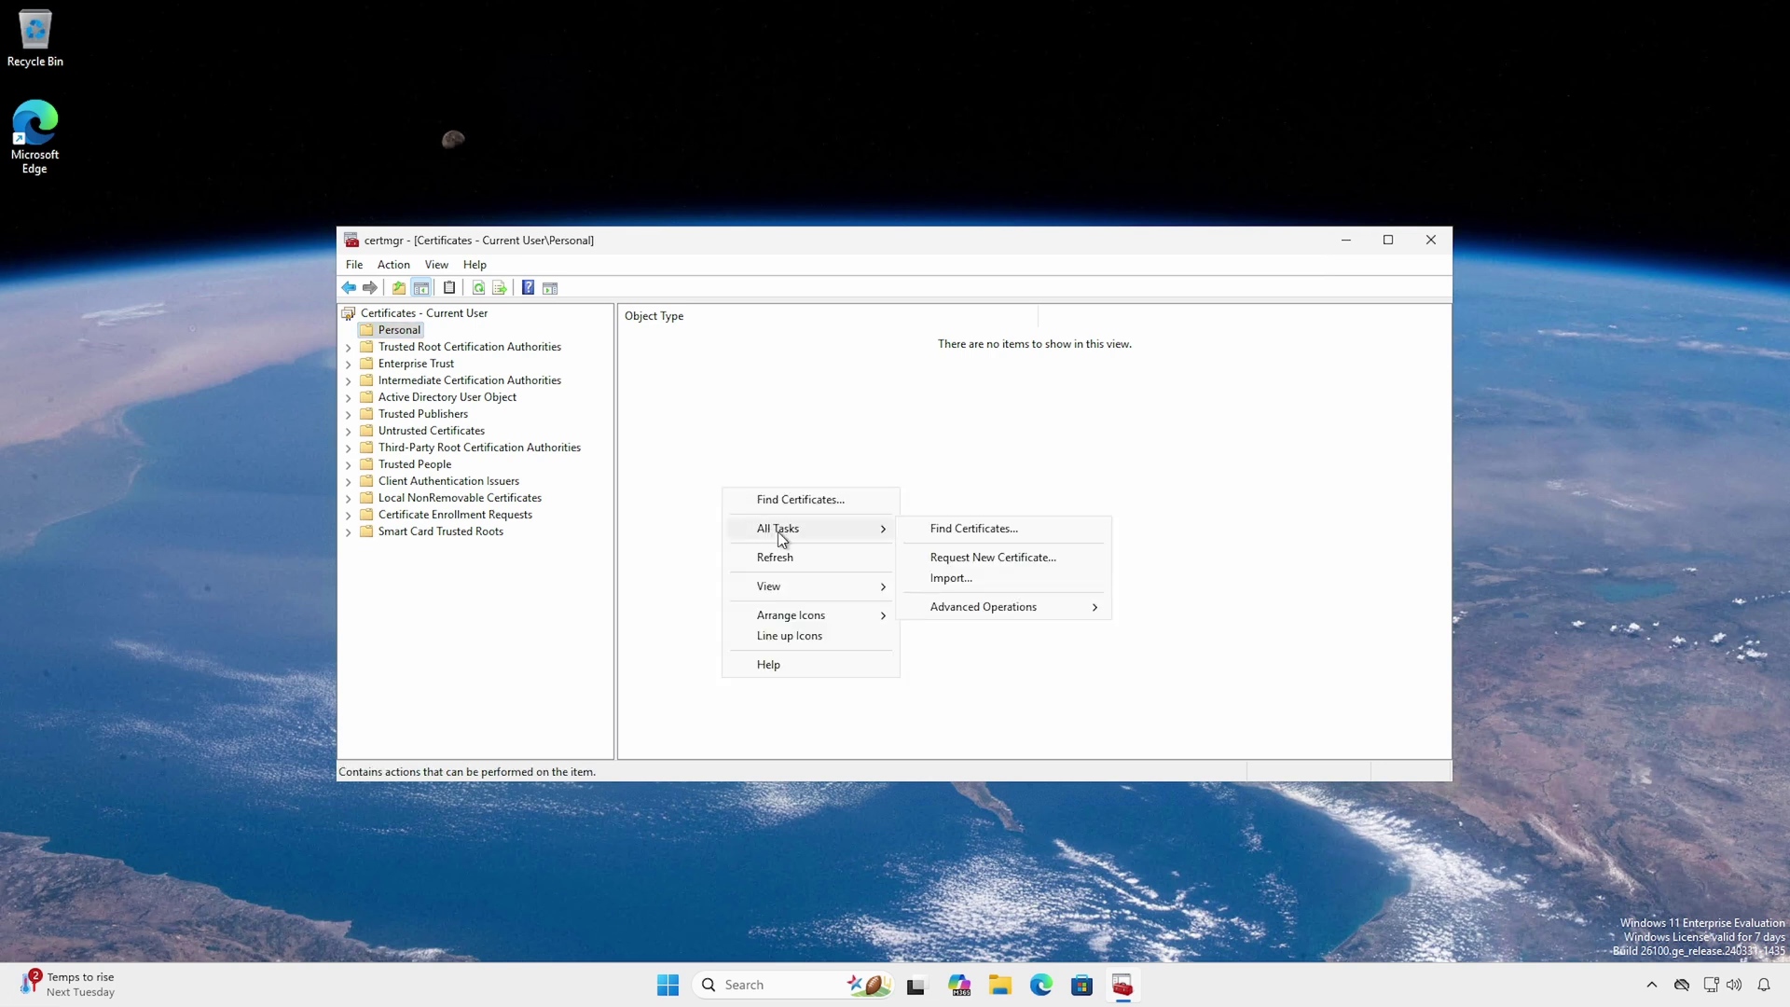
left_click(976, 558)
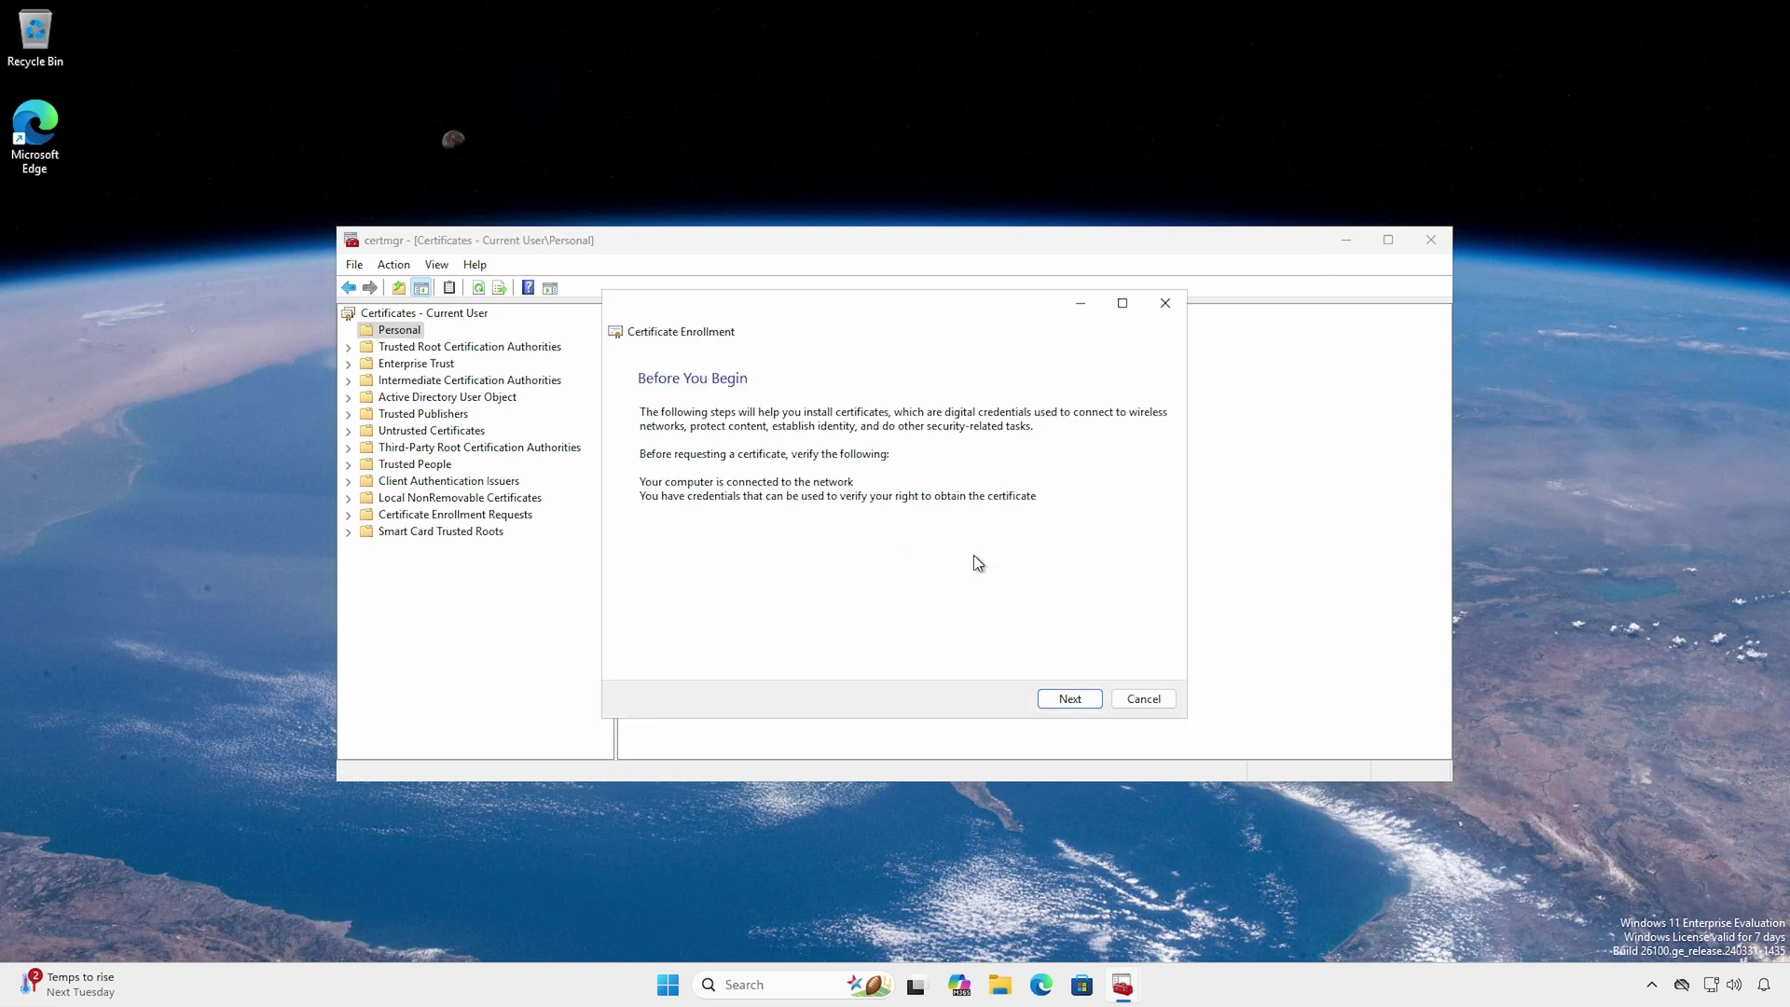
left_click(1063, 701)
left_click(1063, 700)
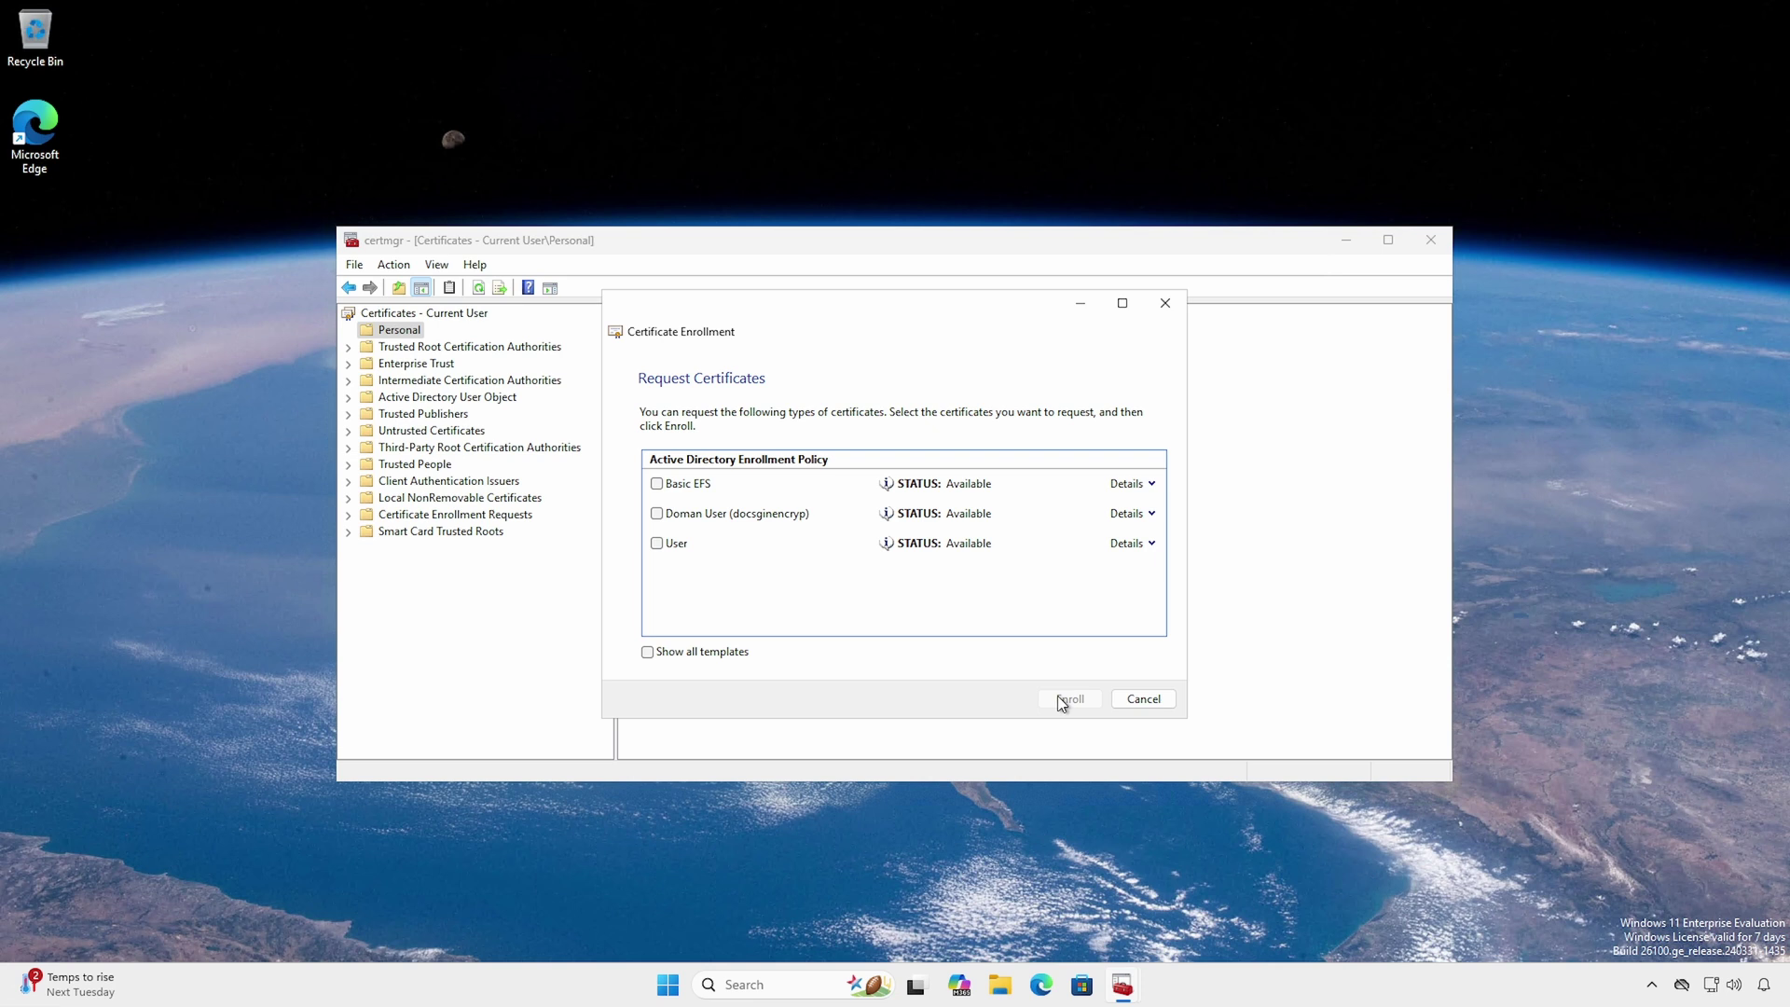
left_click(745, 516)
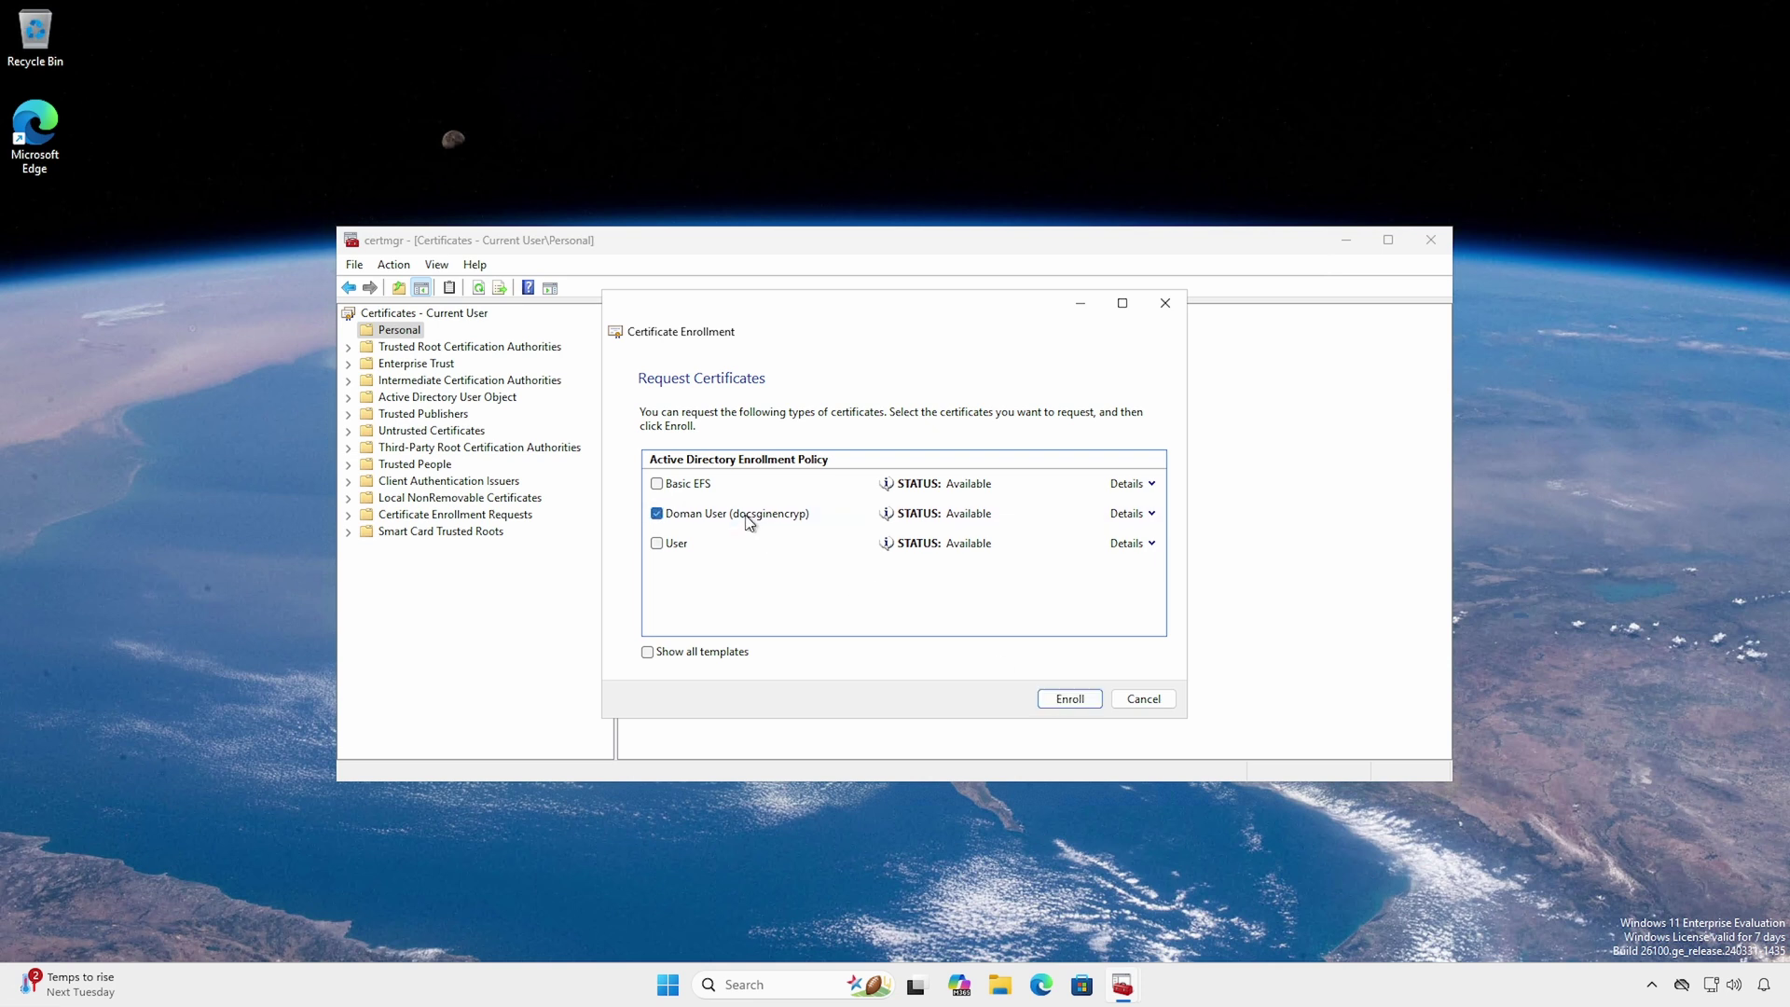
left_click(1067, 701)
left_click(1145, 699)
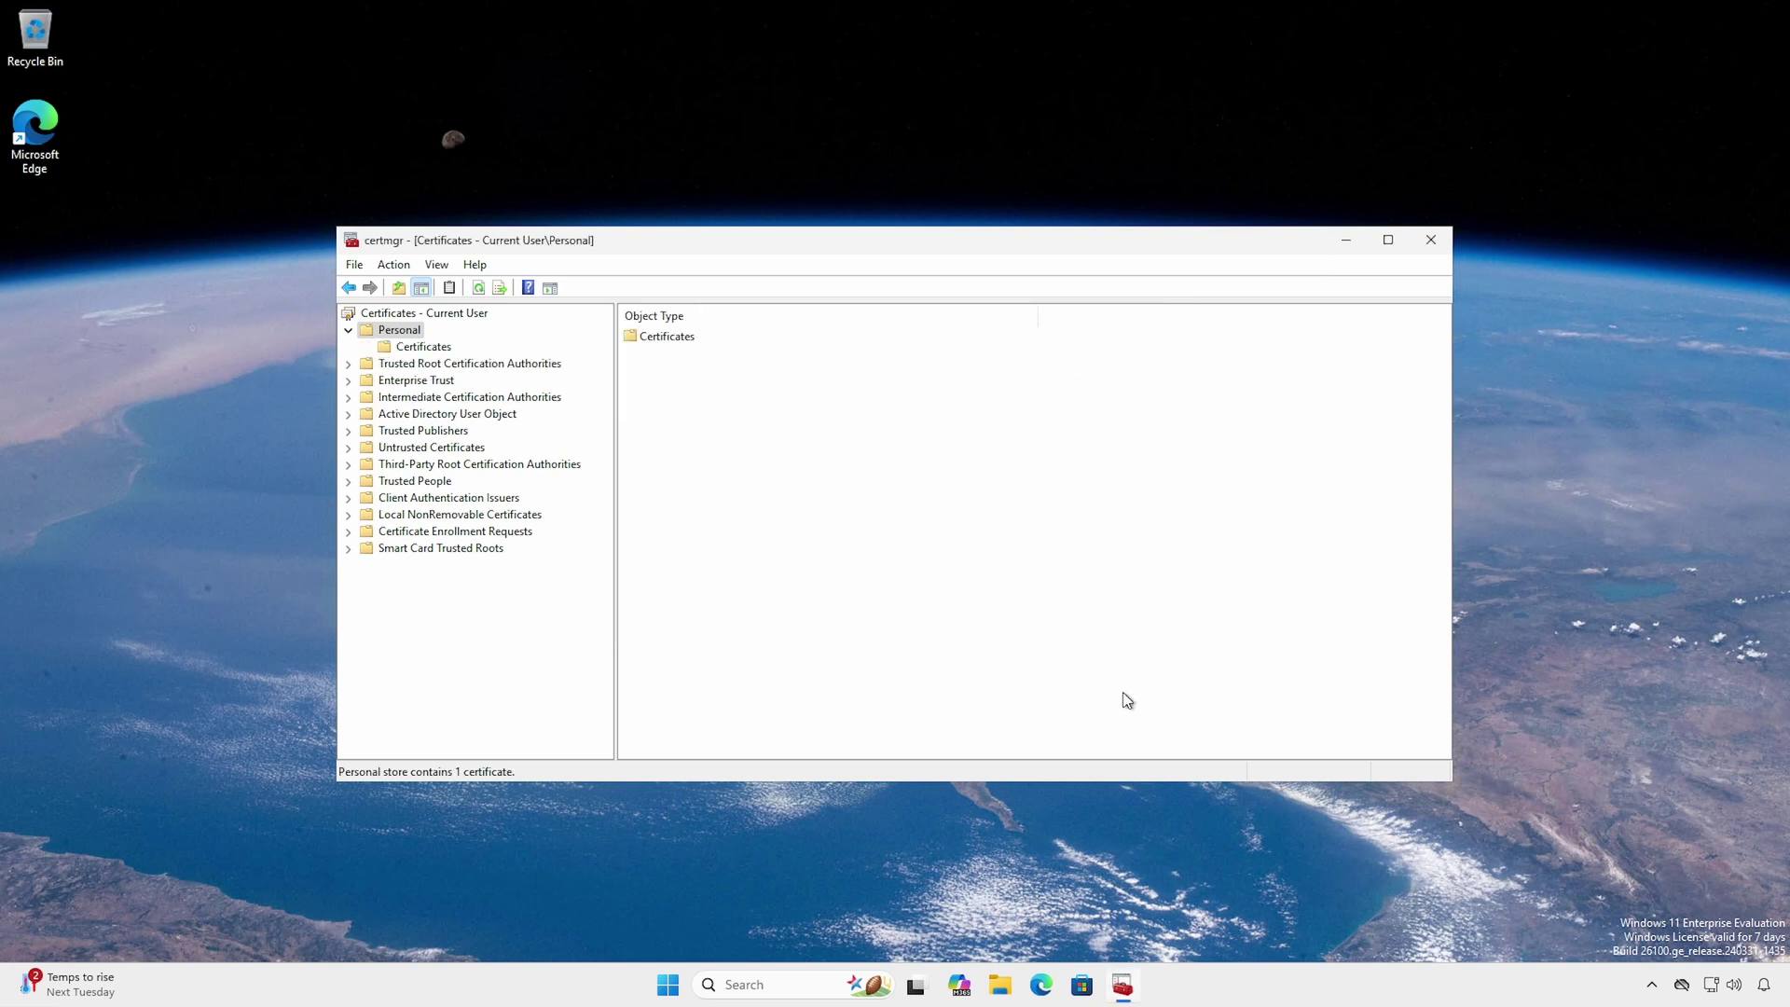
double_click(676, 337)
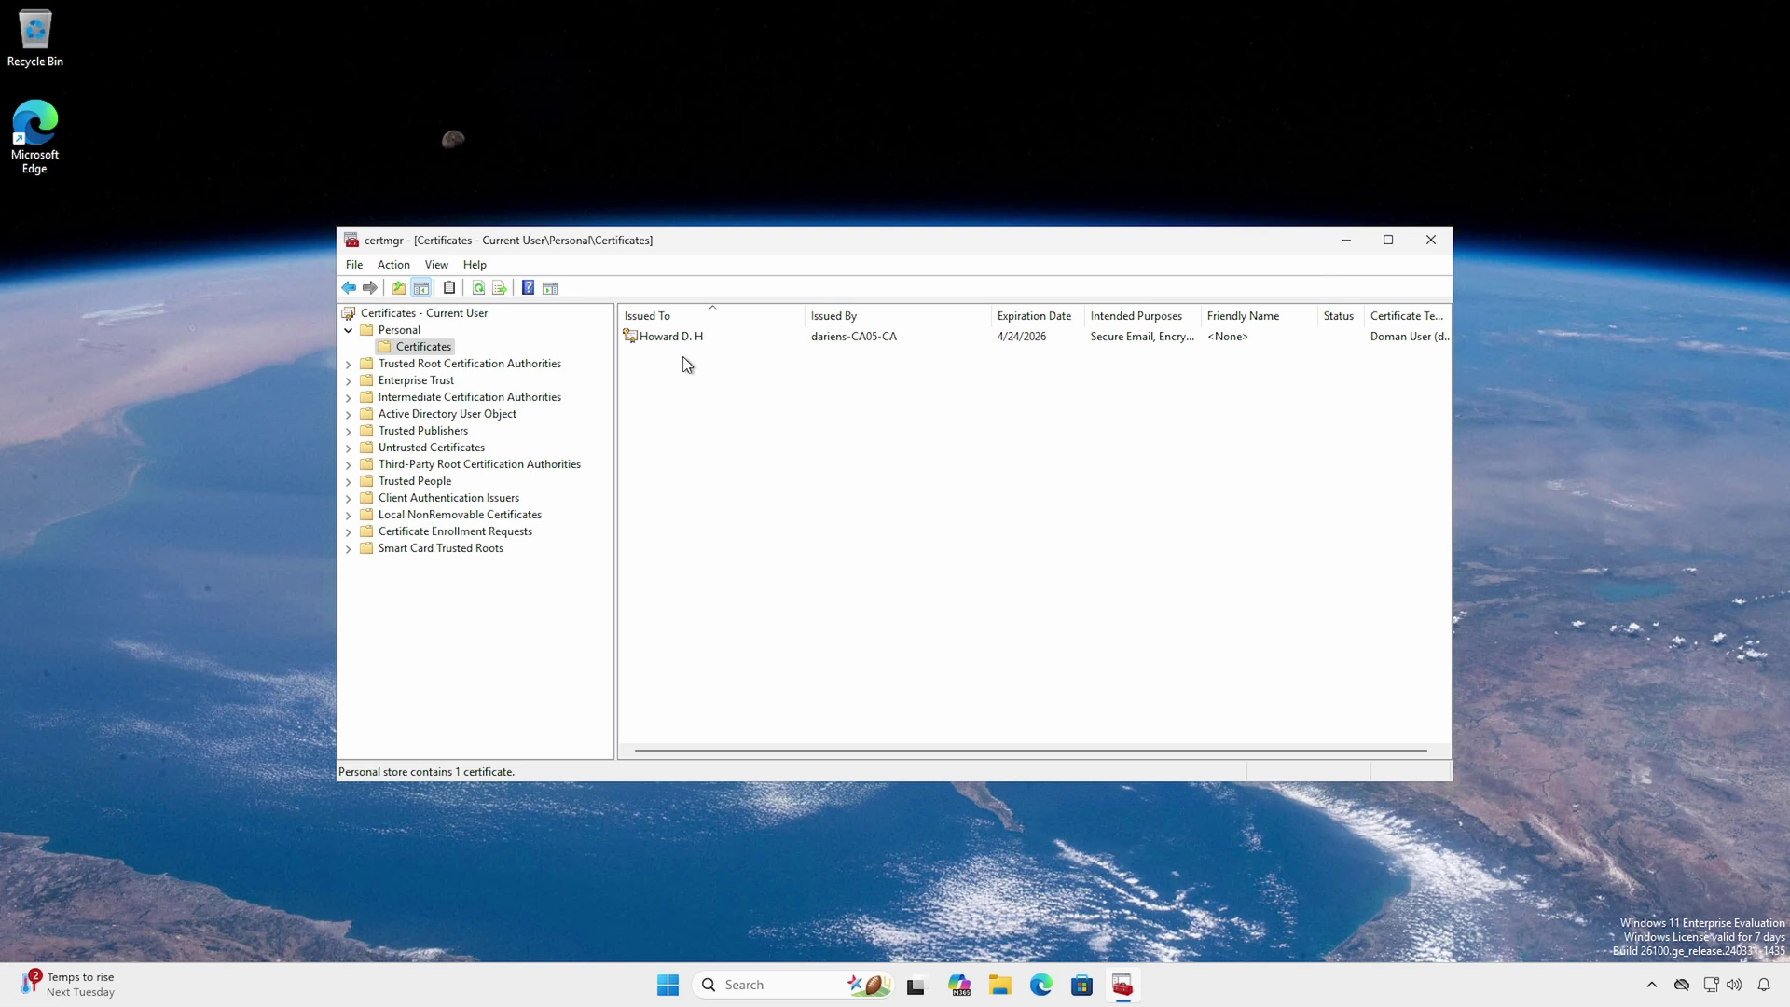
- Close the certificate manager and open a PowerShell terminal in Cert:\CurrentUser\My
key("alt+F4")
right_click(688, 984)
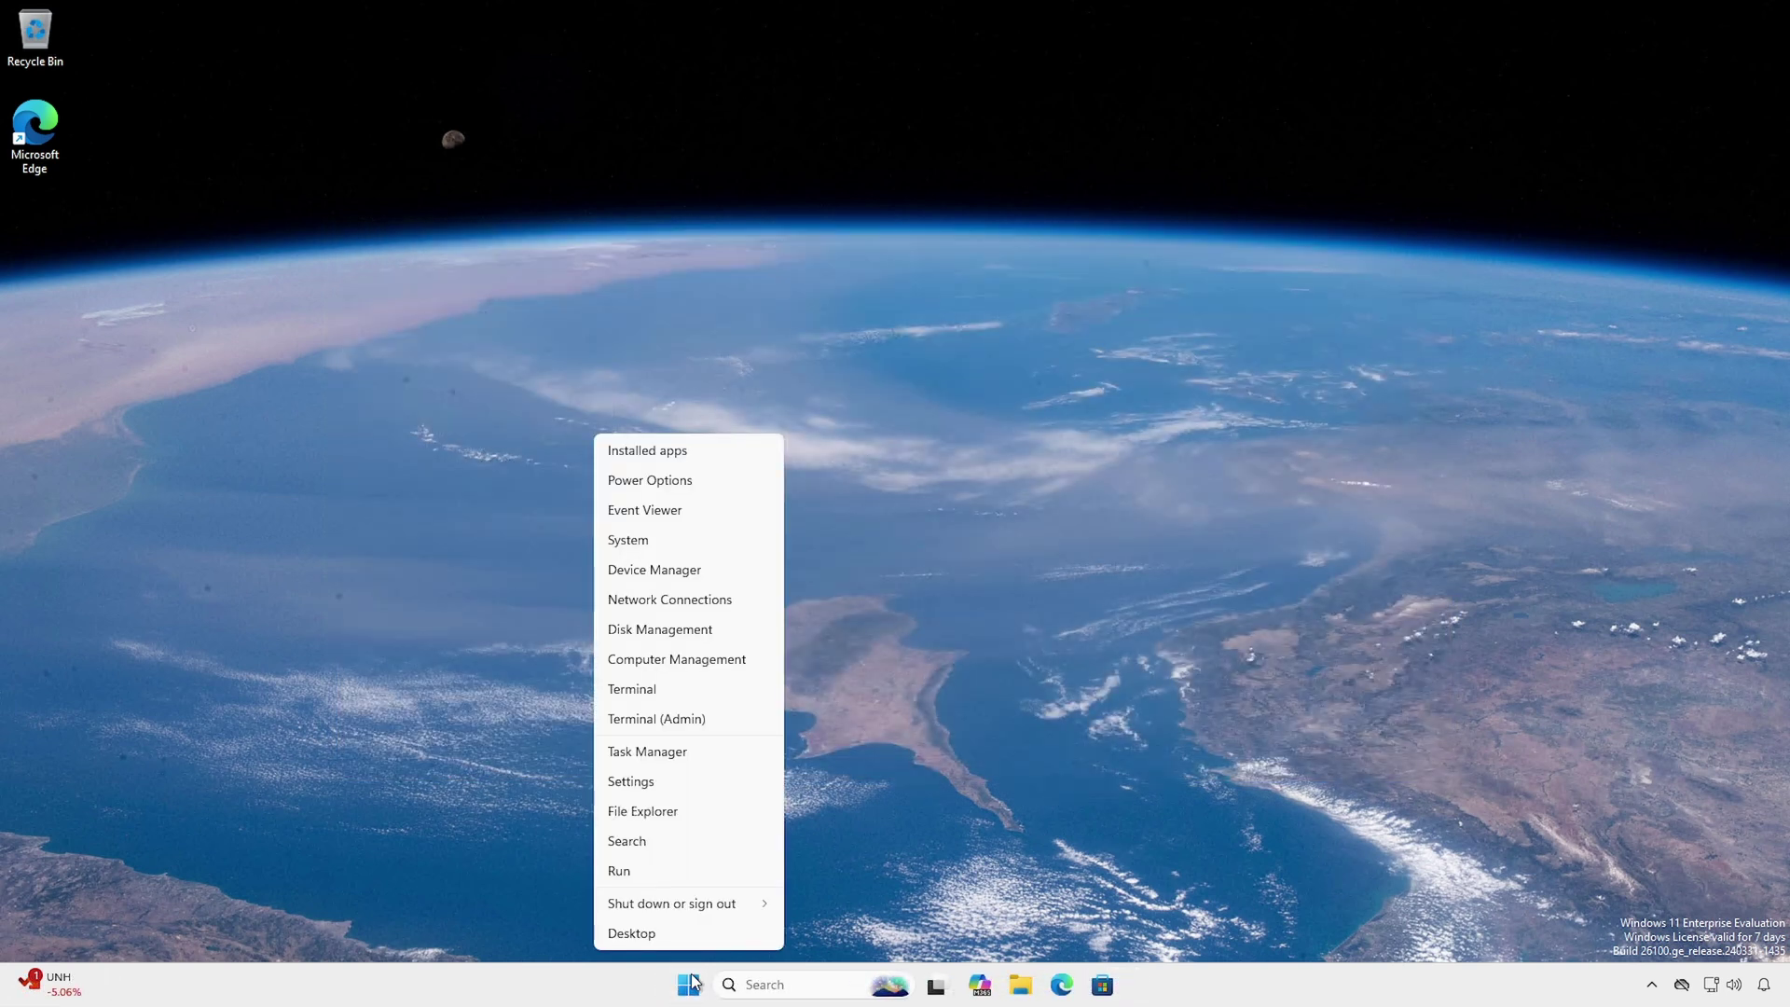
left_click(685, 690)
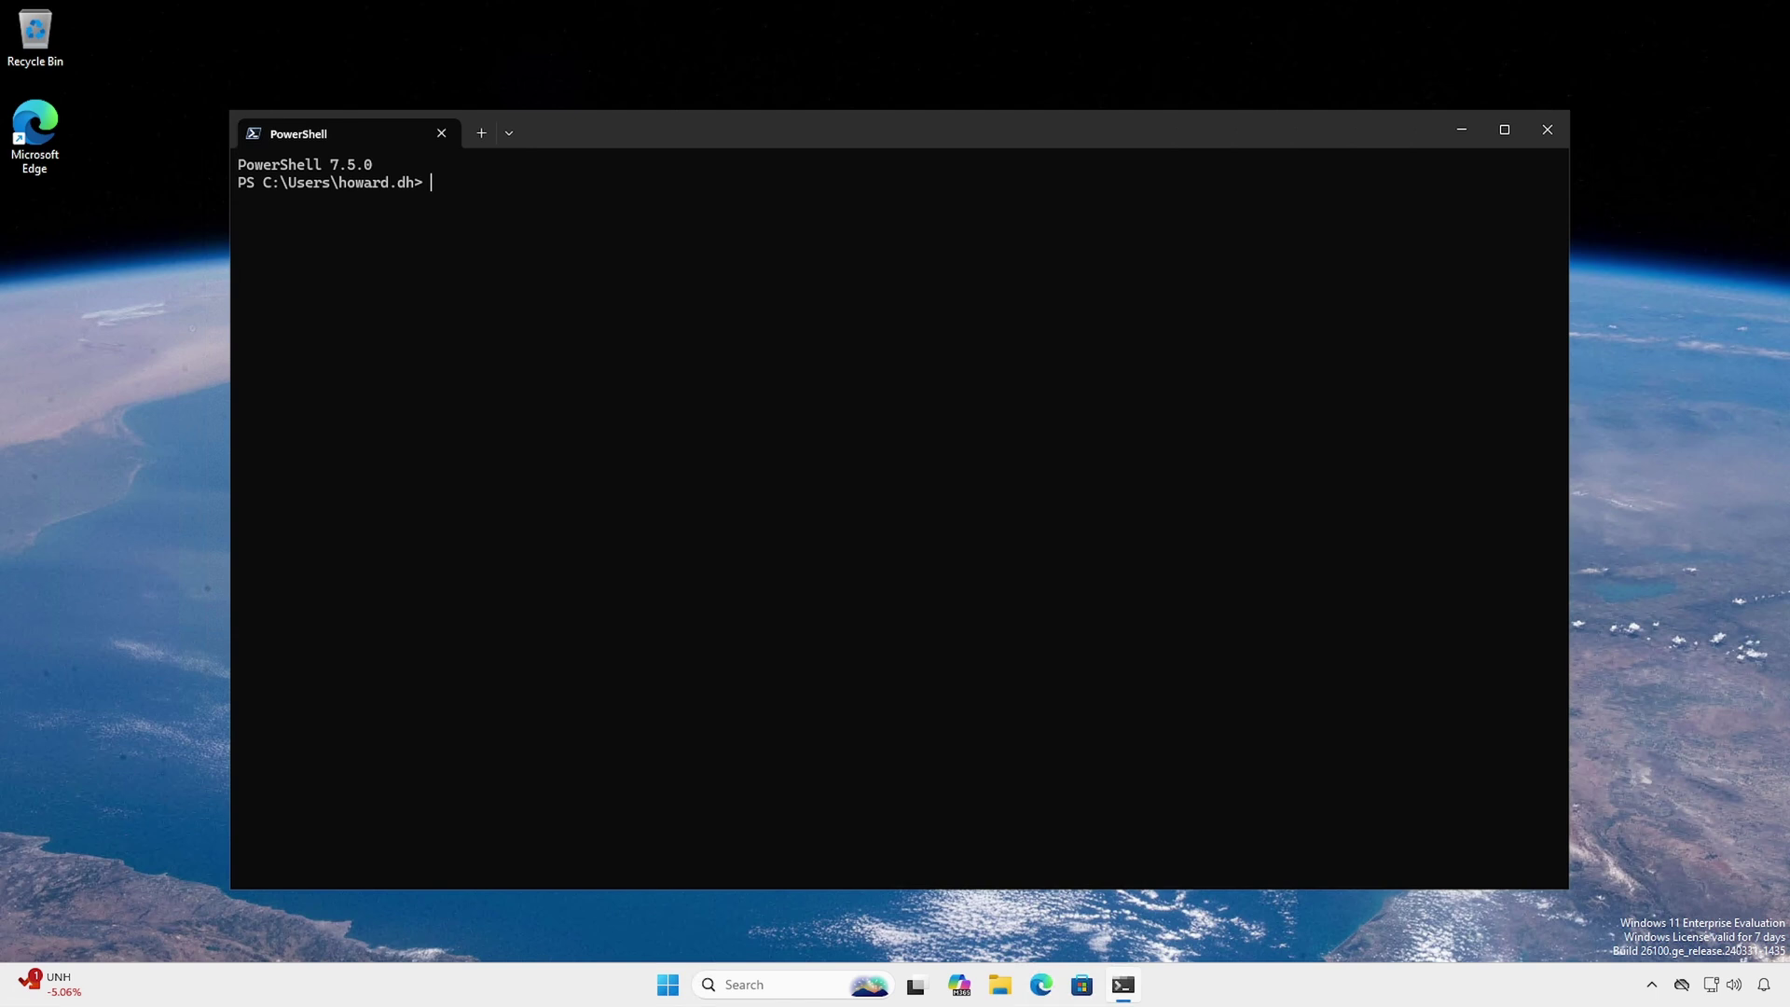
type("Set-Location -Path Cert:\\CurrentUser\\My\\")
key("Return")
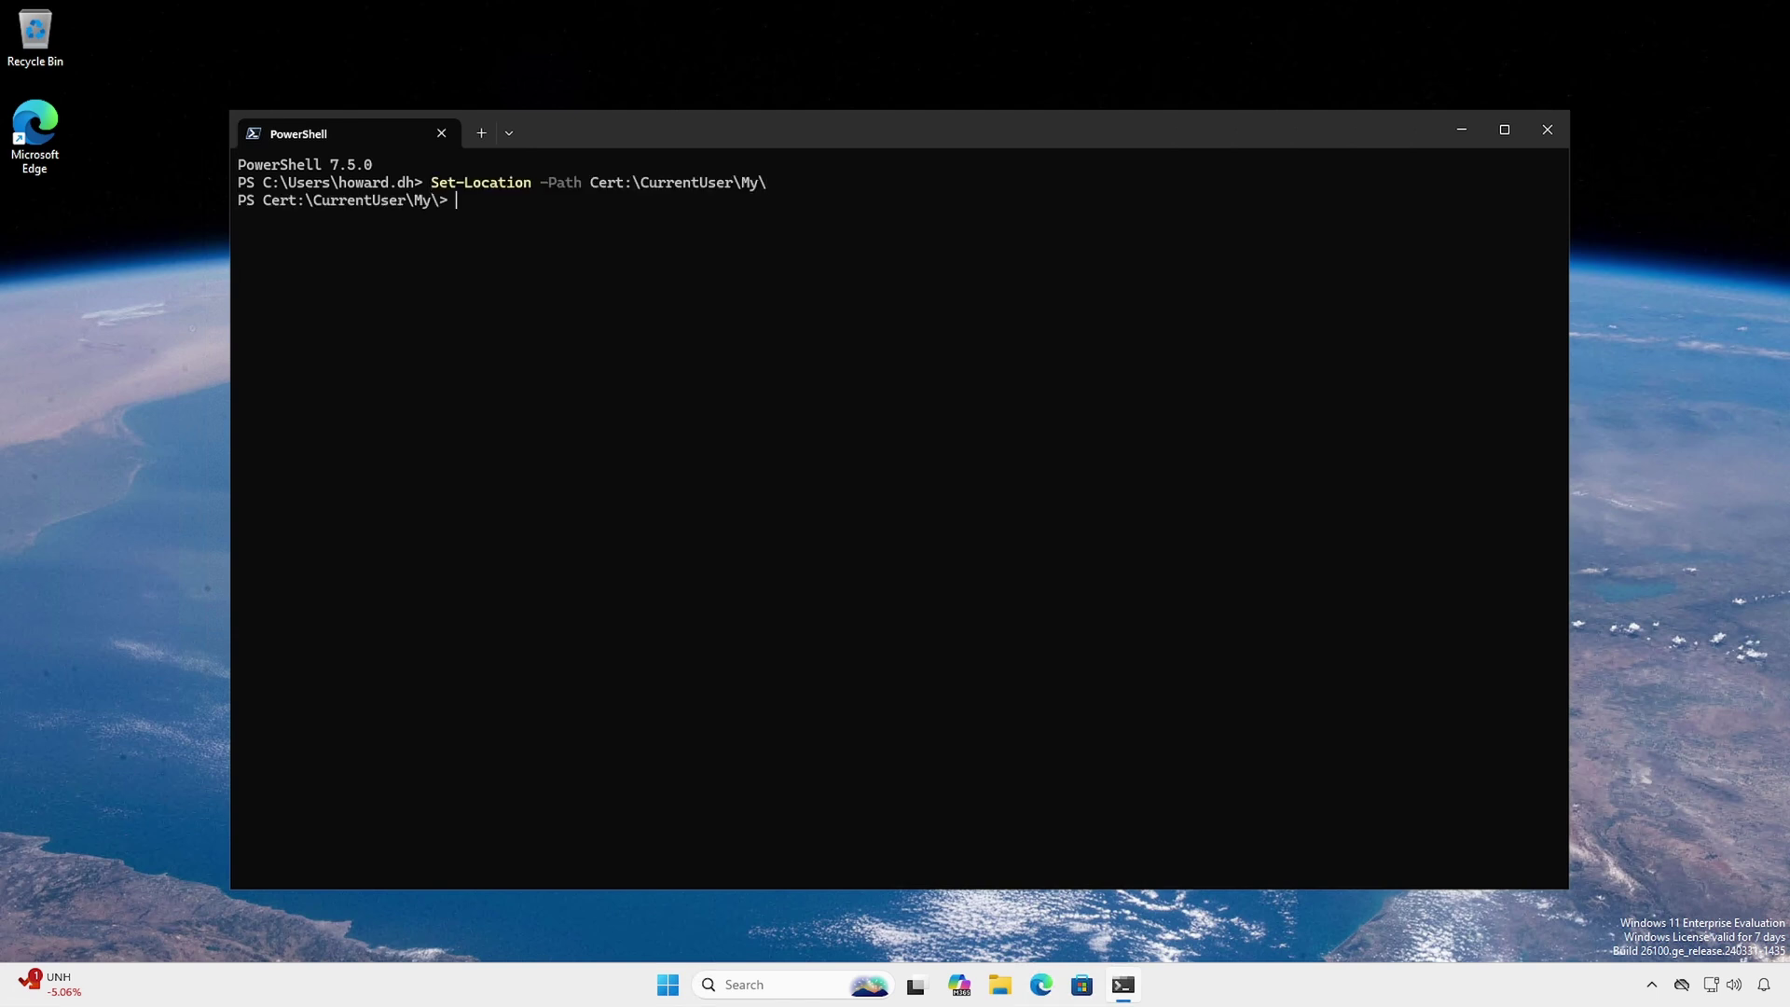
- Request a DomanUser(docsginencryp) certificate via LDAP, then list the store and show all its properties
type("get-certificate -Template \"DomanUser(docsginencryp)\" -Url ldap:")
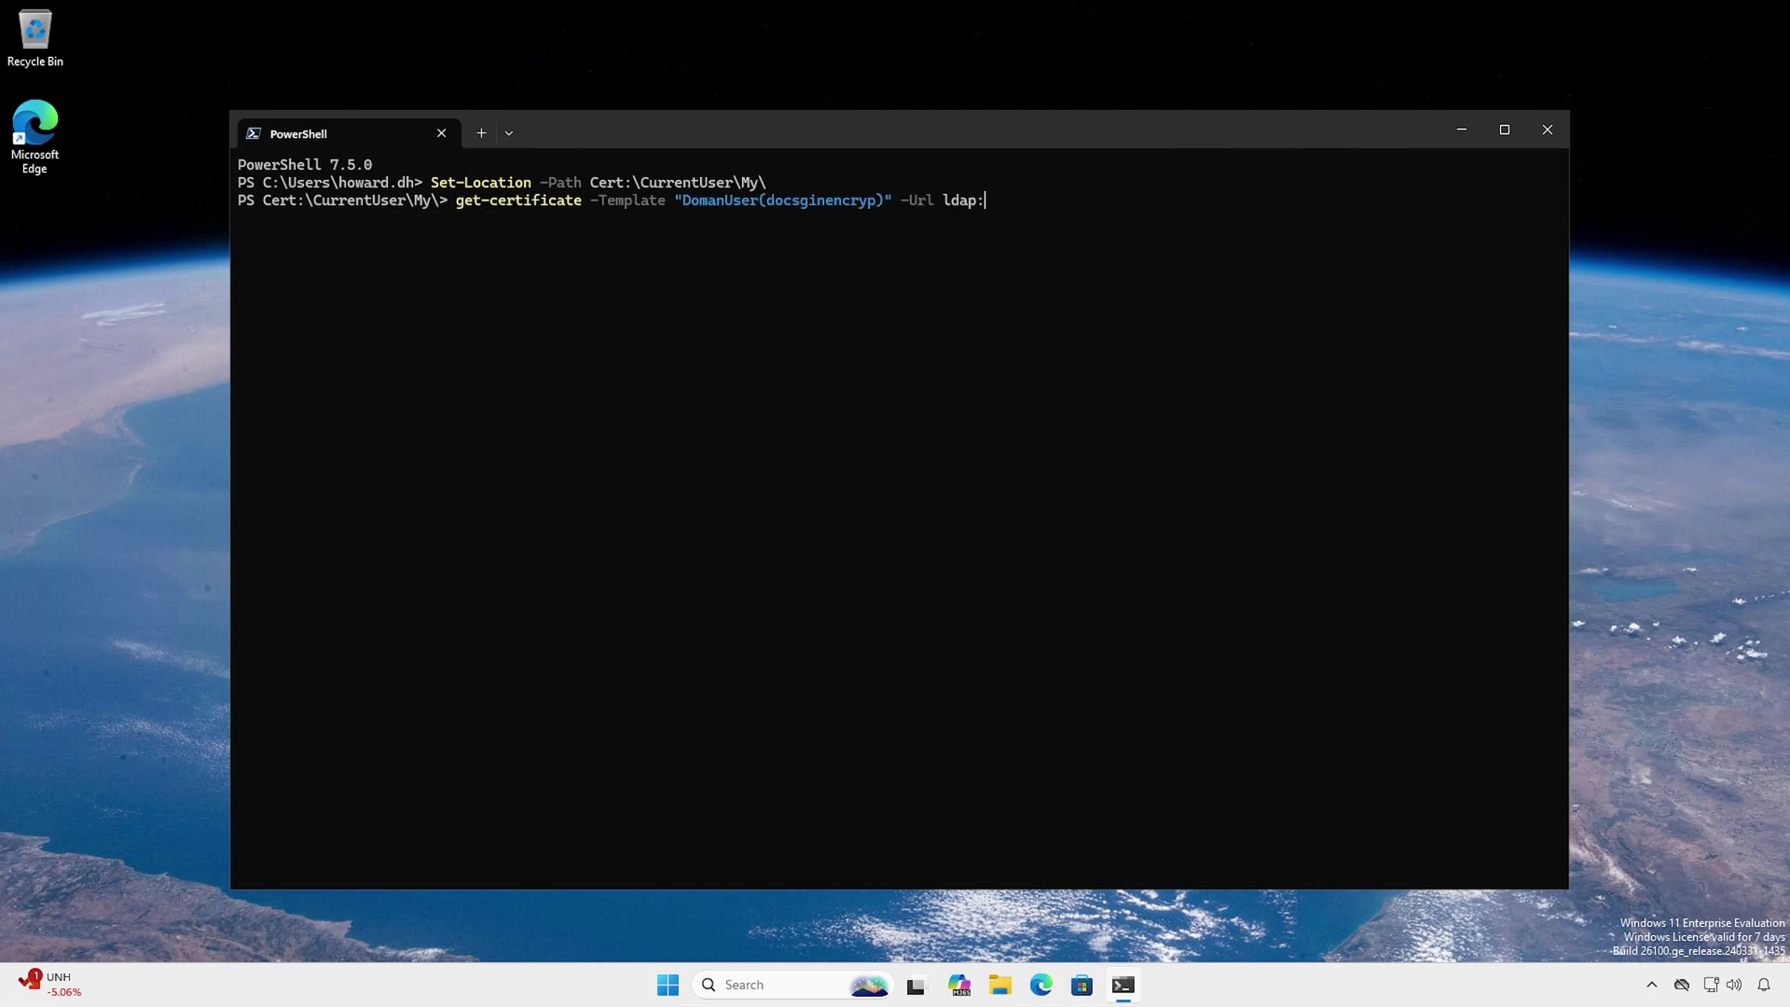
key("Return")
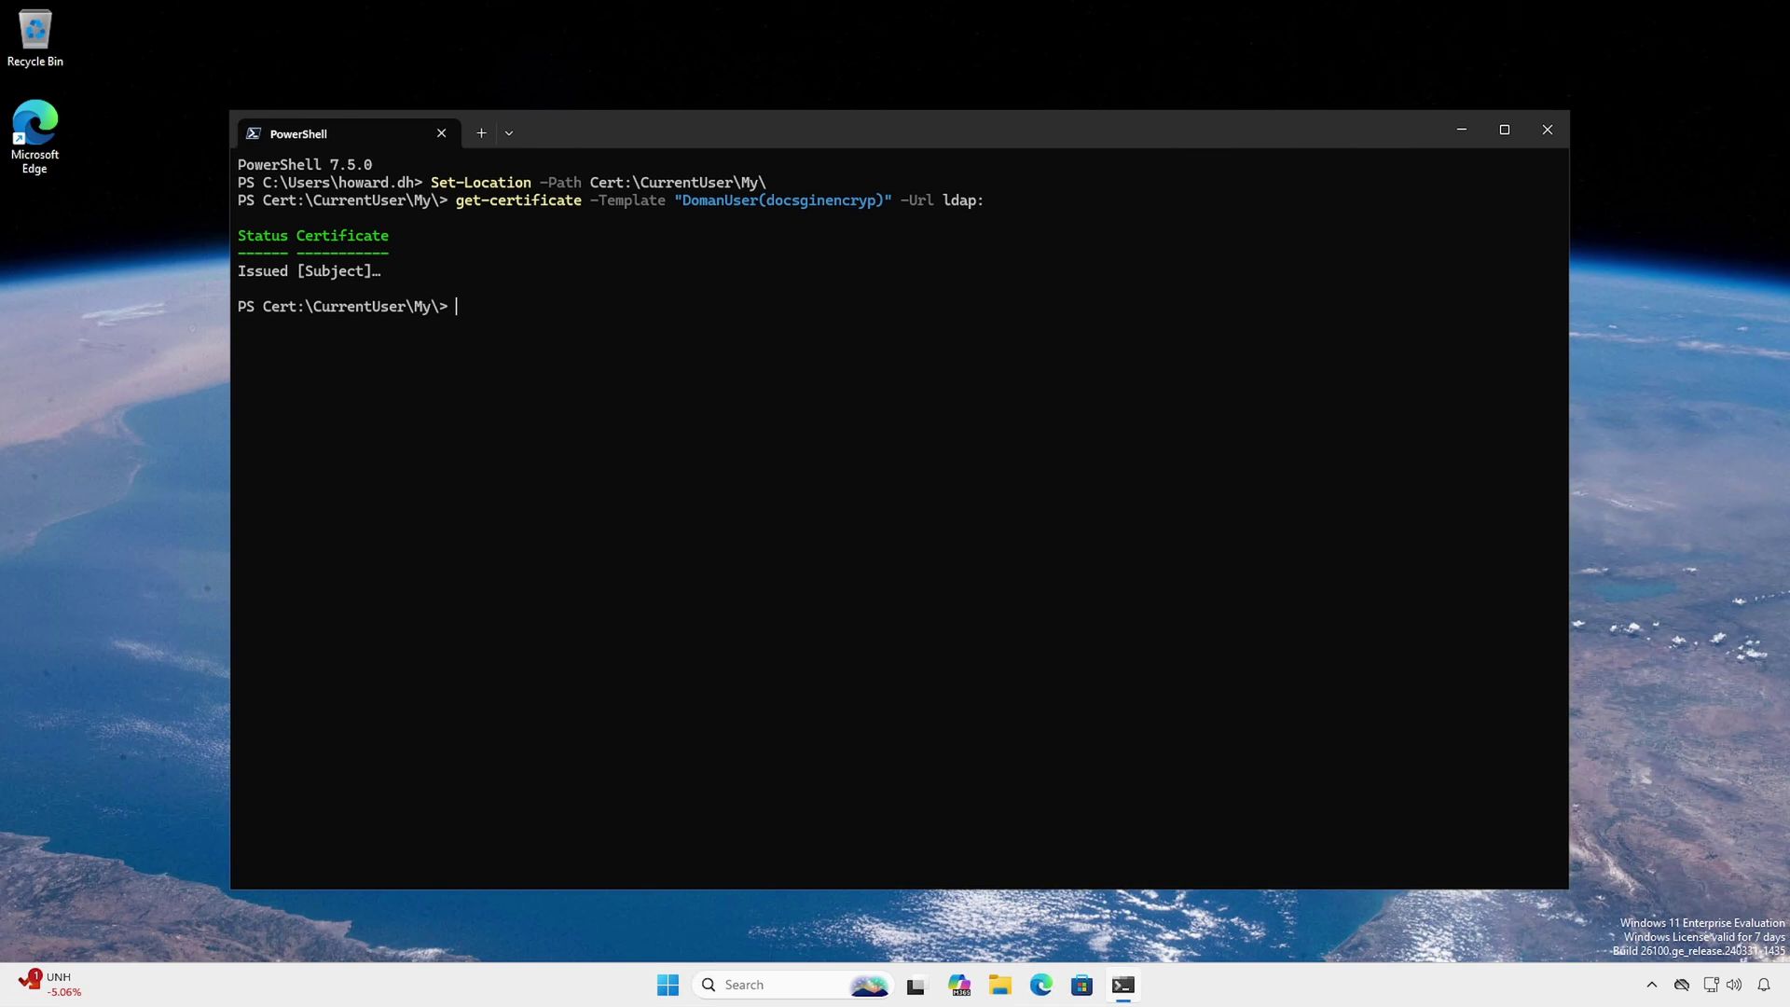
type("dir")
key("Return")
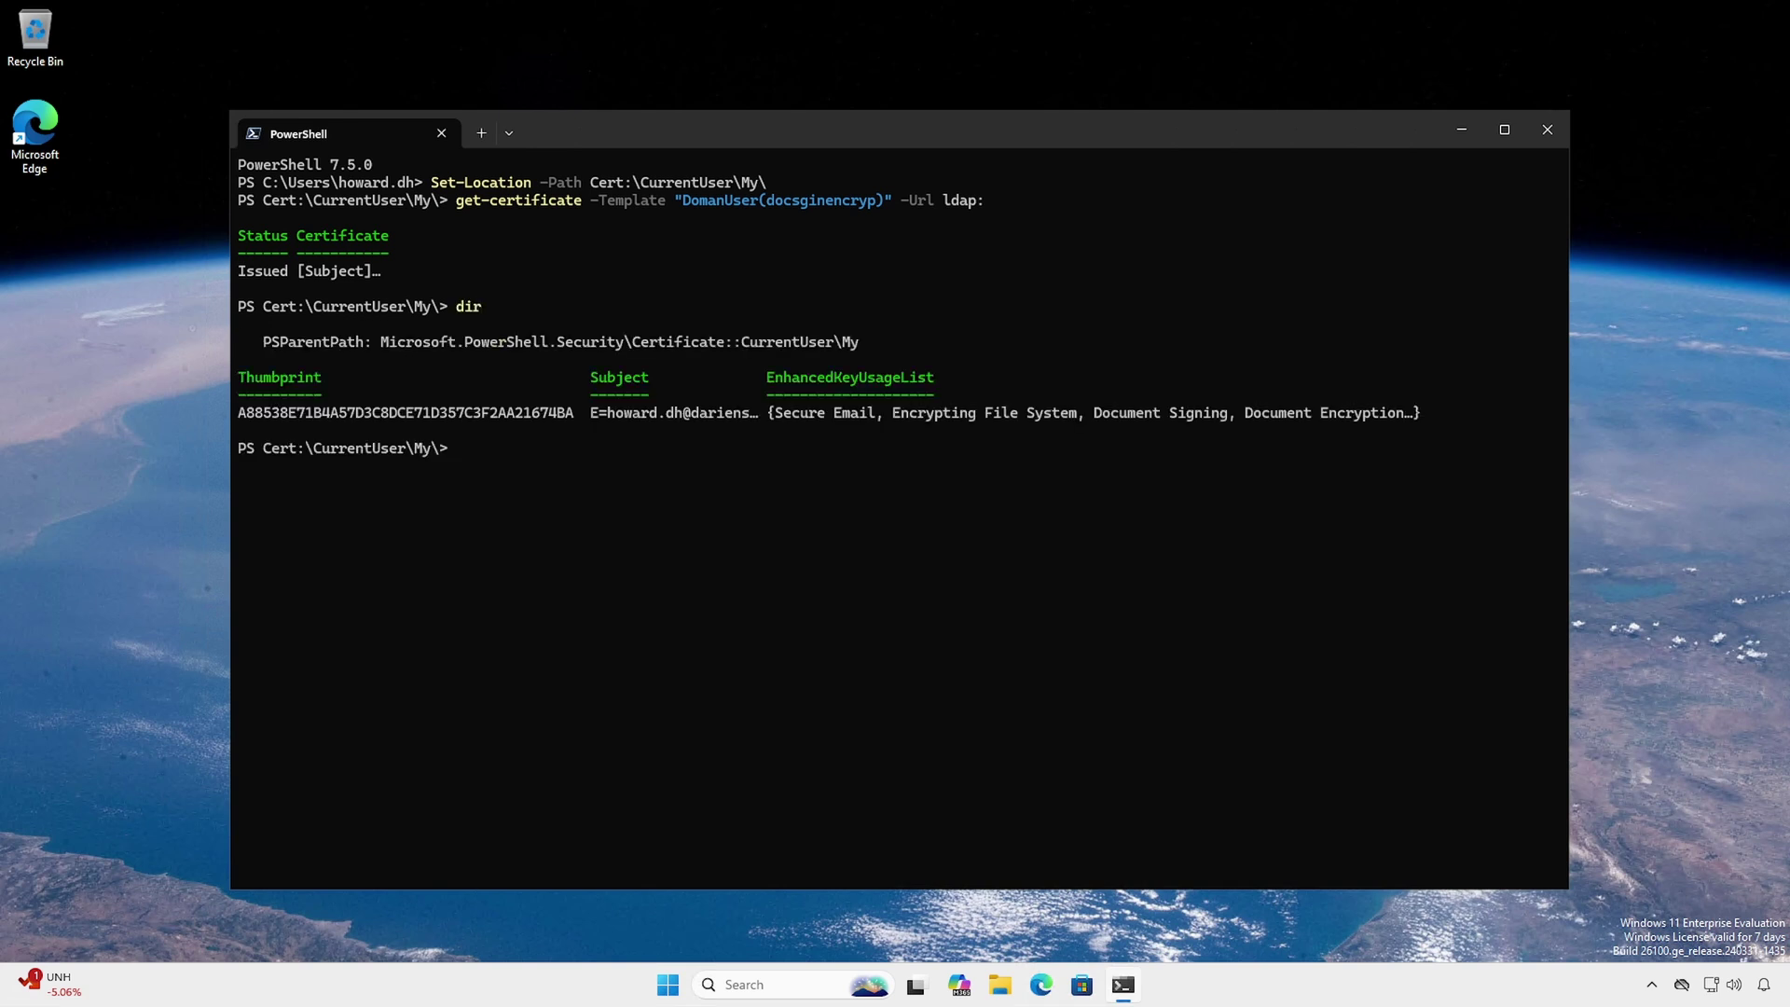
type("Get-Item .\\A88538E71B4A57D3C8DCE71D357C3F2AA21674BA | Select-Object *")
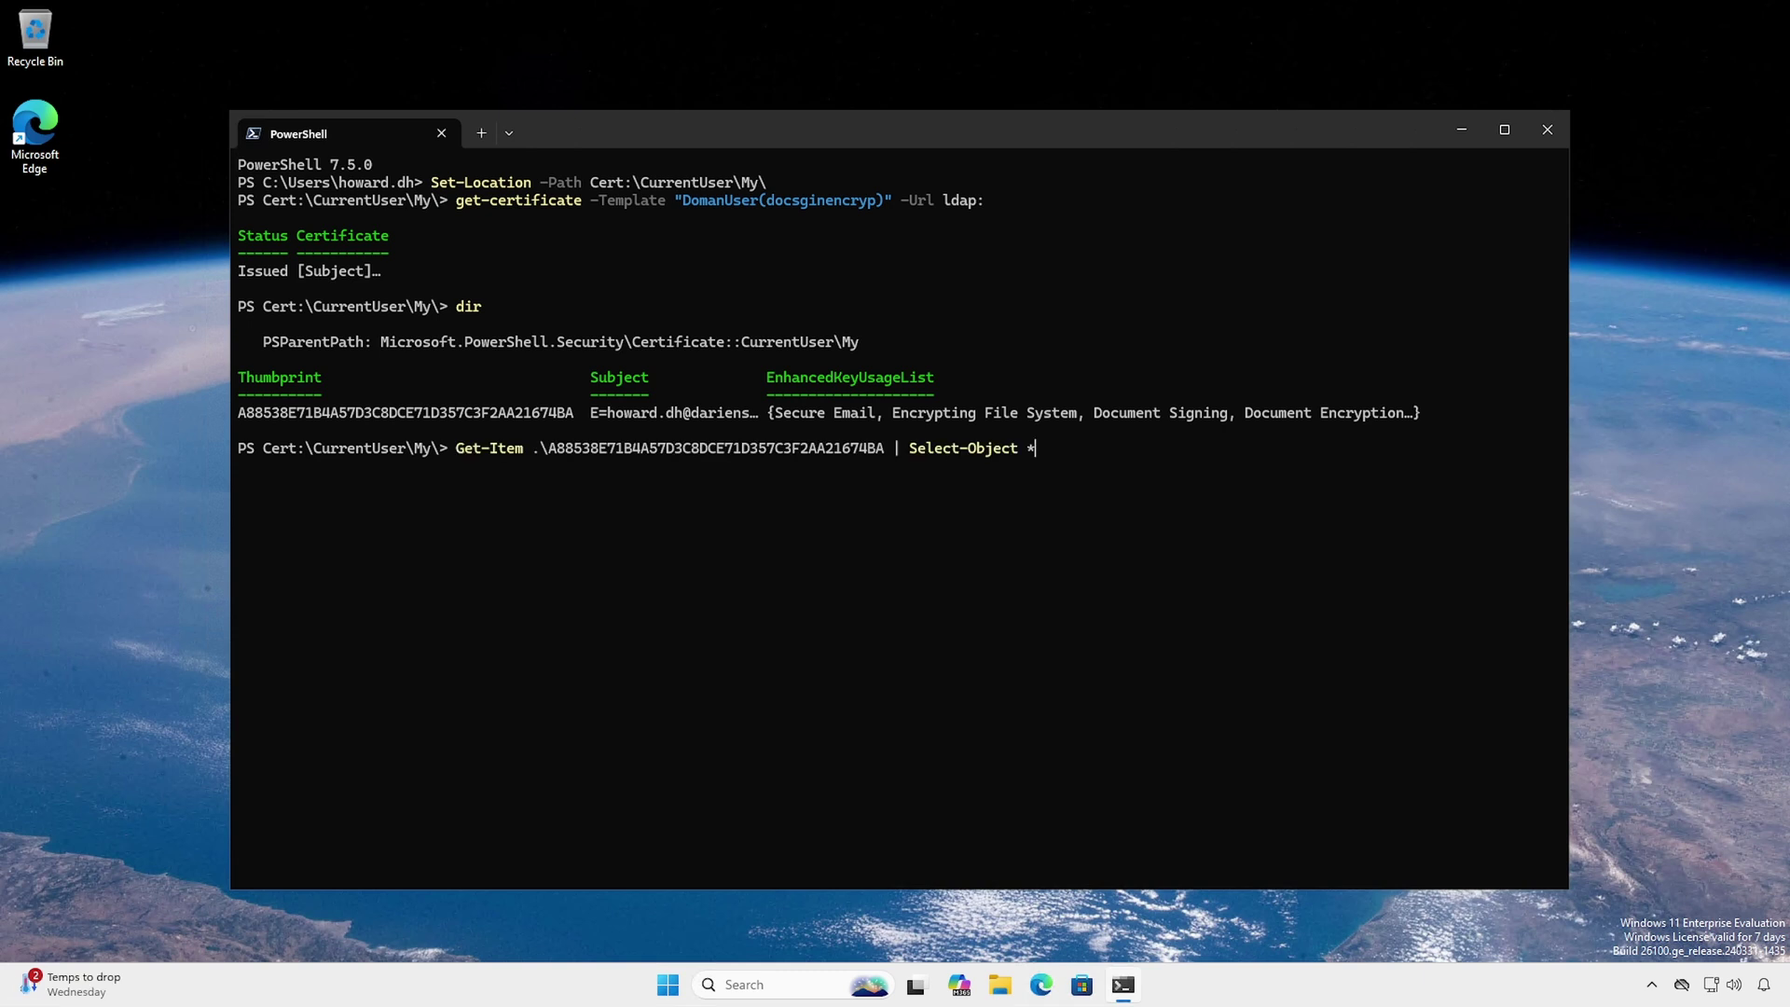
key("Return")
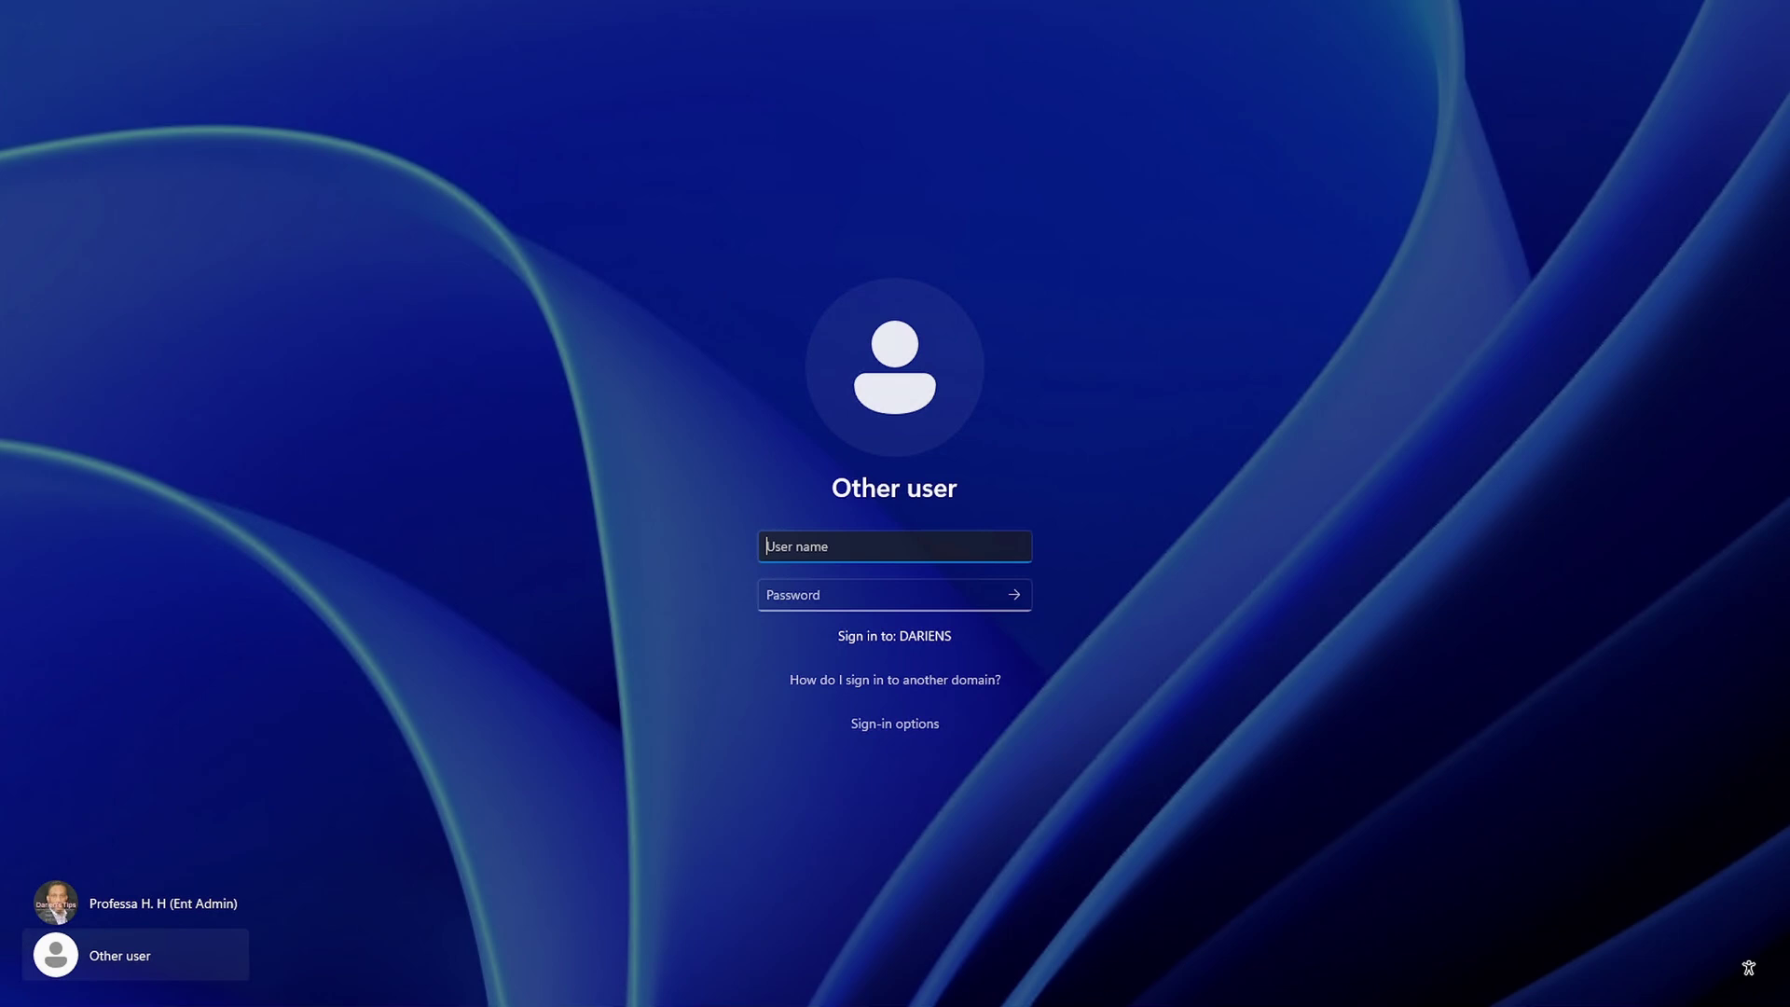
- Sign in as the enterprise admin and open the Certificate Templates actions in Certification Authority
left_click(226, 902)
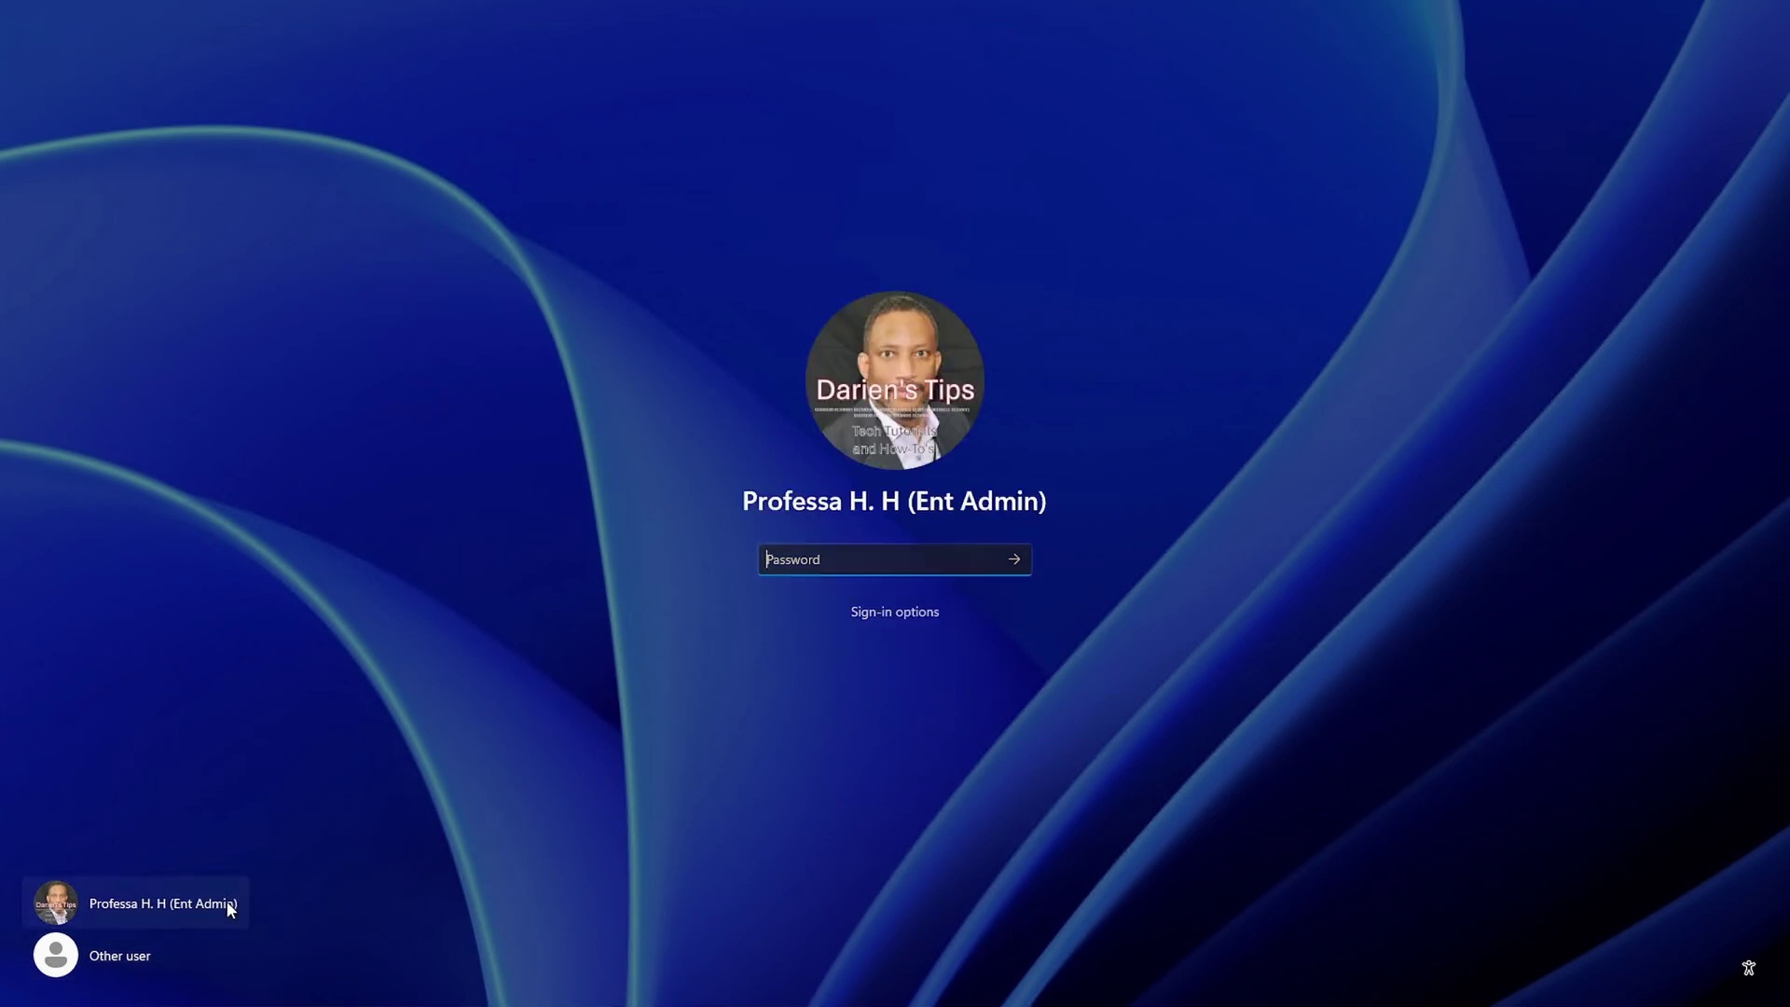
type("**********")
key("Return")
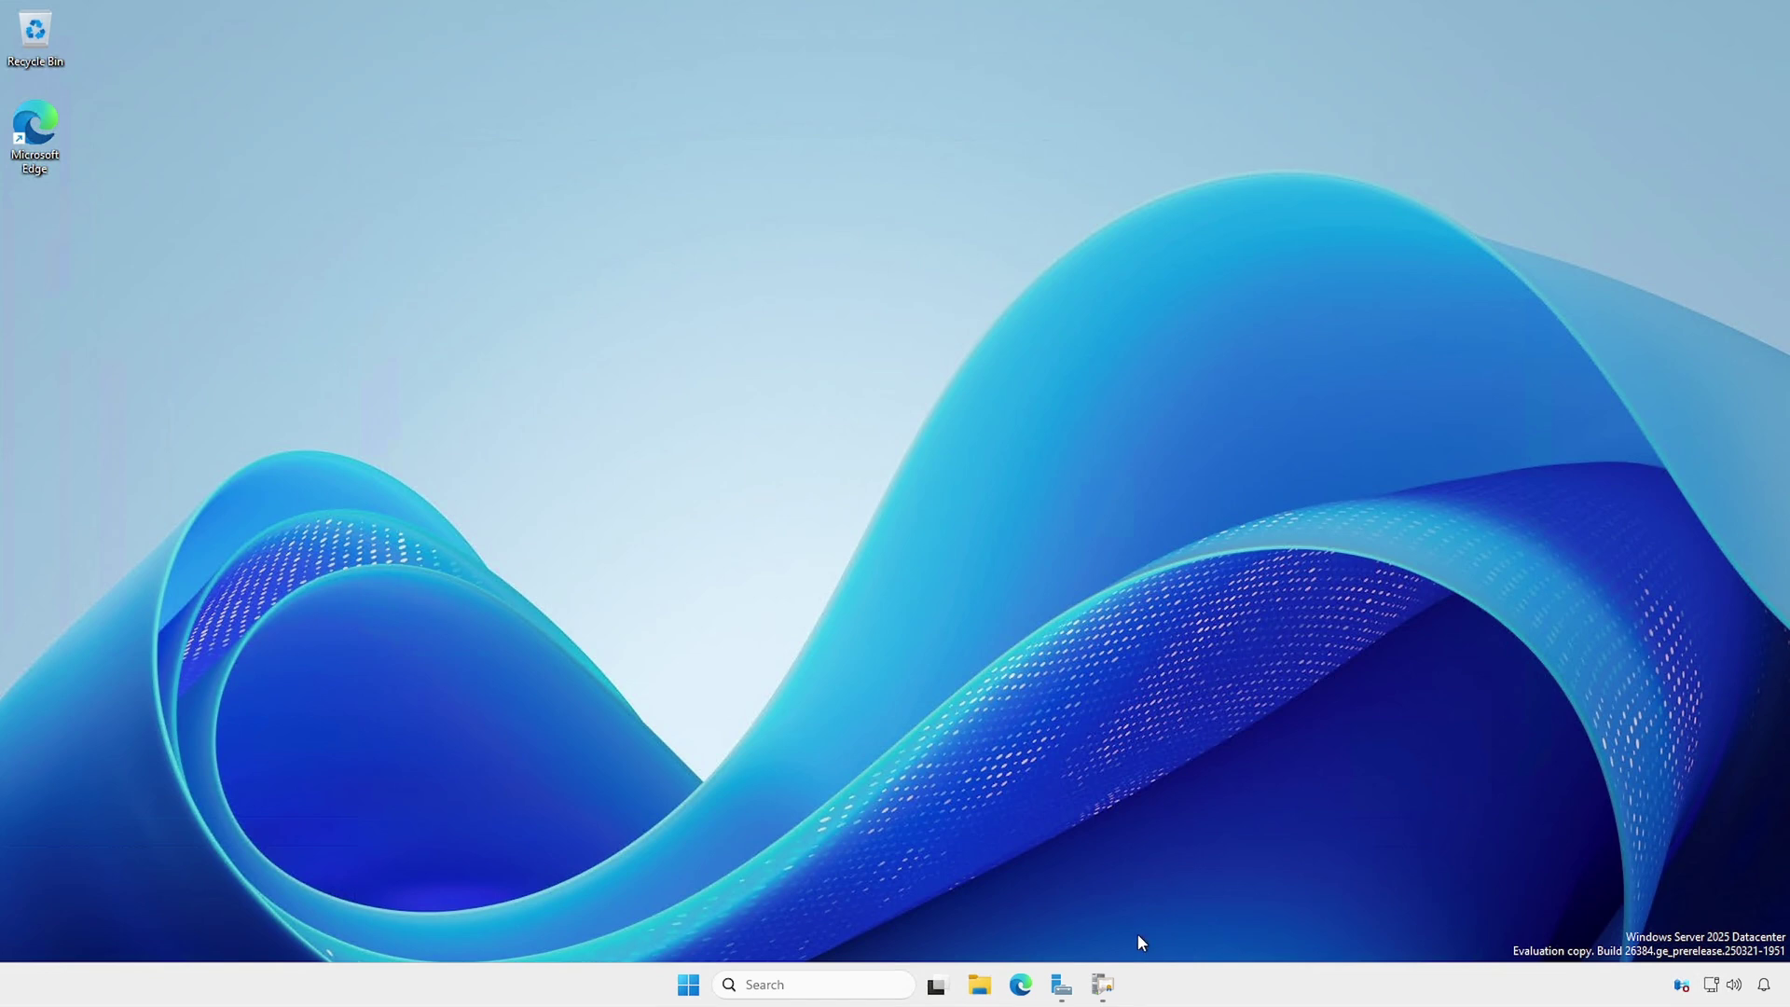
left_click(1105, 987)
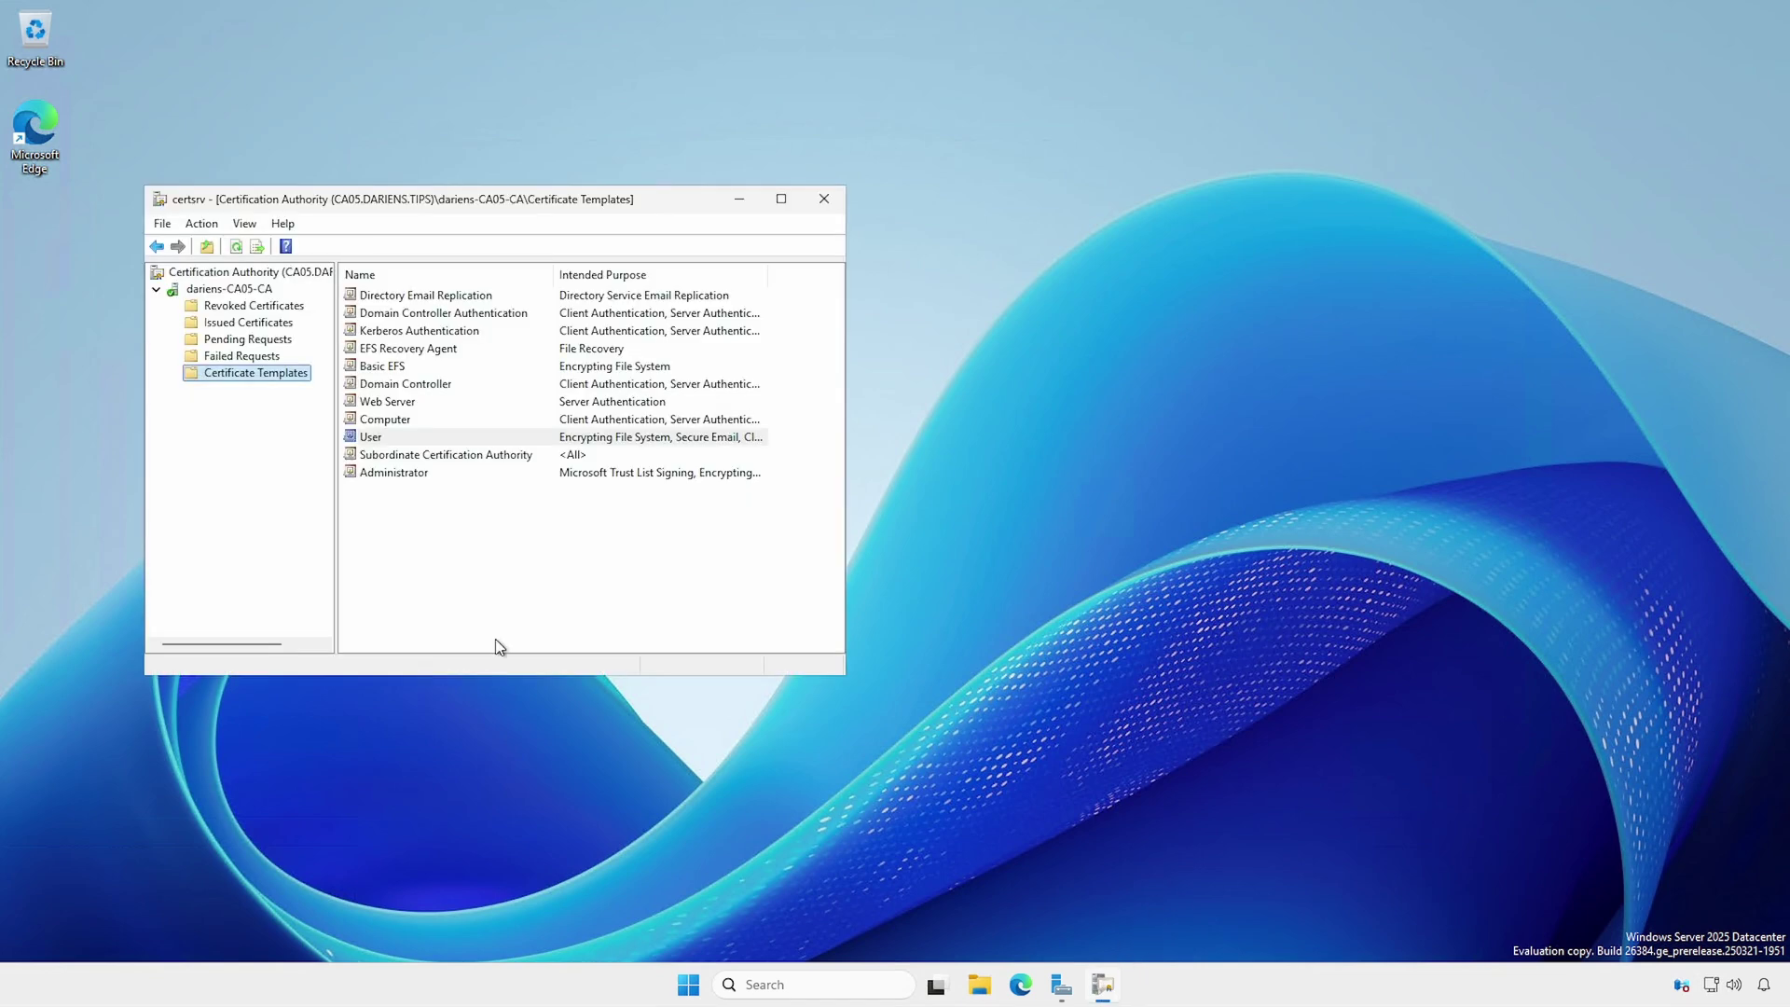
right_click(239, 382)
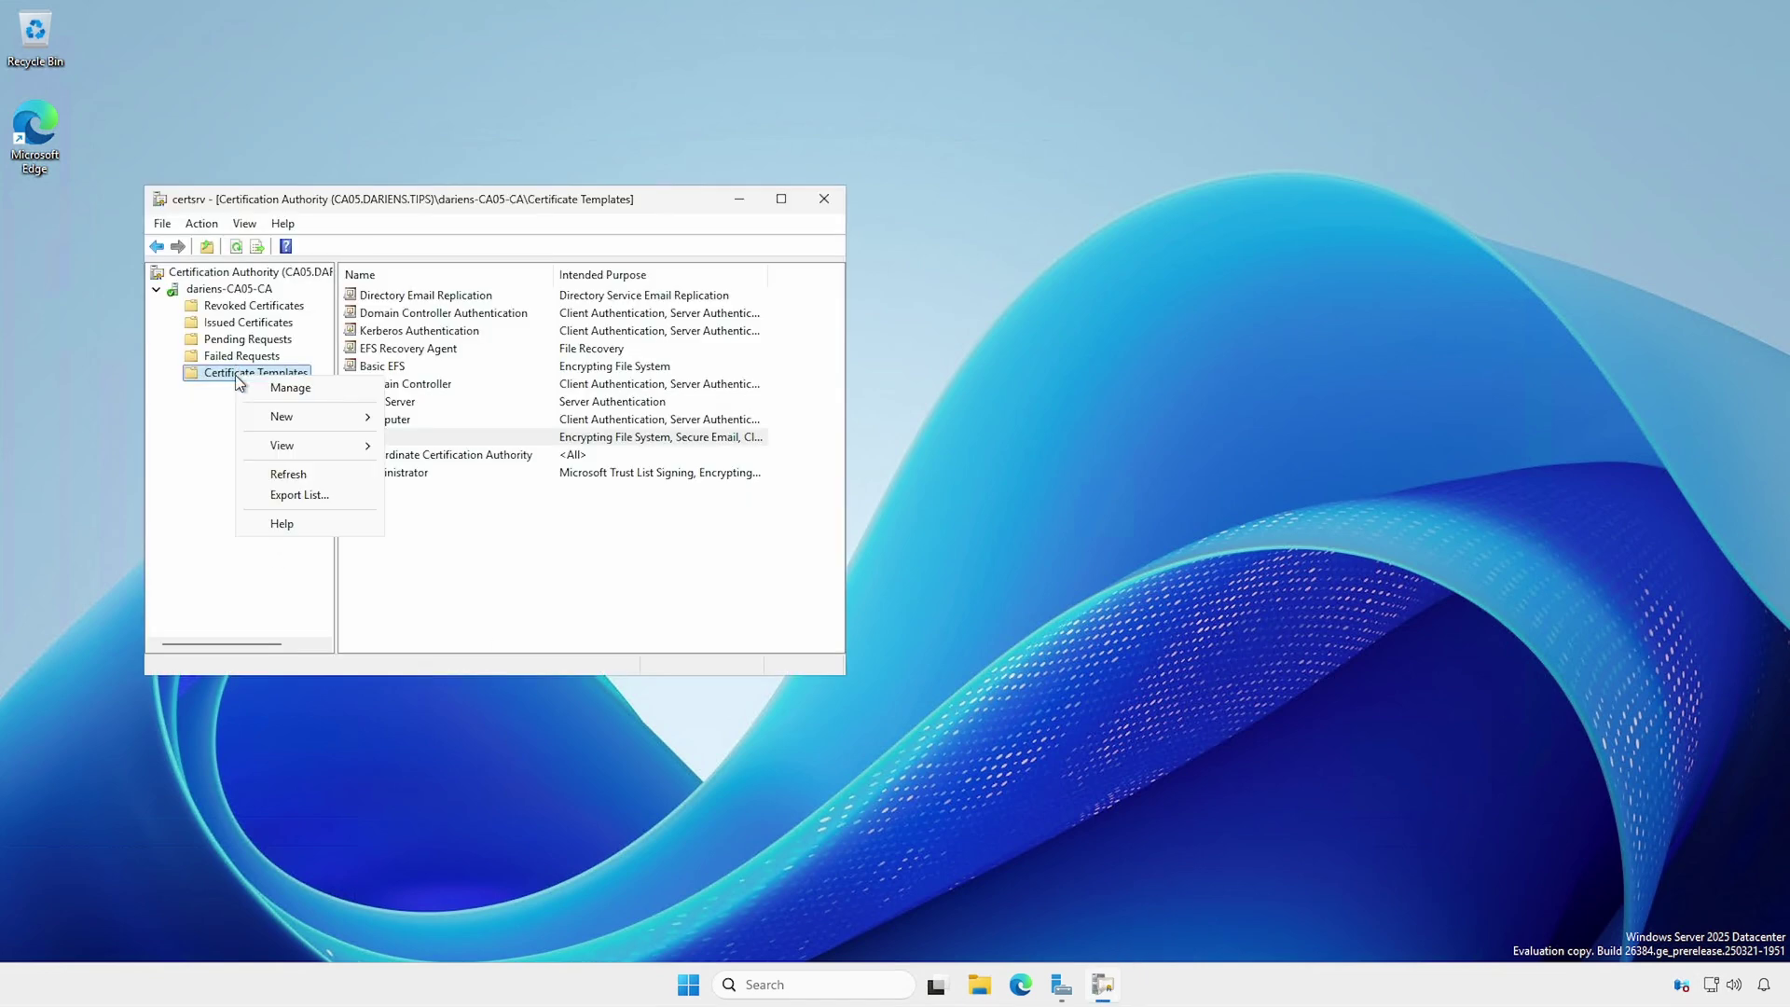
- Duplicate the Doman User (docsginencryp) template and give the copy an AutoEnroll display name
left_click(289, 390)
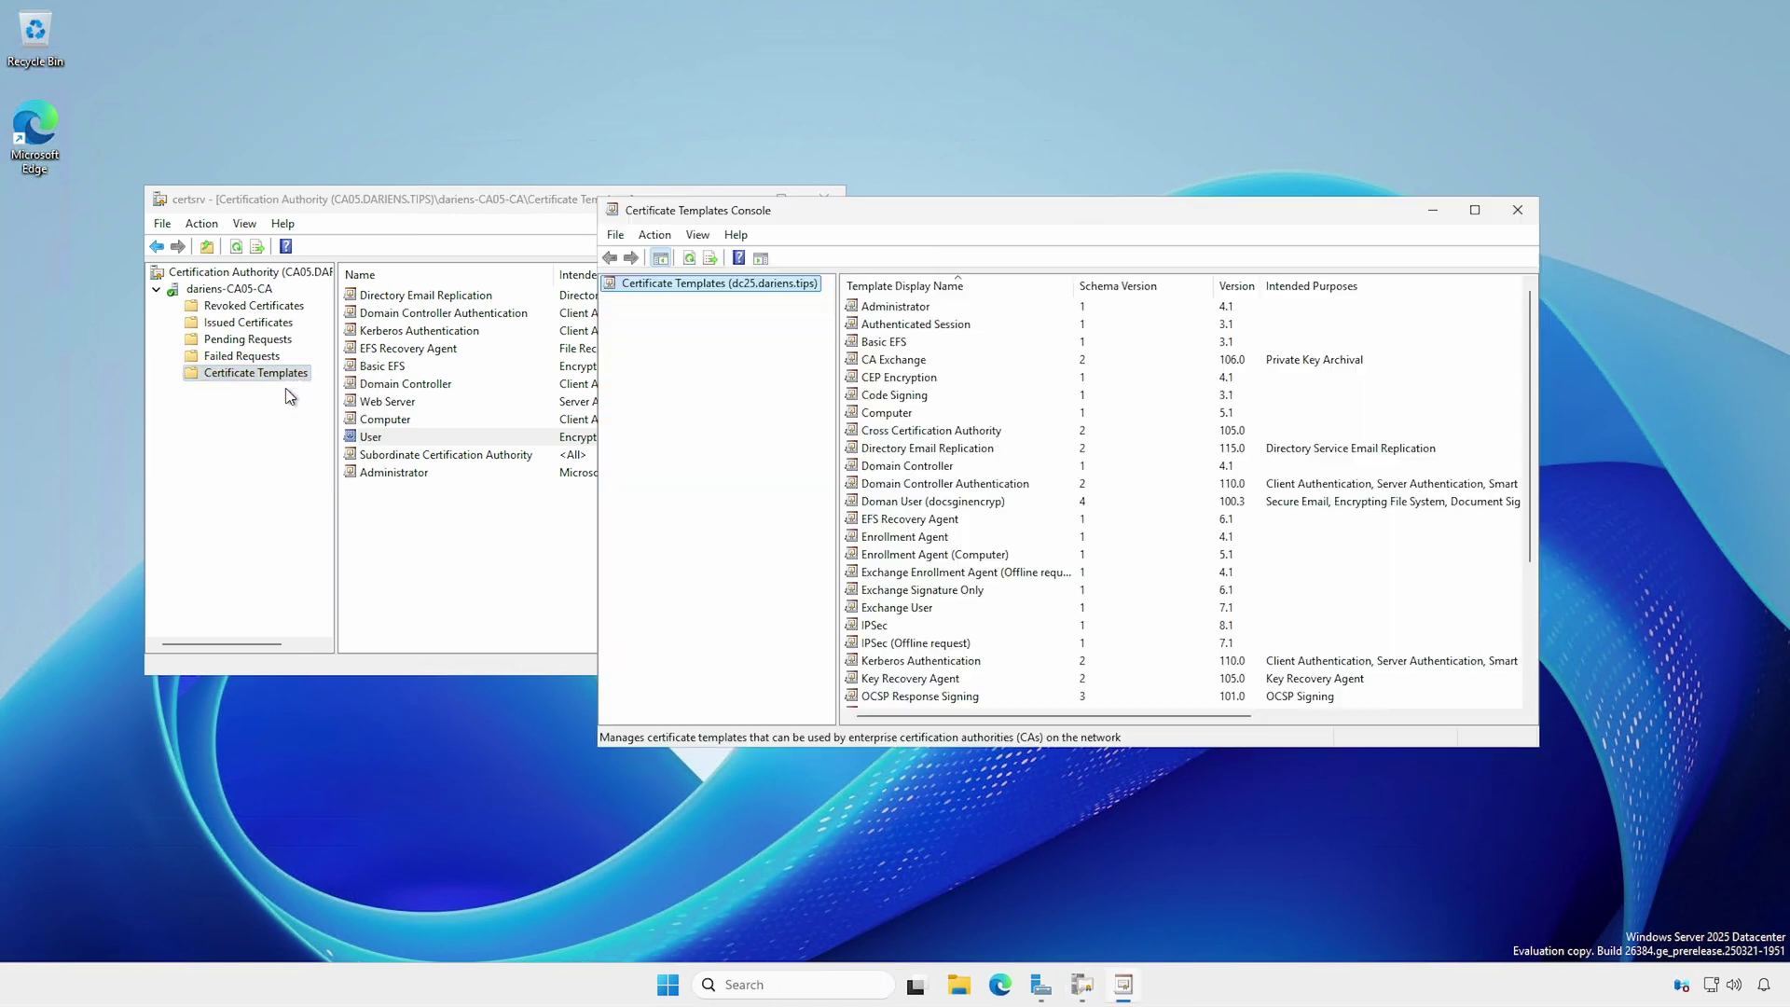
left_click(892, 506)
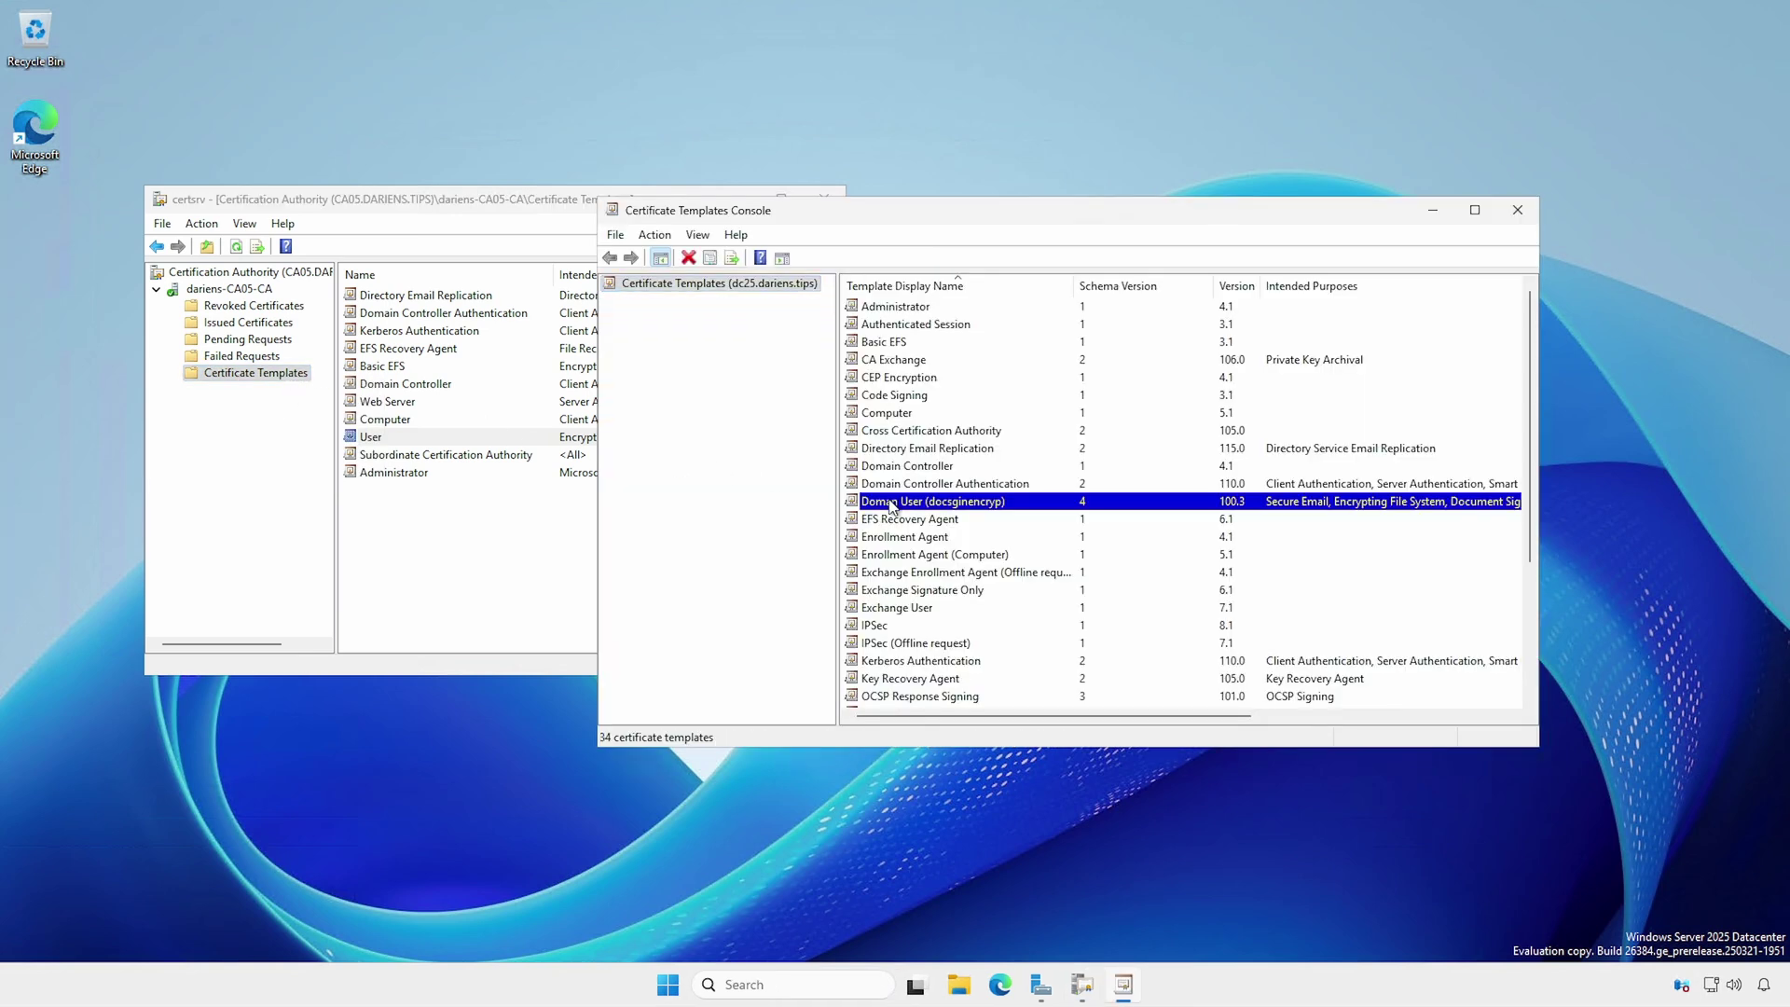
right_click(892, 506)
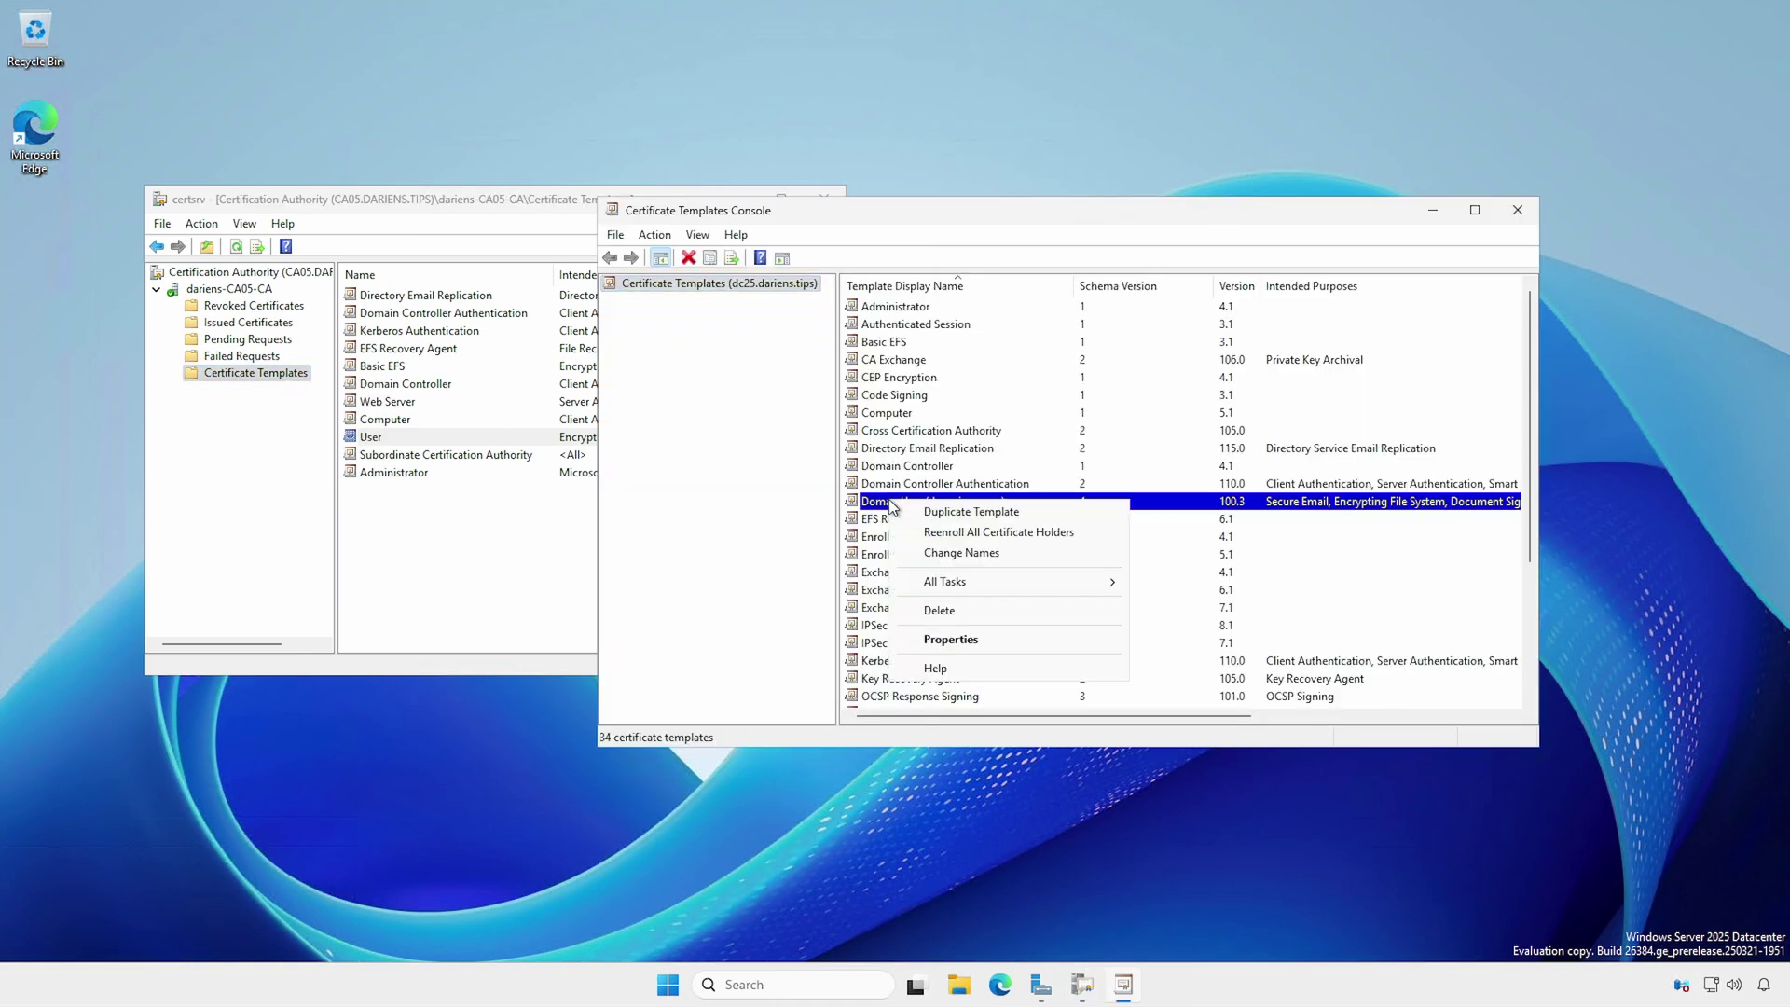
left_click(942, 515)
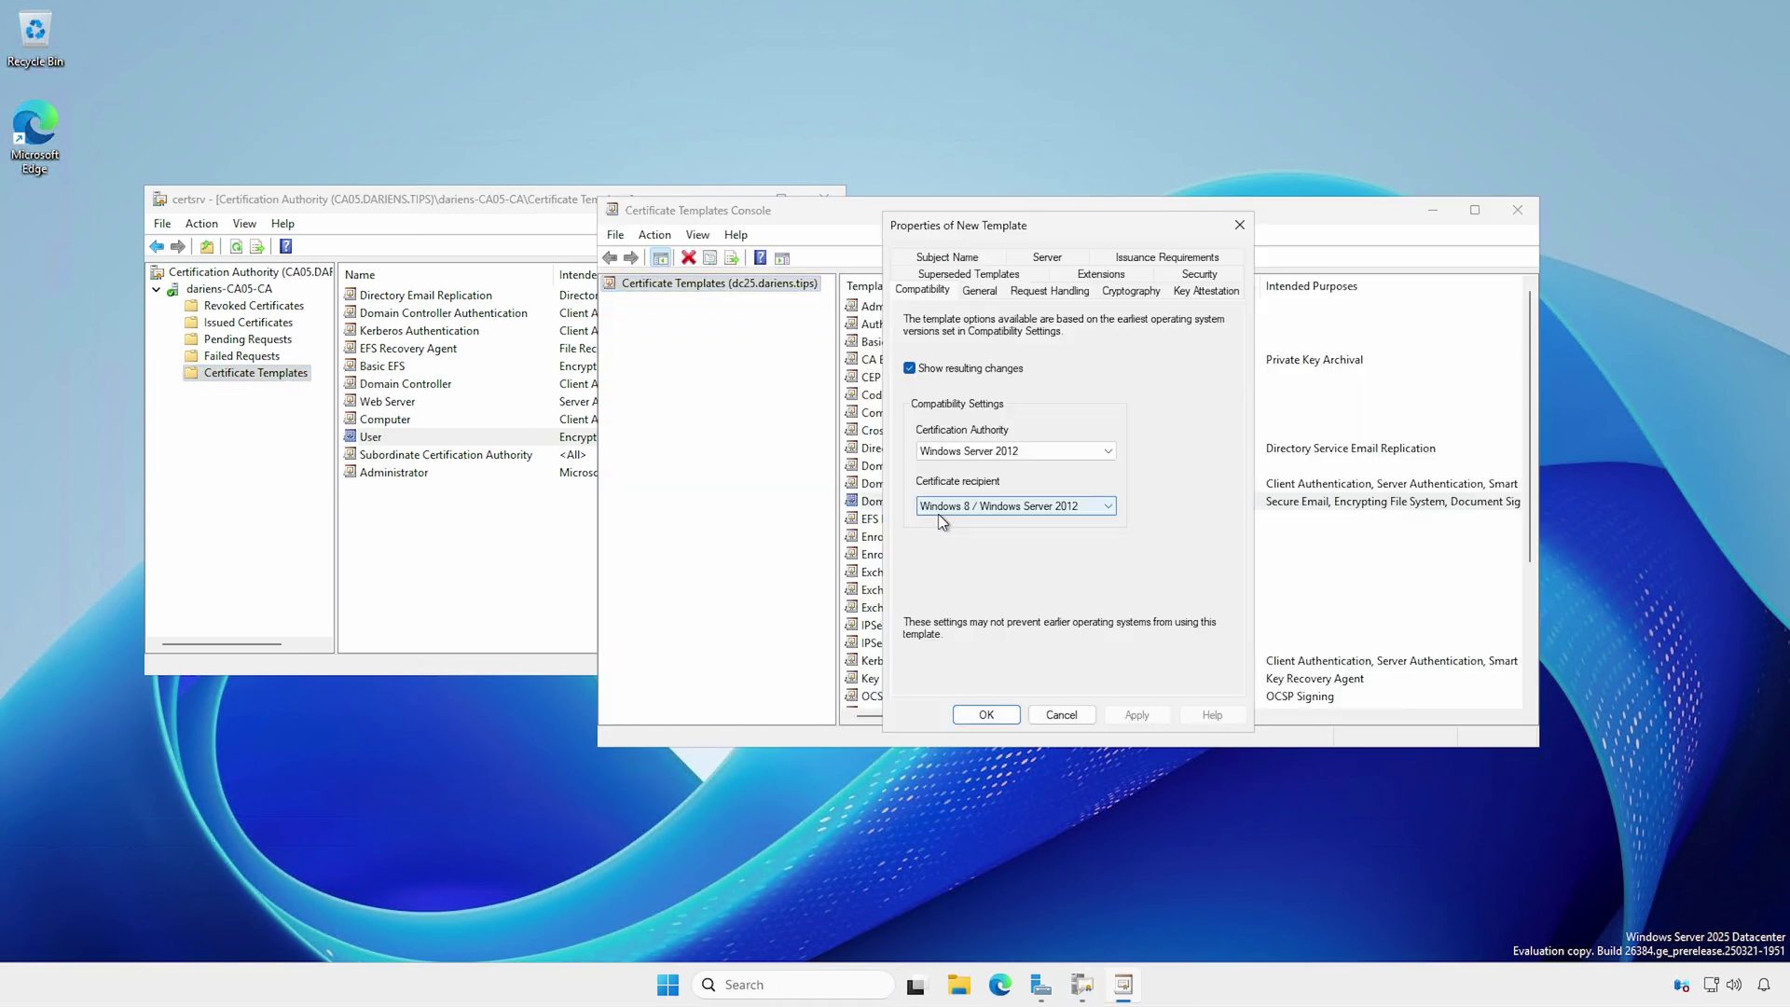
left_click(978, 292)
type("Doman User (docsginencryp) AutoEnroll")
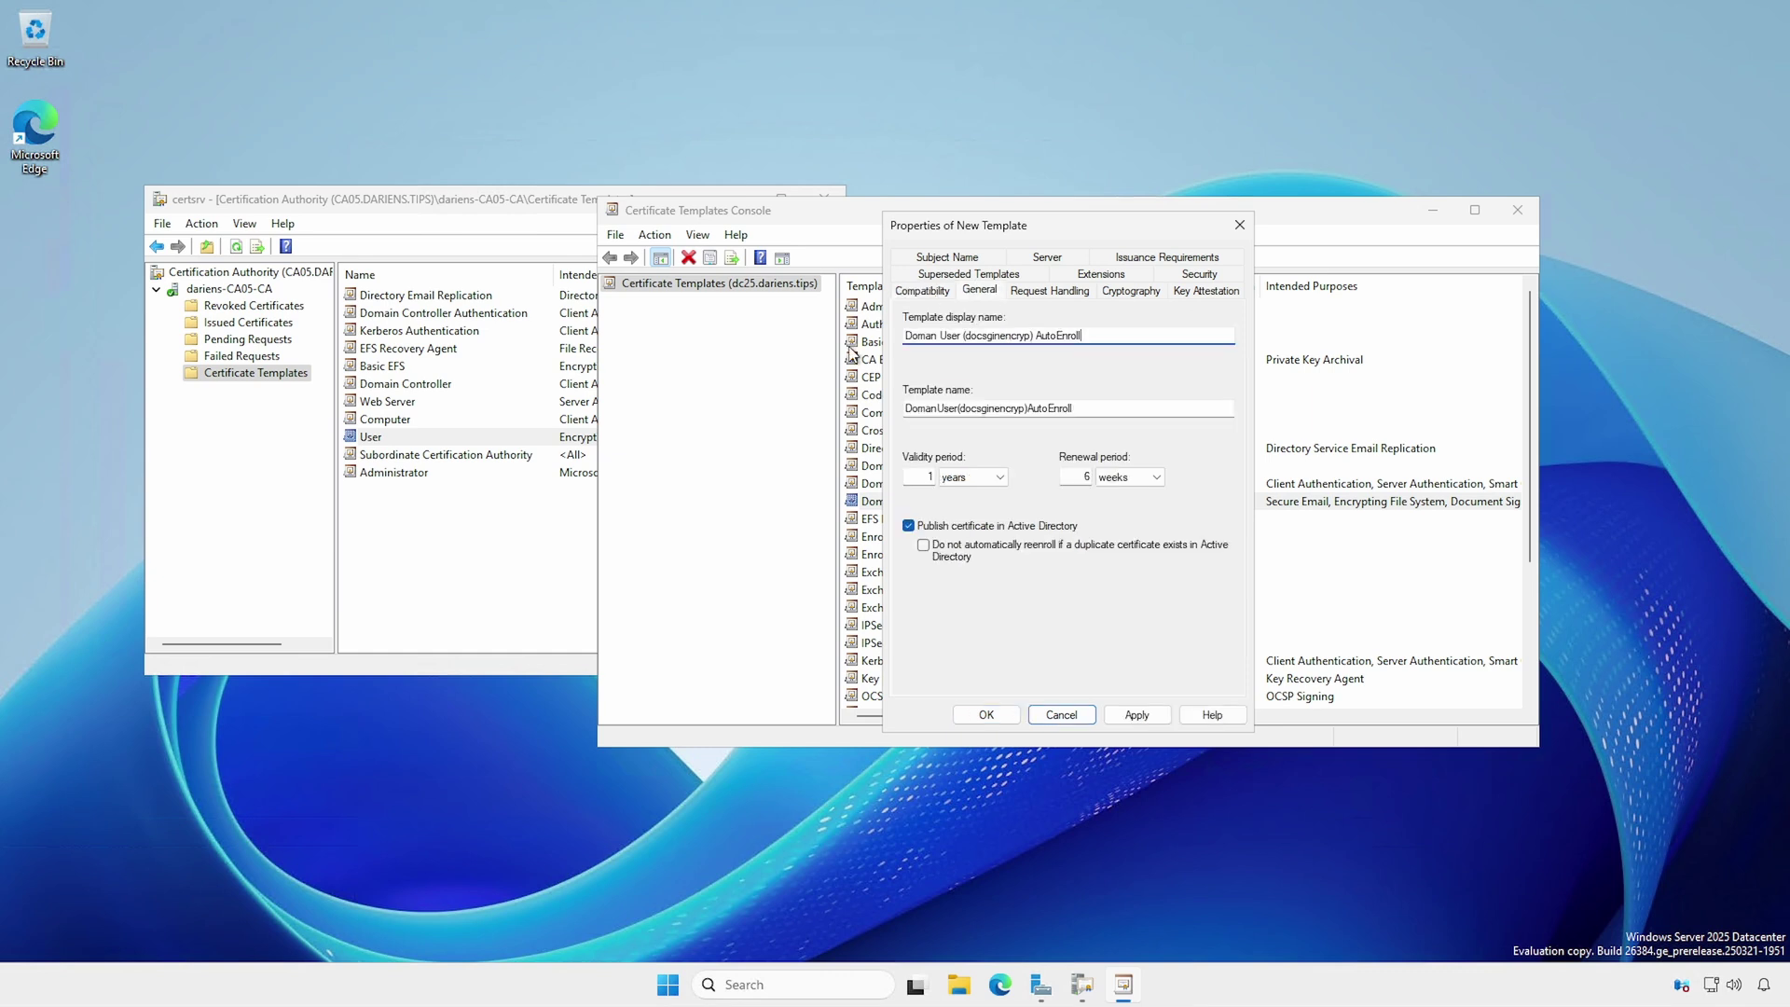
- Add Code Signing to the new template's Application Policies extension
left_click(1074, 276)
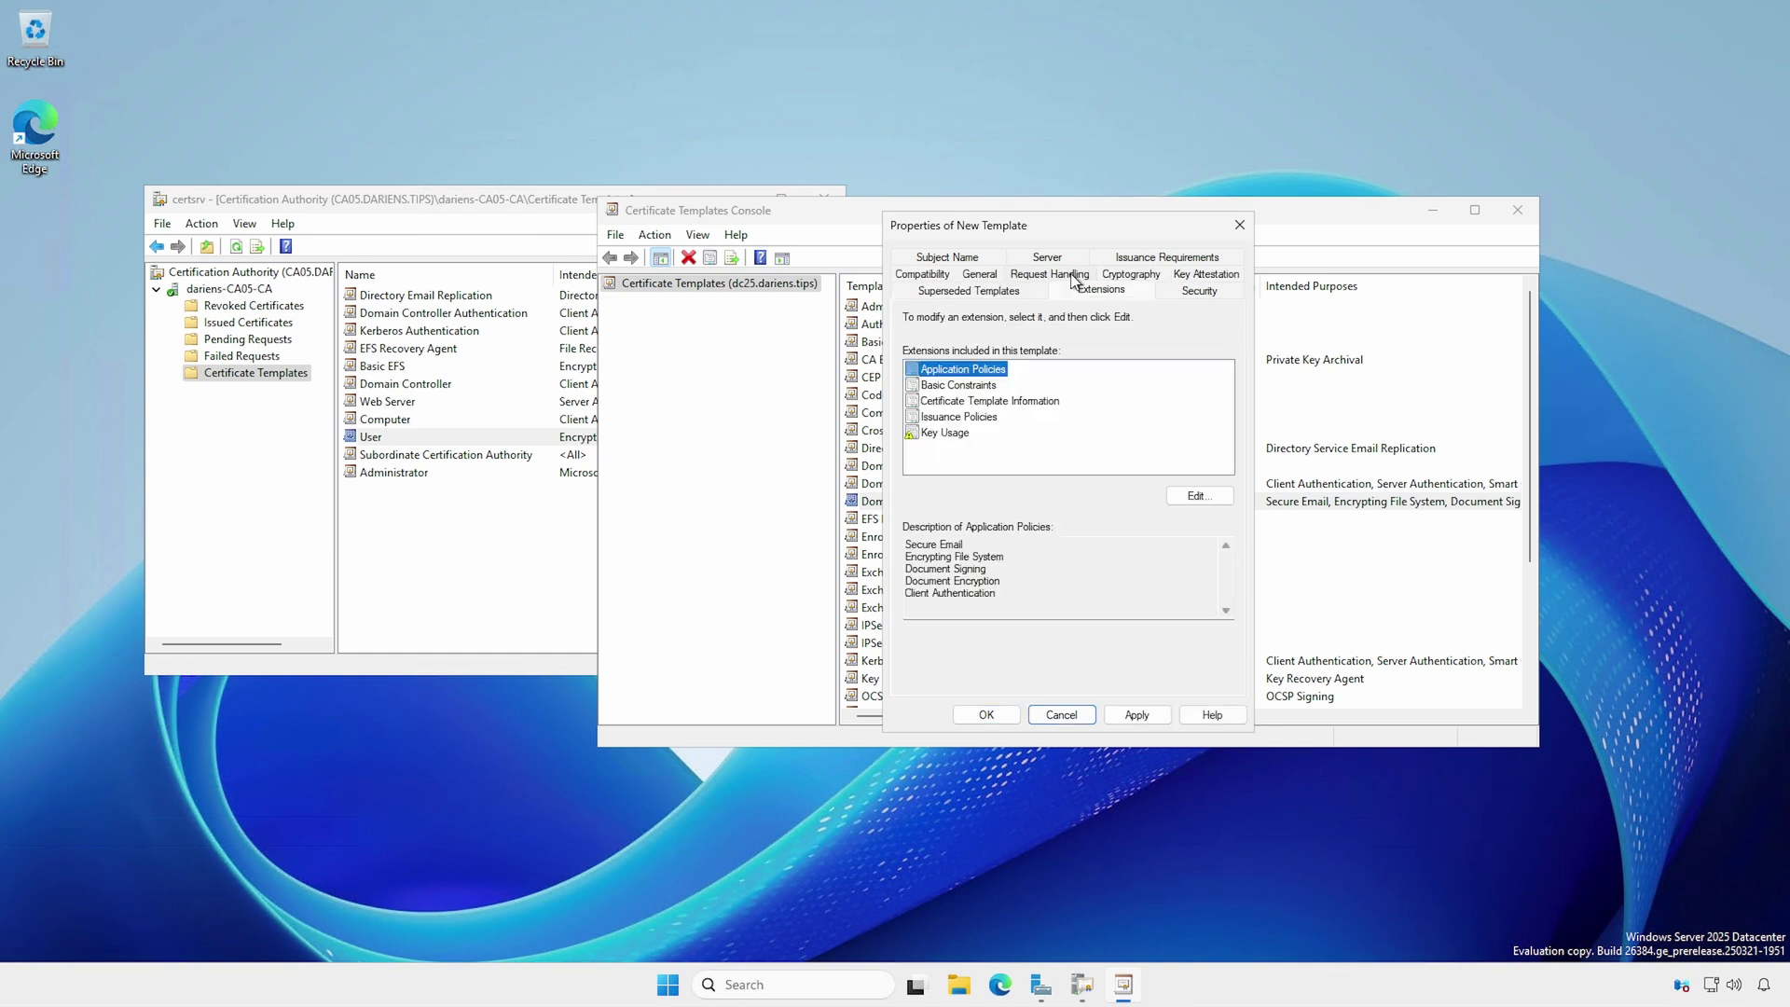
left_click(1200, 495)
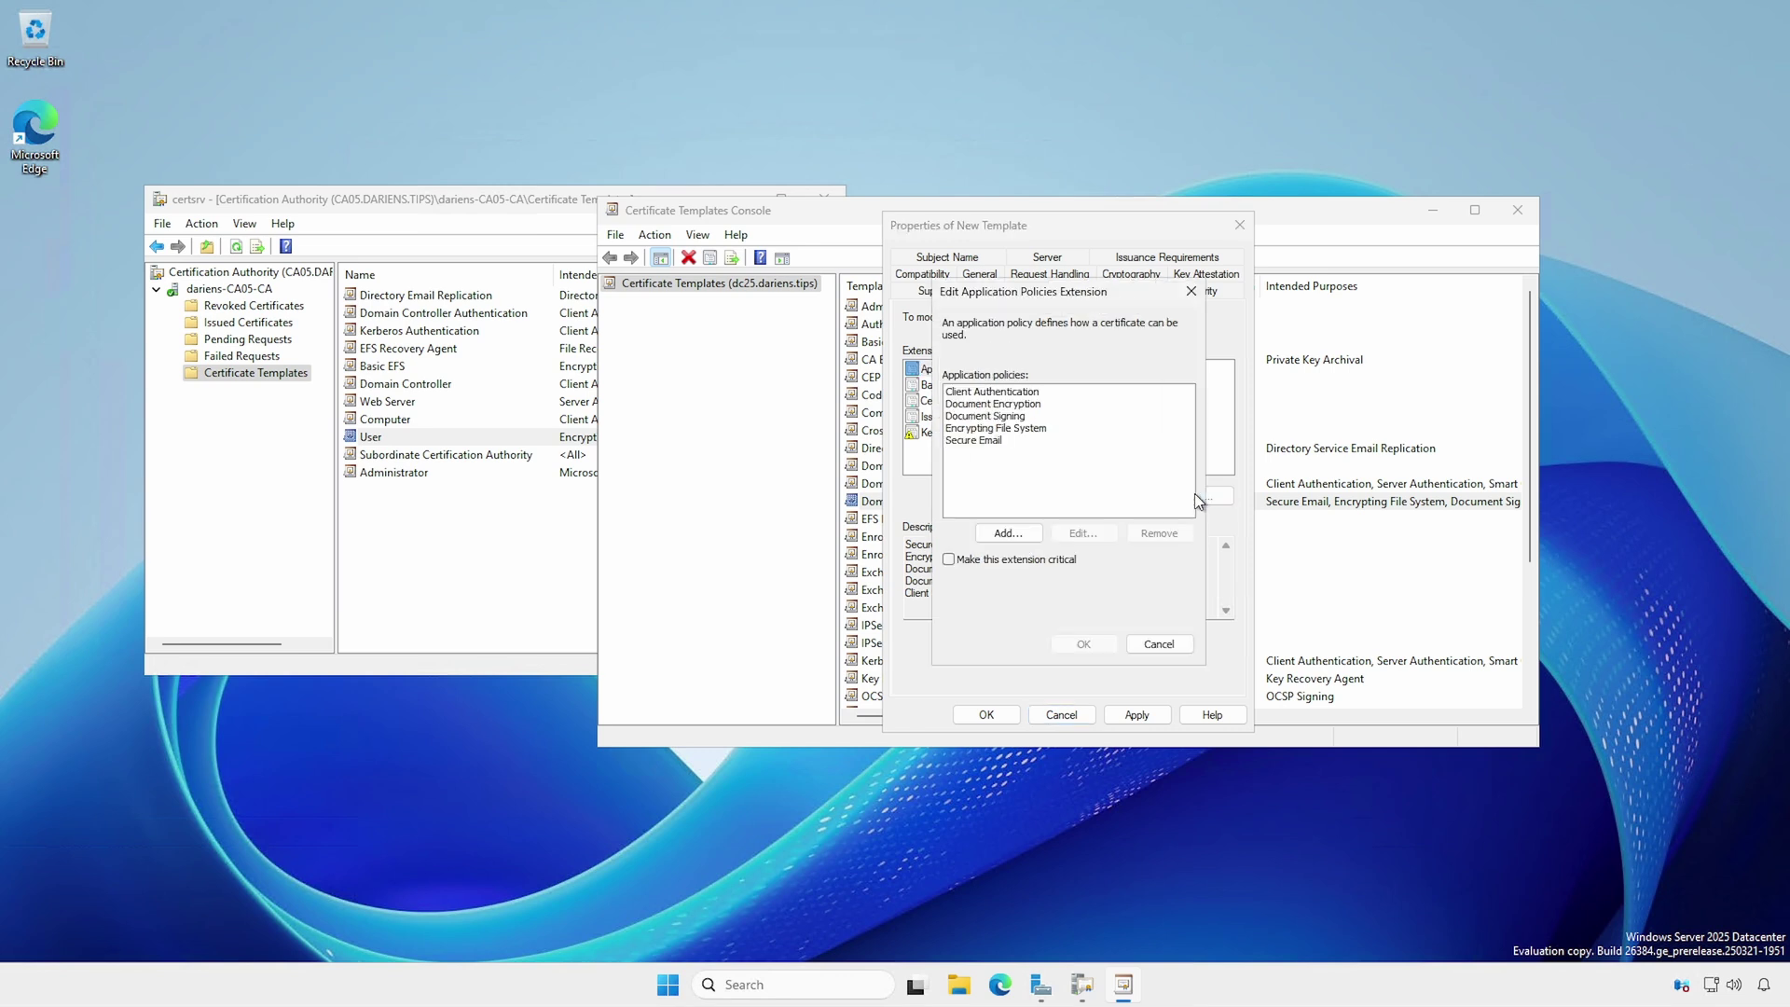
left_click(1014, 530)
left_click(960, 465)
left_click(1126, 628)
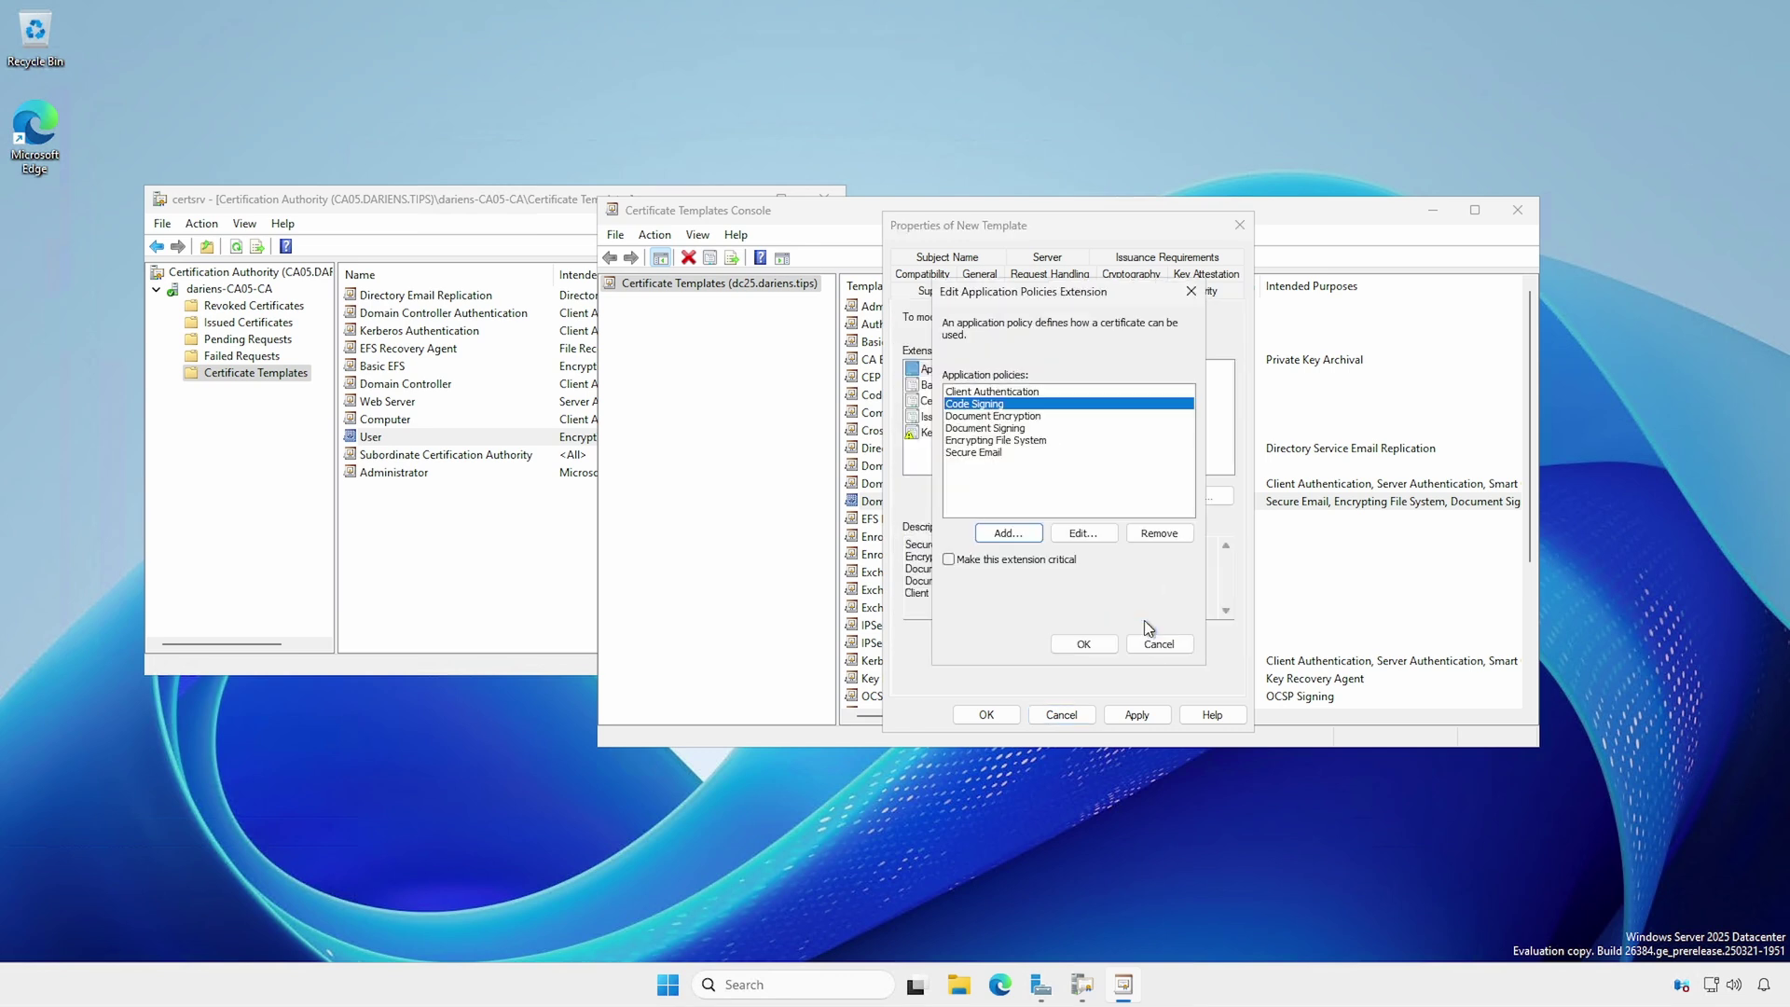
left_click(1082, 644)
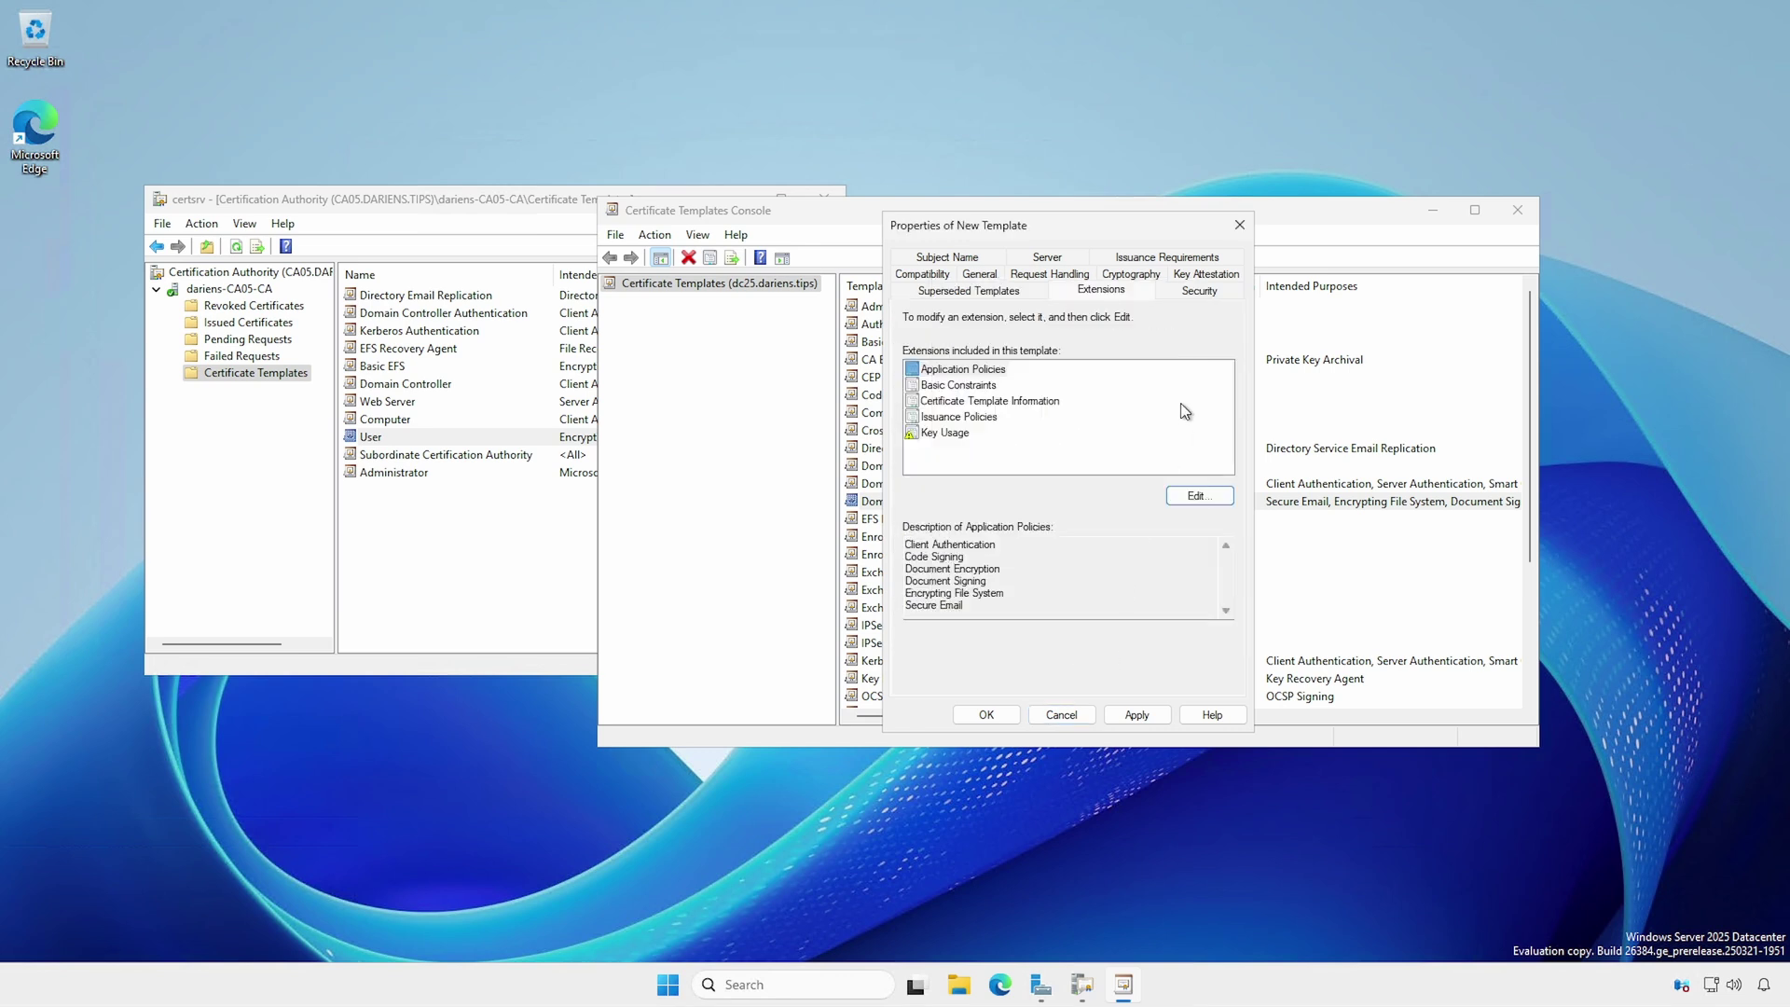
- Allow Domain Users to Autoenroll, save the template, and close the templates console
left_click(1200, 291)
left_click(1082, 382)
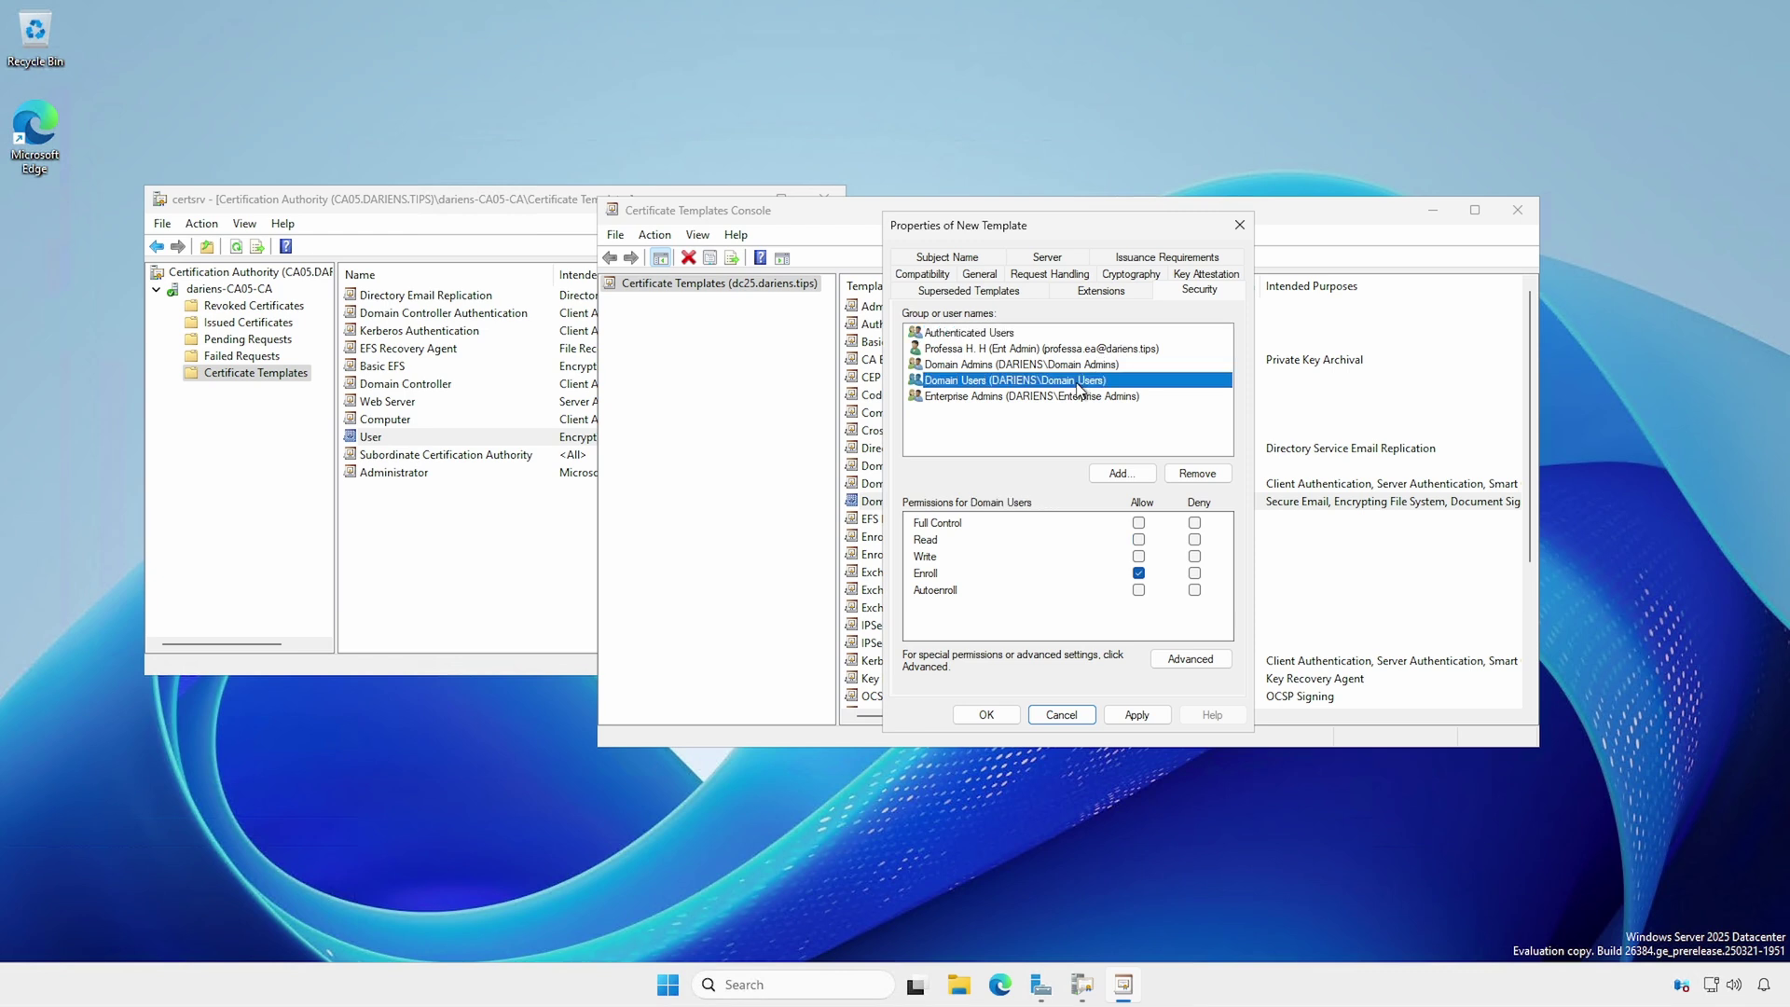
left_click(1138, 589)
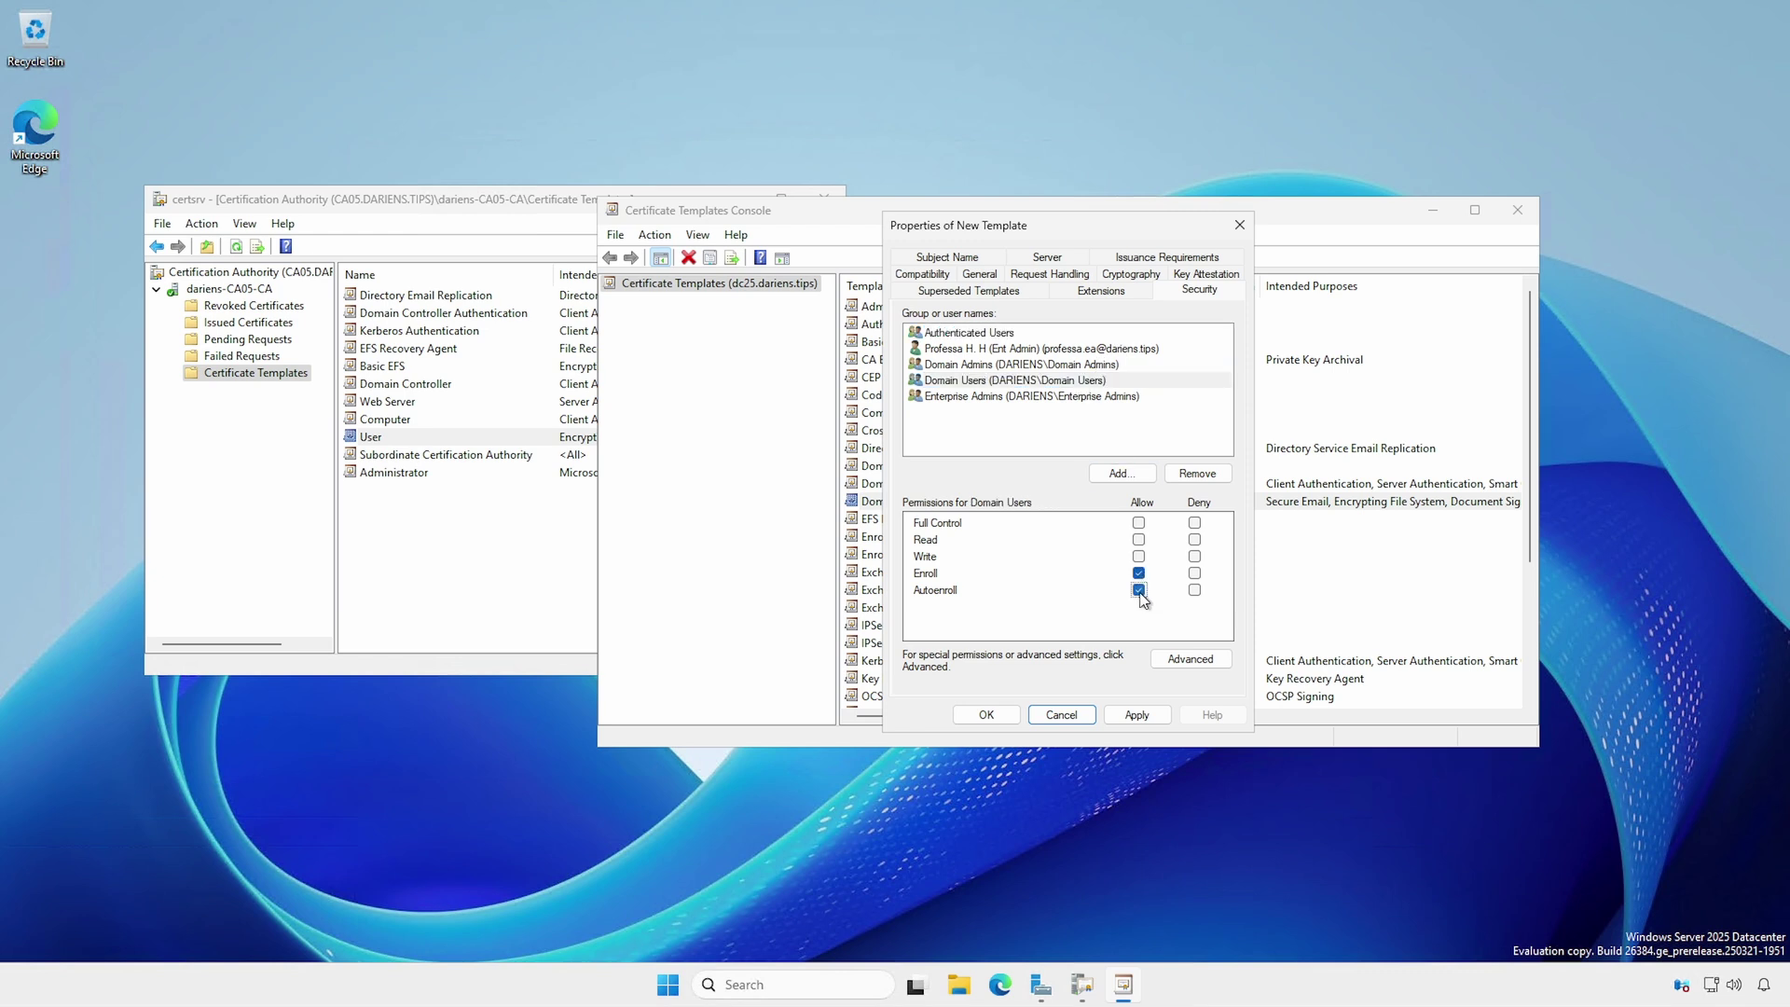
left_click(1138, 715)
left_click(995, 717)
left_click(1518, 211)
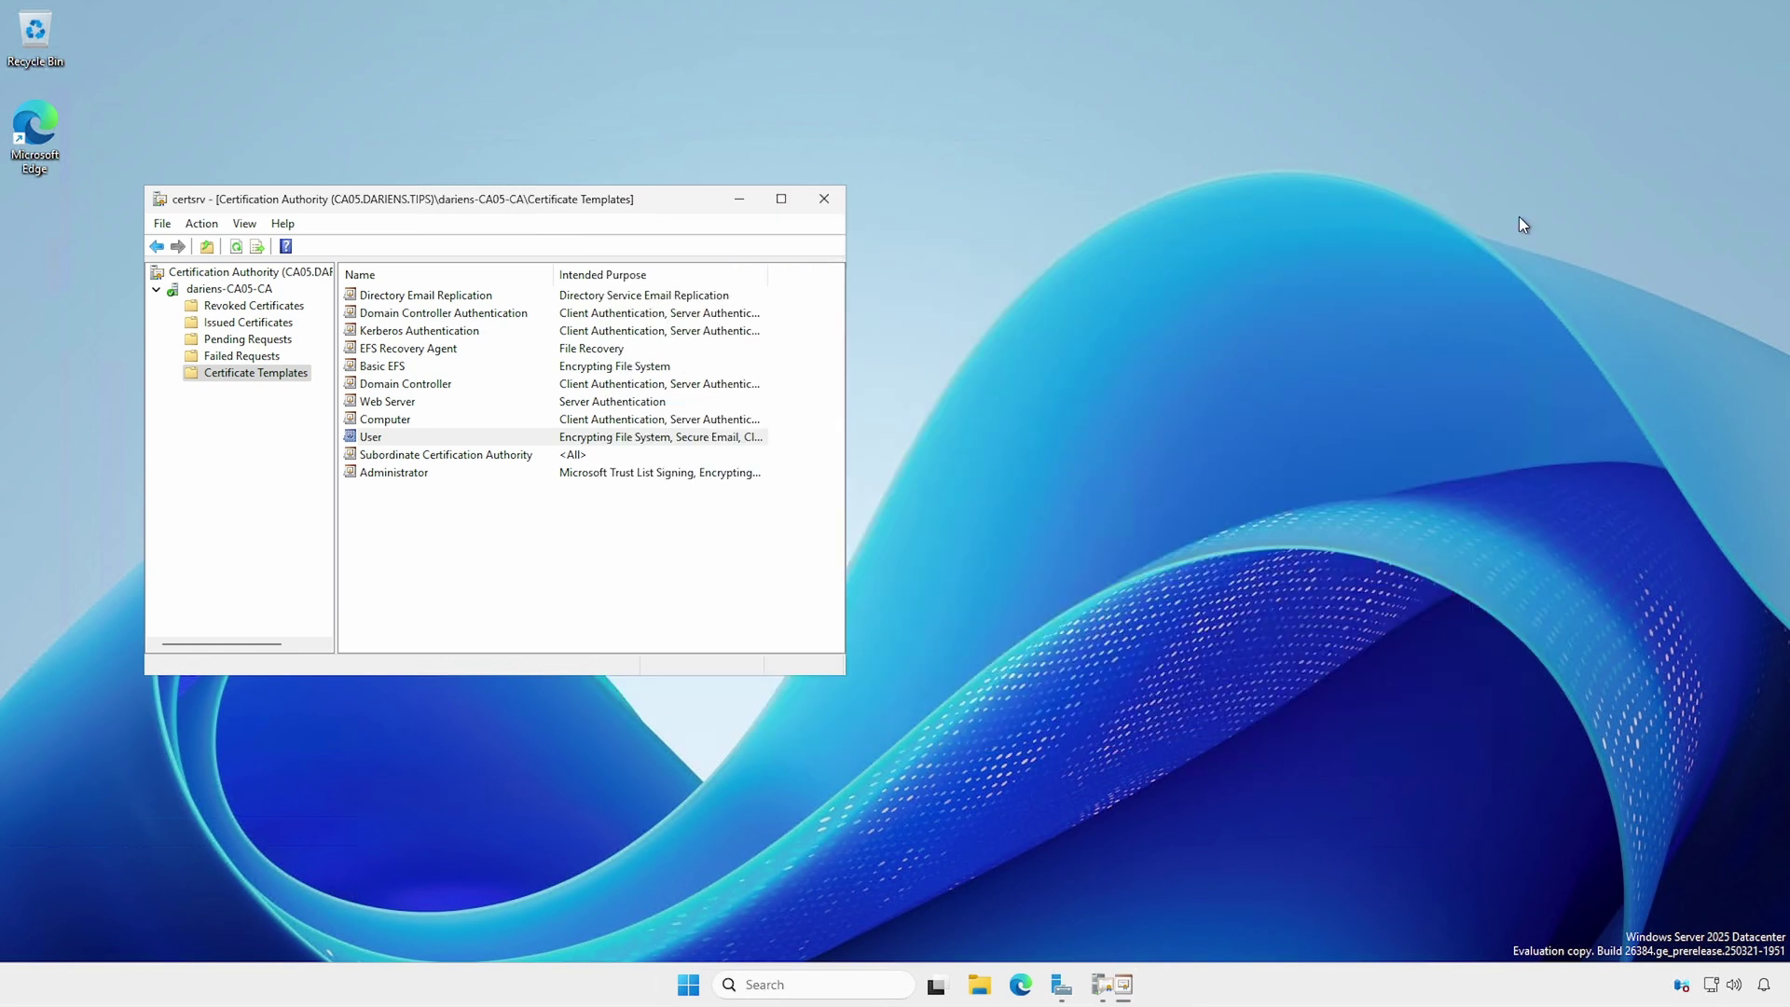
- Add the Doman User (docsginencryp) AutoEnroll template as a Certificate Template to Issue
right_click(285, 375)
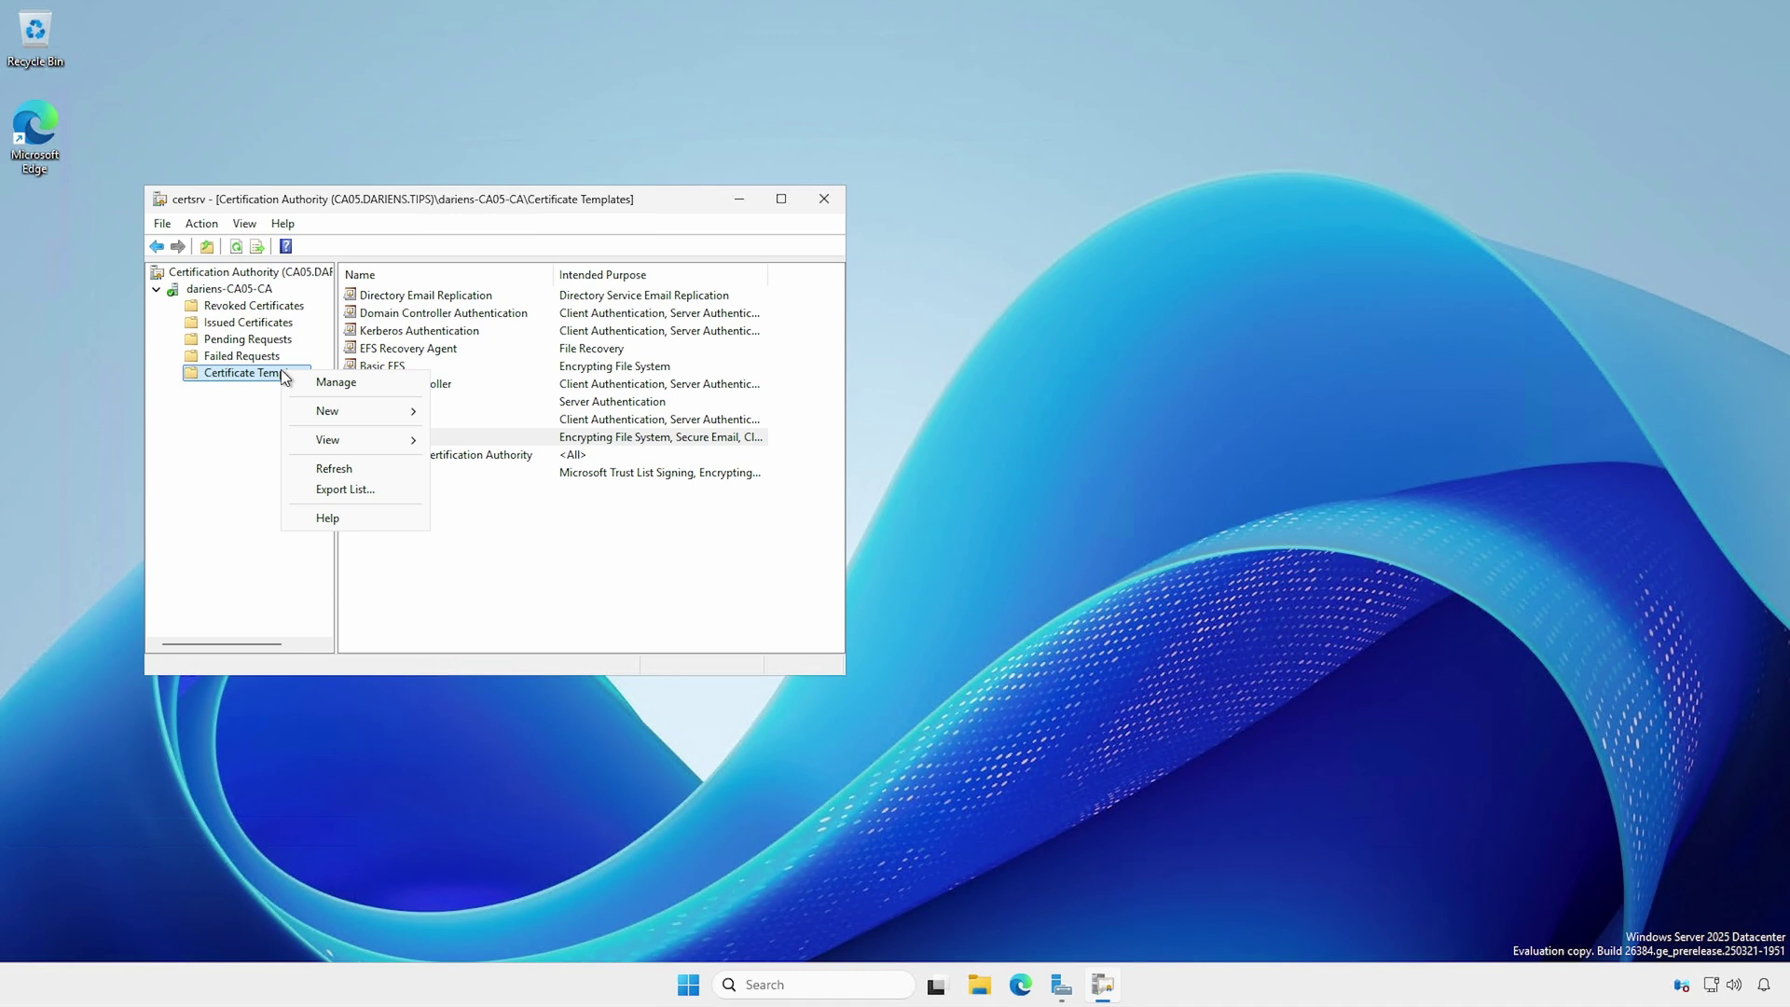
mouse_move(322, 411)
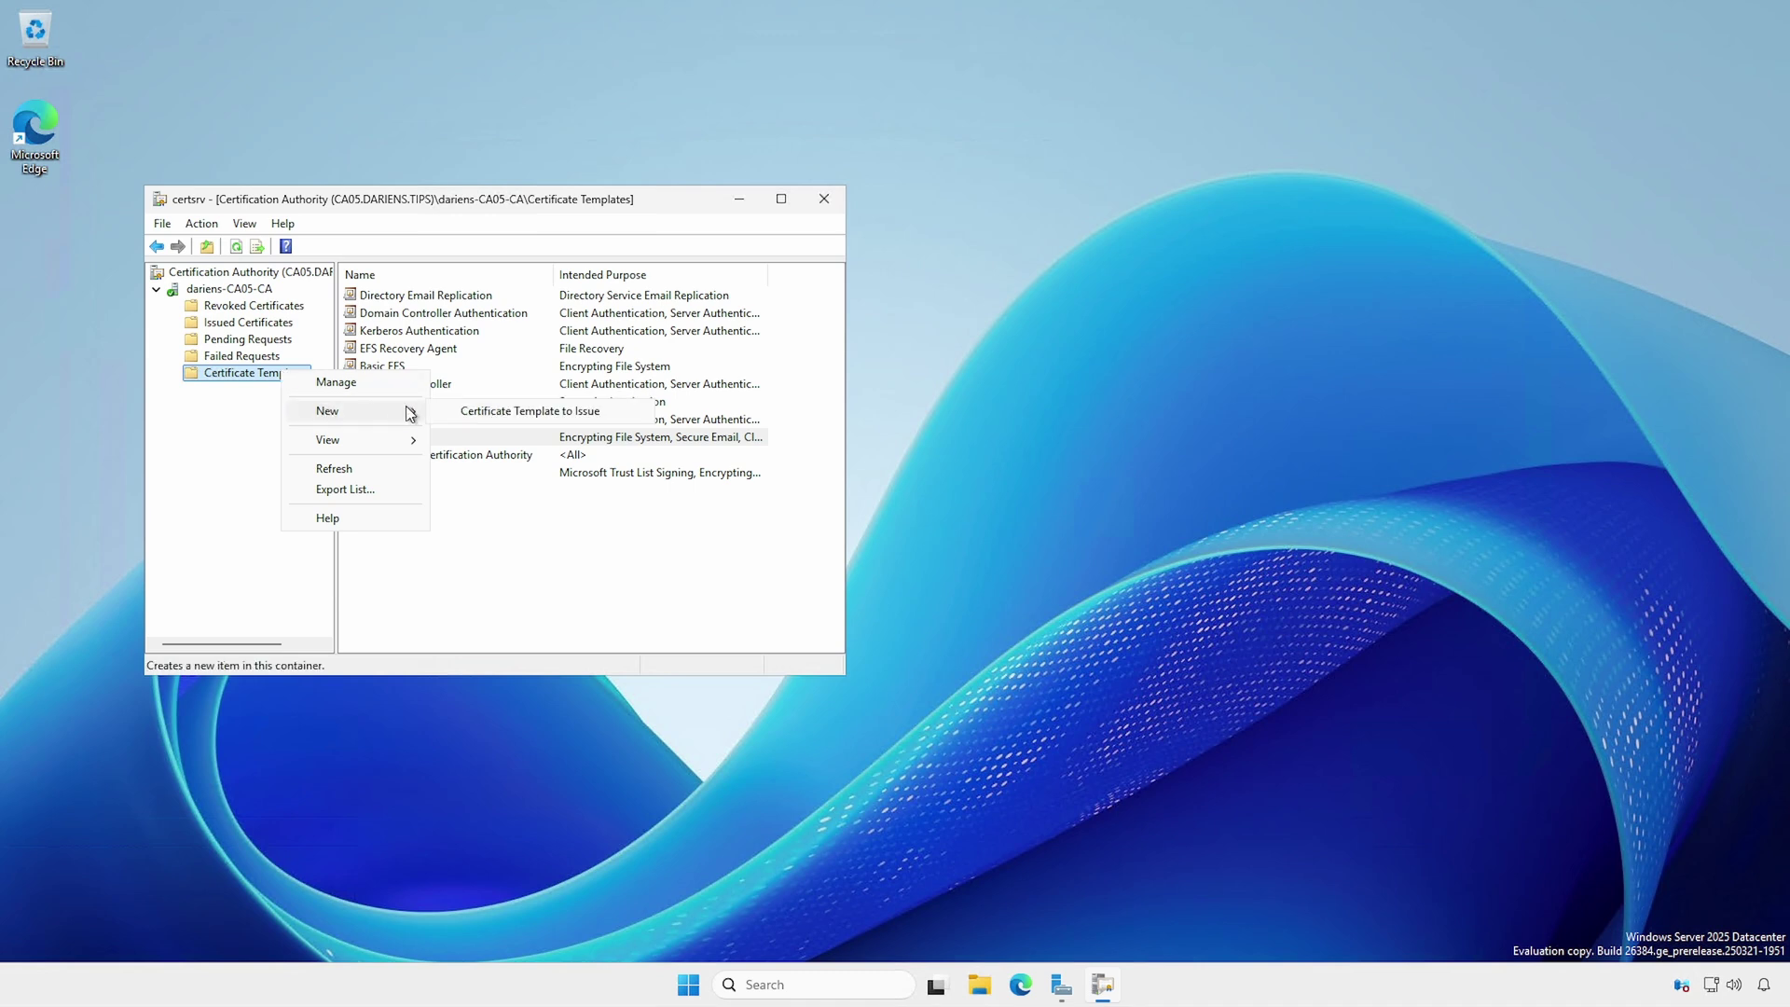
left_click(519, 416)
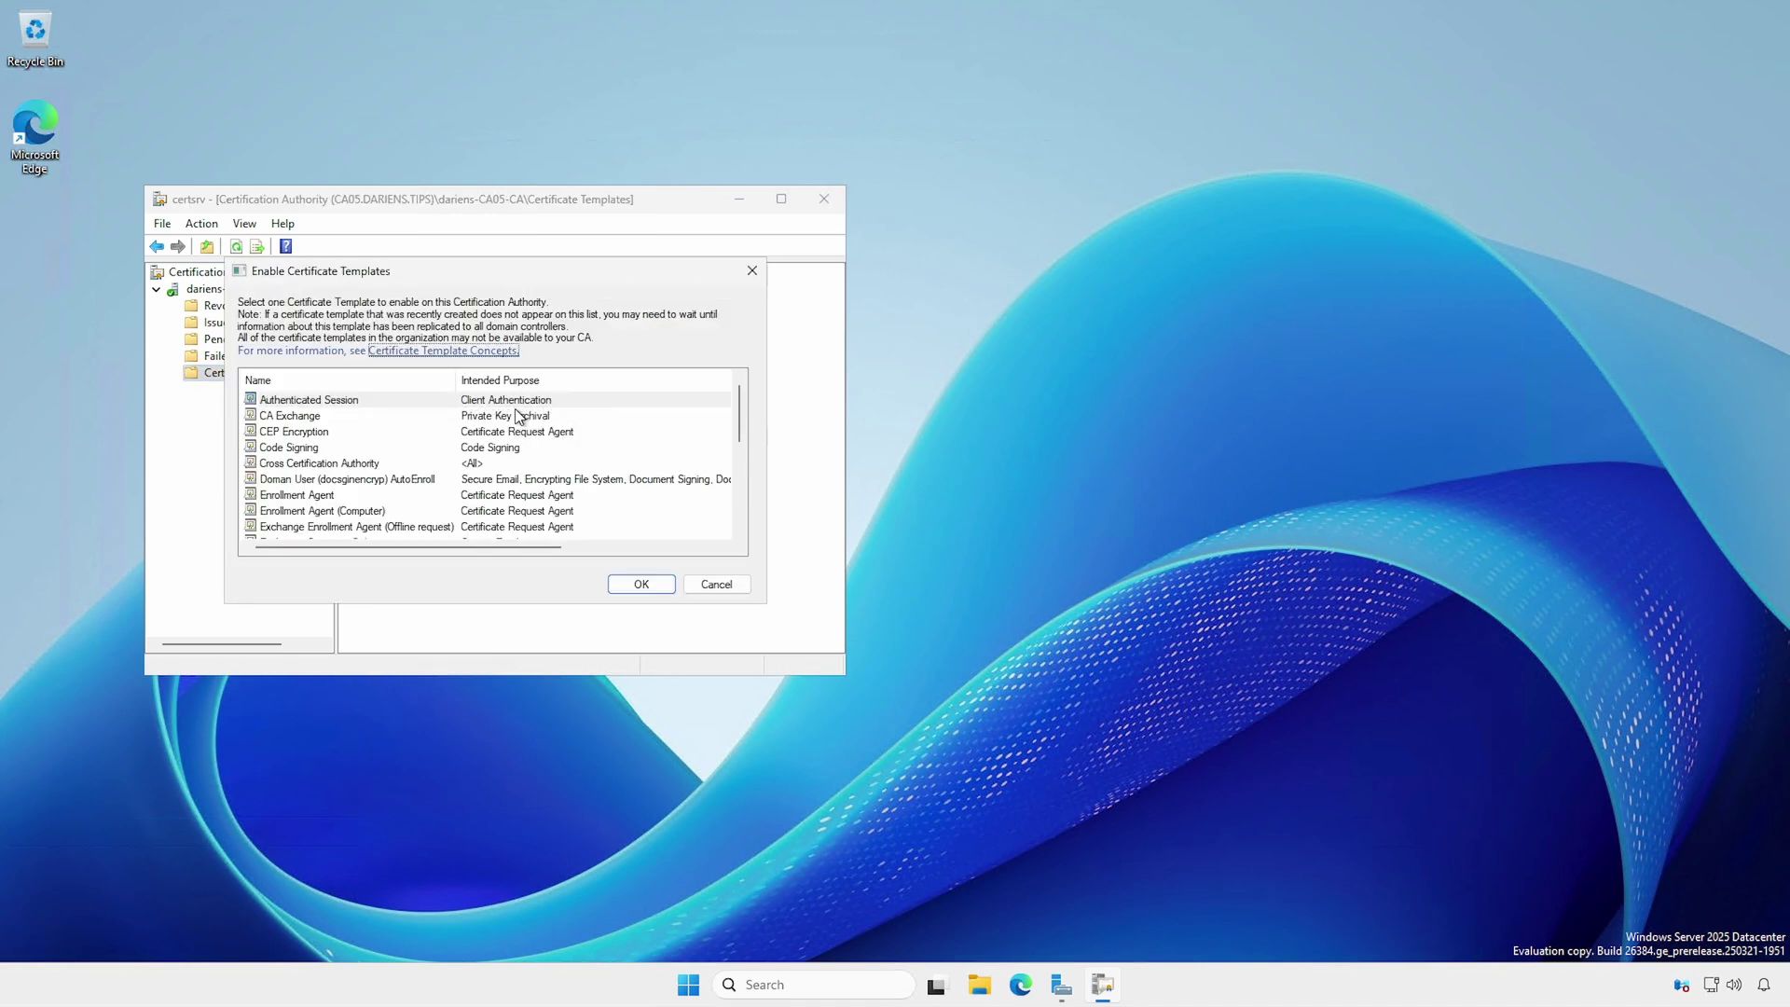
left_click(422, 481)
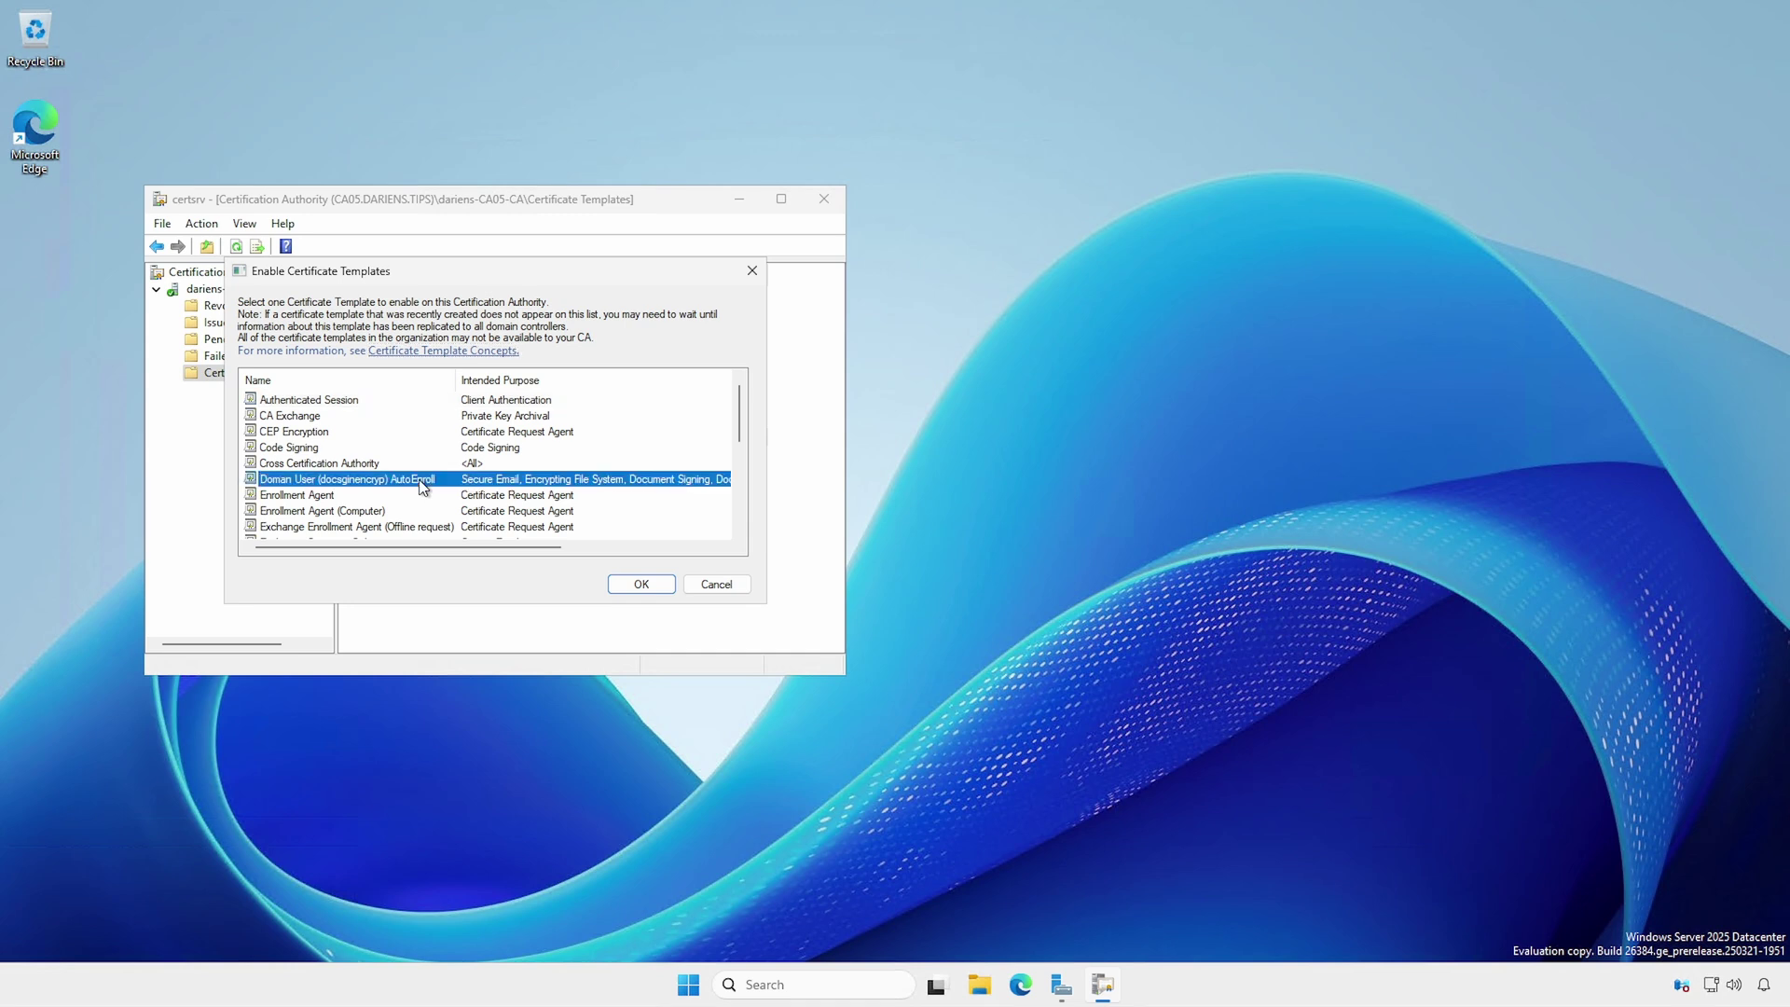
left_click(652, 584)
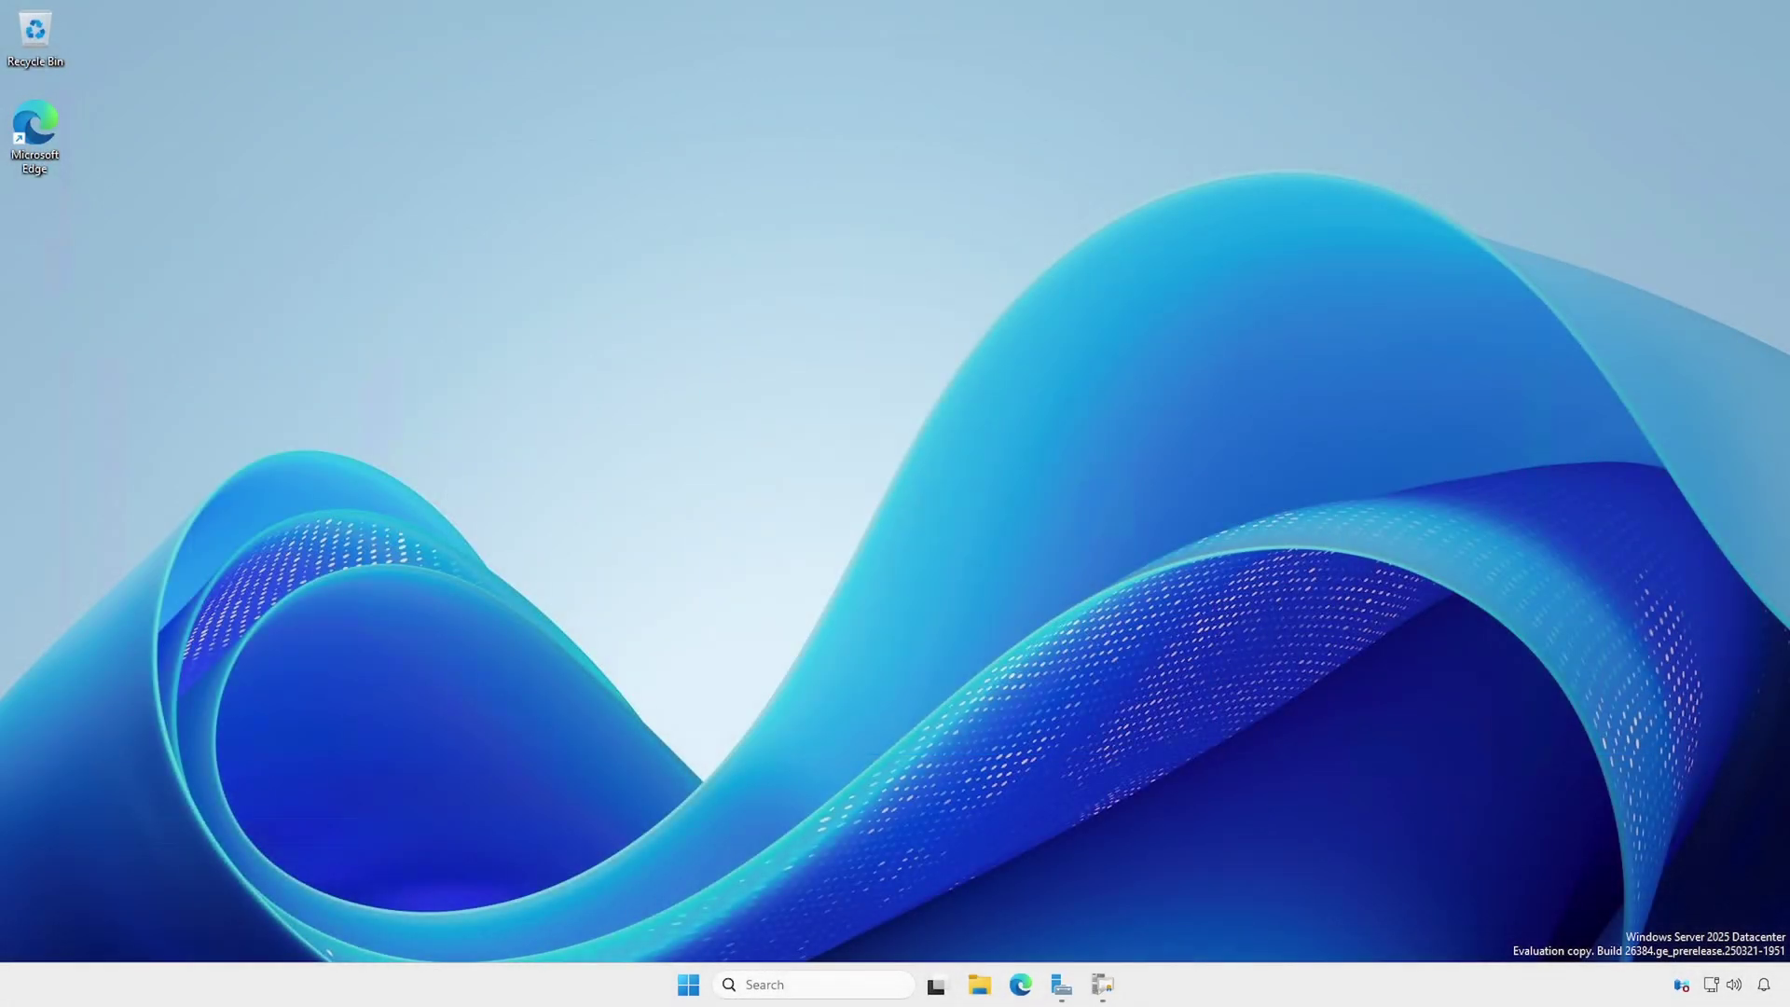
- Launch Group Policy Management from Server Manager Tools and expand down to the dariens.tips domain
left_click(1063, 990)
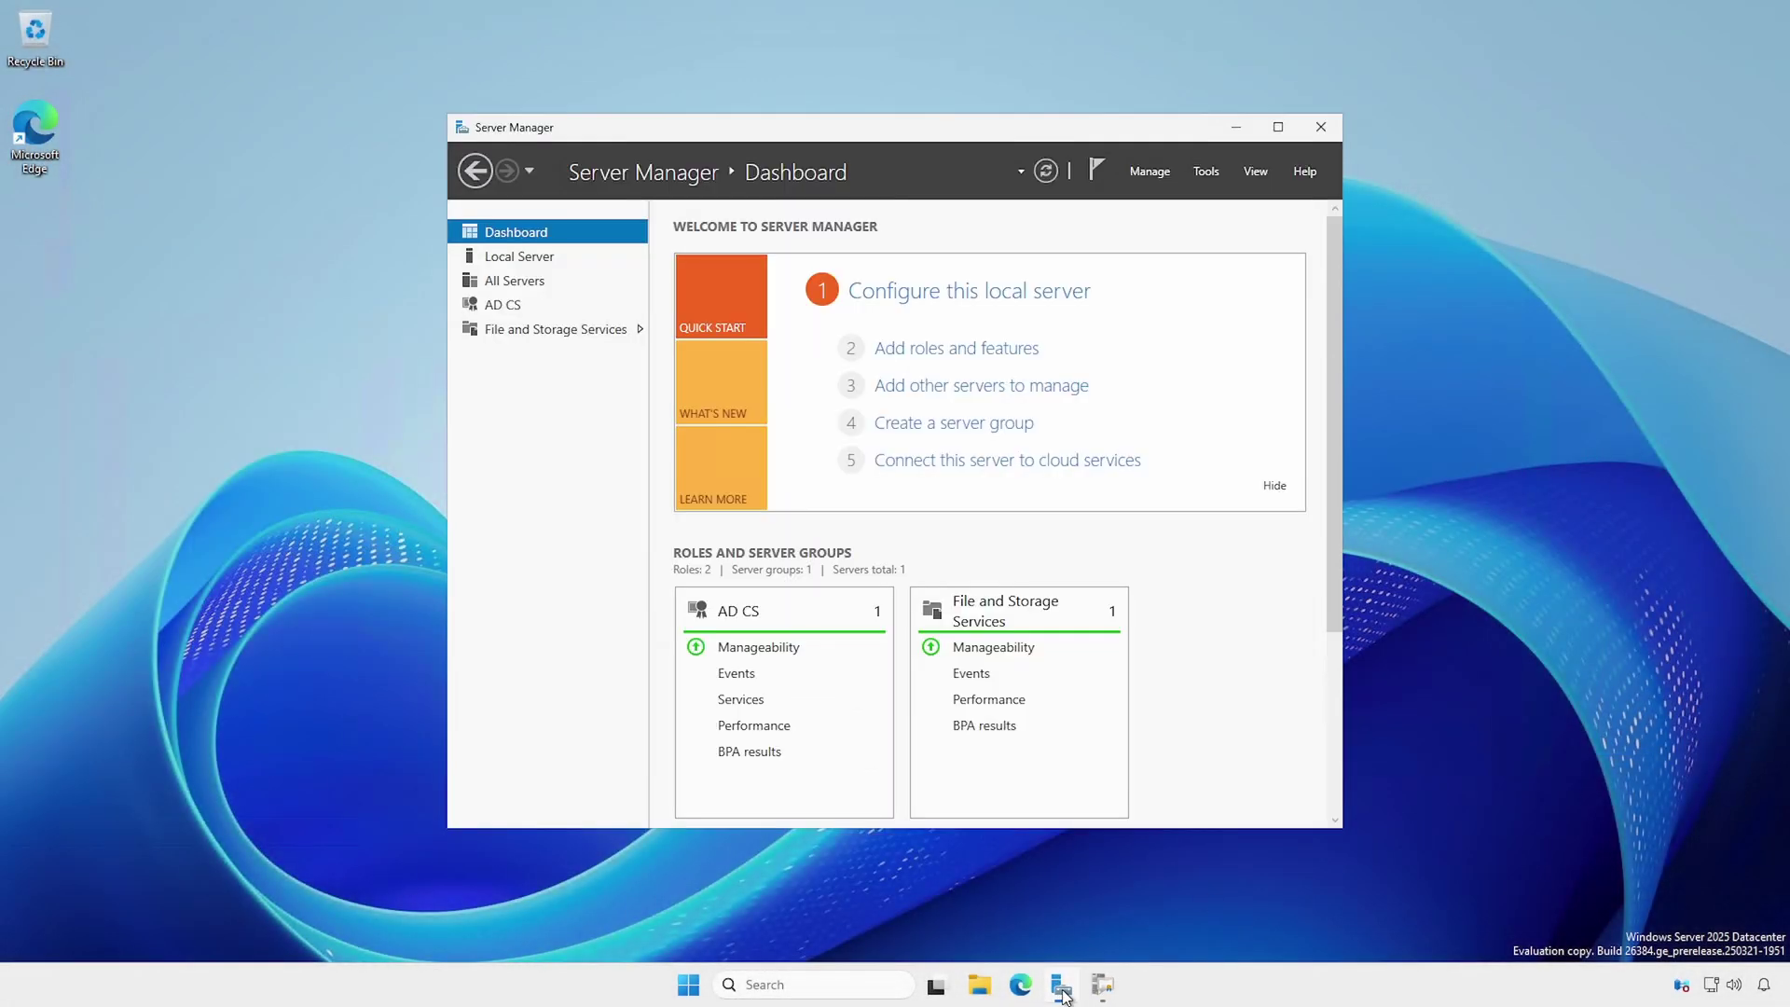
left_click(1207, 173)
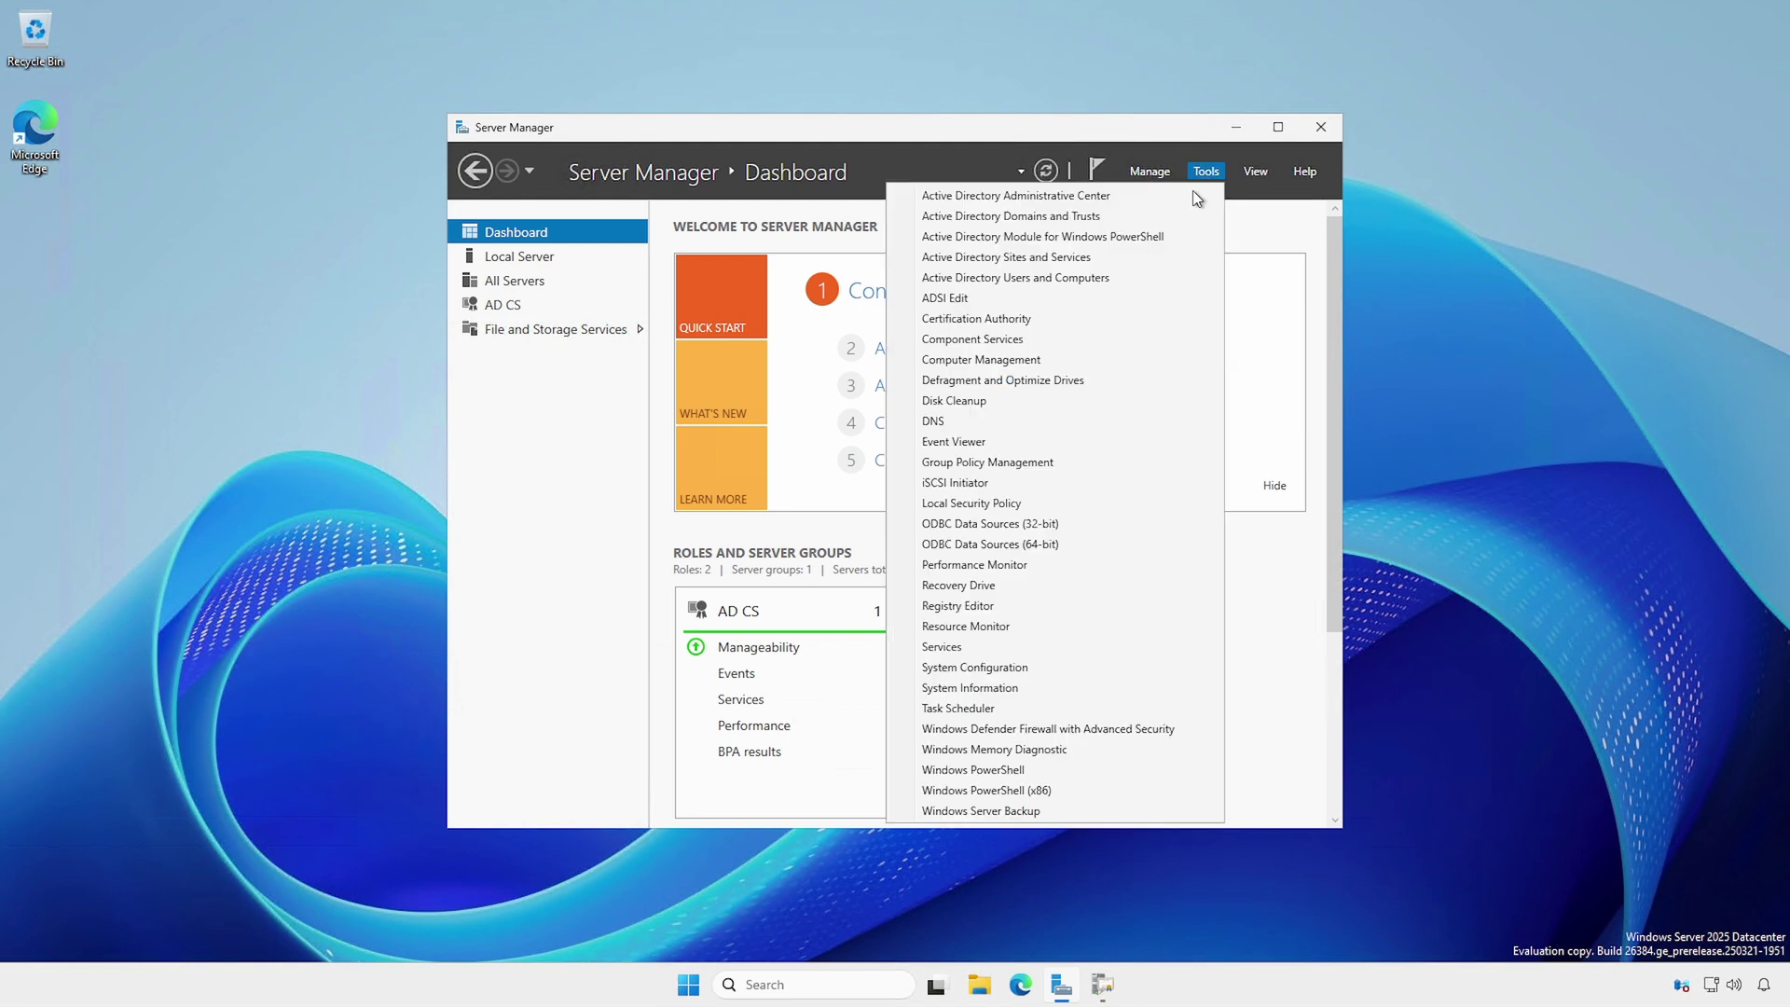
left_click(1060, 463)
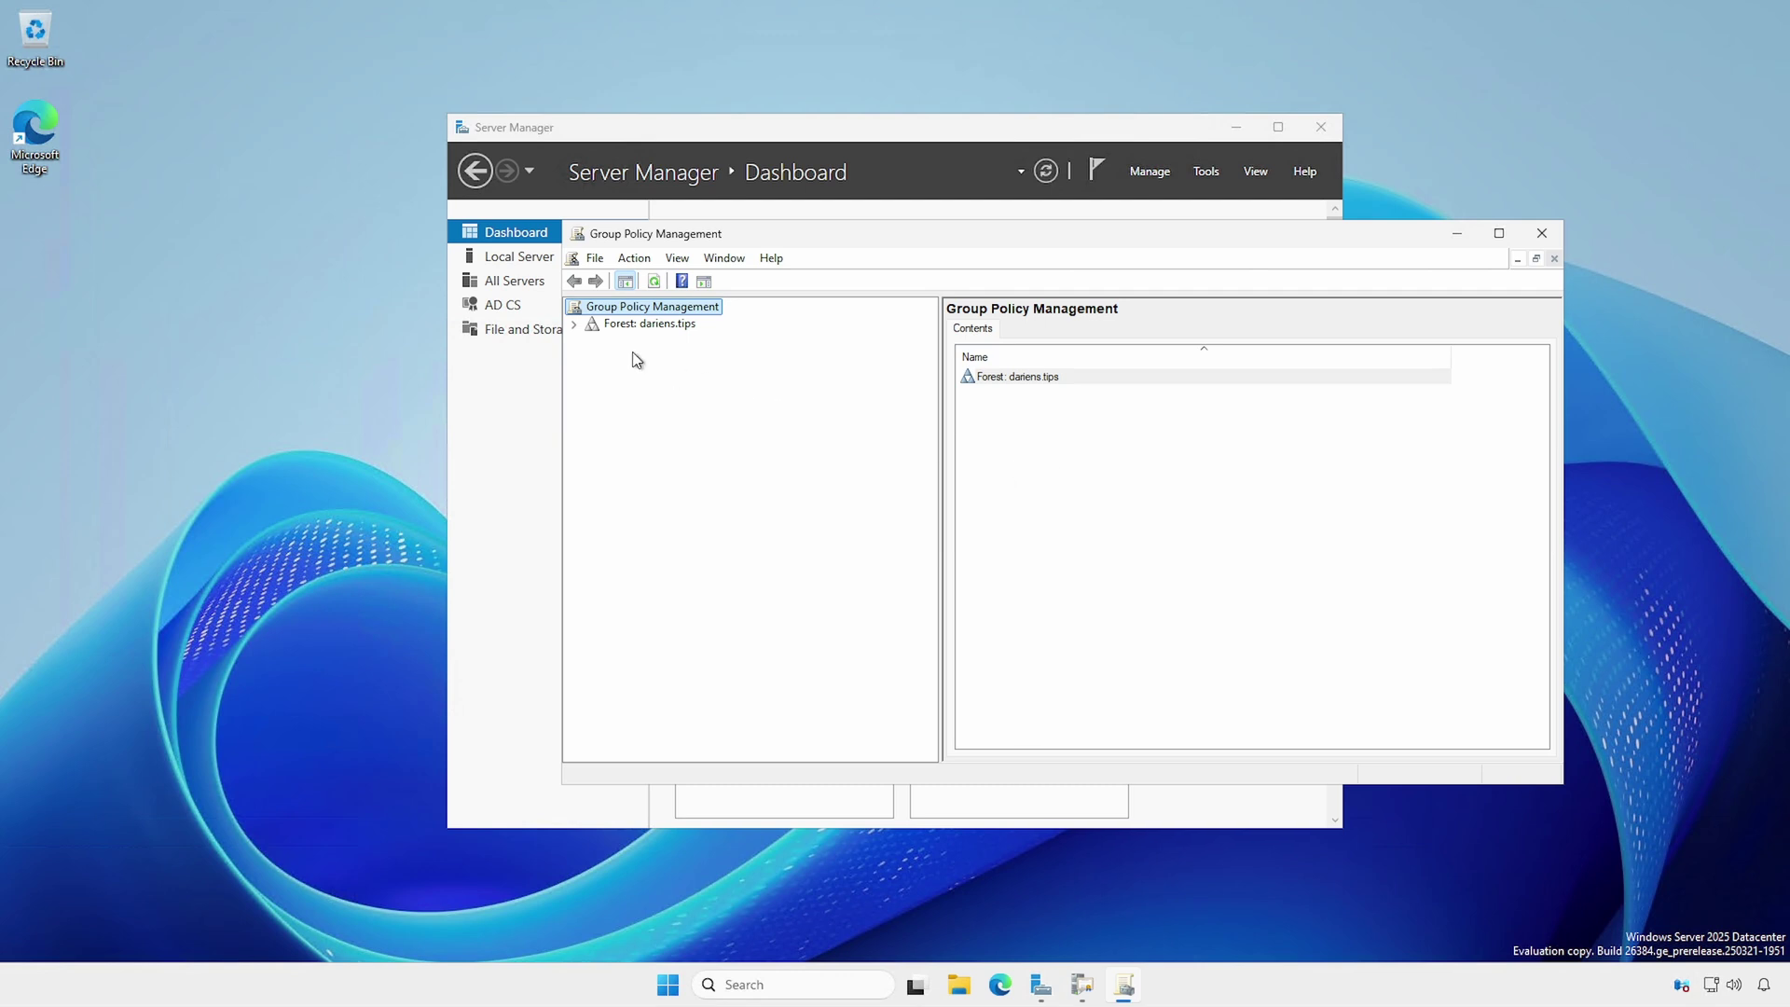
left_click(574, 324)
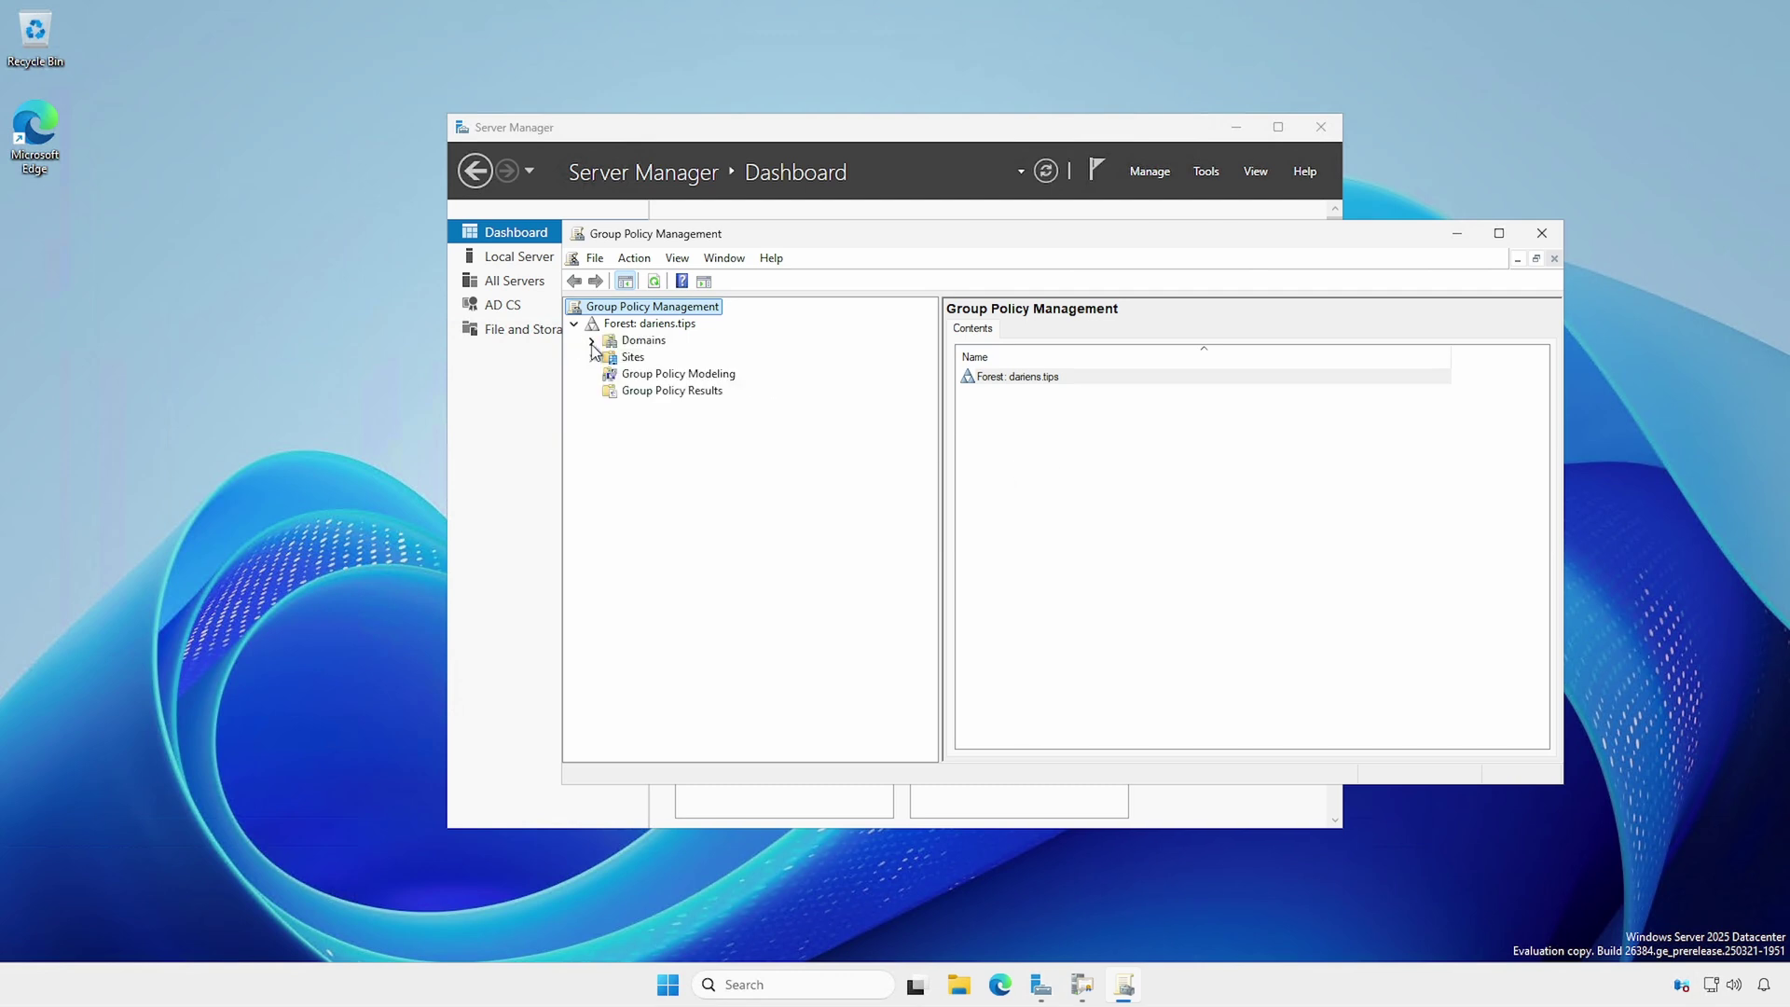
left_click(592, 341)
left_click(609, 358)
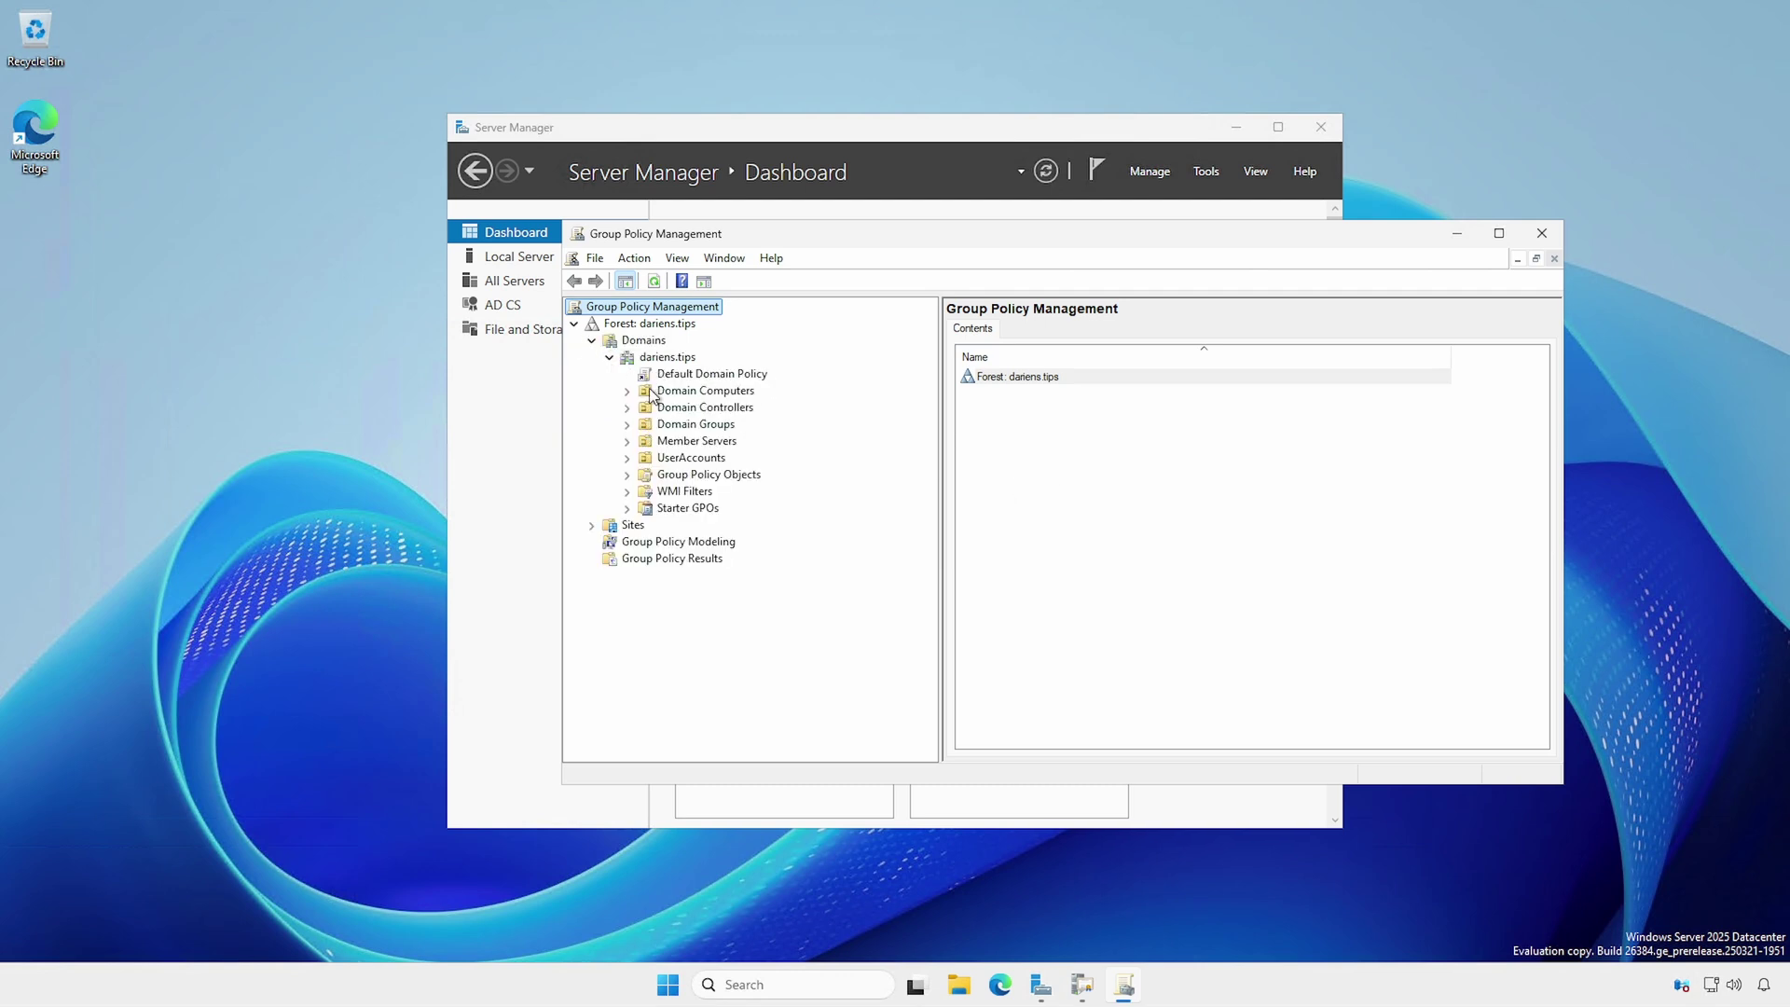
- Create a GPO named CertificateAutoEnroll-User linked to the UserAccounts OU
right_click(691, 463)
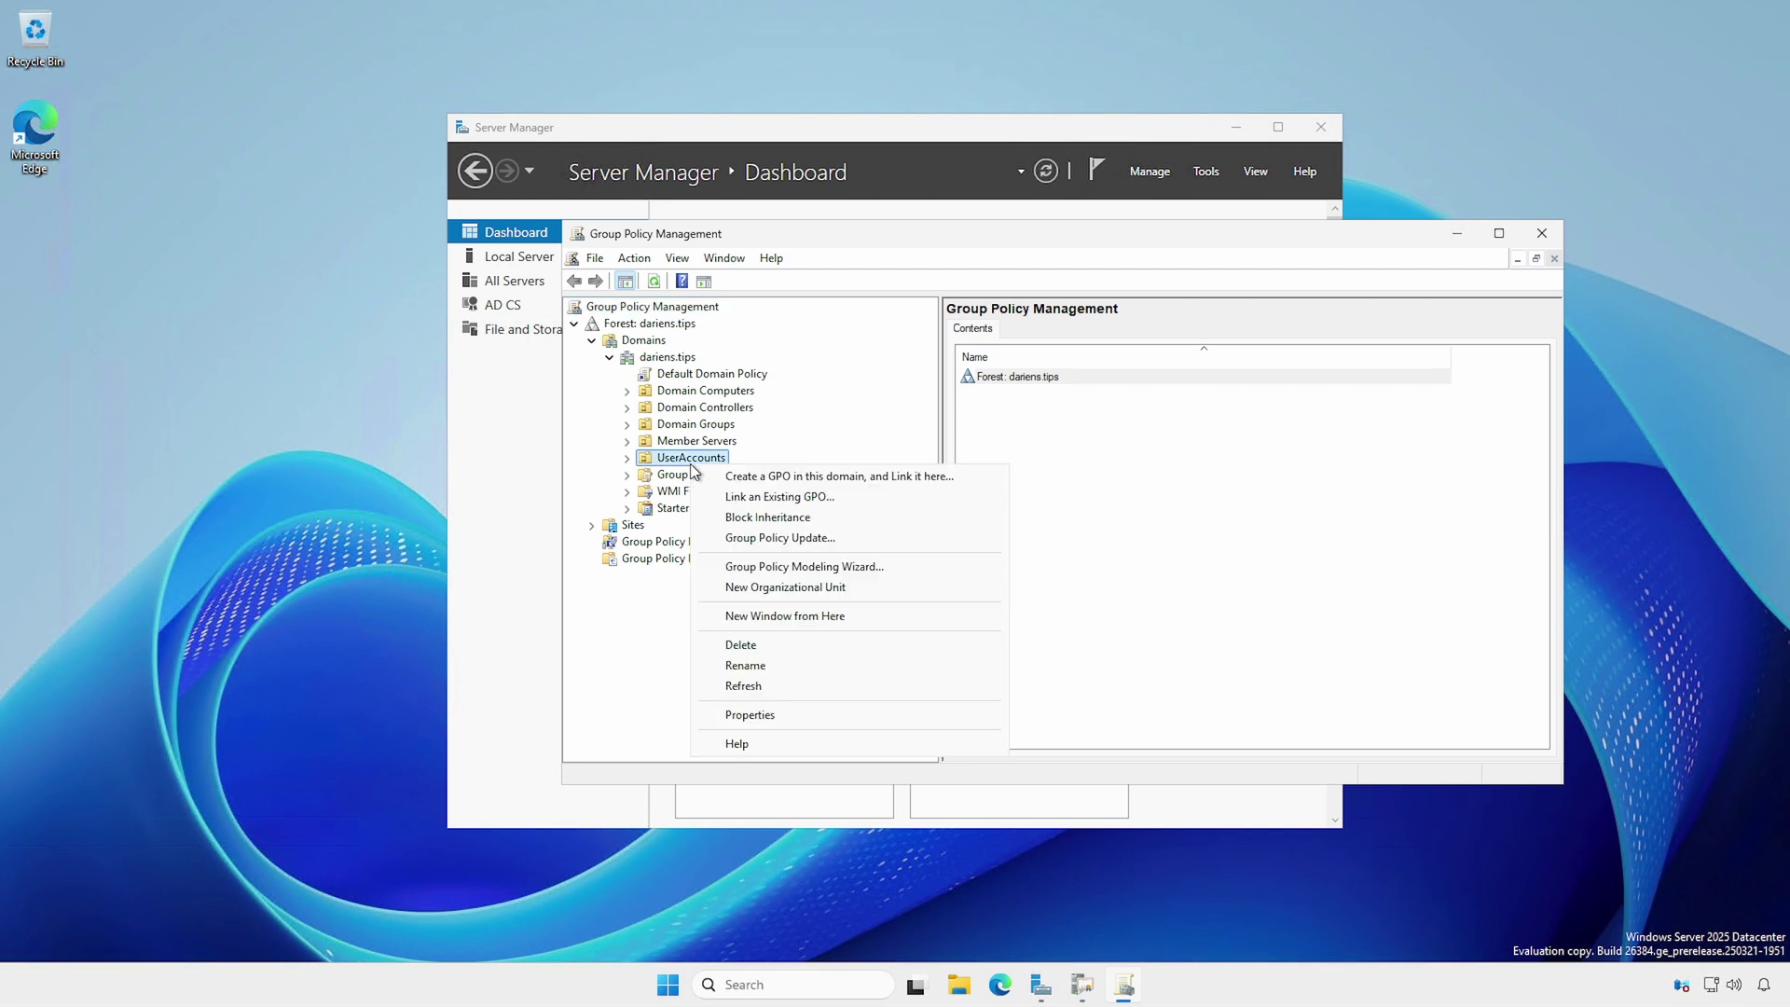
left_click(754, 477)
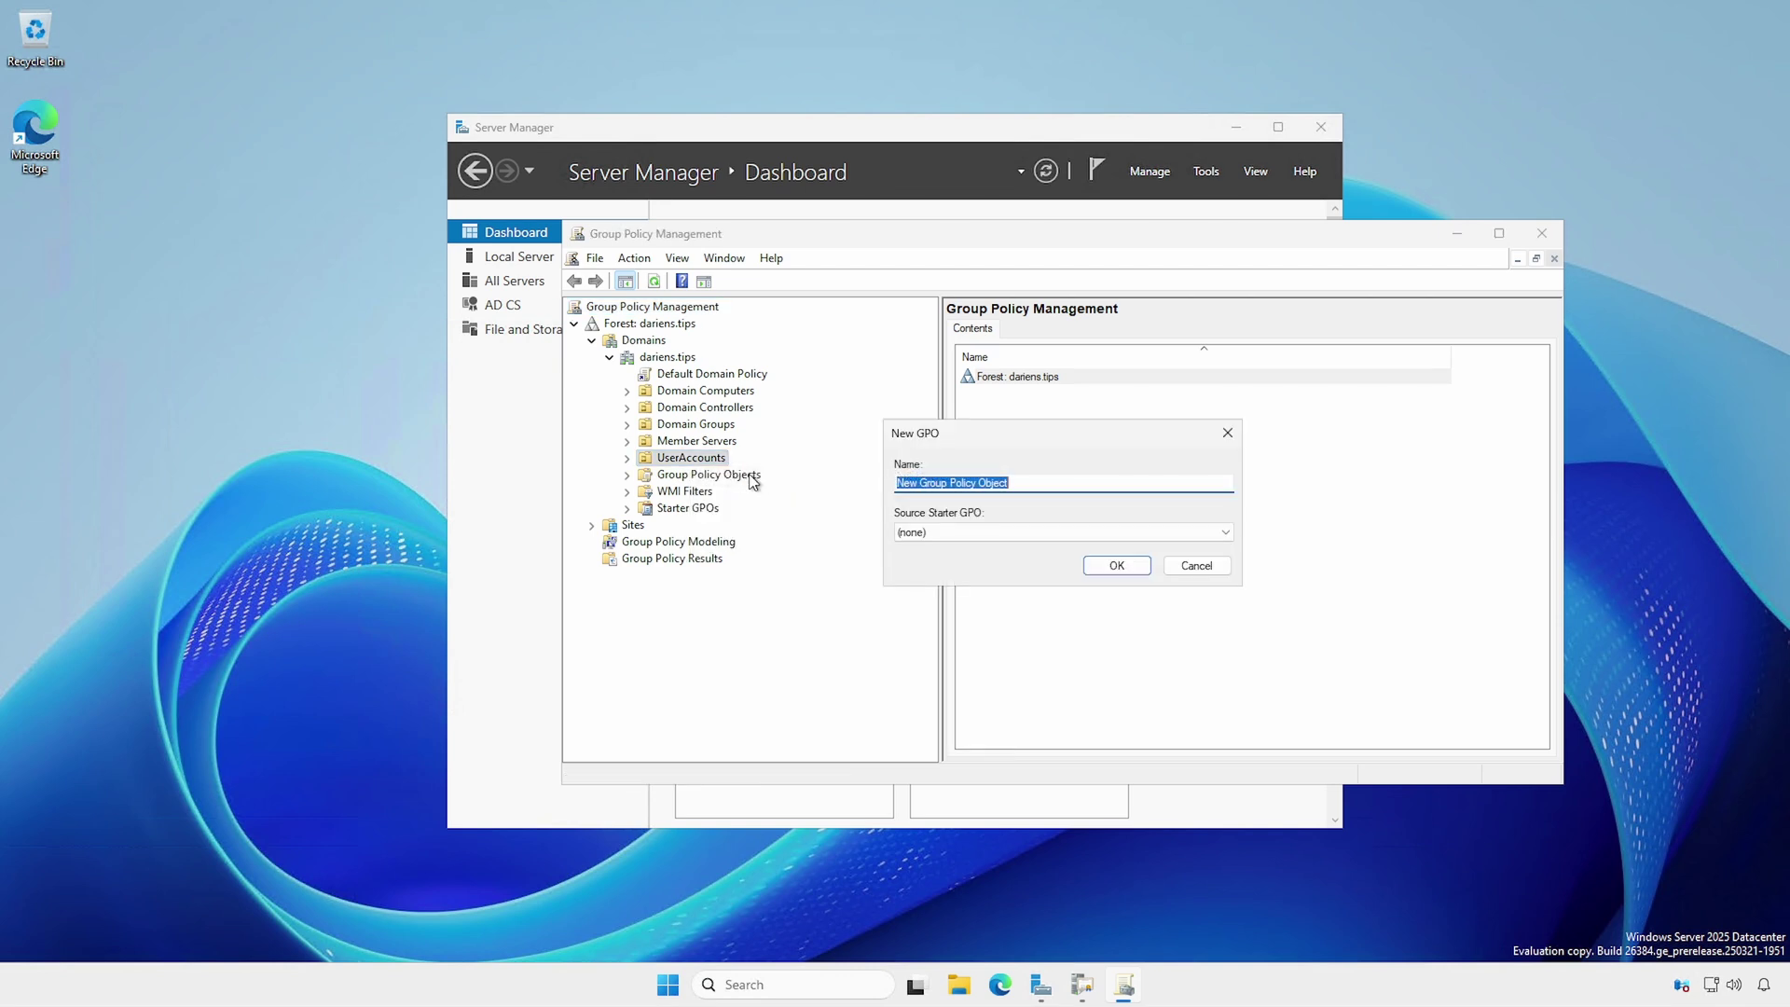
type("CertificateAutoEnroll-User")
key("Return")
- Open the CertificateAutoEnroll-User link under UserAccounts for editing
left_click(626, 457)
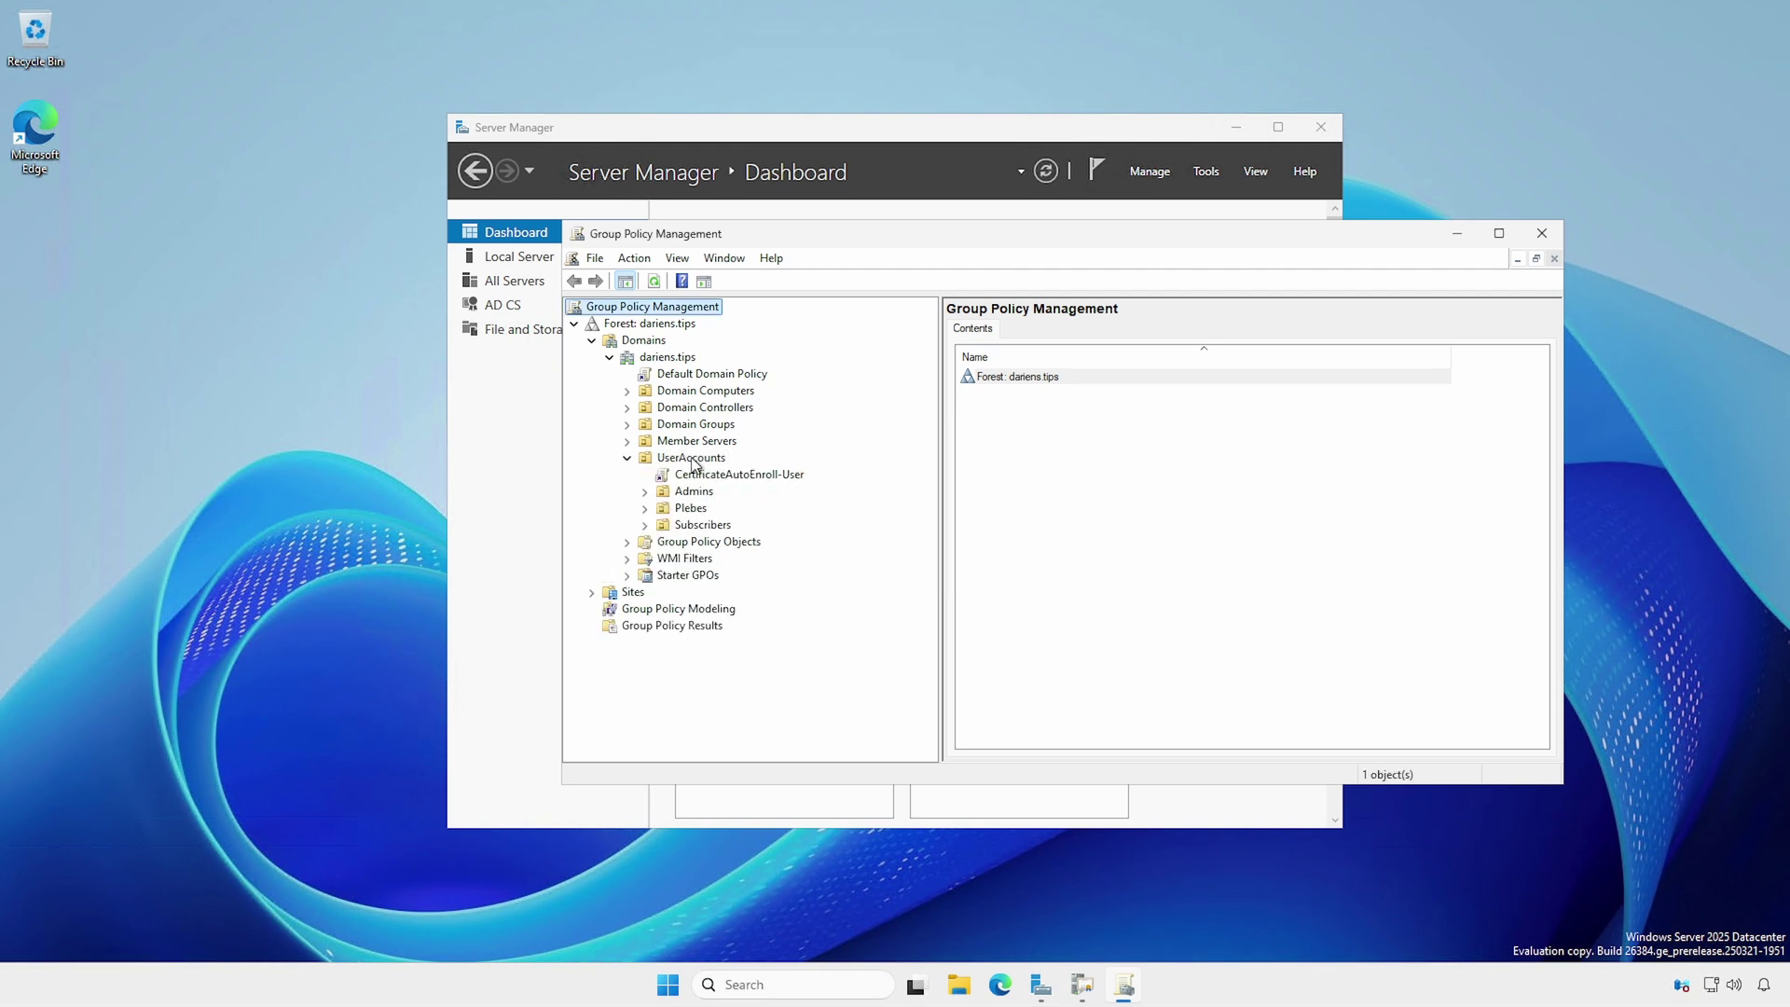
right_click(708, 477)
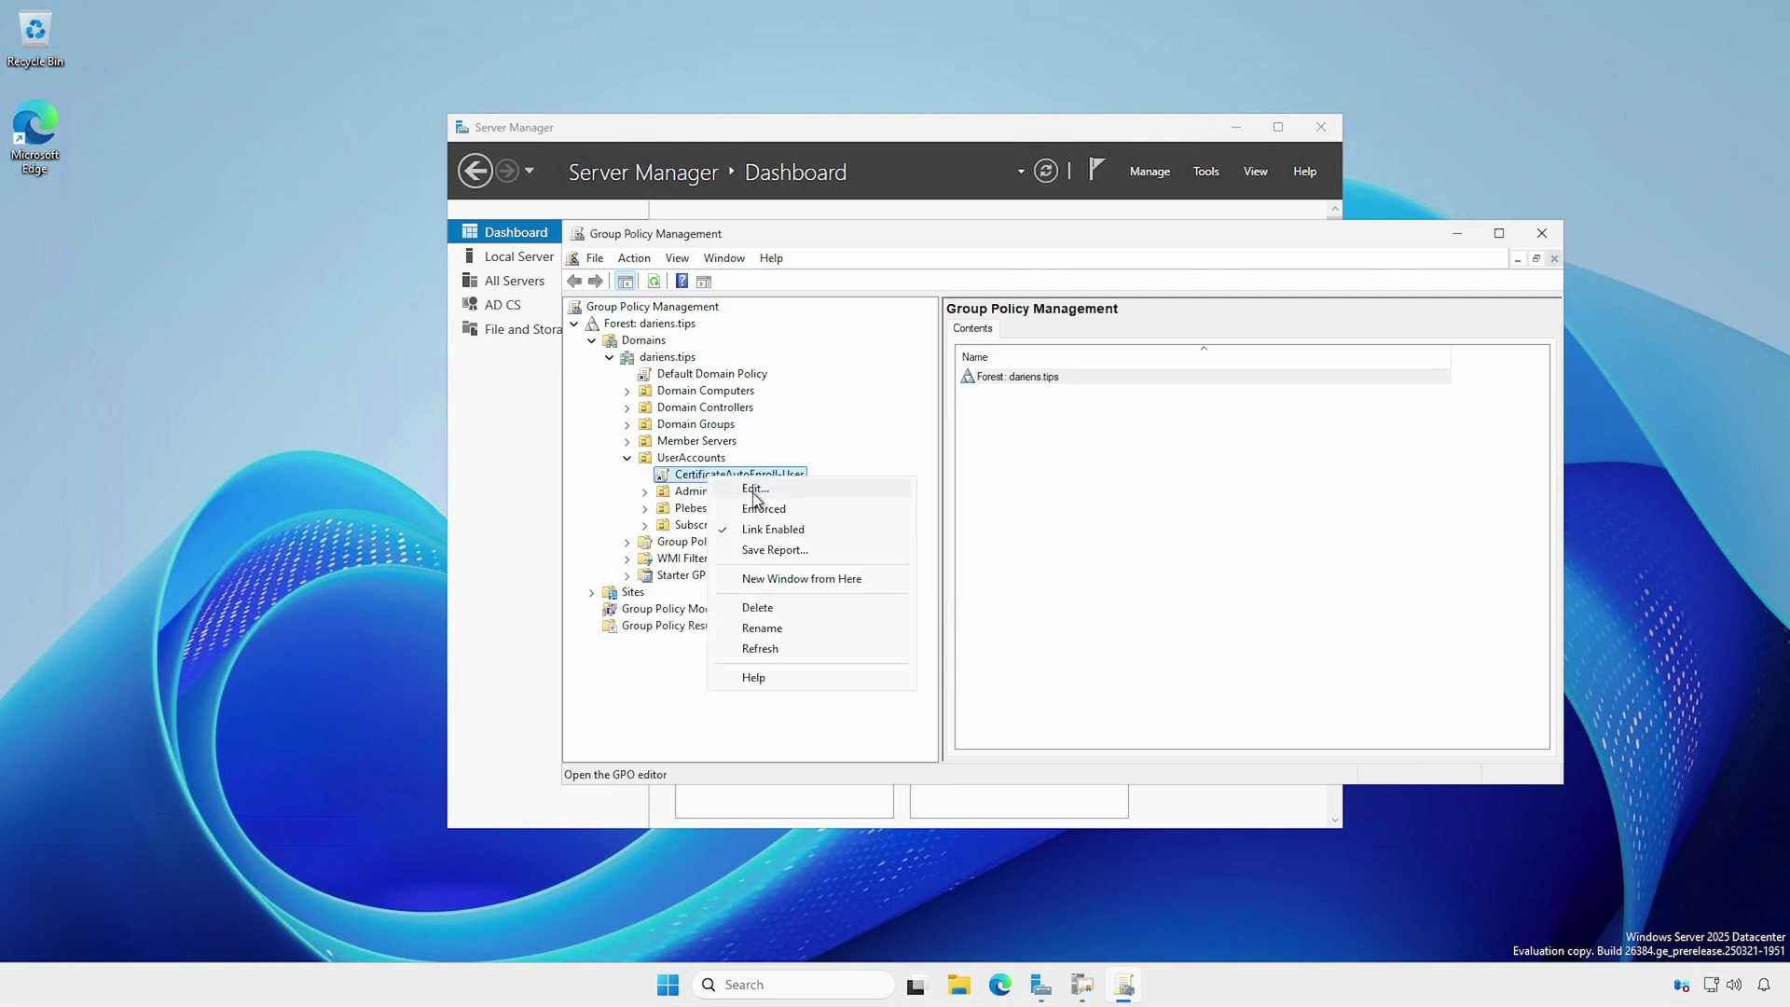
left_click(758, 490)
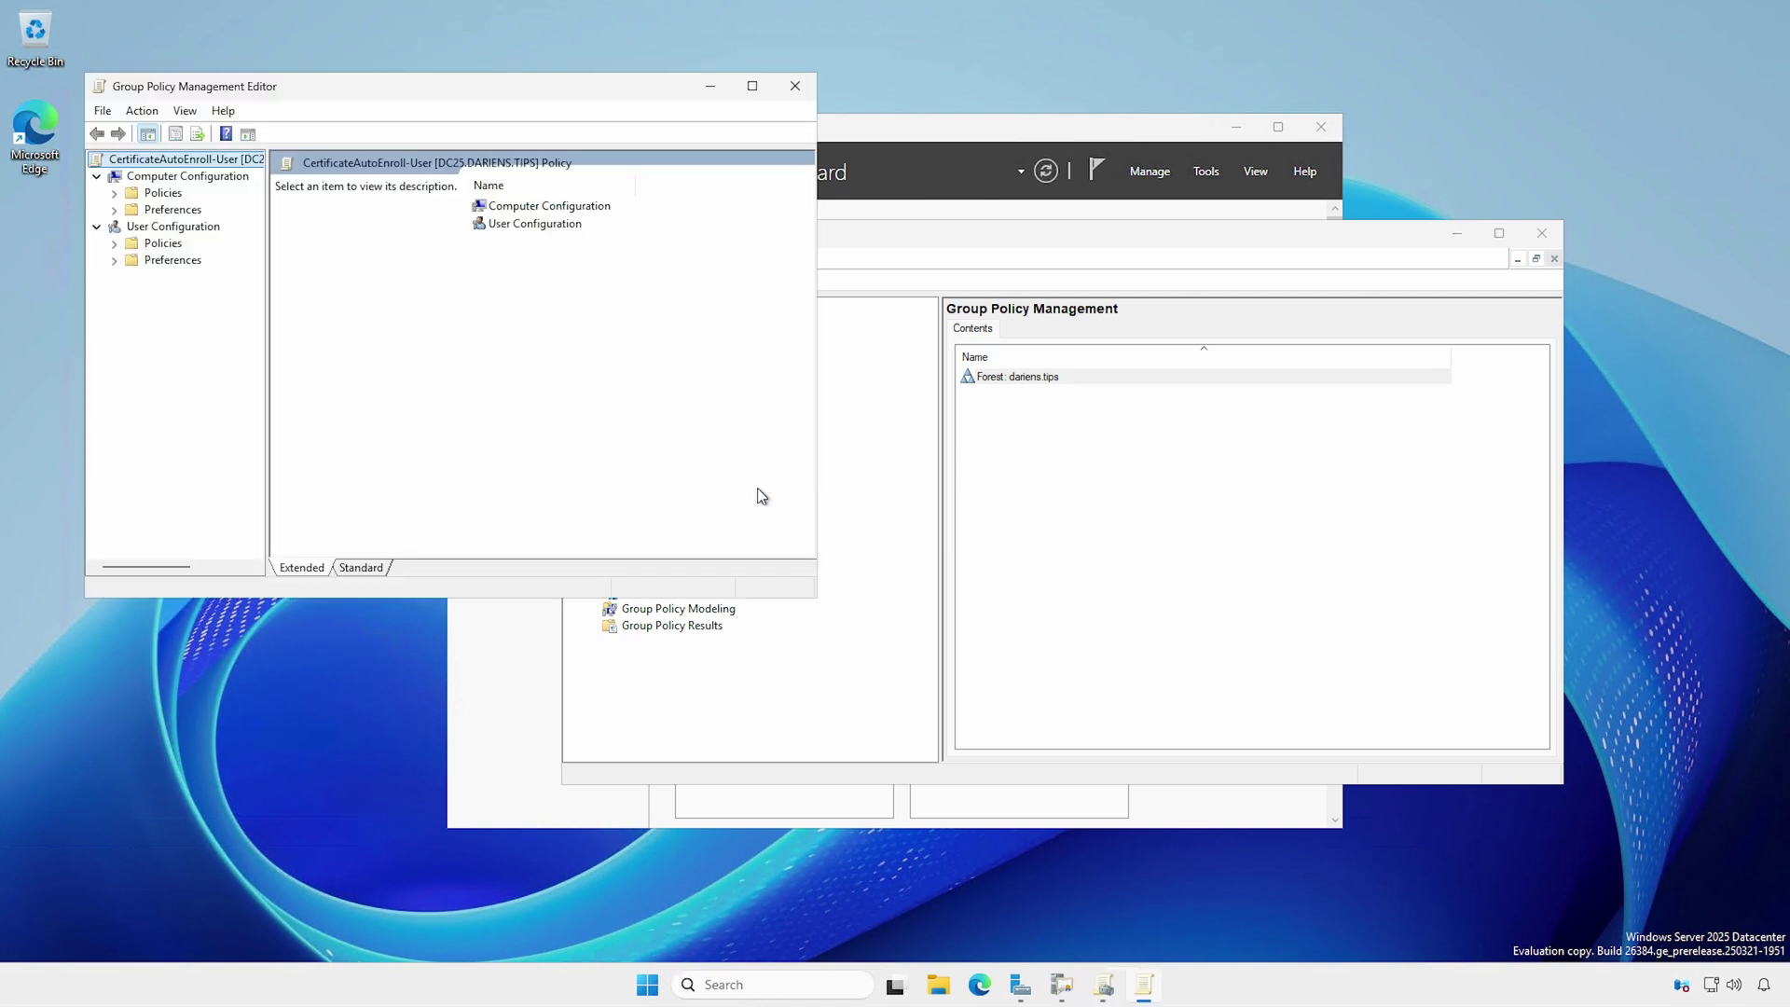
- Navigate to User Configuration > Windows Settings > Security Settings > Public Key Policies
left_click(114, 243)
left_click(132, 277)
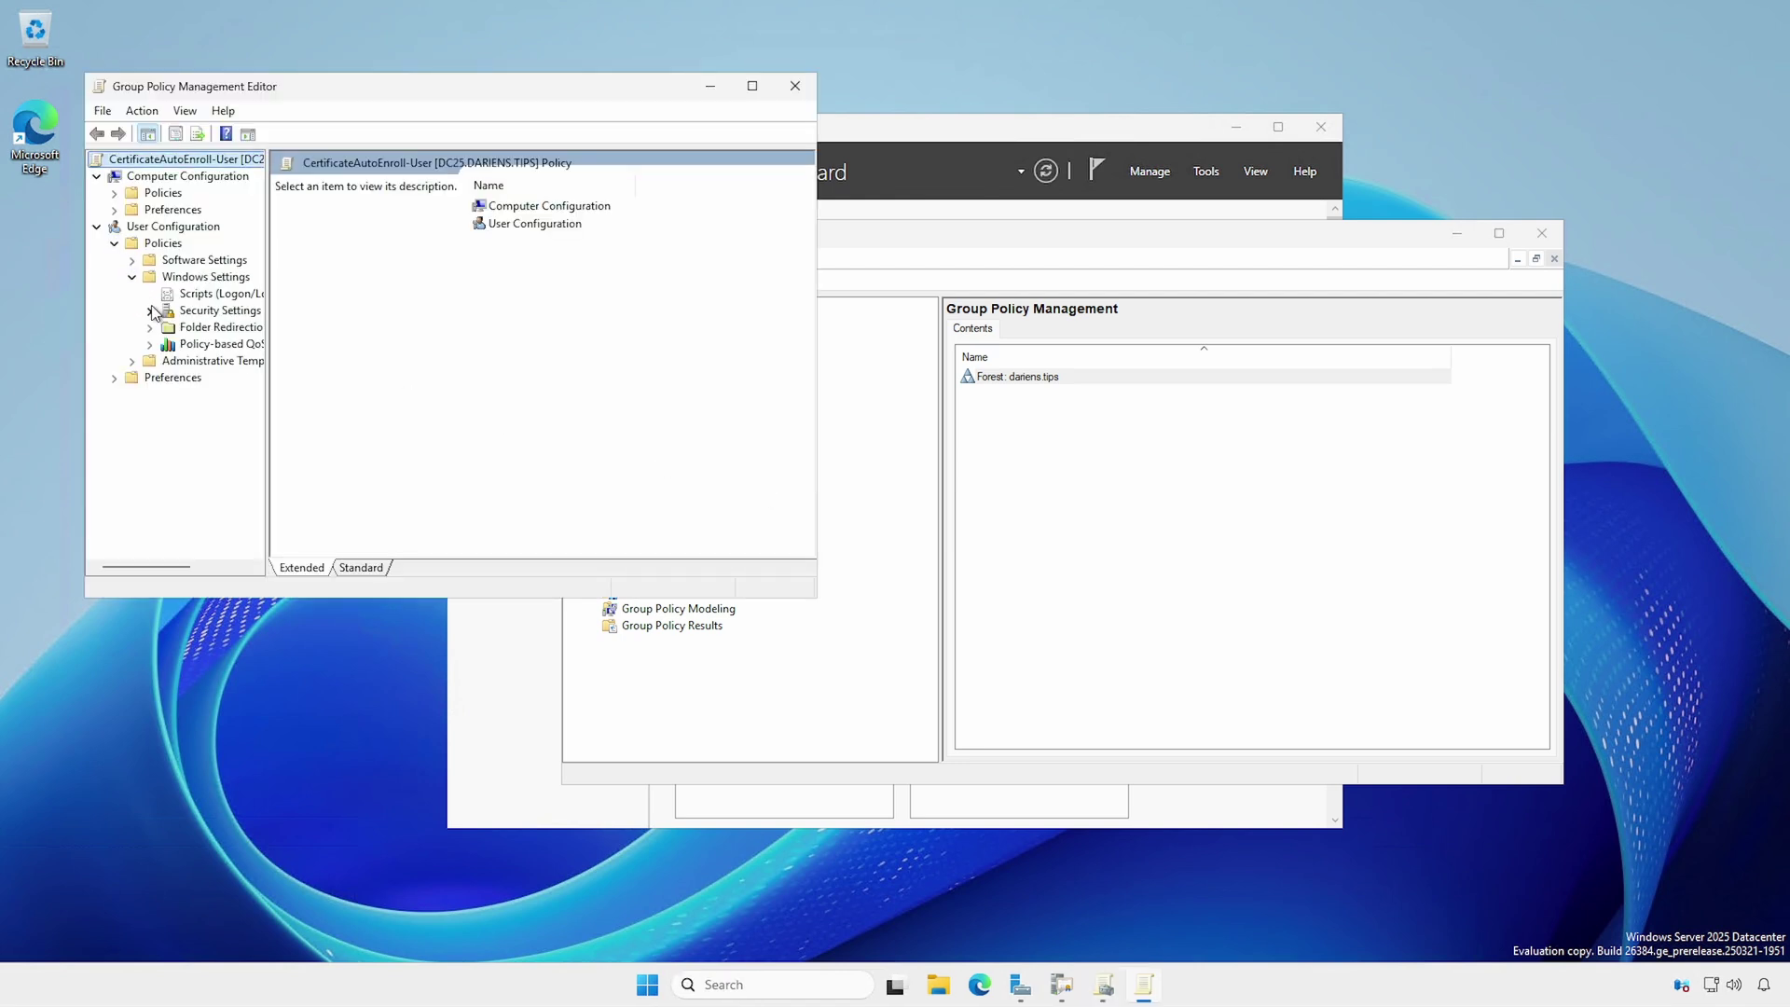
left_click(150, 310)
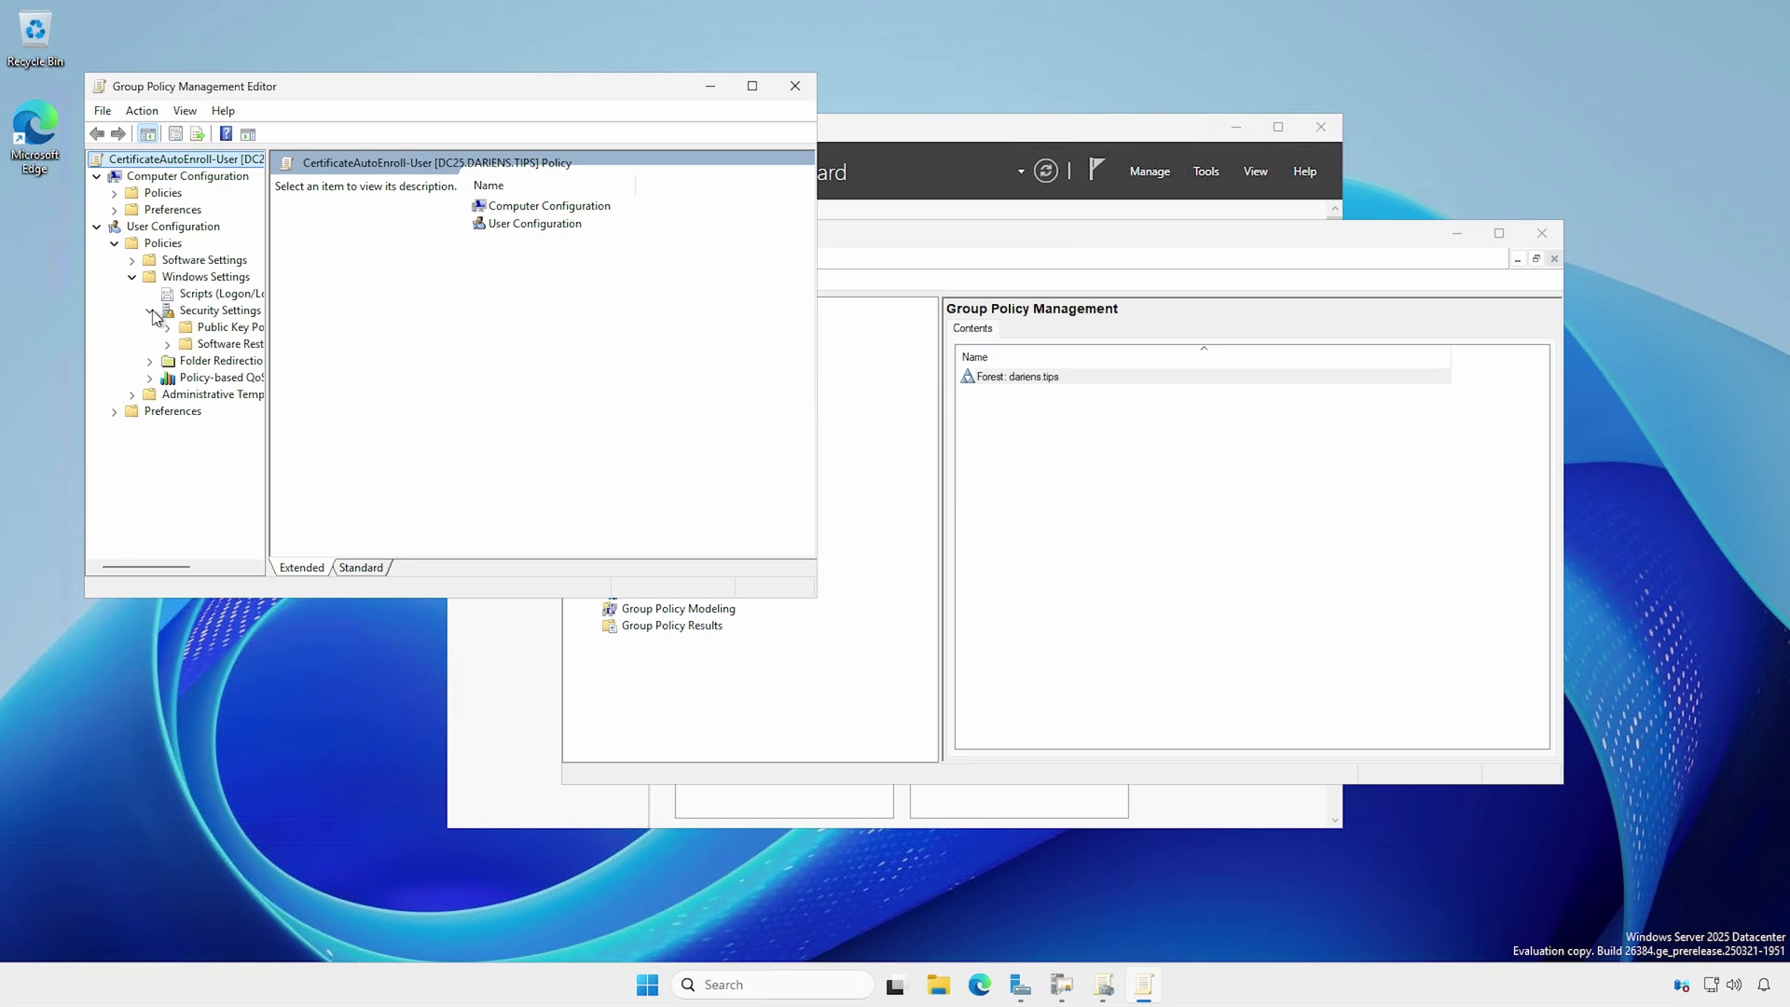
left_click(223, 328)
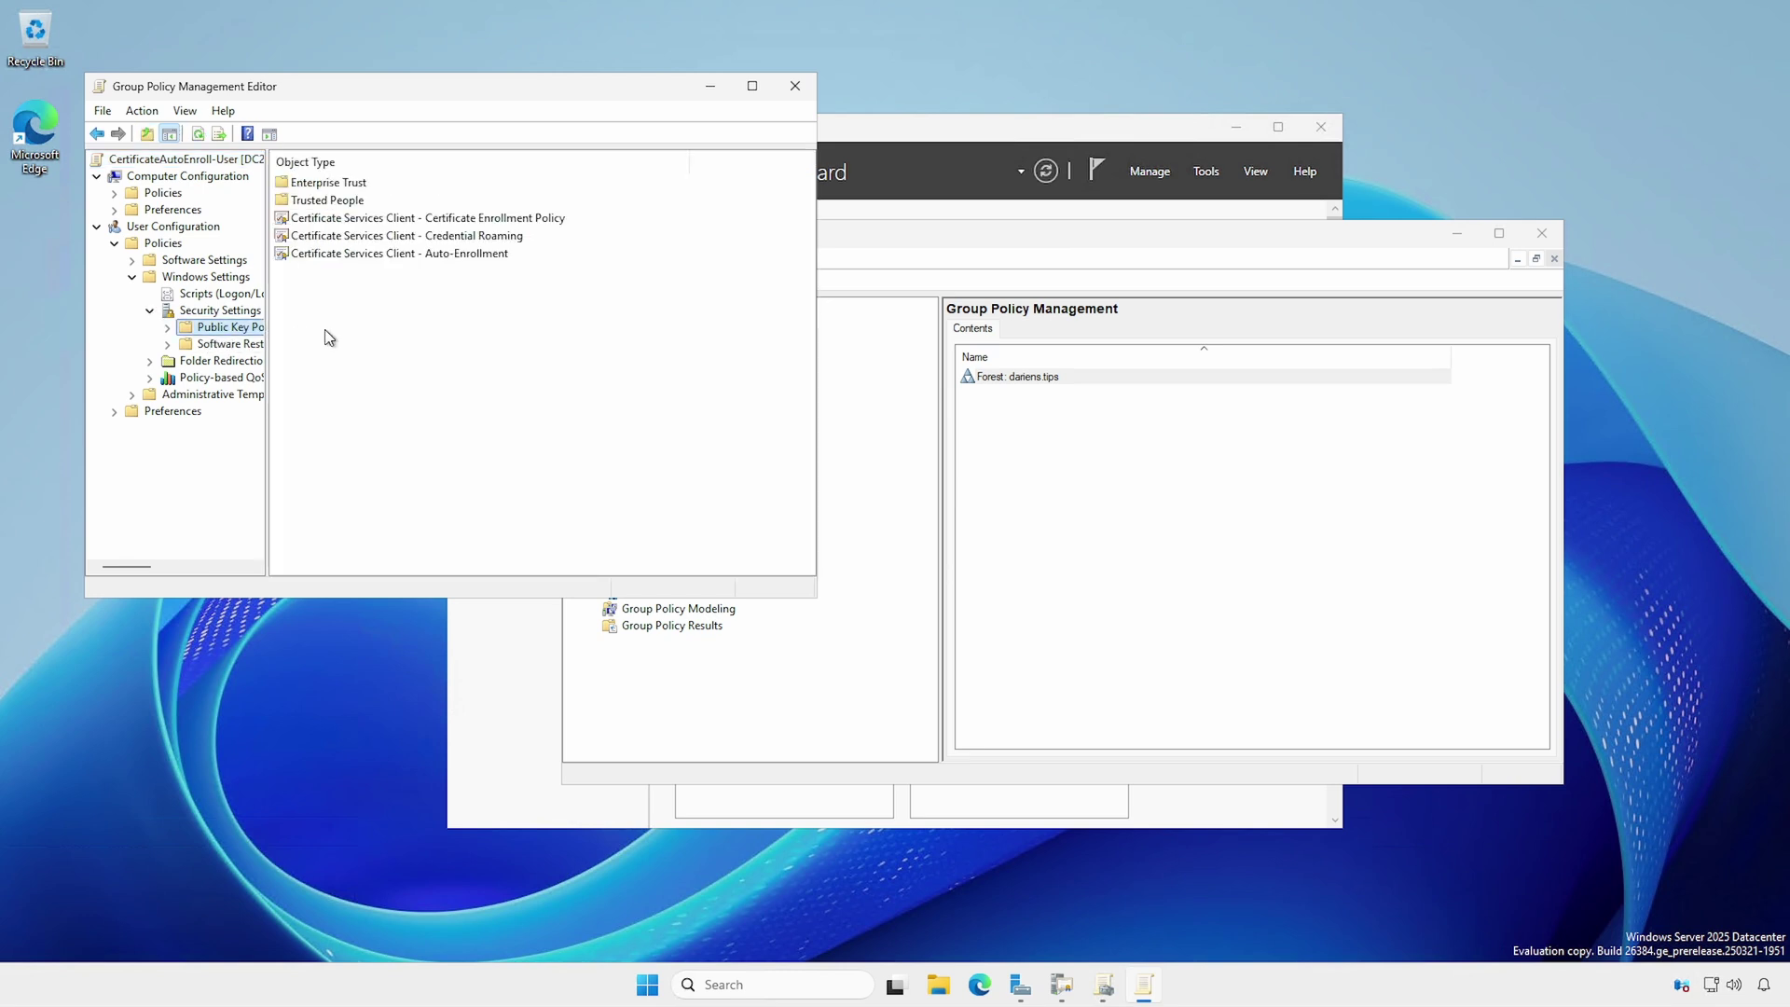
- Set Auto-Enrollment to Enabled with renewal and template-update options, then close both consoles
double_click(332, 253)
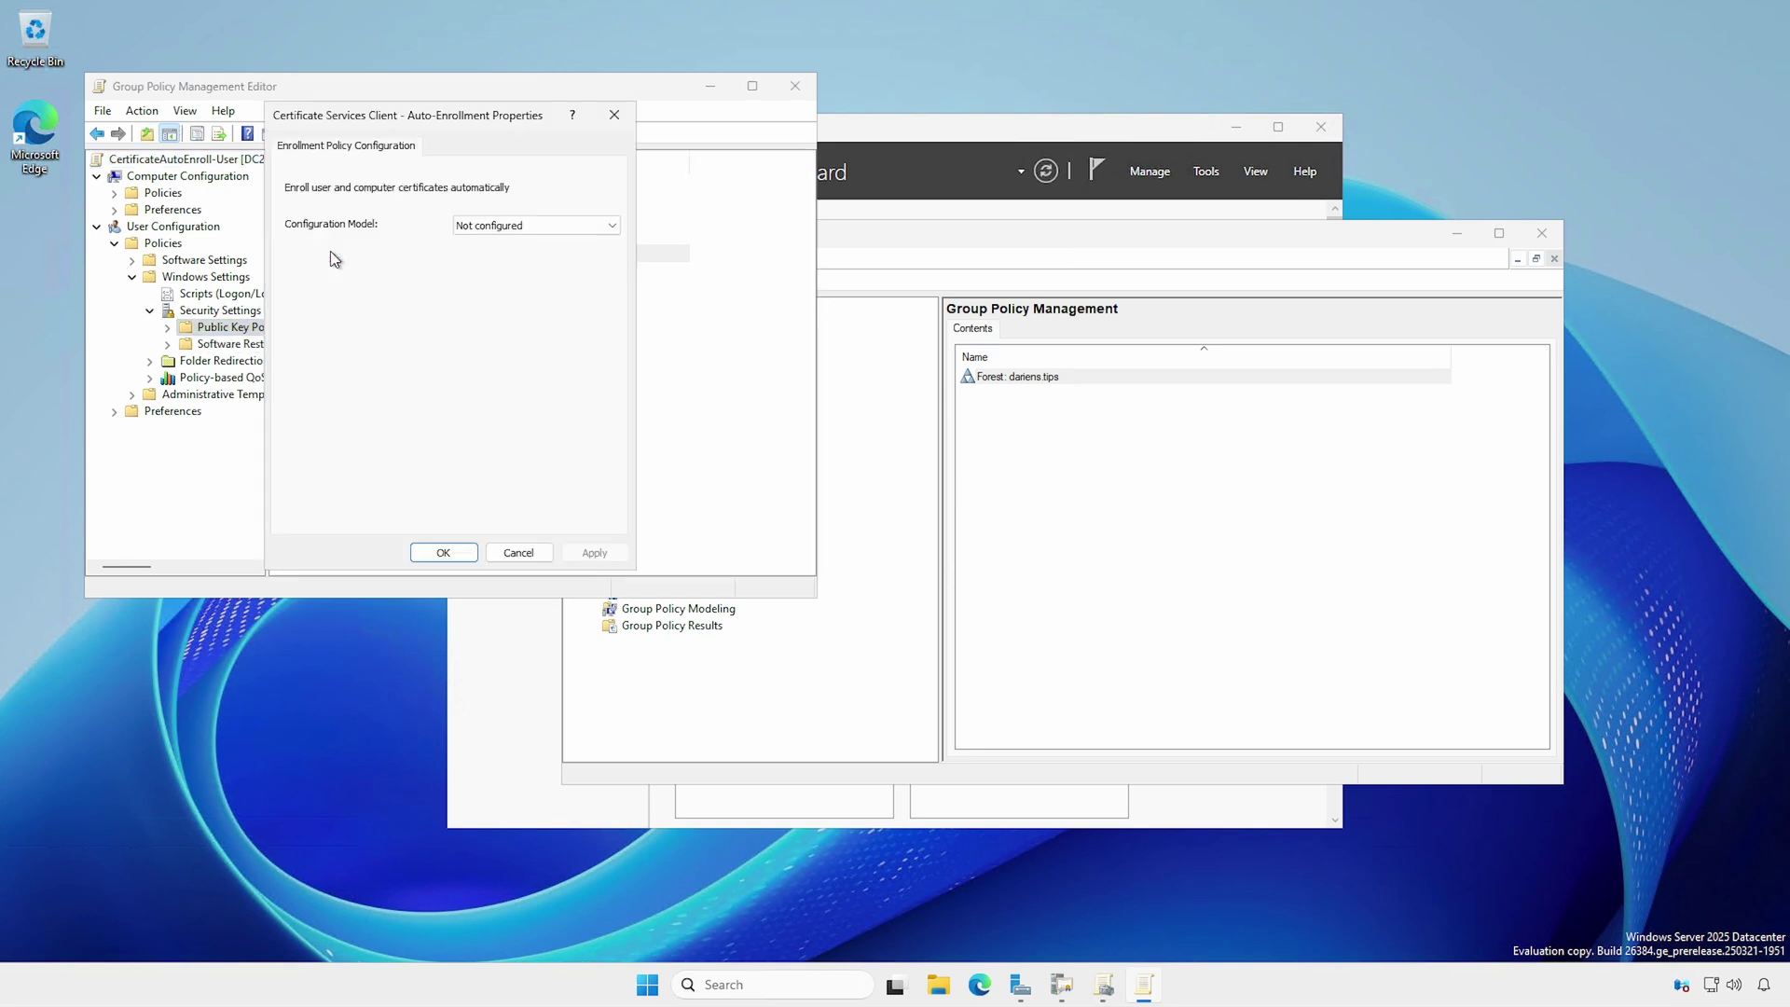
left_click(522, 227)
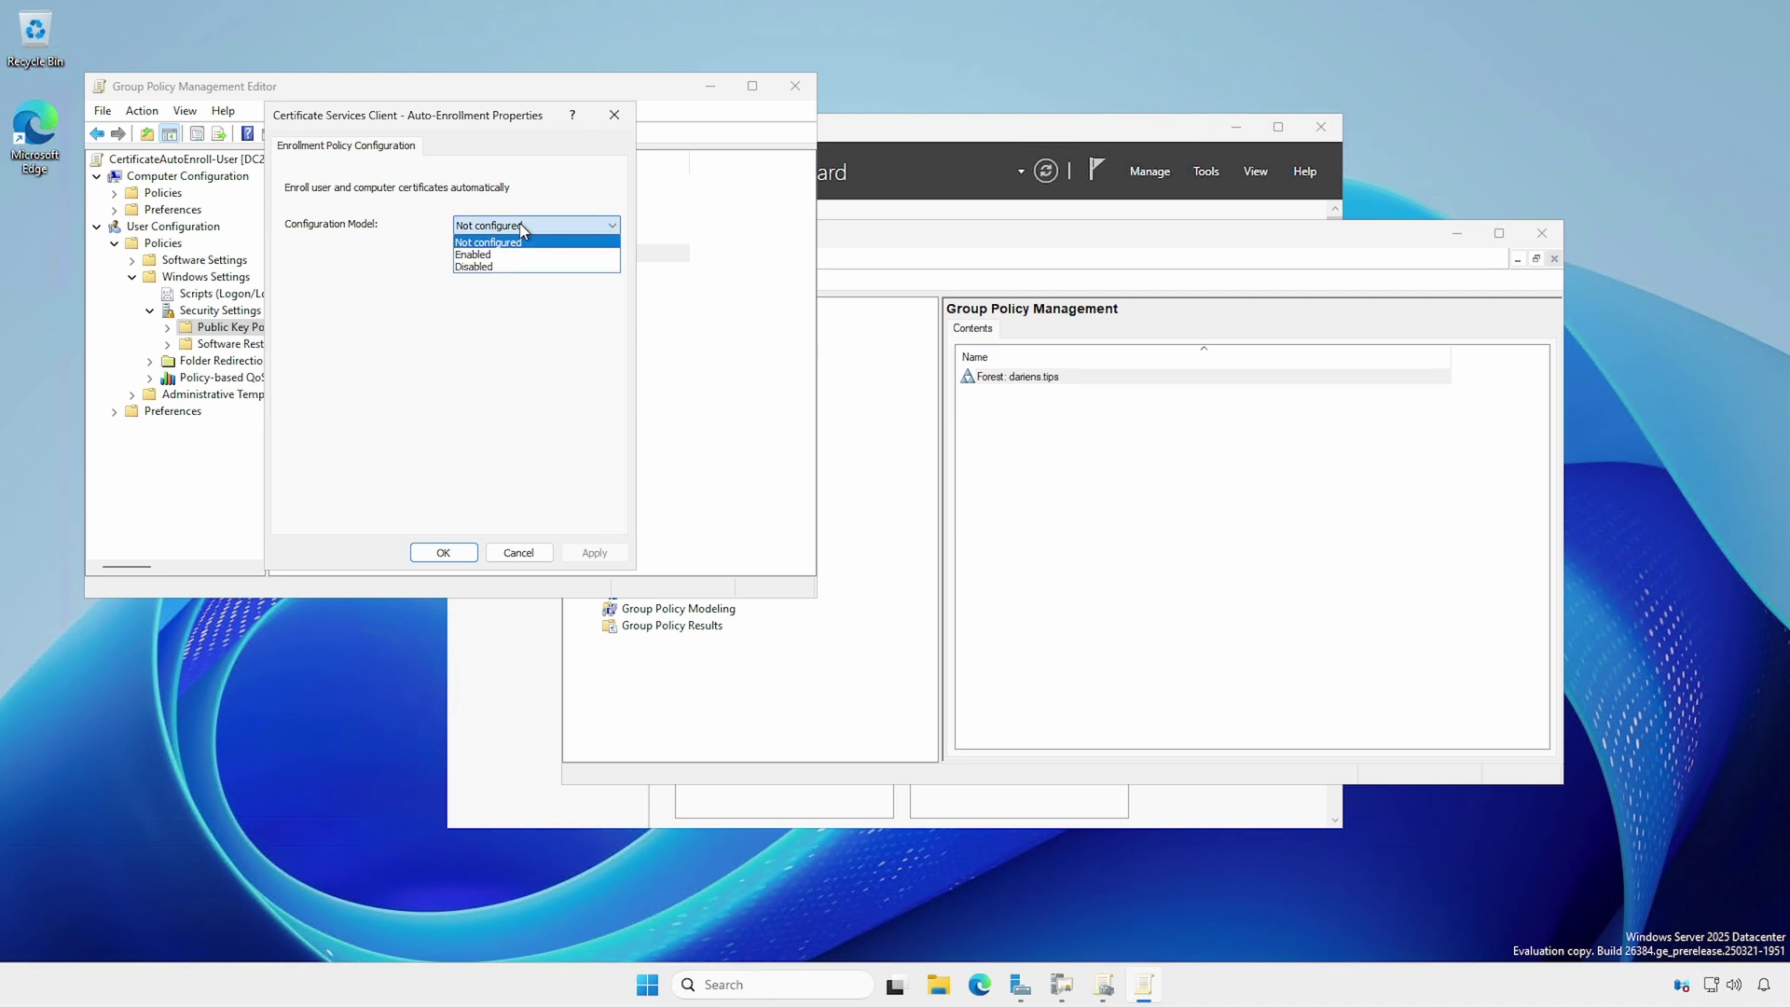
left_click(508, 255)
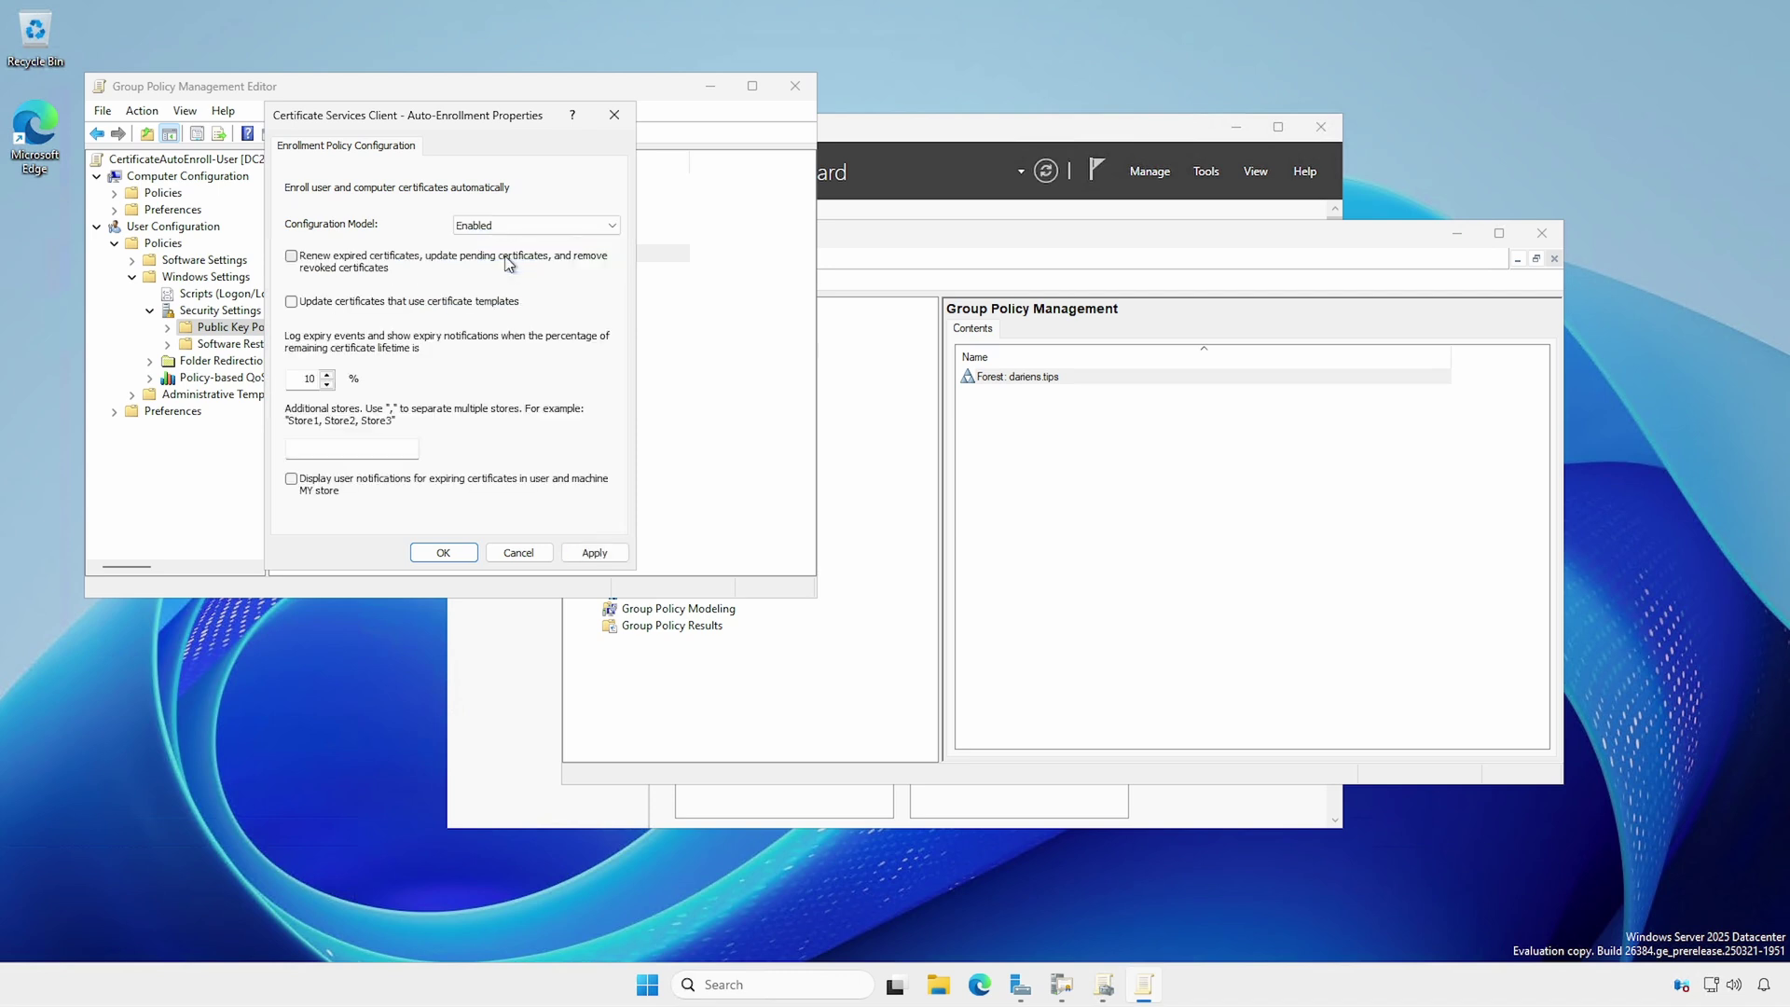
left_click(508, 260)
left_click(487, 302)
left_click(592, 551)
left_click(458, 553)
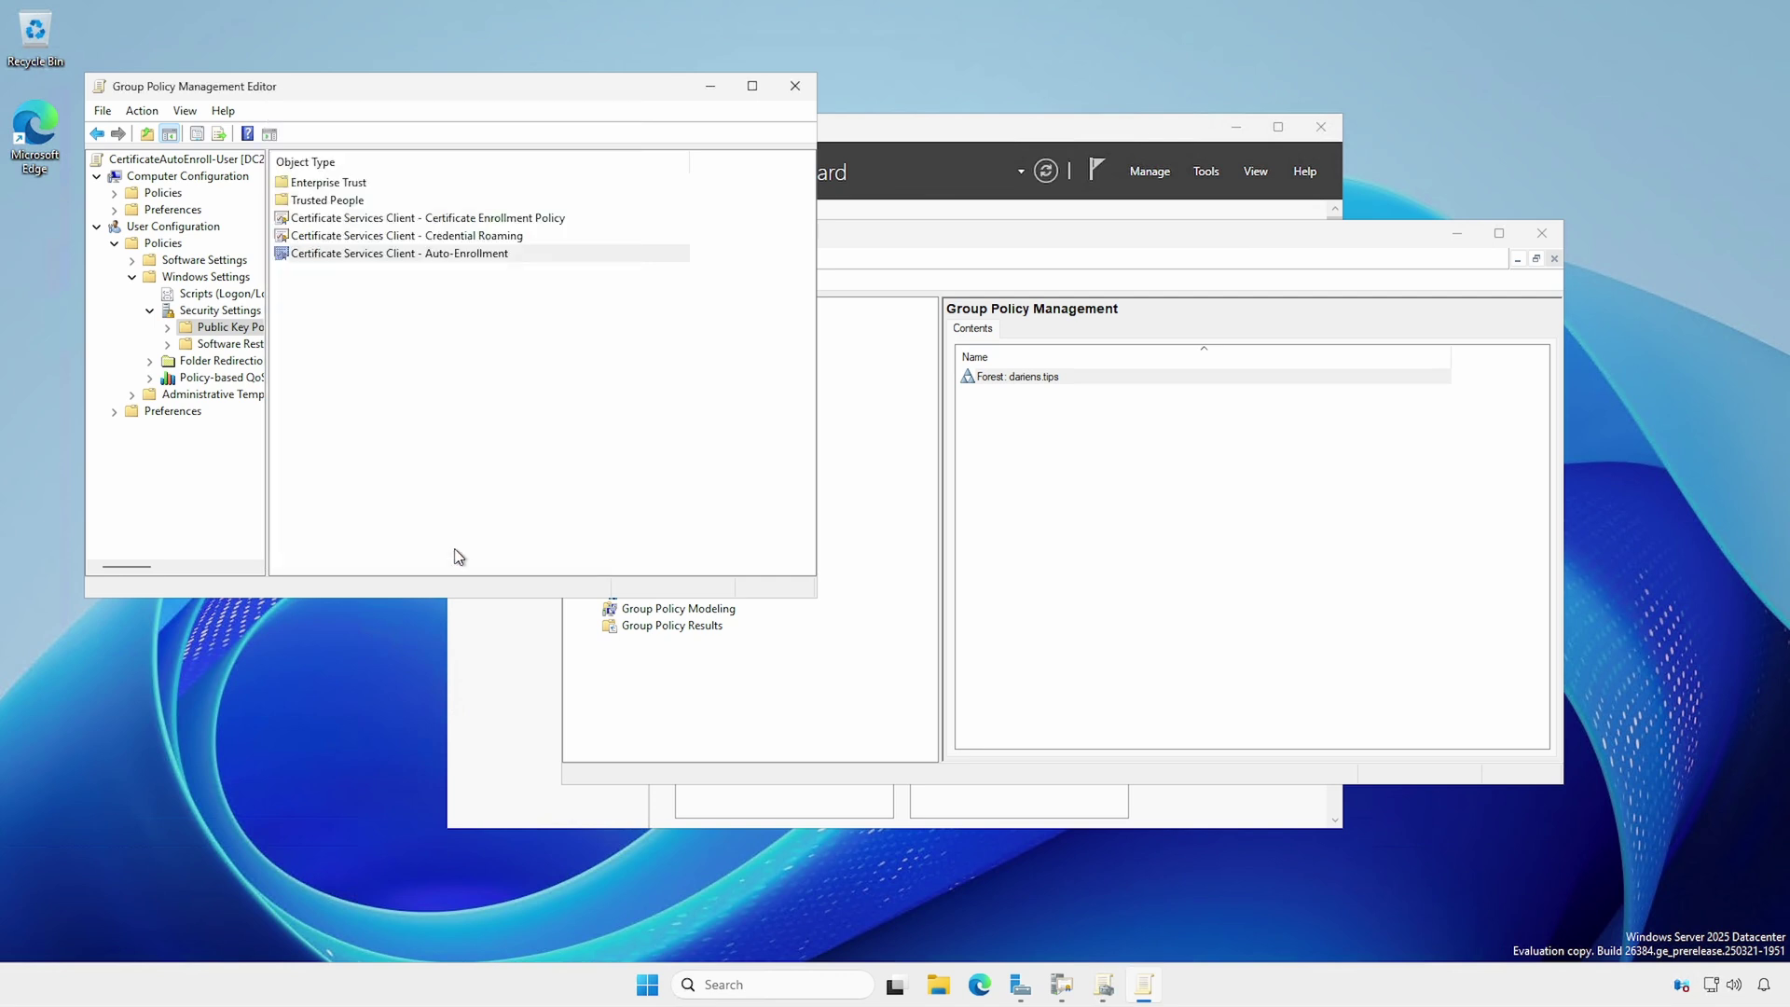
left_click(796, 86)
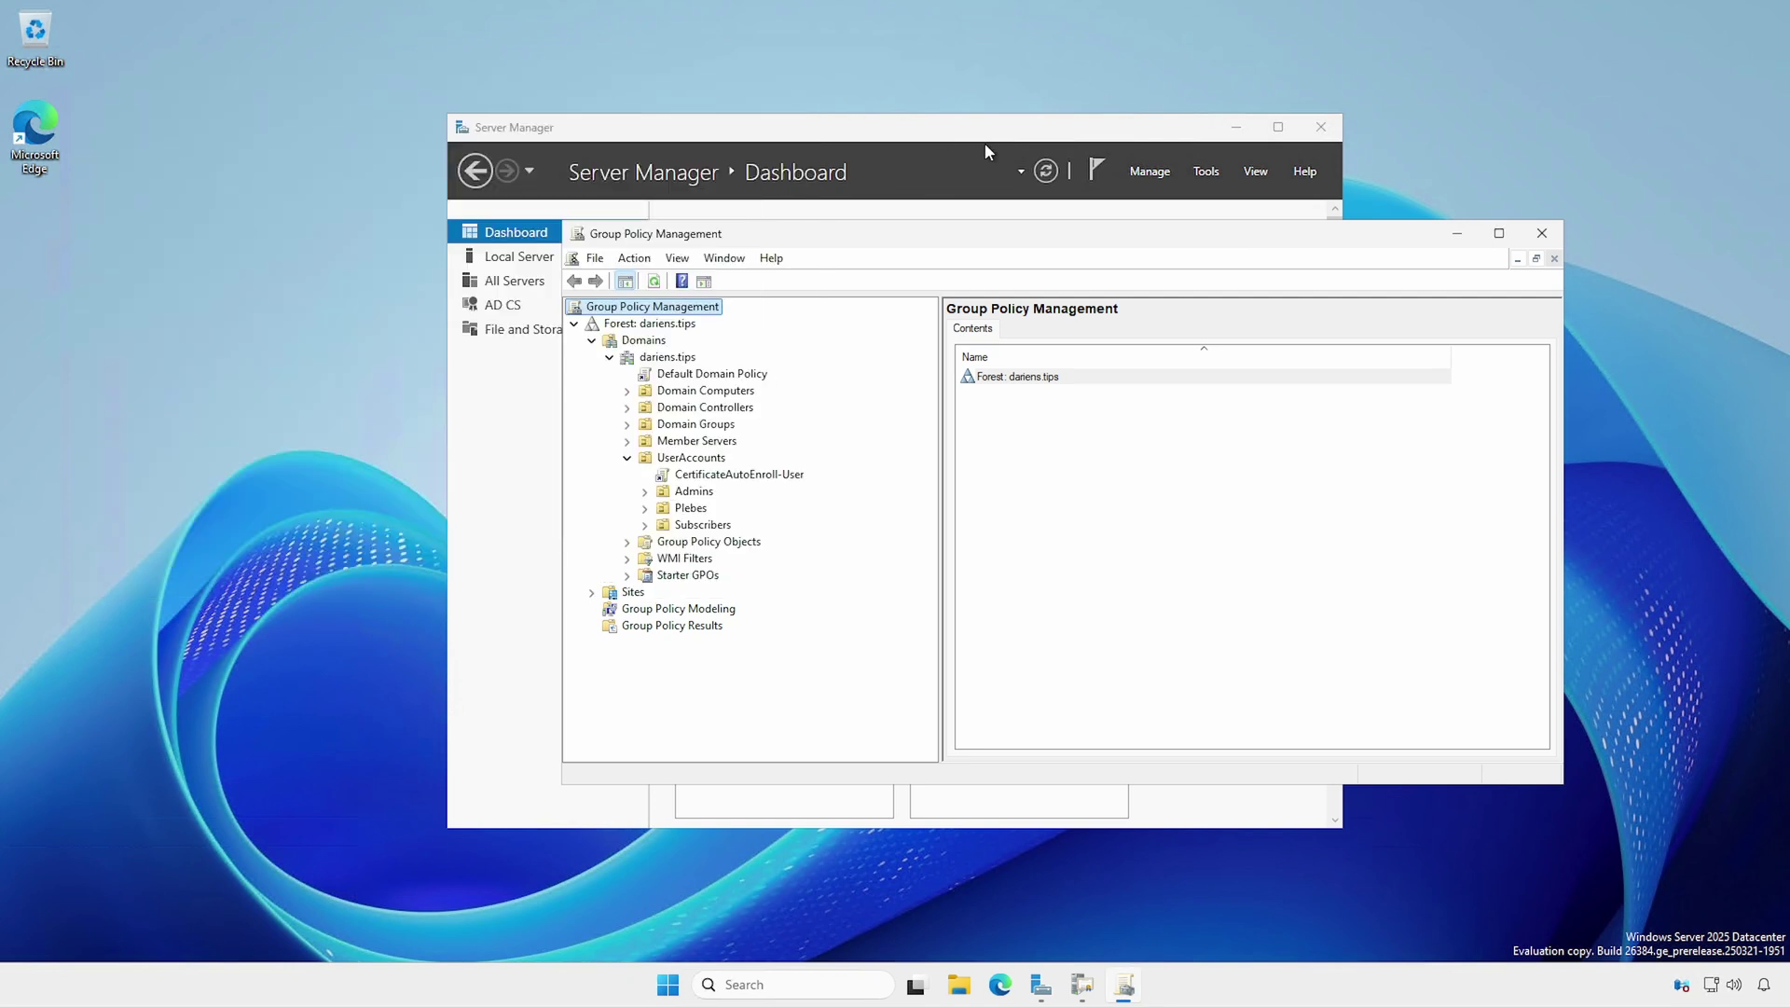
left_click(1548, 235)
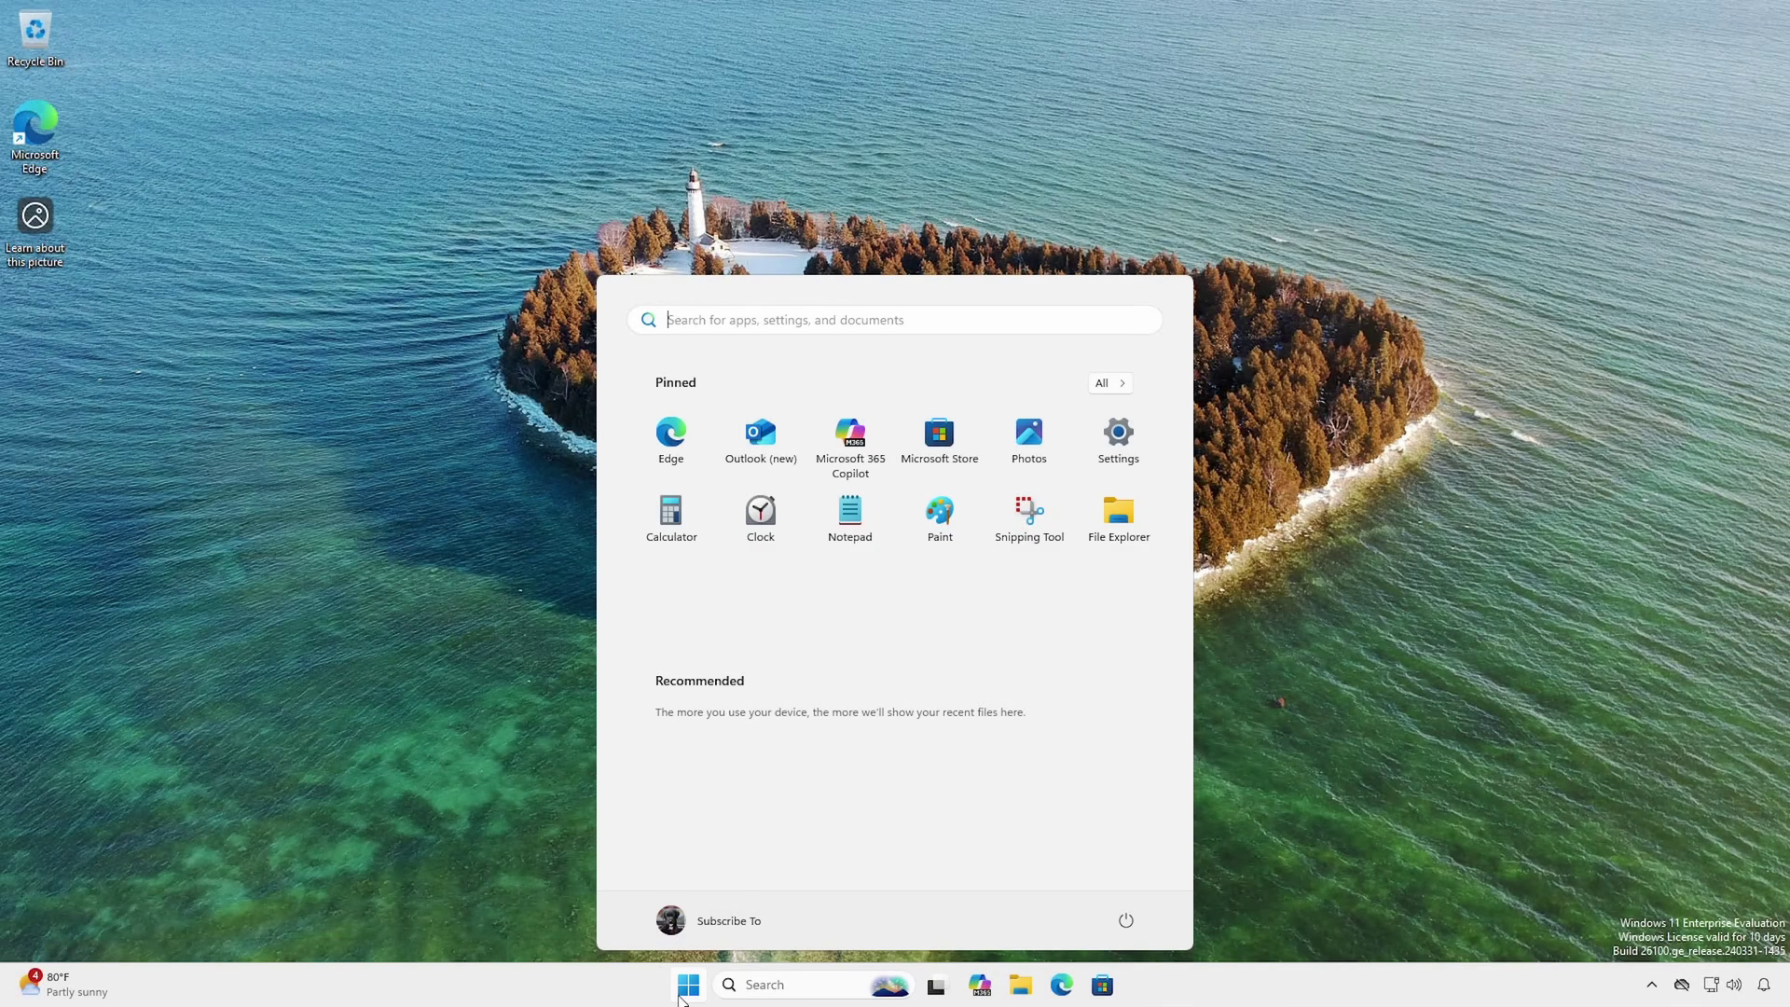
- In a new terminal, list Cert:\CurrentUser\My and show all properties of certificate 0B6A9433…42B5
right_click(684, 988)
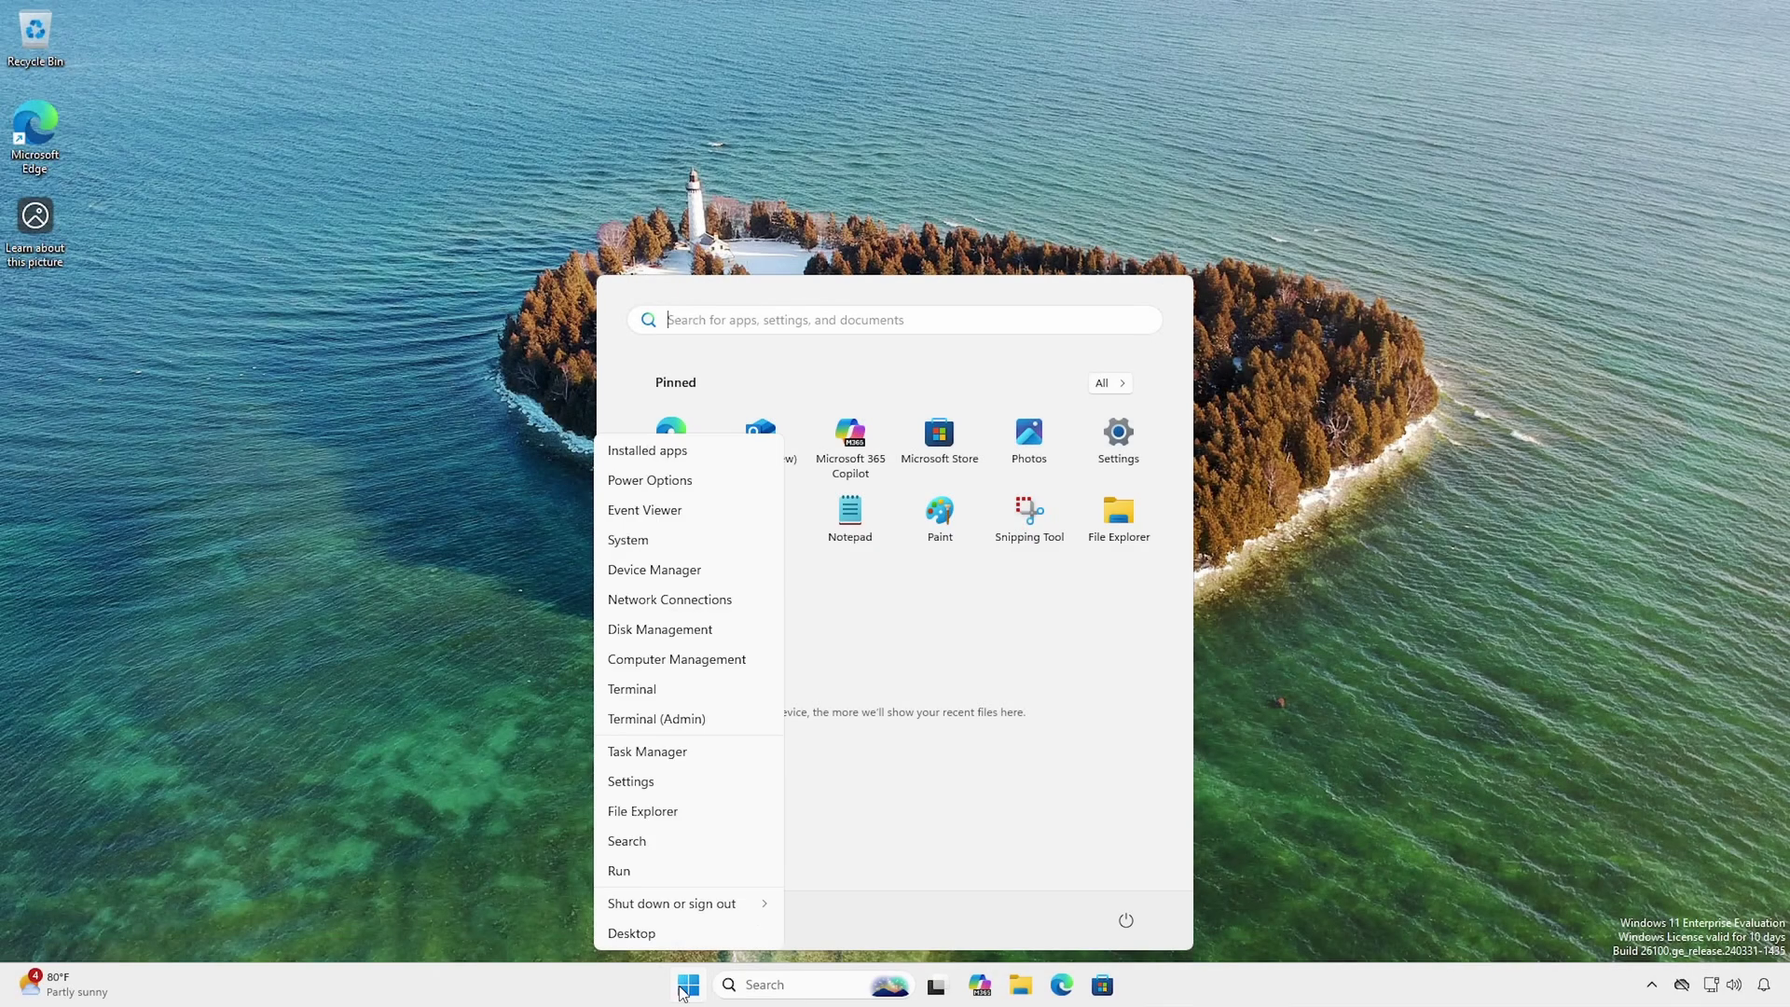
left_click(679, 690)
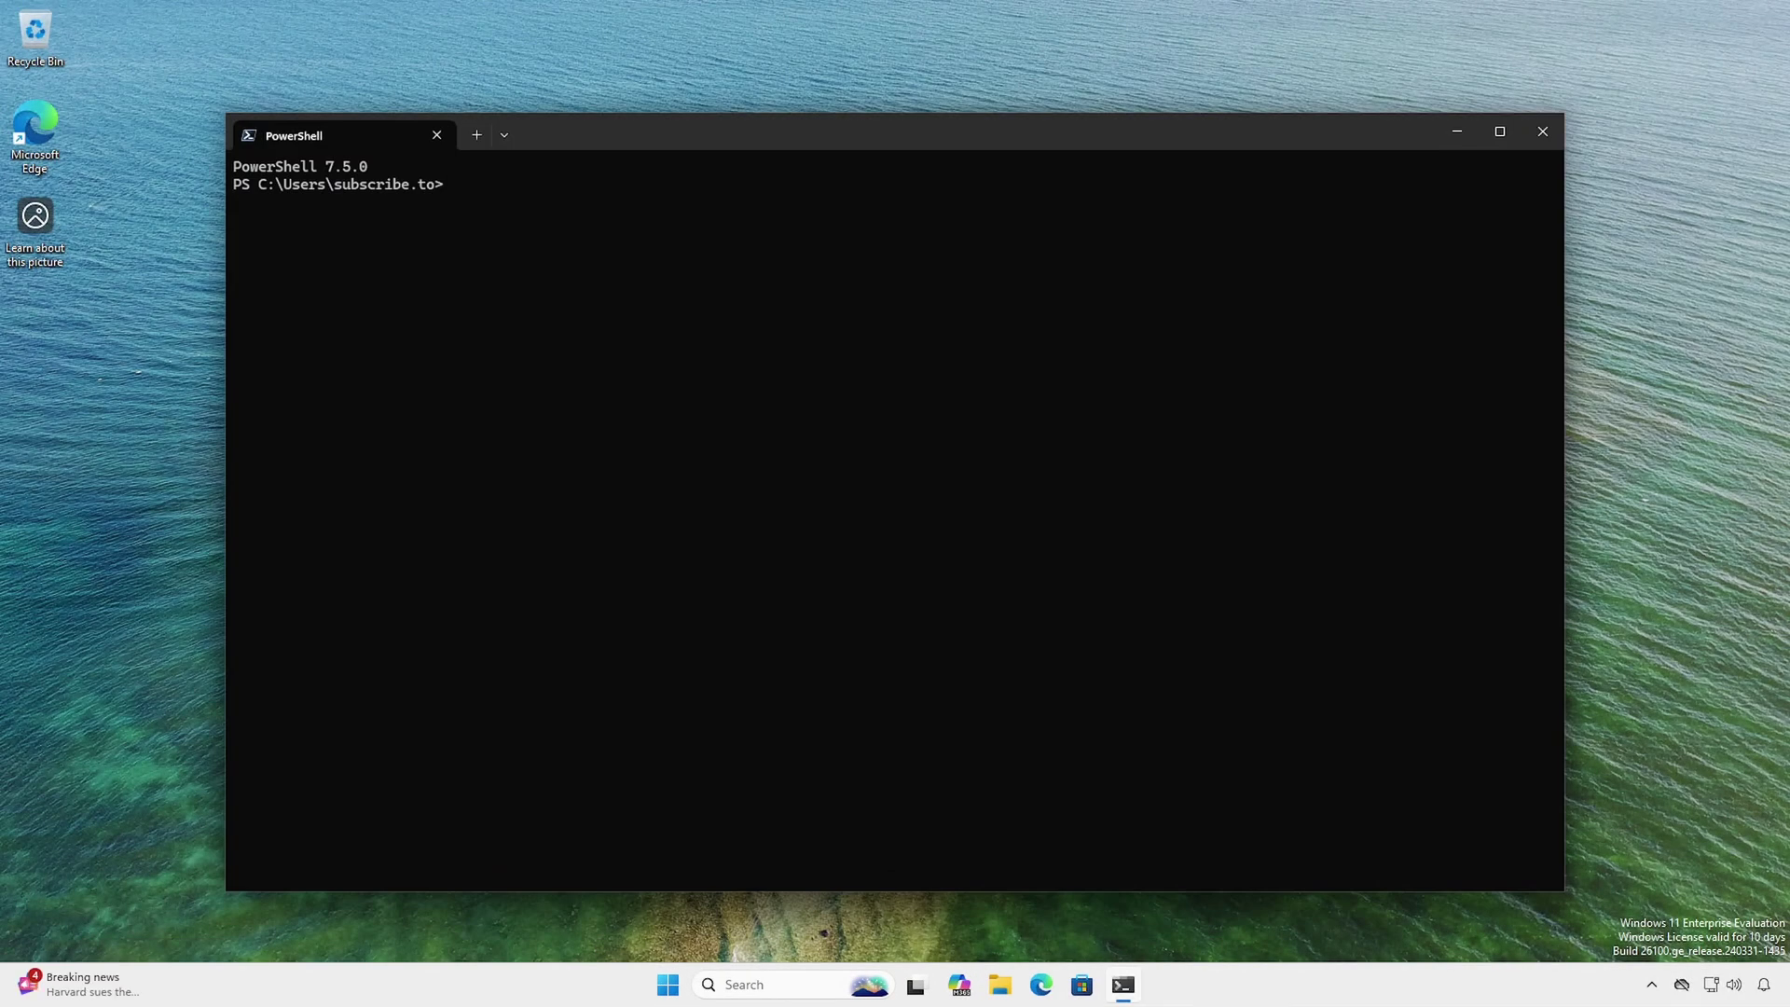
type("dir Cert:\\CurrentUser\\My\\")
key("Return")
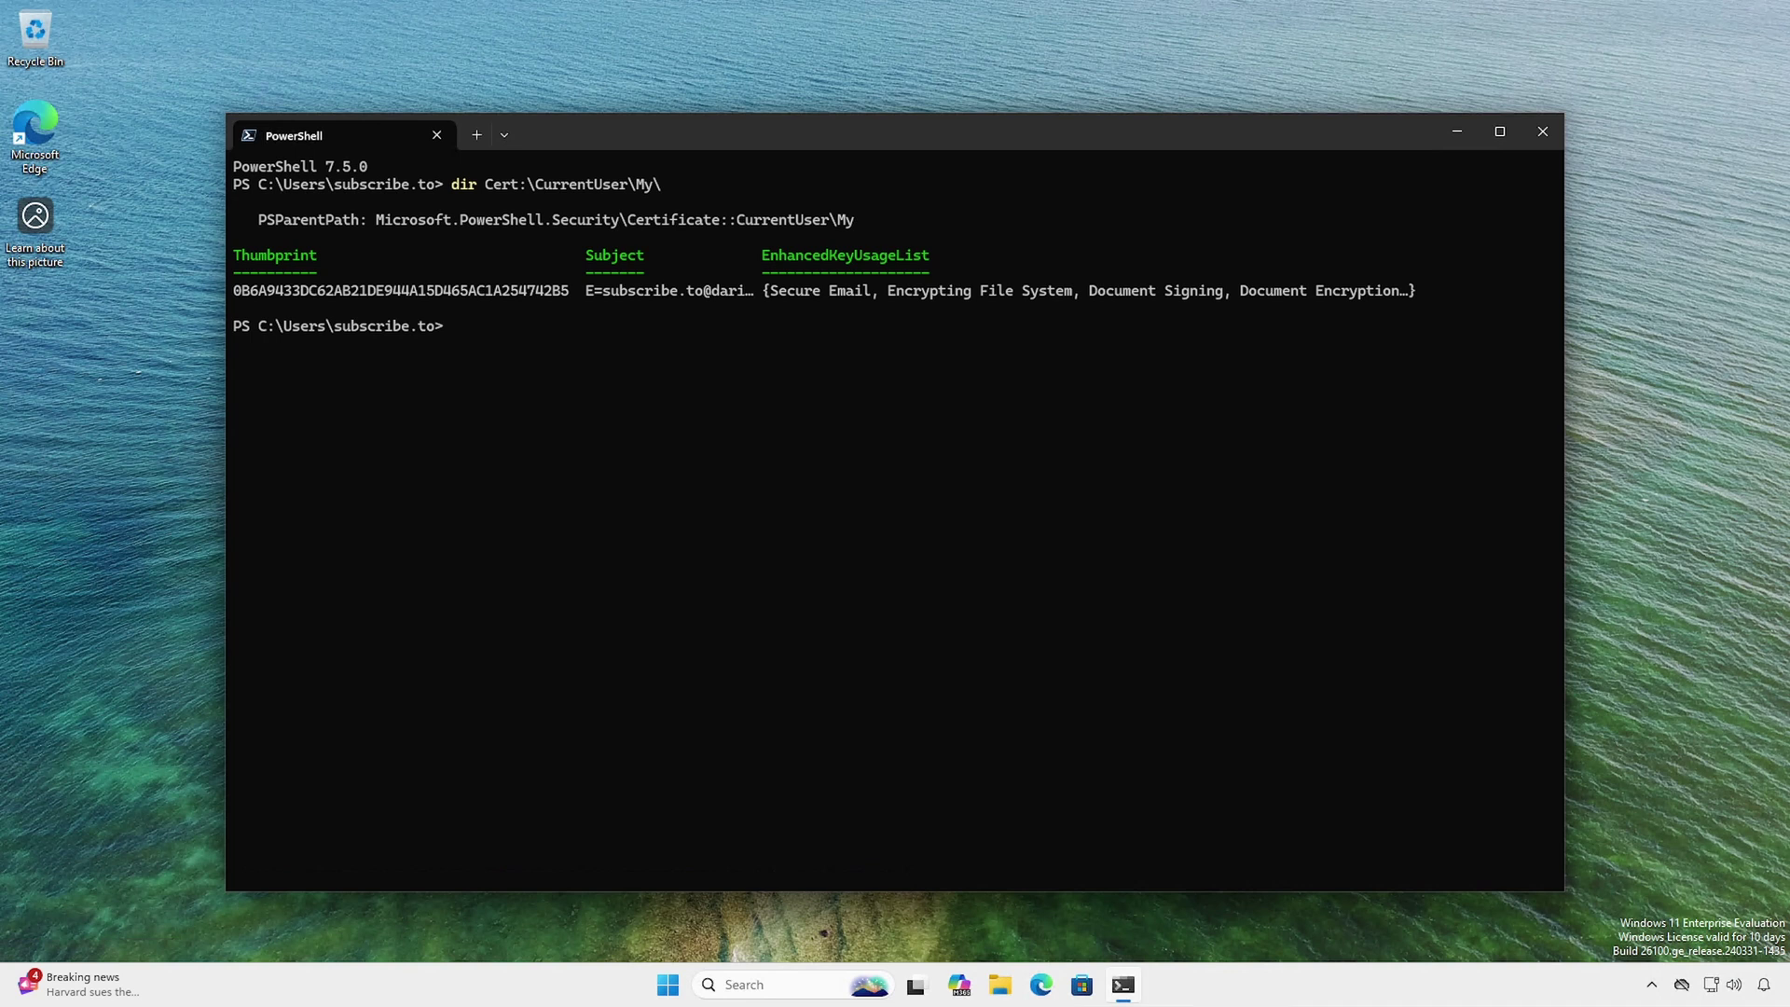
type("get-item Cert:\\CurrentUser\\my\\0B6A9433DC62AB21DE944A15D465AC1A254742B5 | Select-Object *")
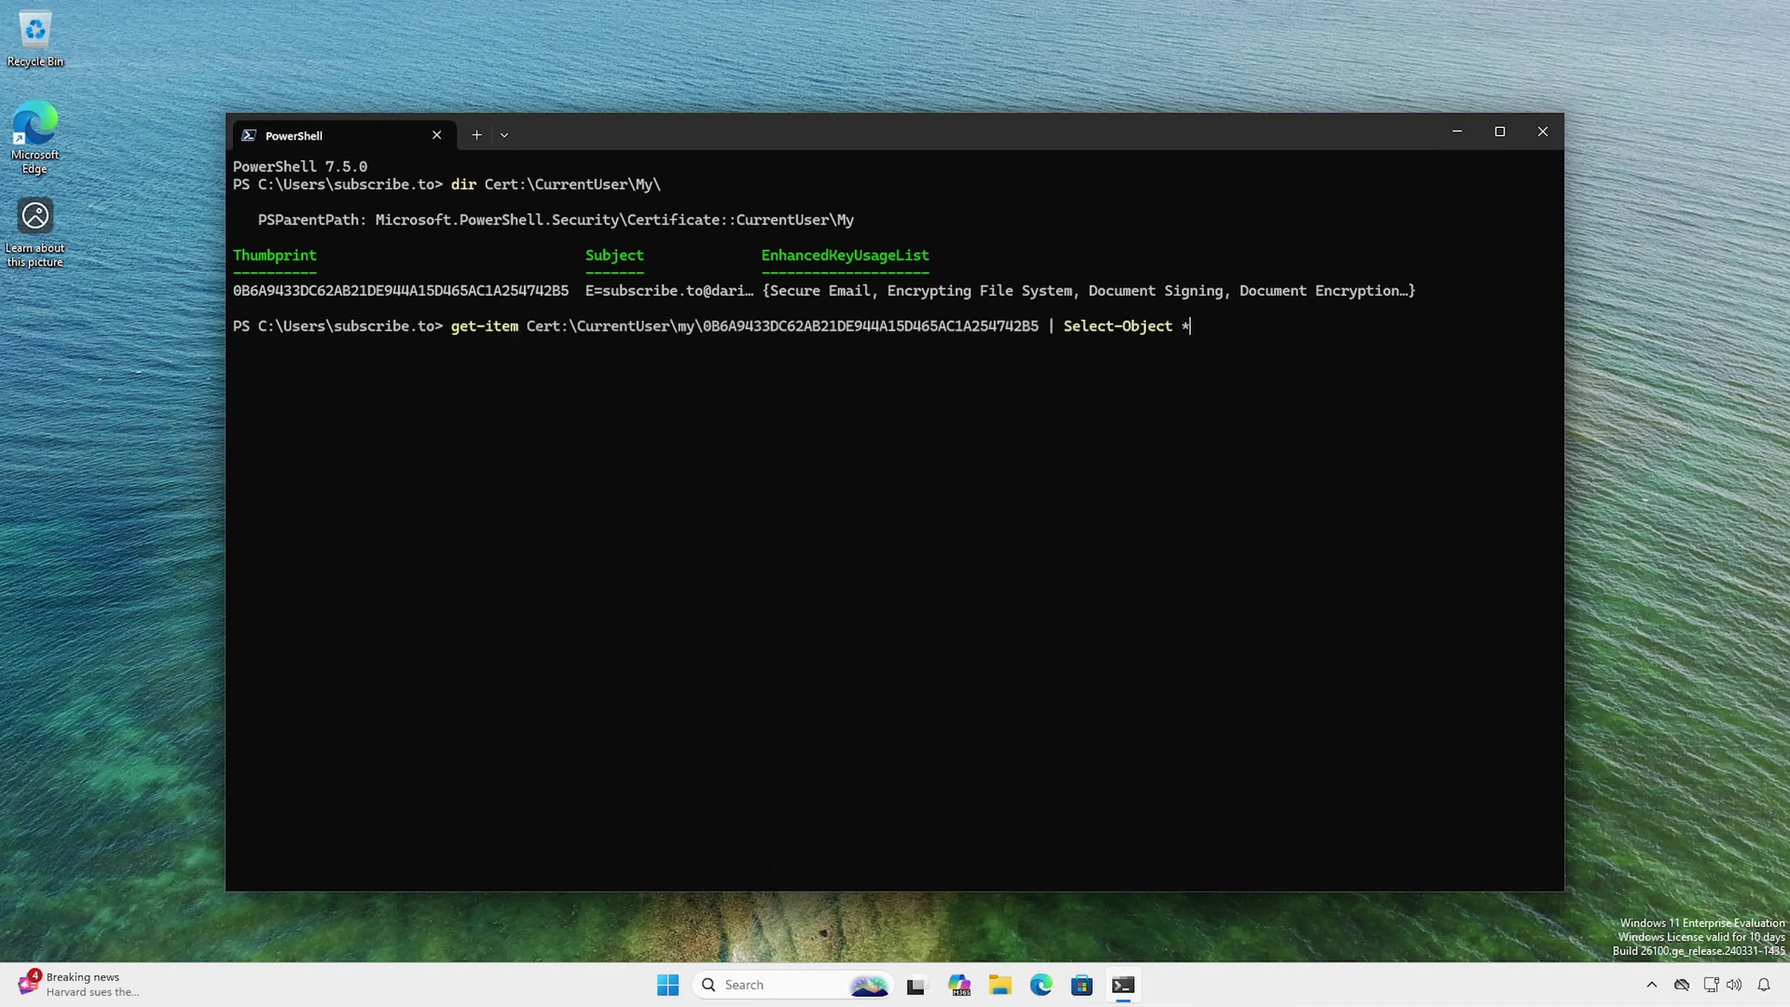
key("Return")
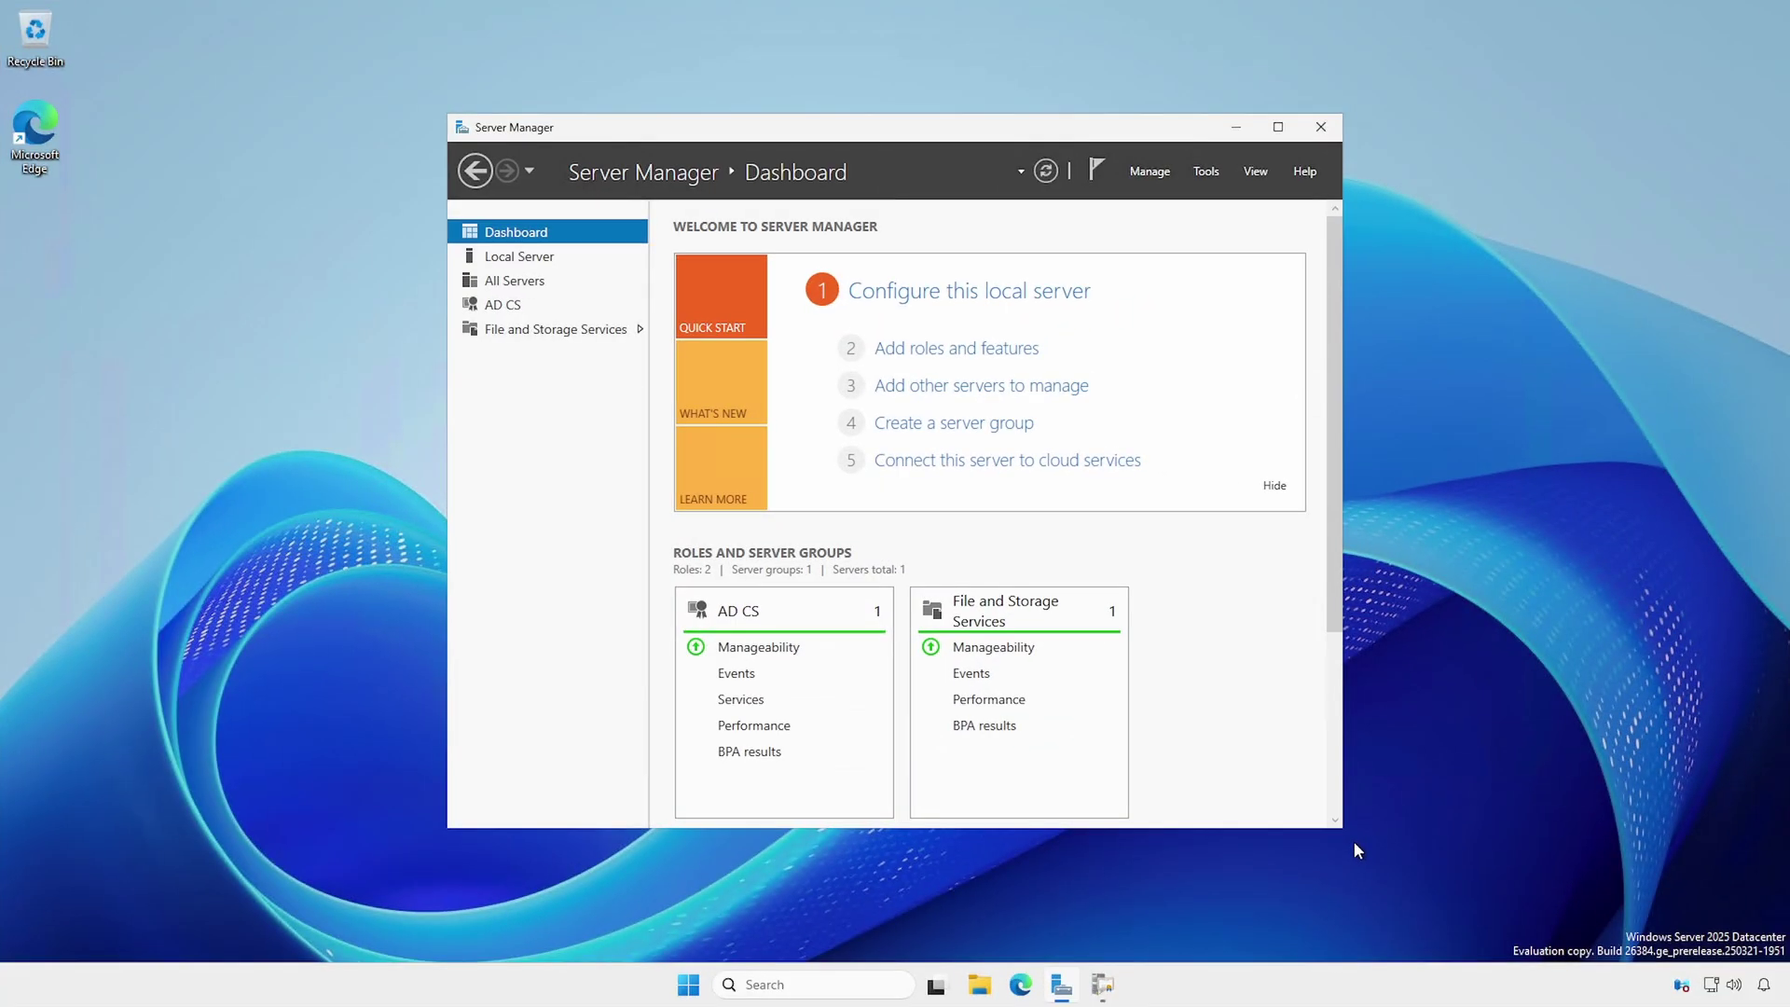
- Search 'sub' in Active Directory Administrative Center and view that user's Published Certificates
left_click(1206, 173)
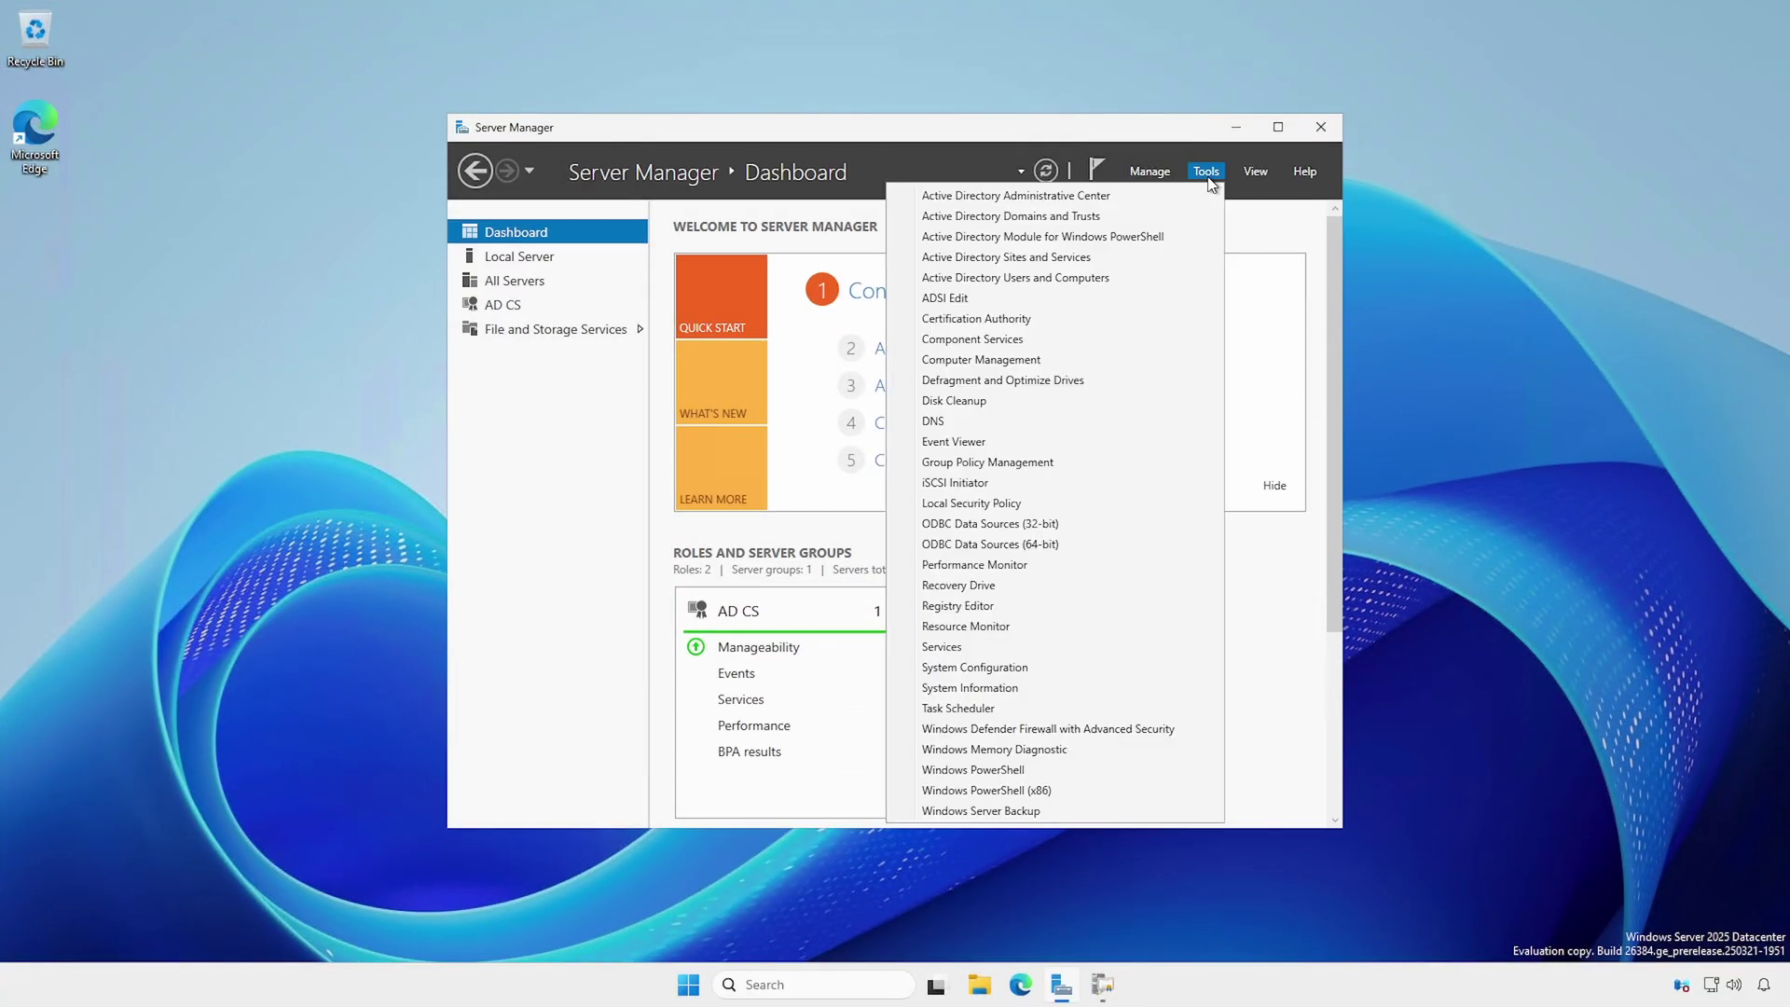
left_click(1167, 195)
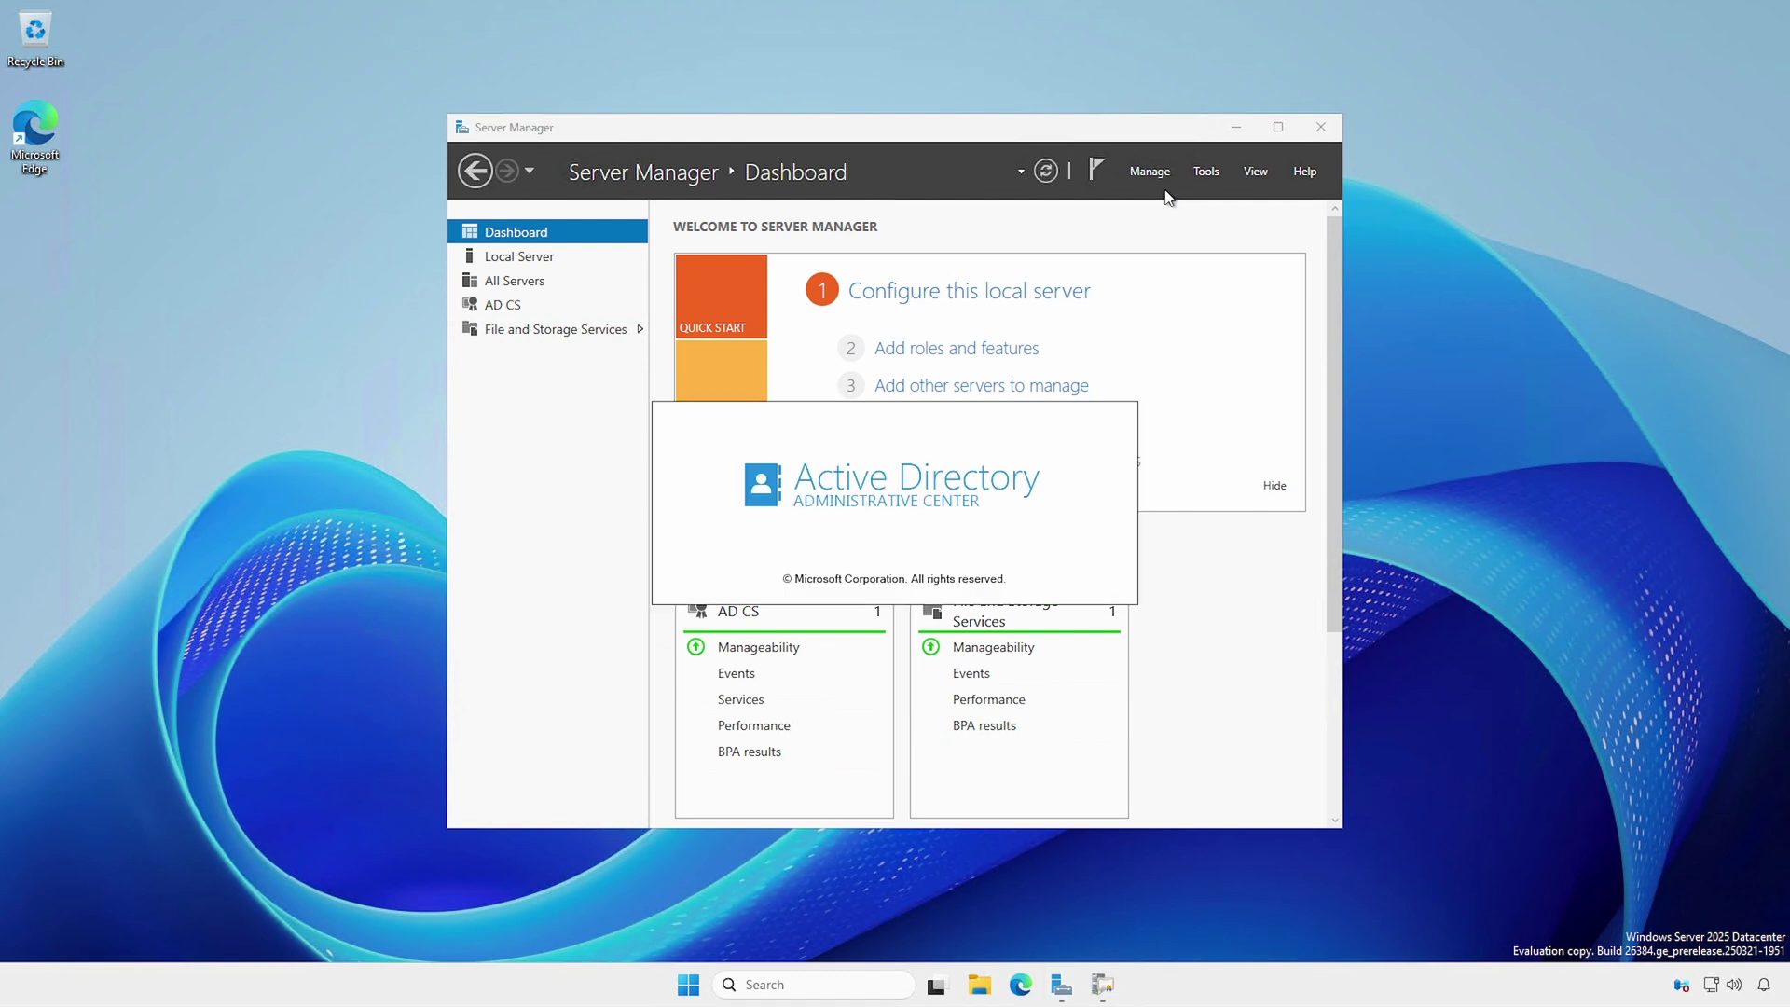
type("sub")
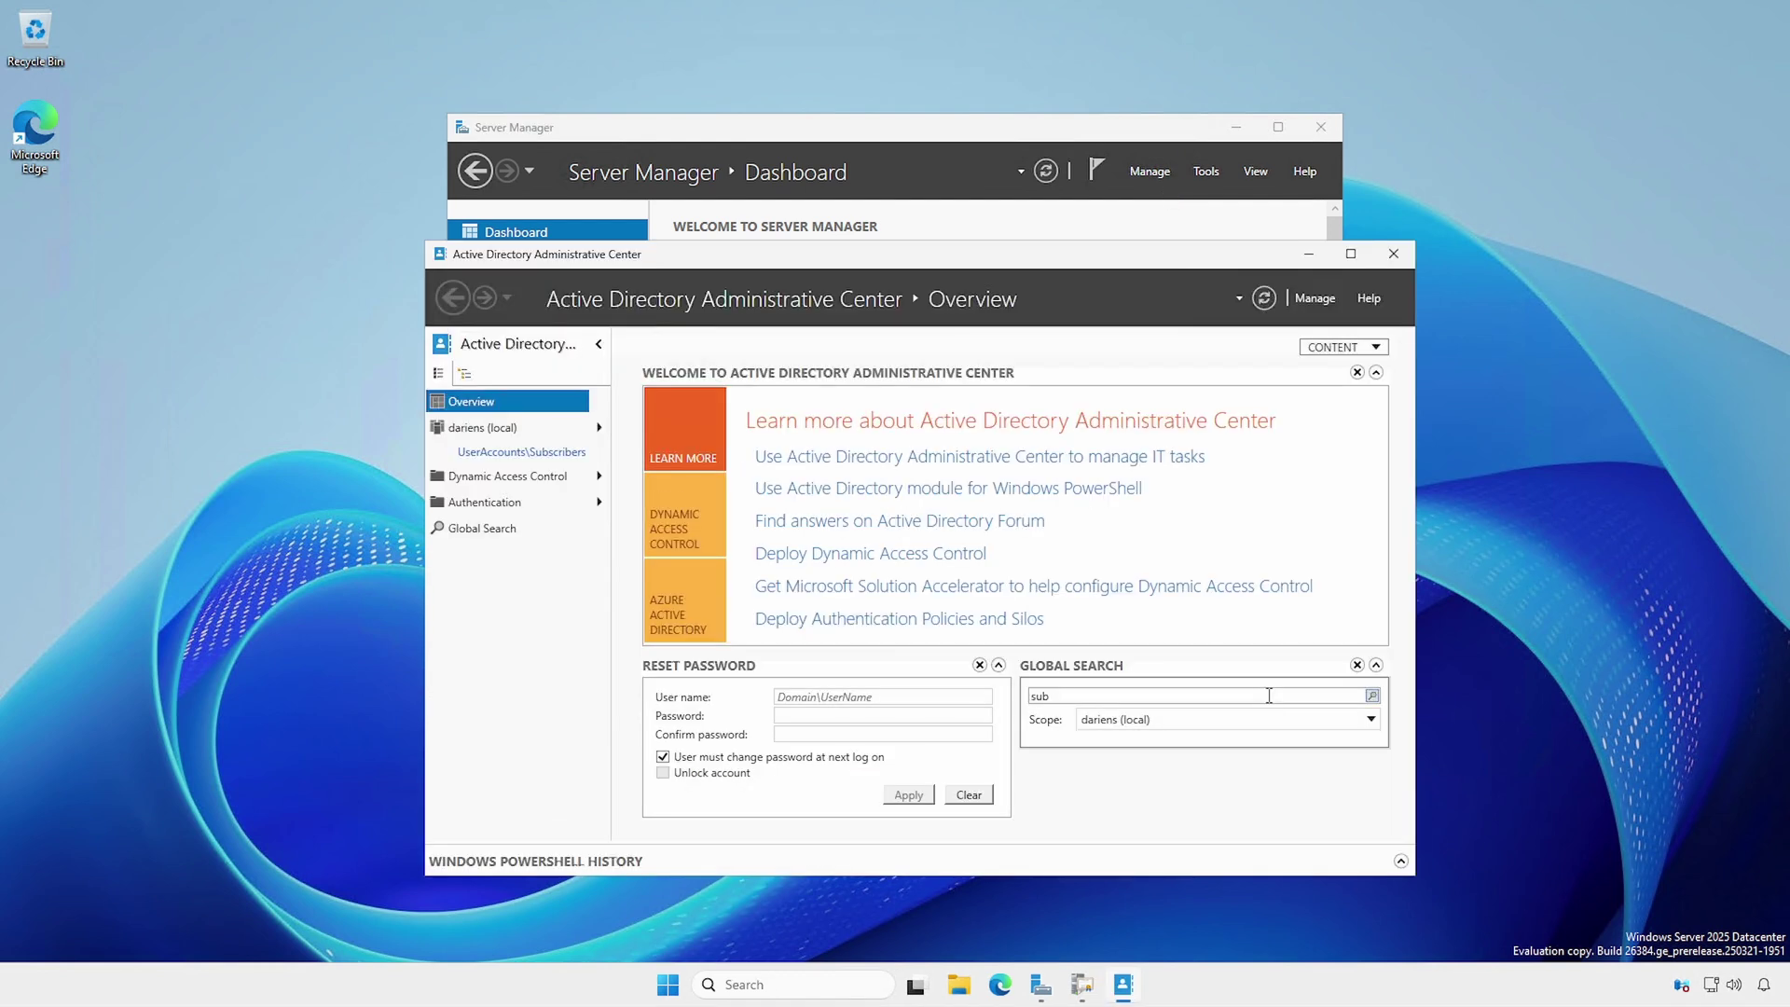
key("Return")
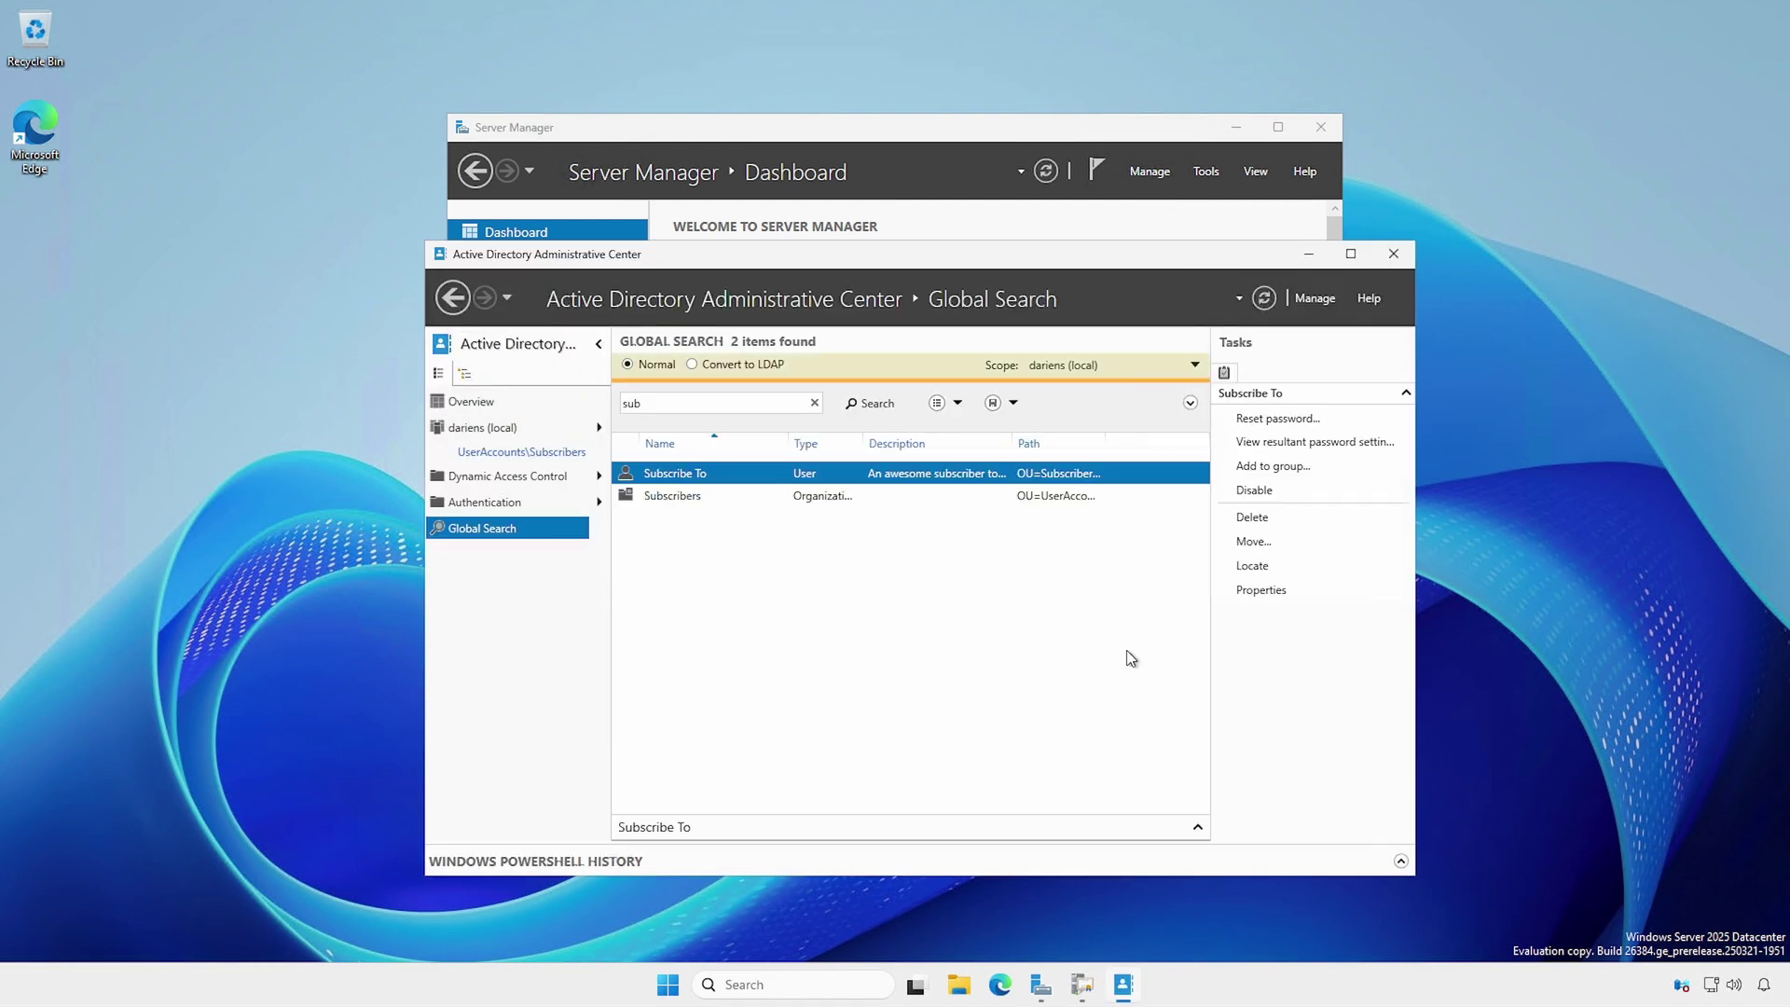
double_click(693, 477)
left_click(155, 356)
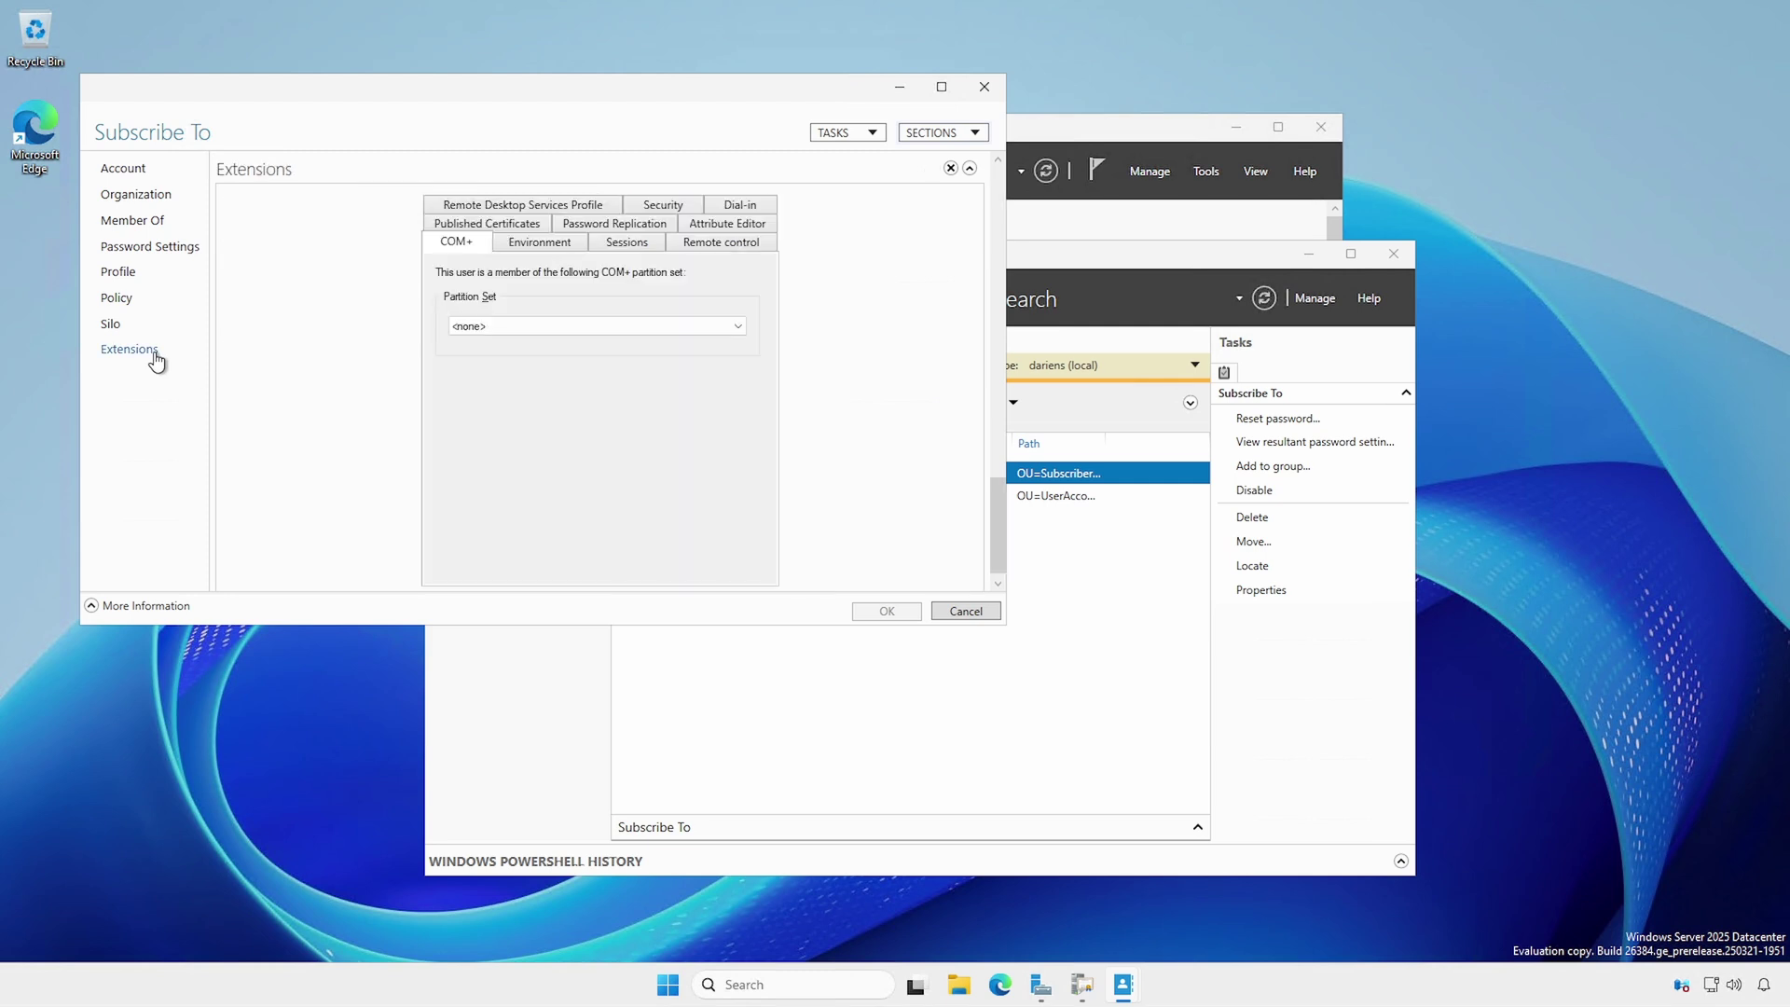
left_click(476, 227)
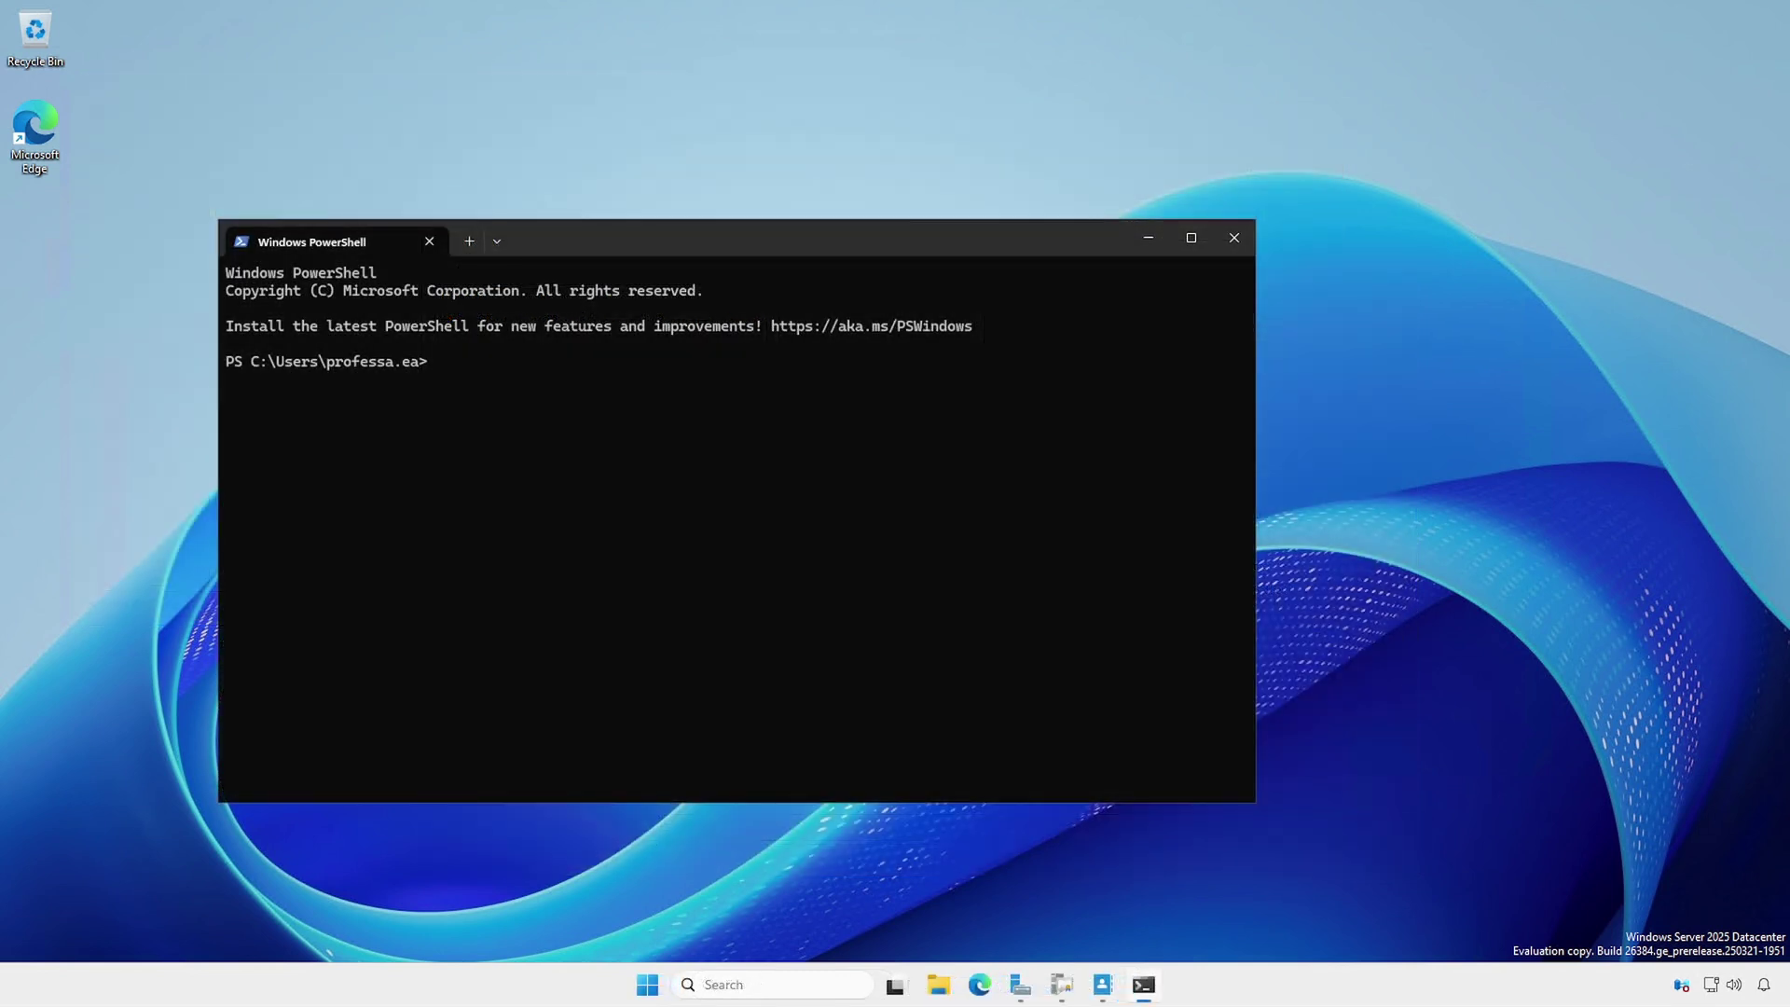
- Run Get-ADUser for the subscriber with -Properties mail,usercertificate
type("Get-ADUser subscribe.to -Properties mail,usercertificate")
key("Return")
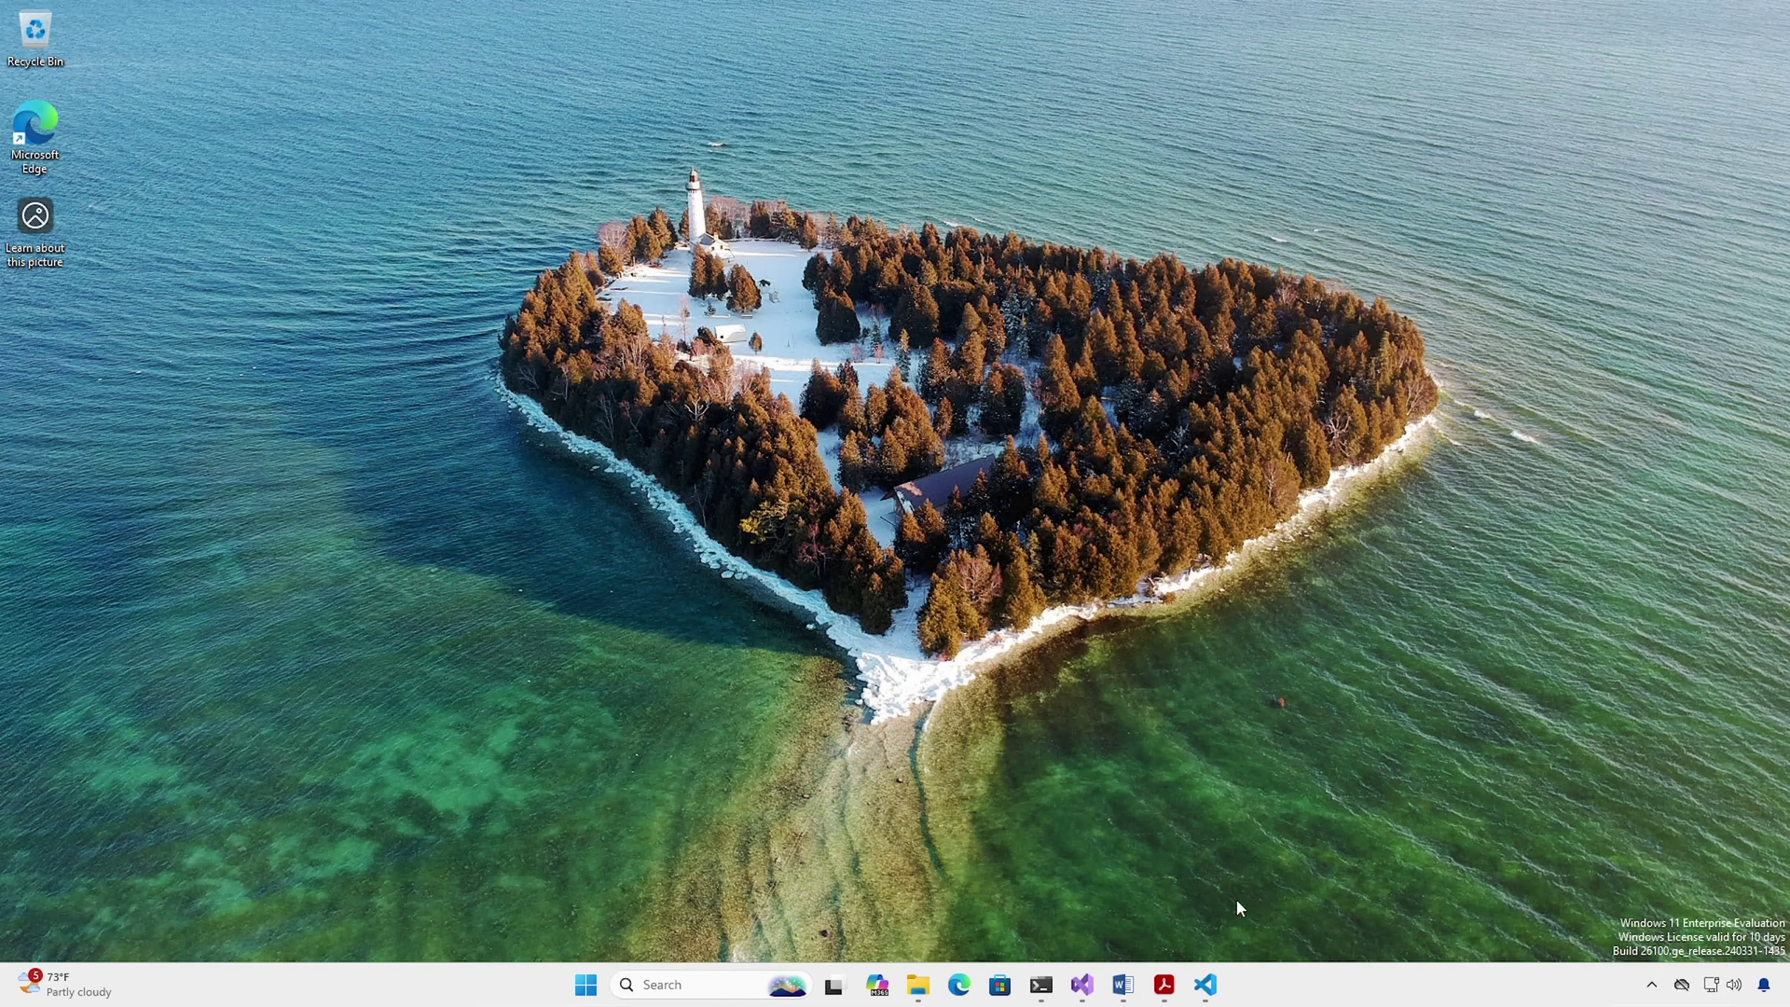
- Sign the PDF's signature field with the Subscribe To Windows digital ID
left_click(1163, 984)
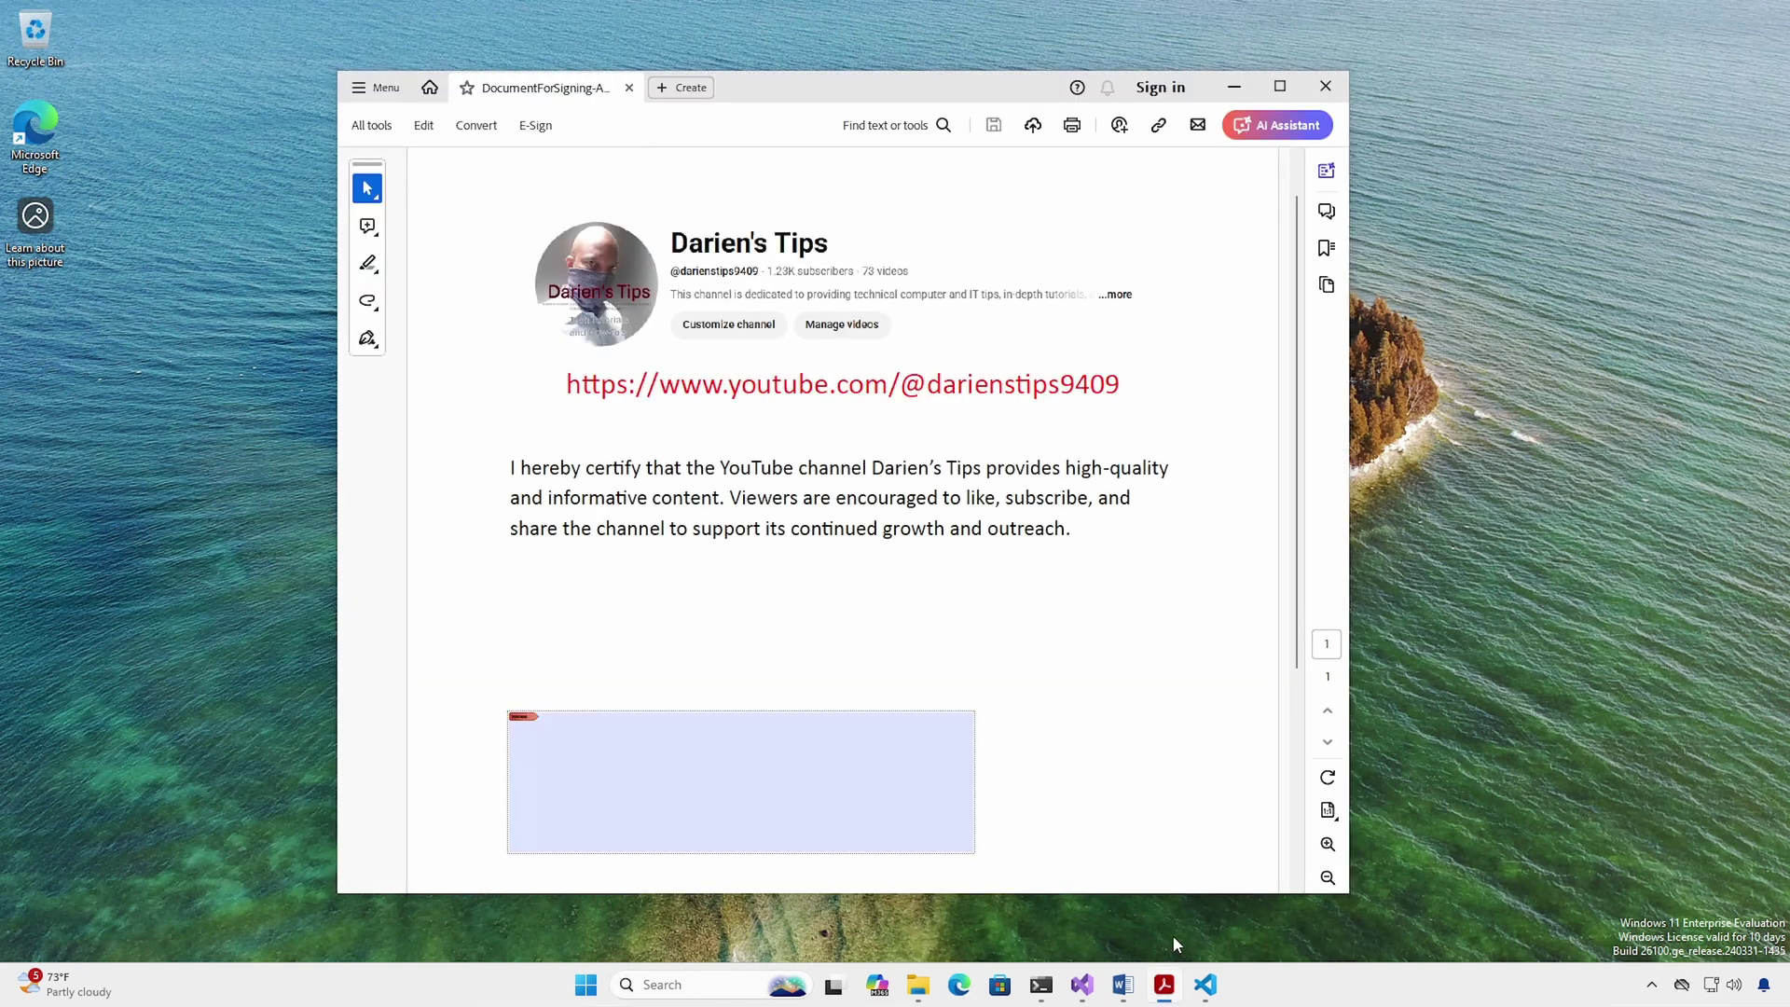
left_click(718, 755)
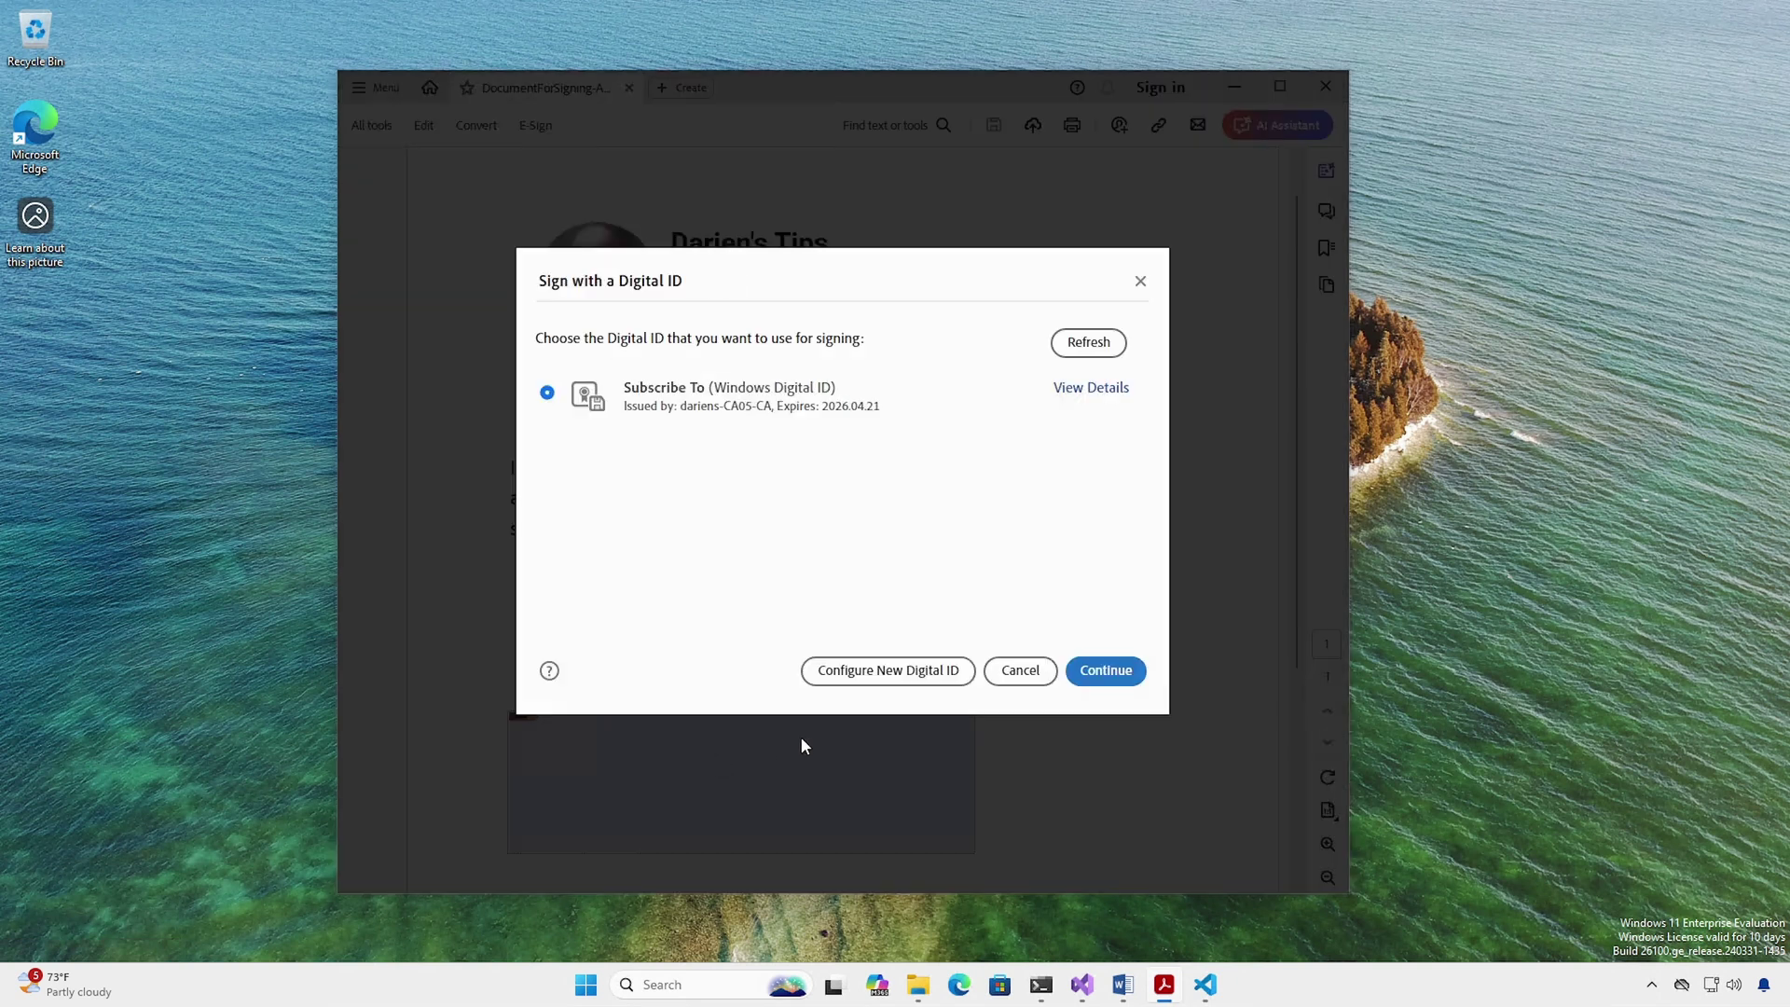
left_click(1105, 670)
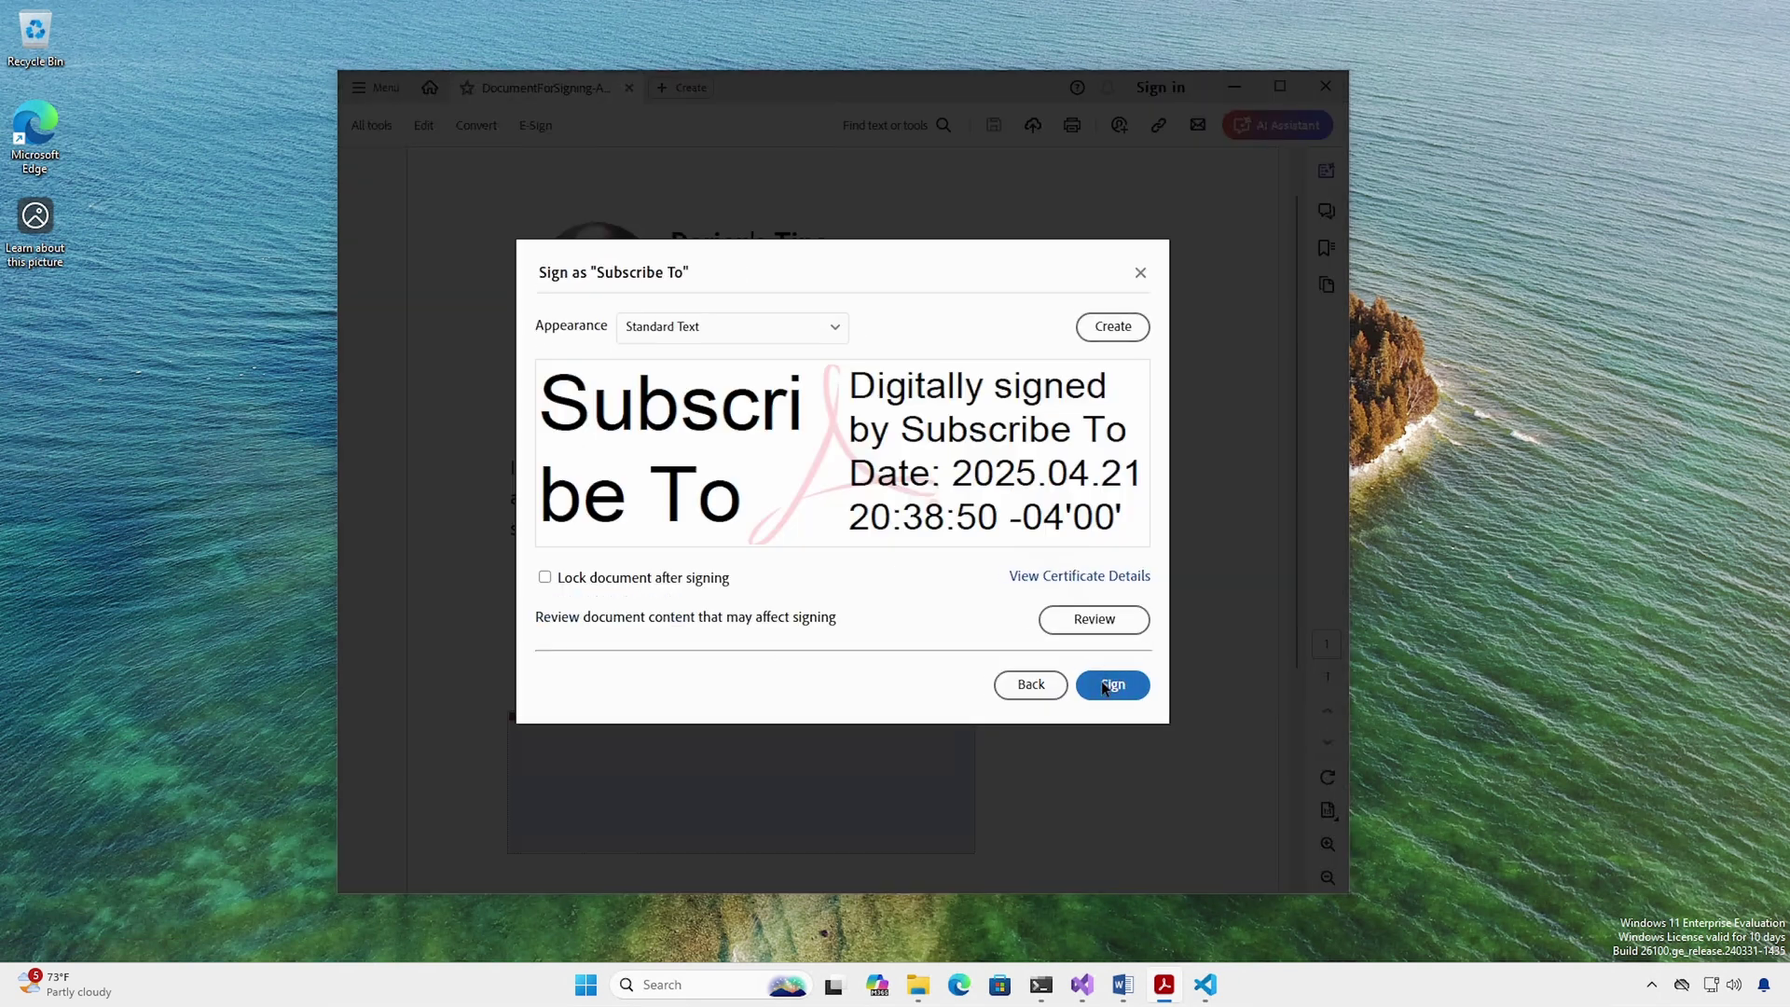
left_click(1105, 688)
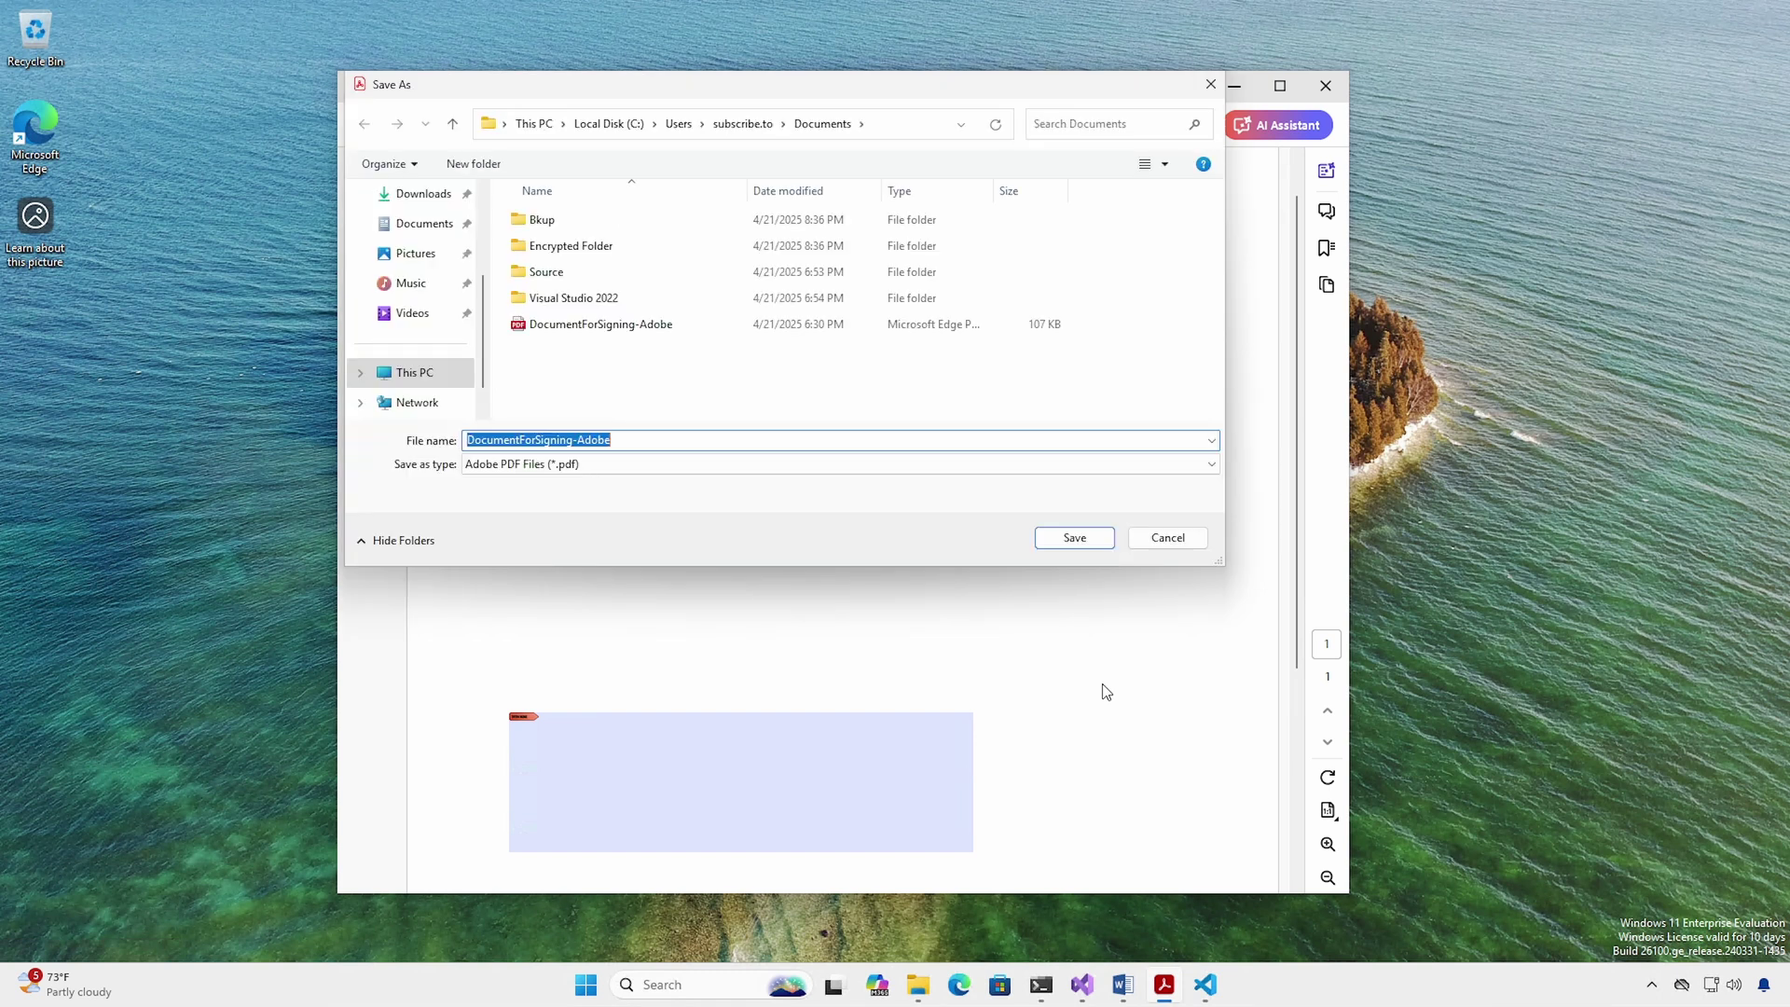
- Save the signed PDF with '-Signed' appended to its file name
key("End")
type("-Signed")
key("Return")
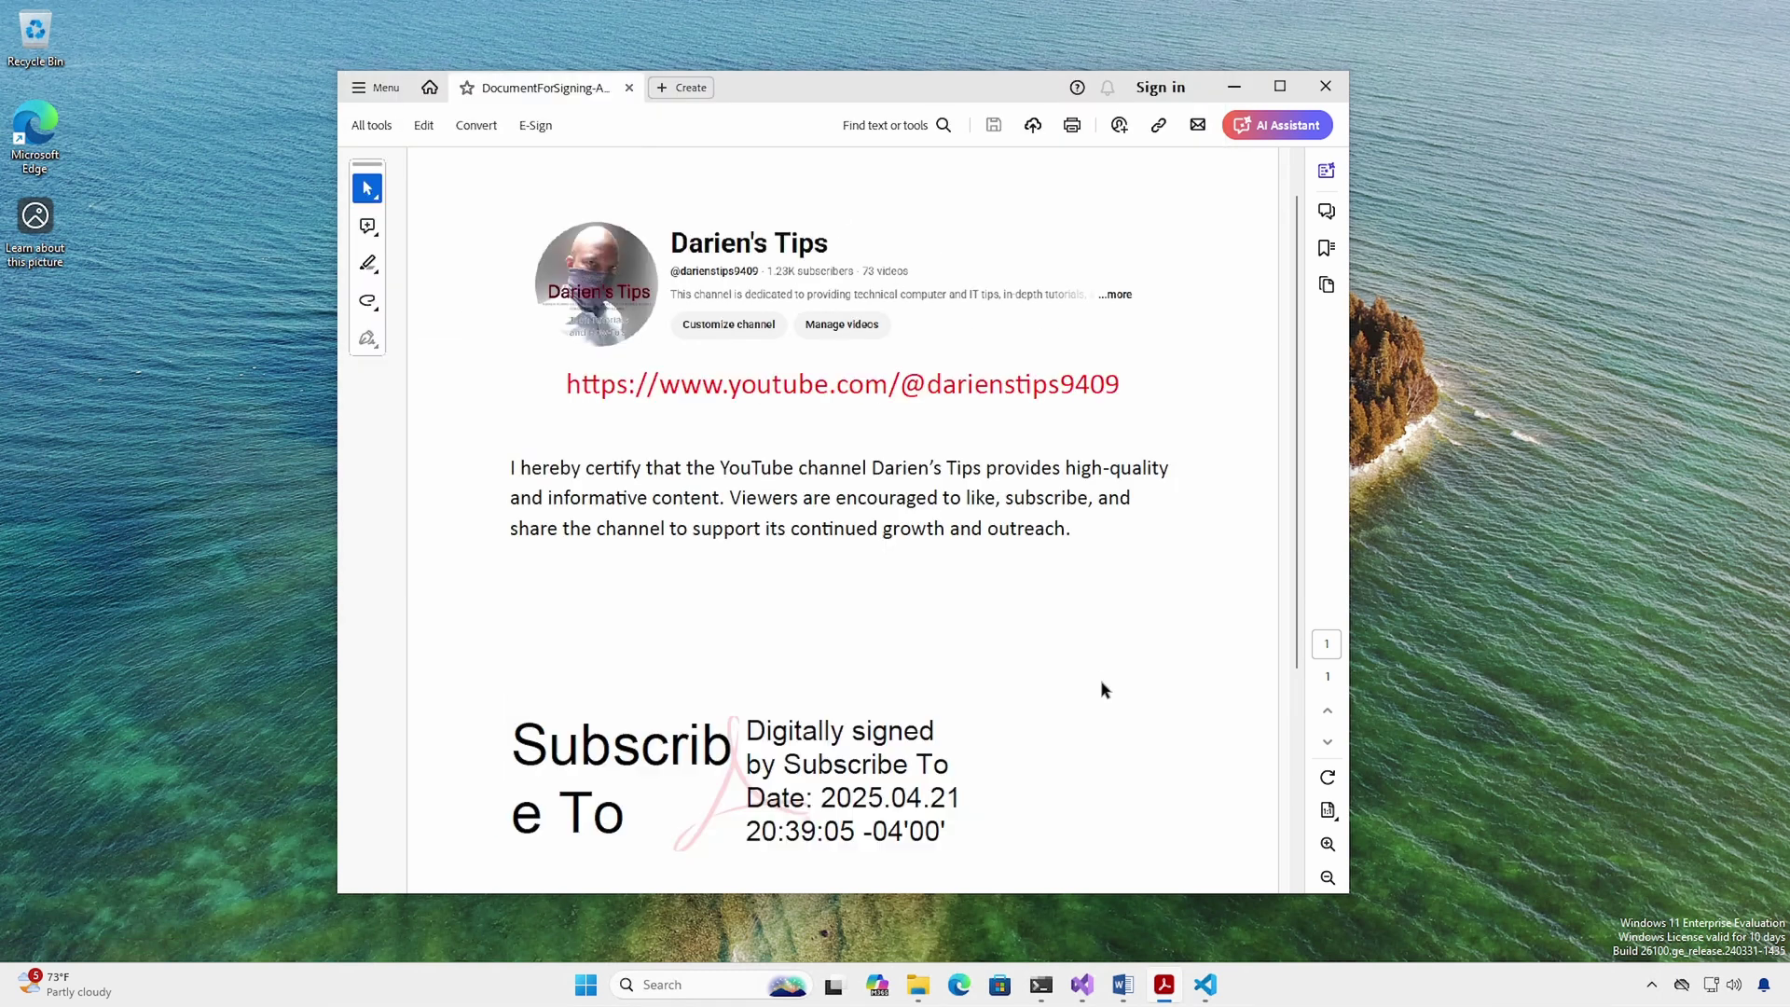
- Sign the Word document's signature line with the user's certificate and a signature picture
left_click(1164, 984)
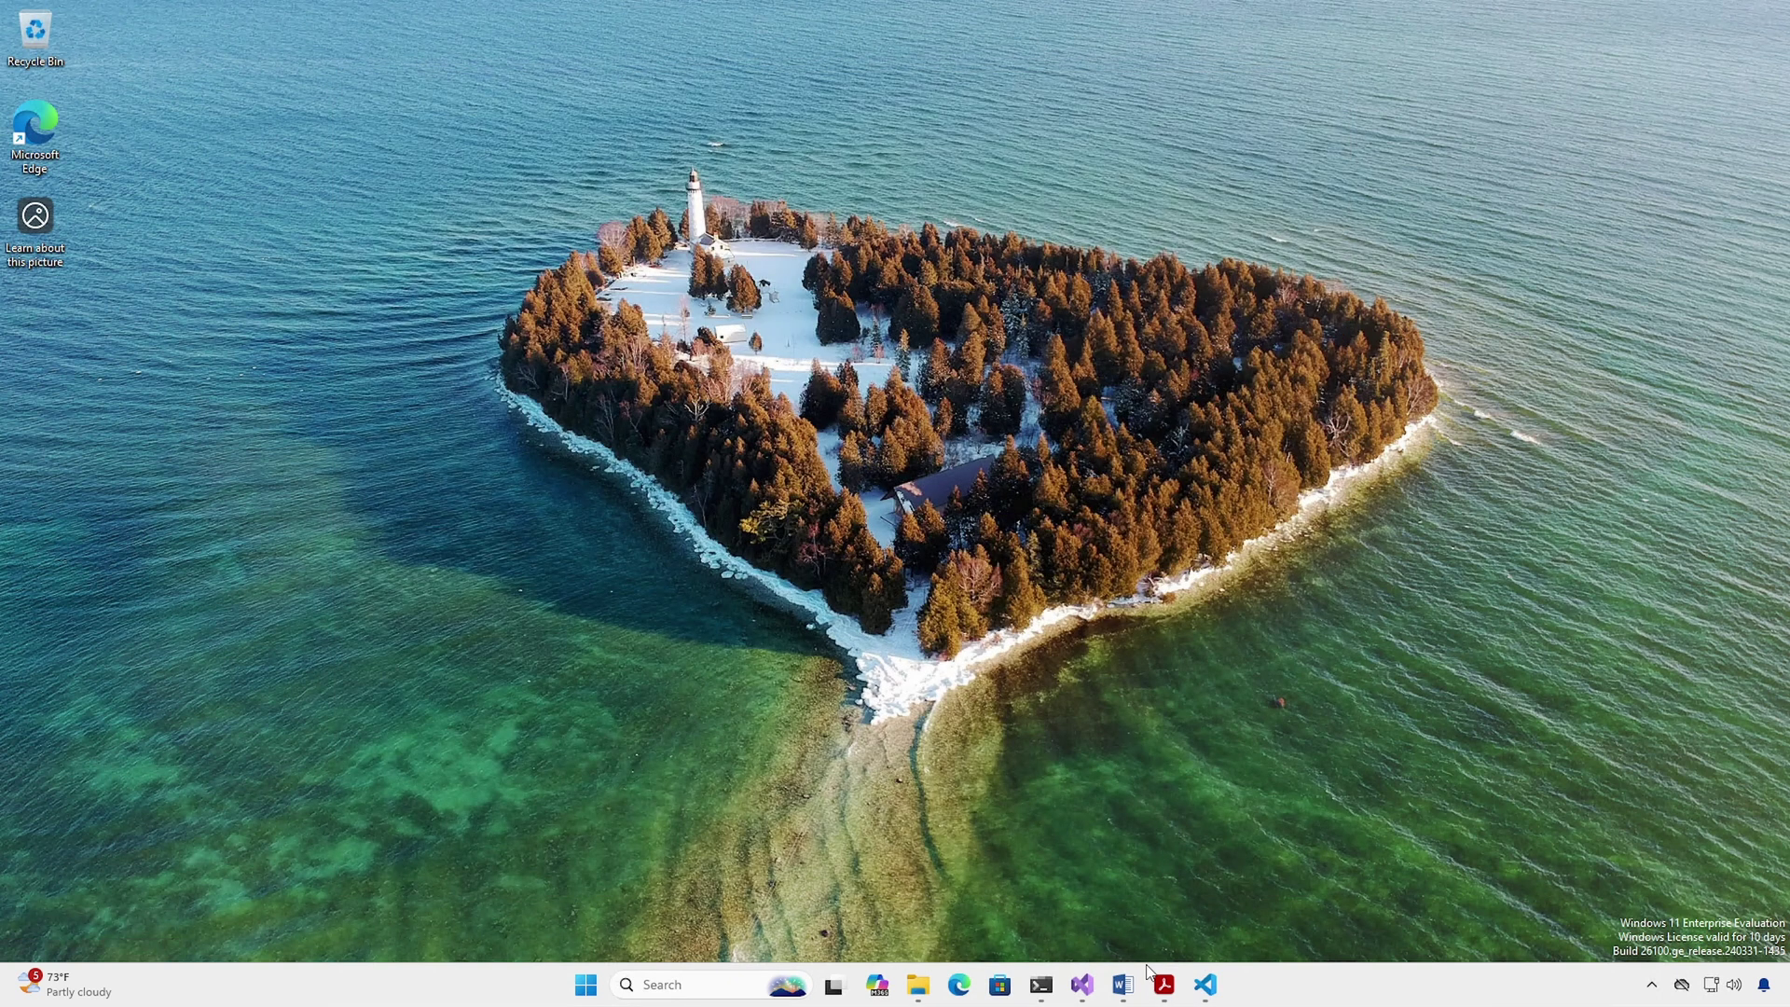
left_click(1123, 985)
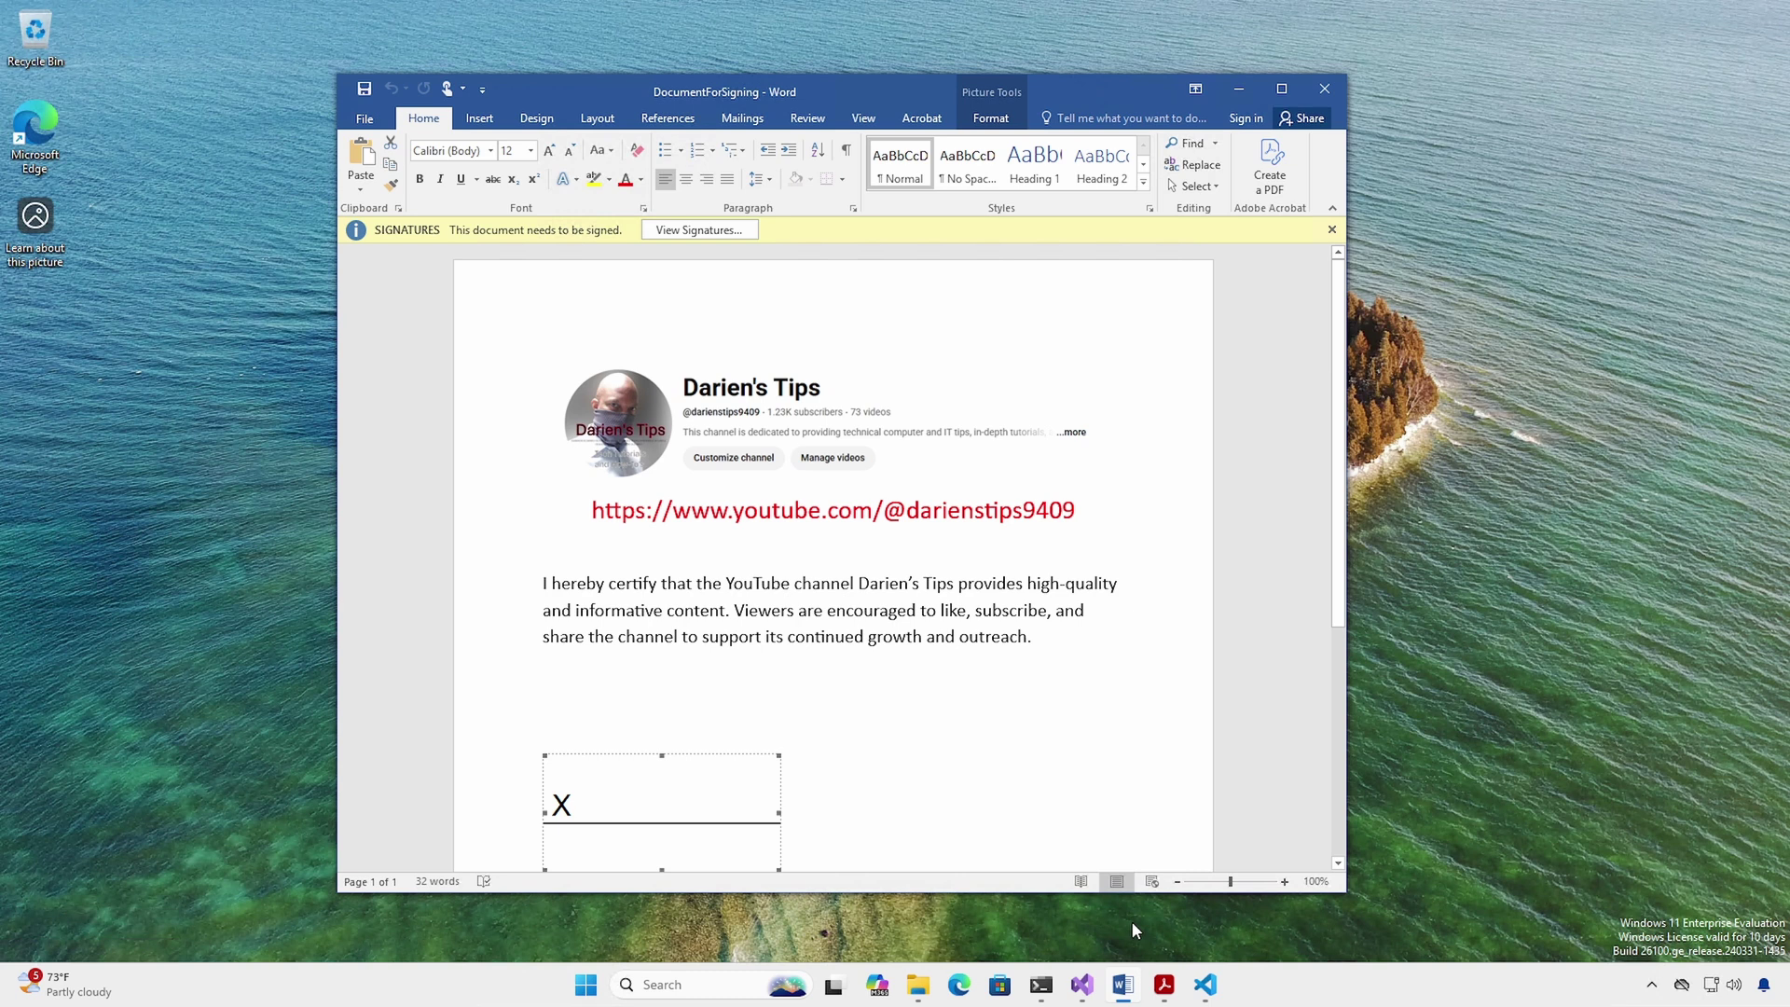
right_click(692, 800)
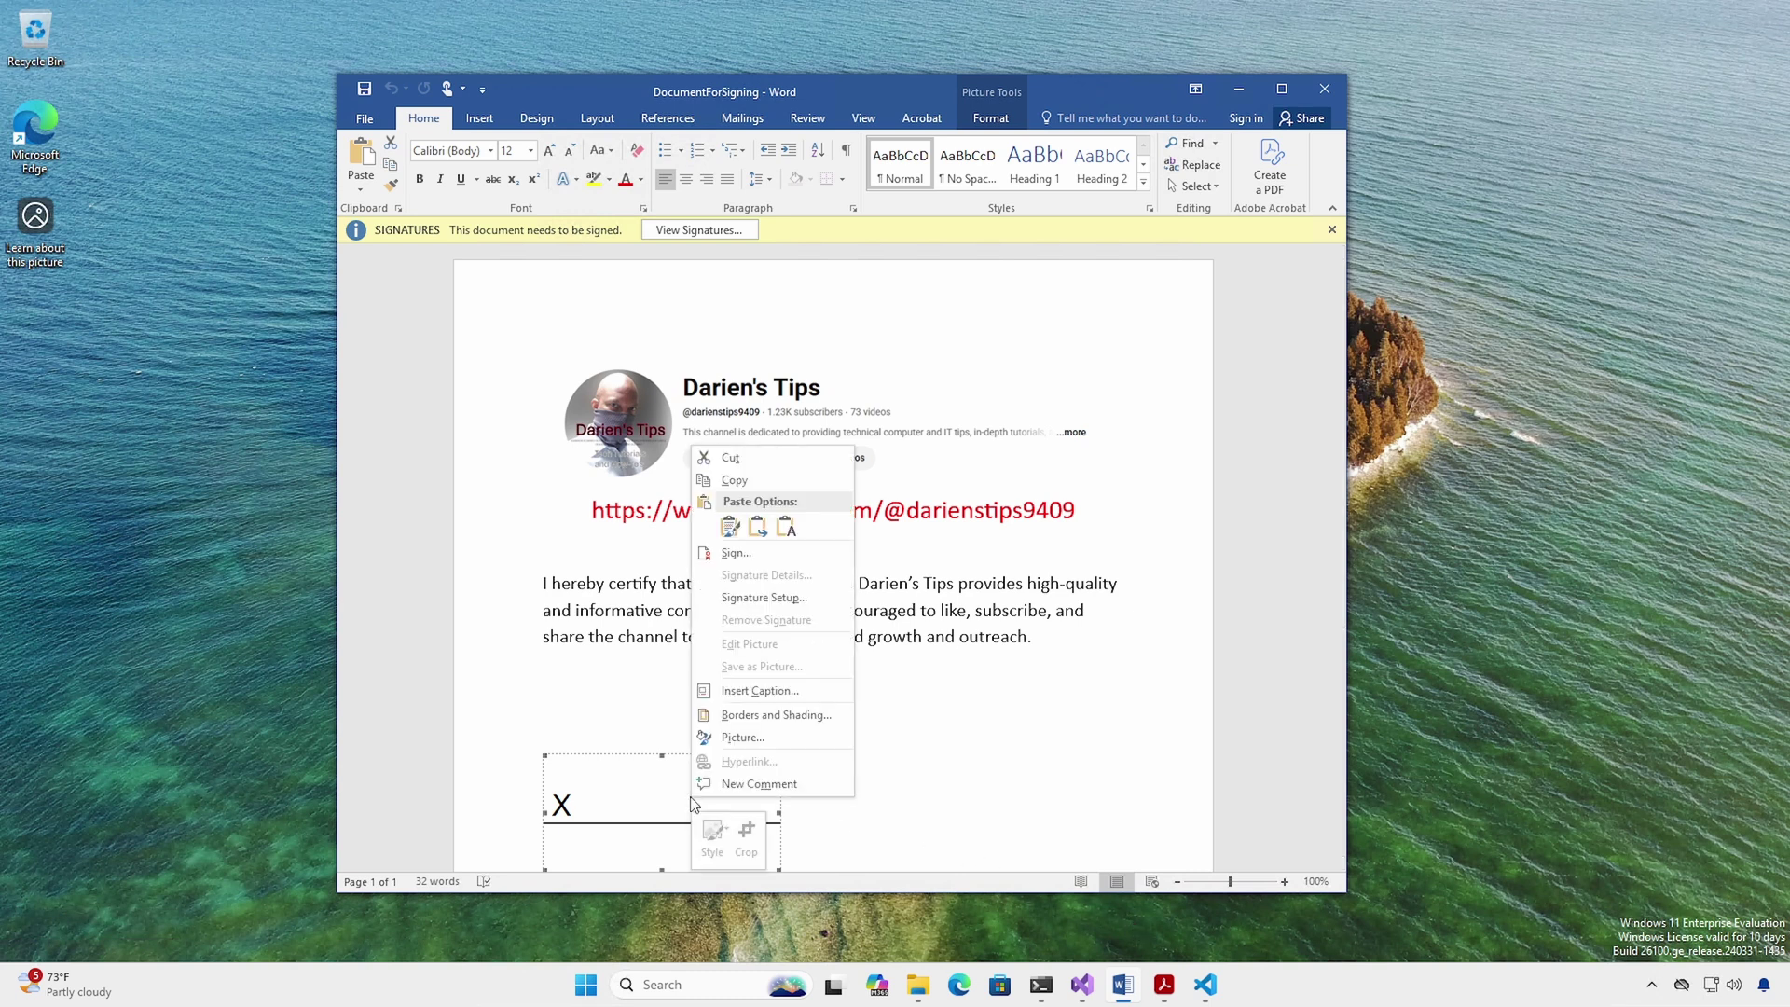
left_click(732, 554)
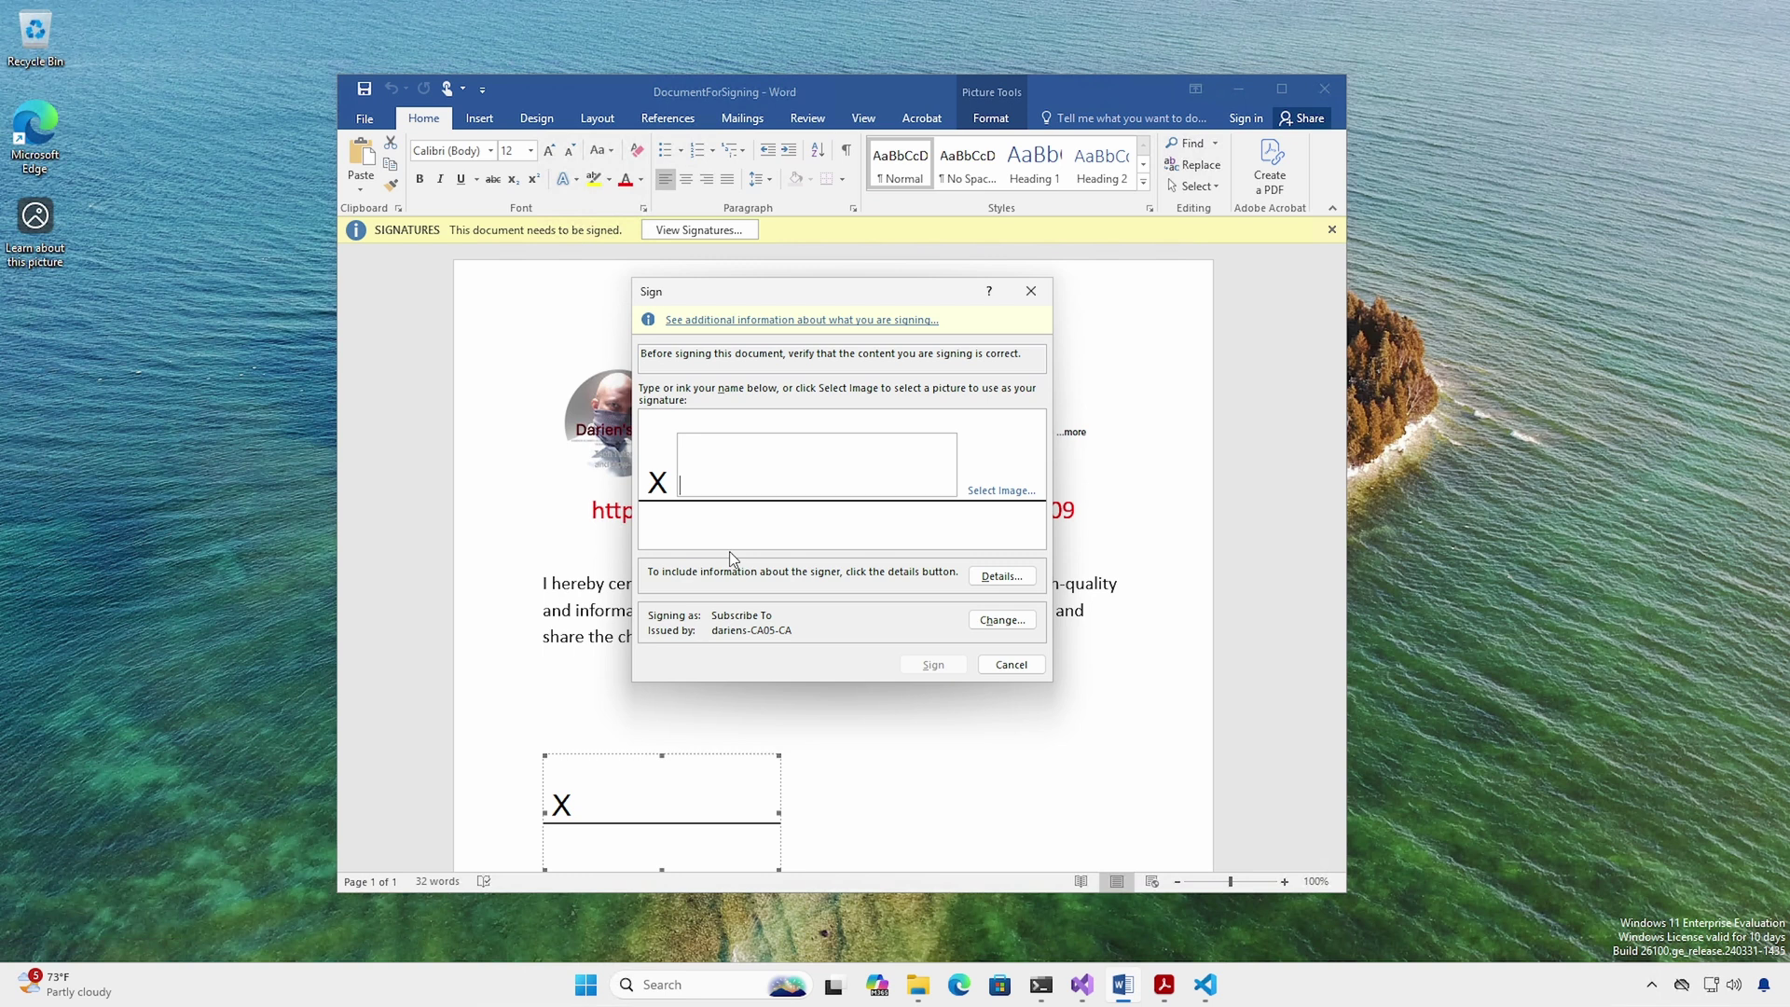
left_click(998, 490)
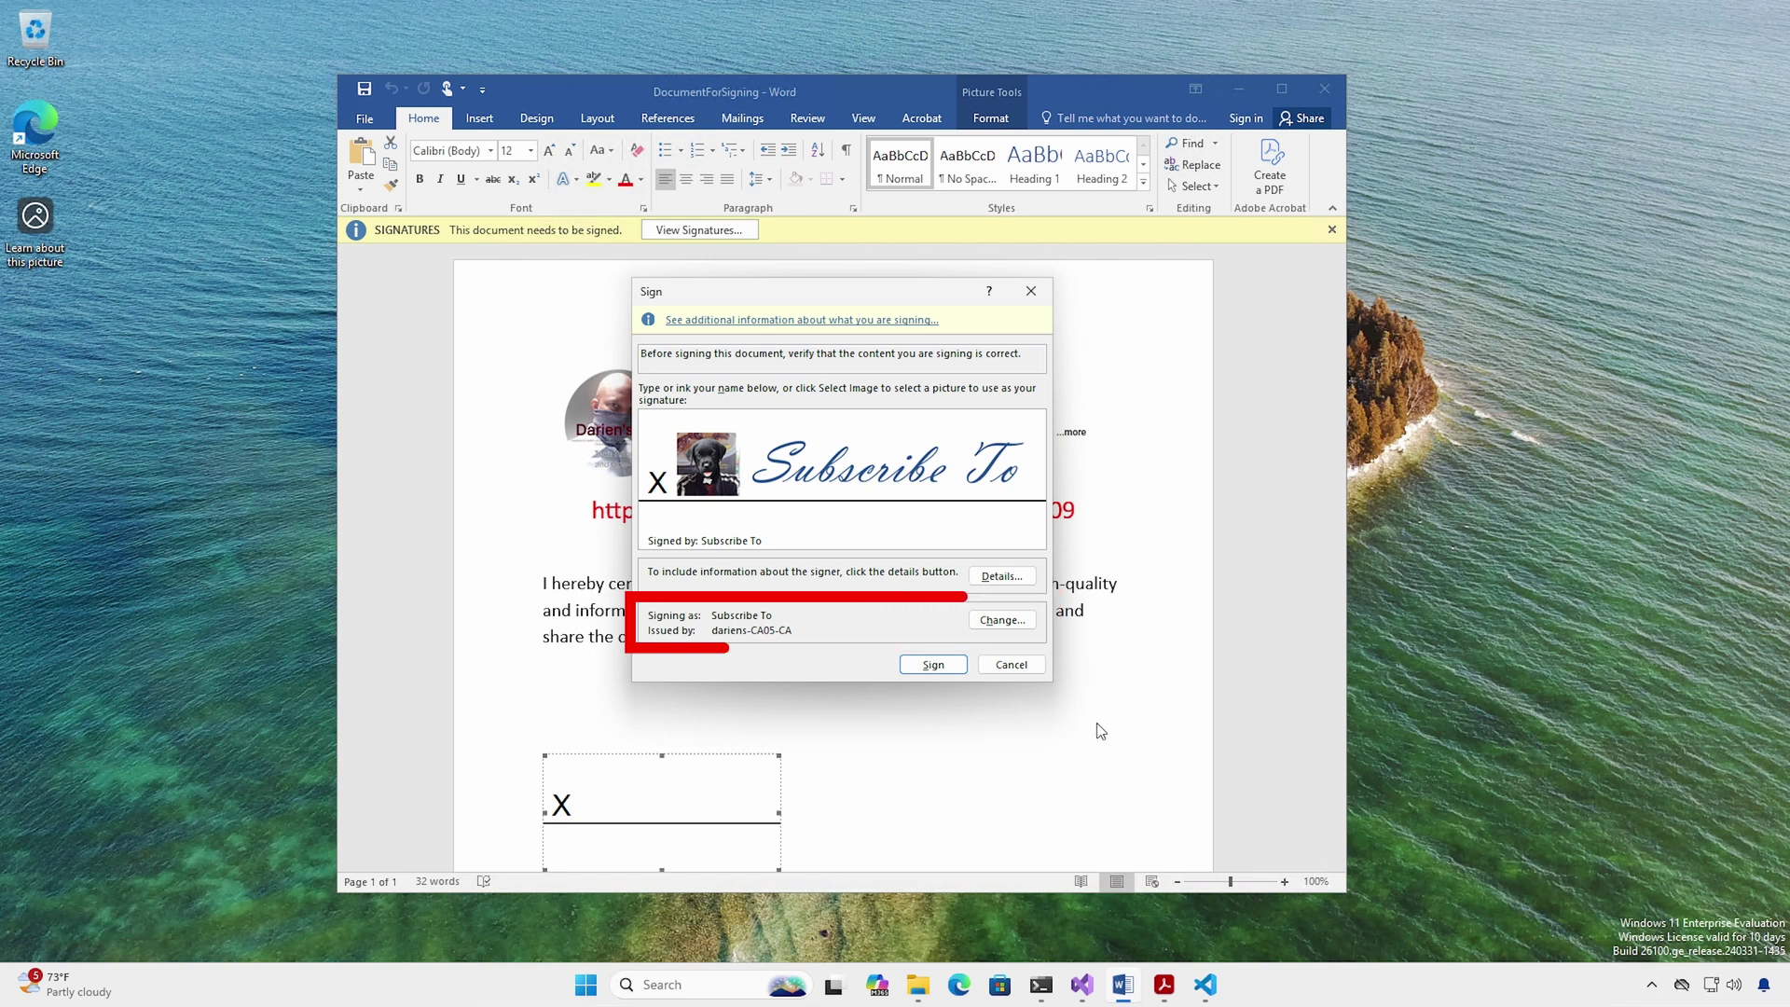
left_click(930, 665)
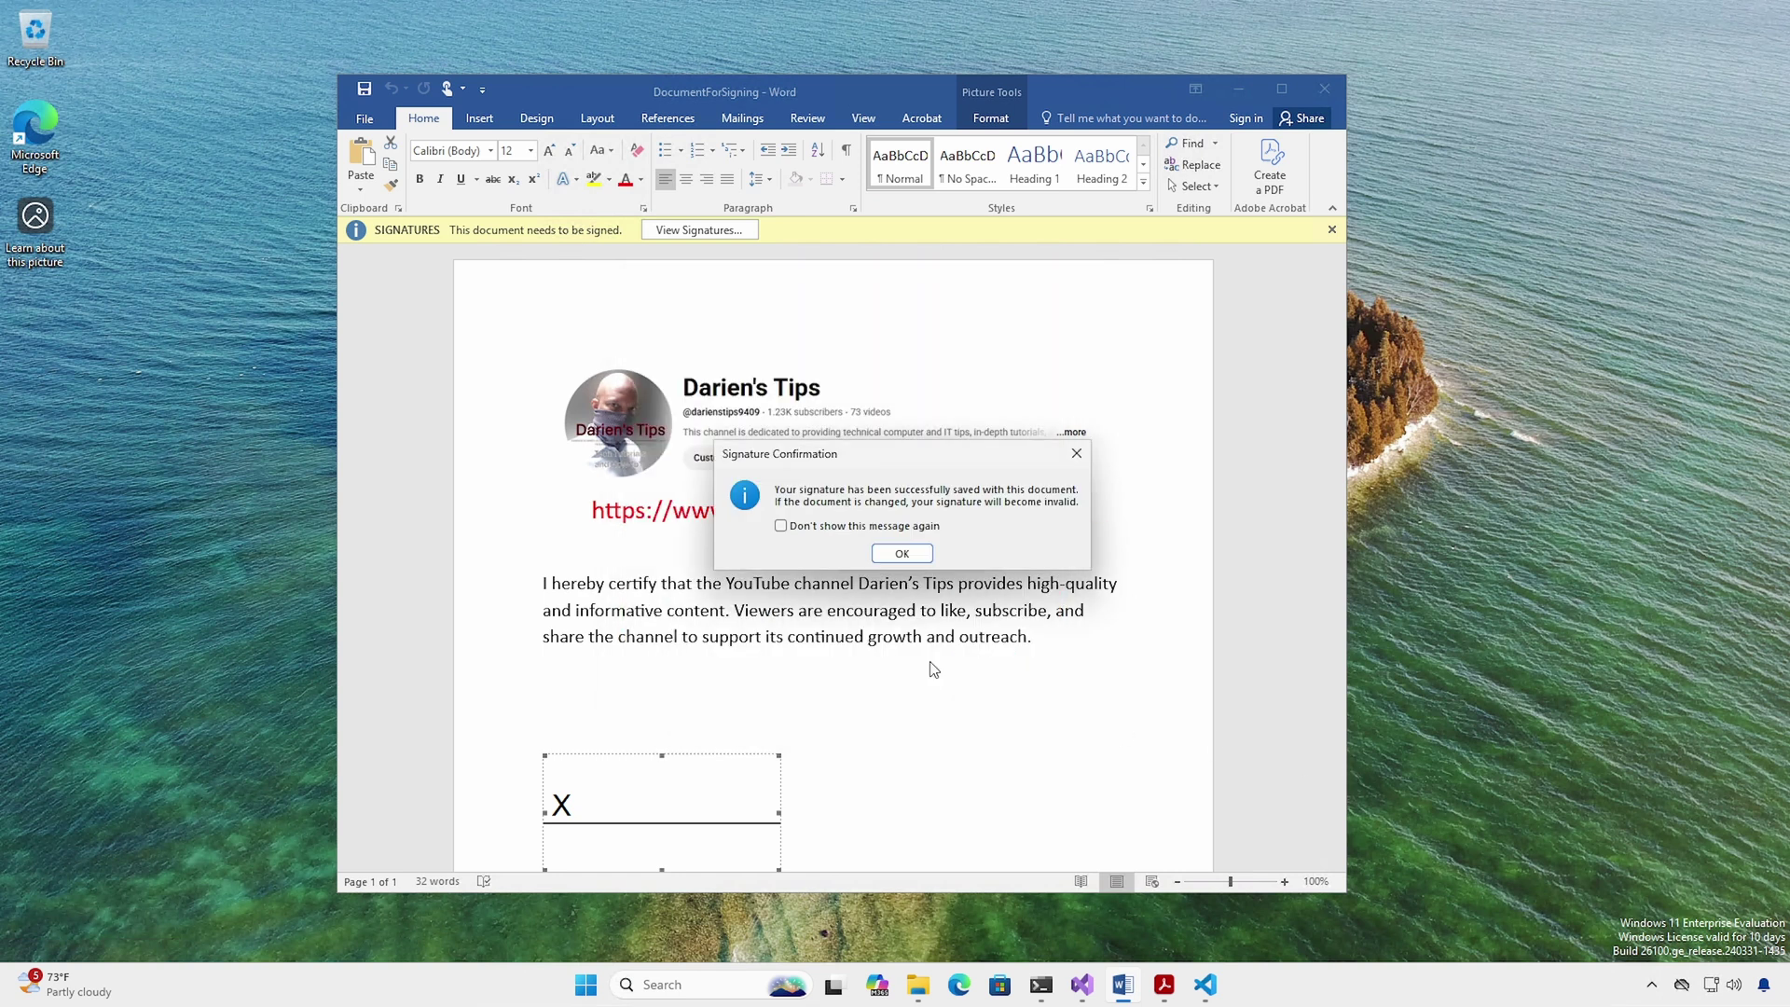
left_click(899, 554)
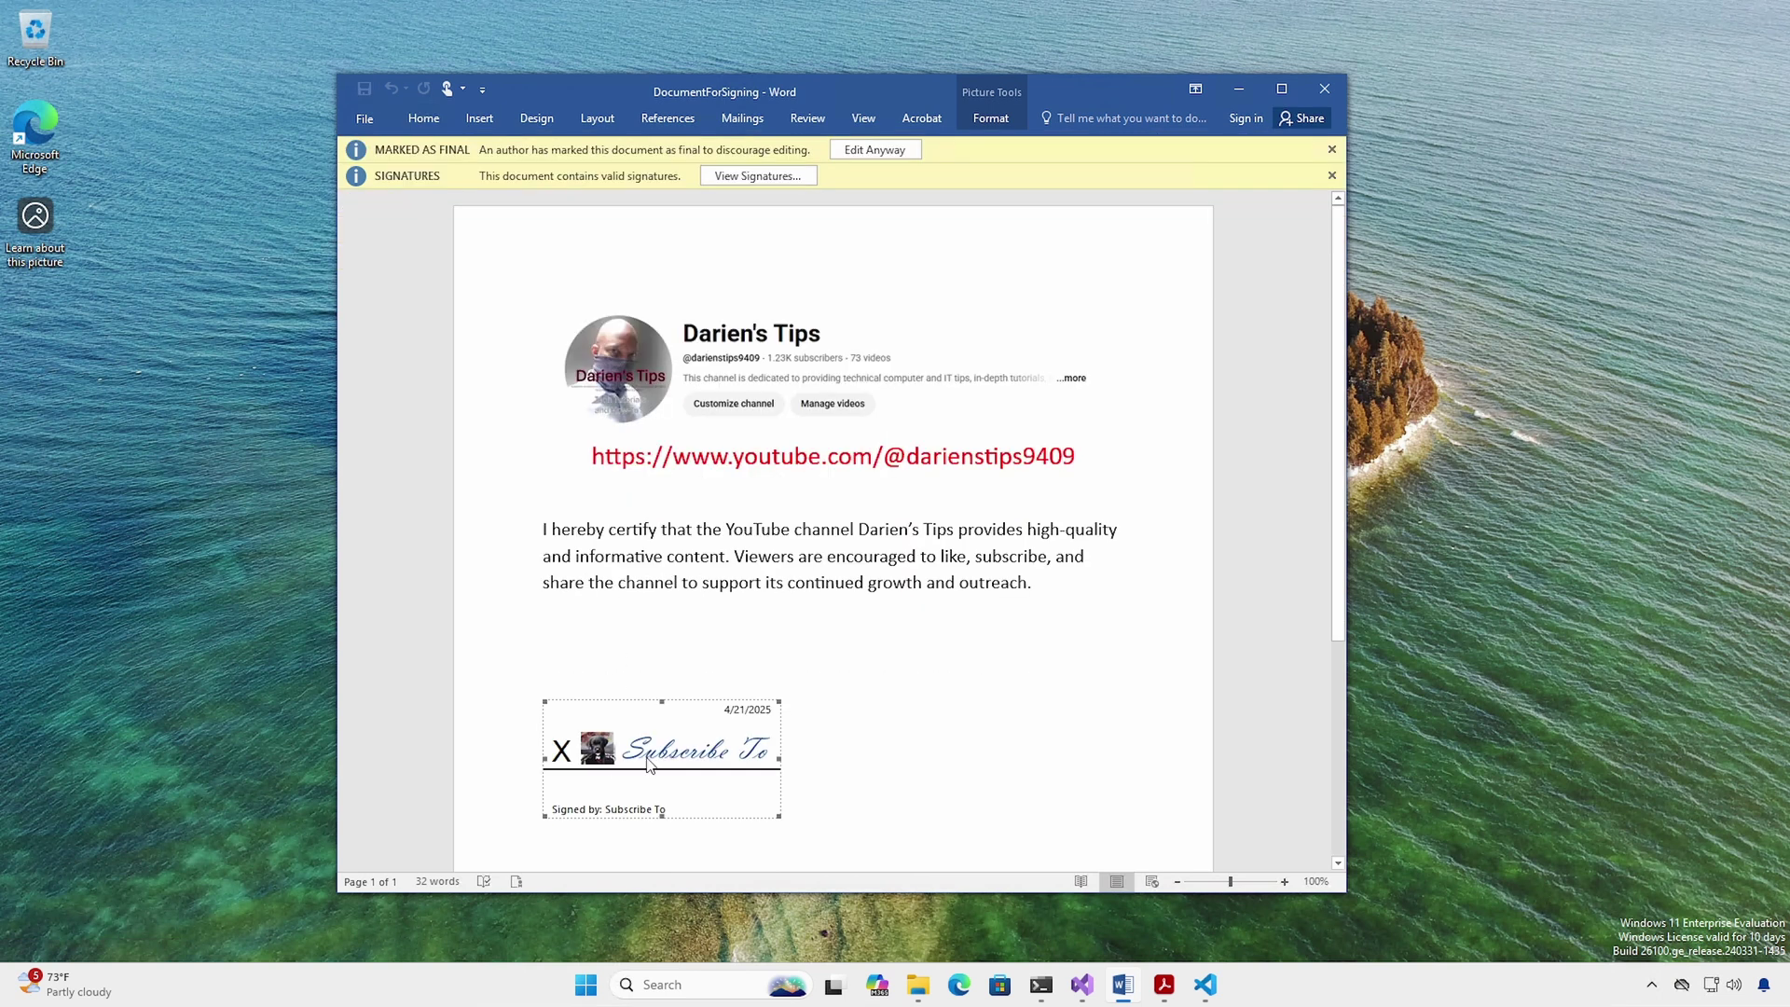
- Check the signature's validity details and view its signing certificate
double_click(640, 798)
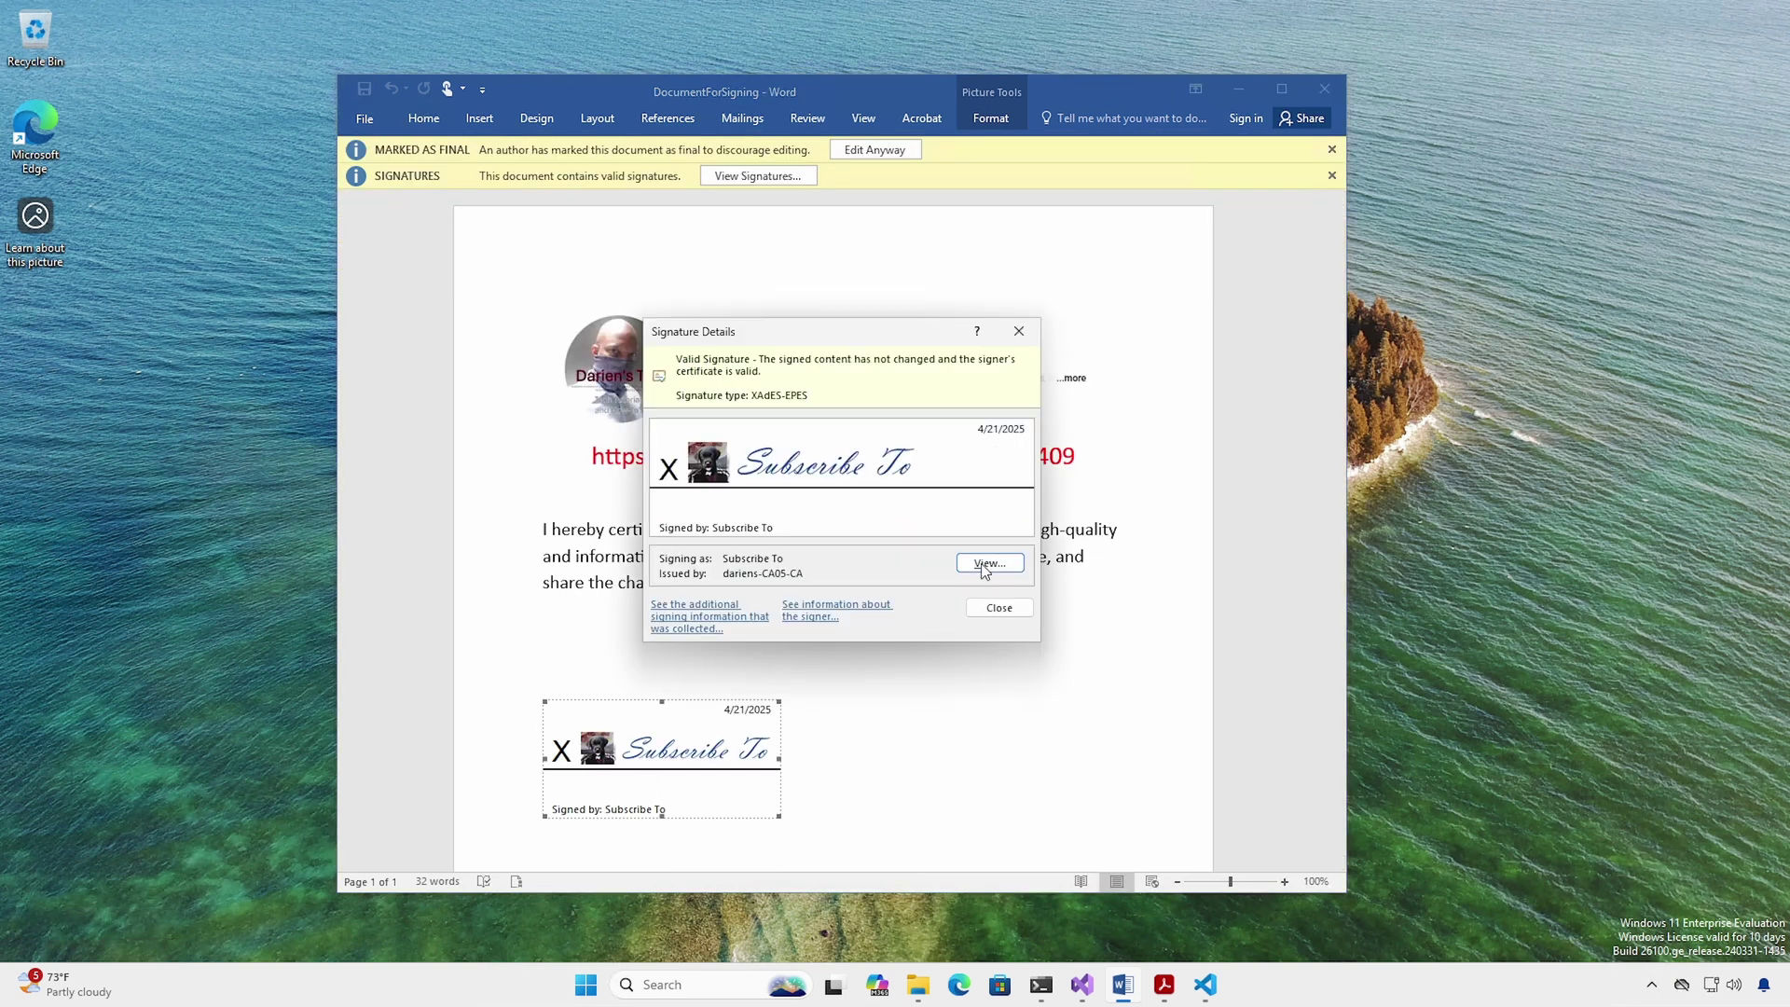
left_click(988, 563)
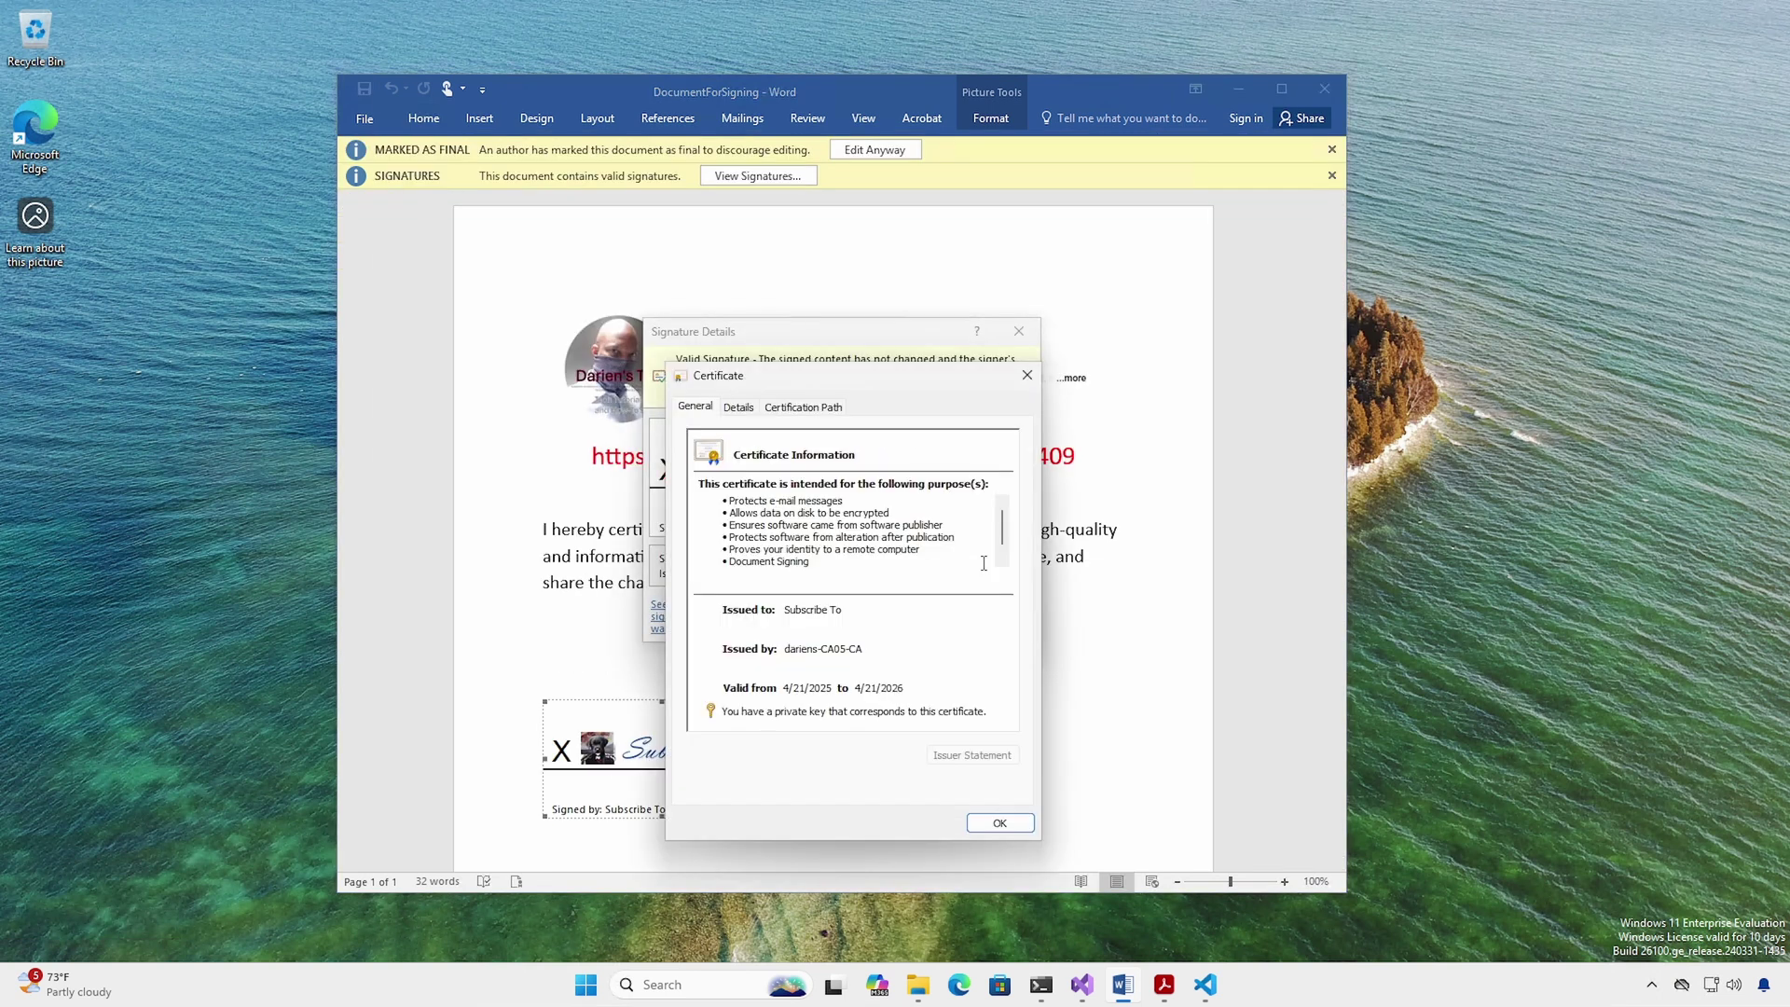
key("super+d")
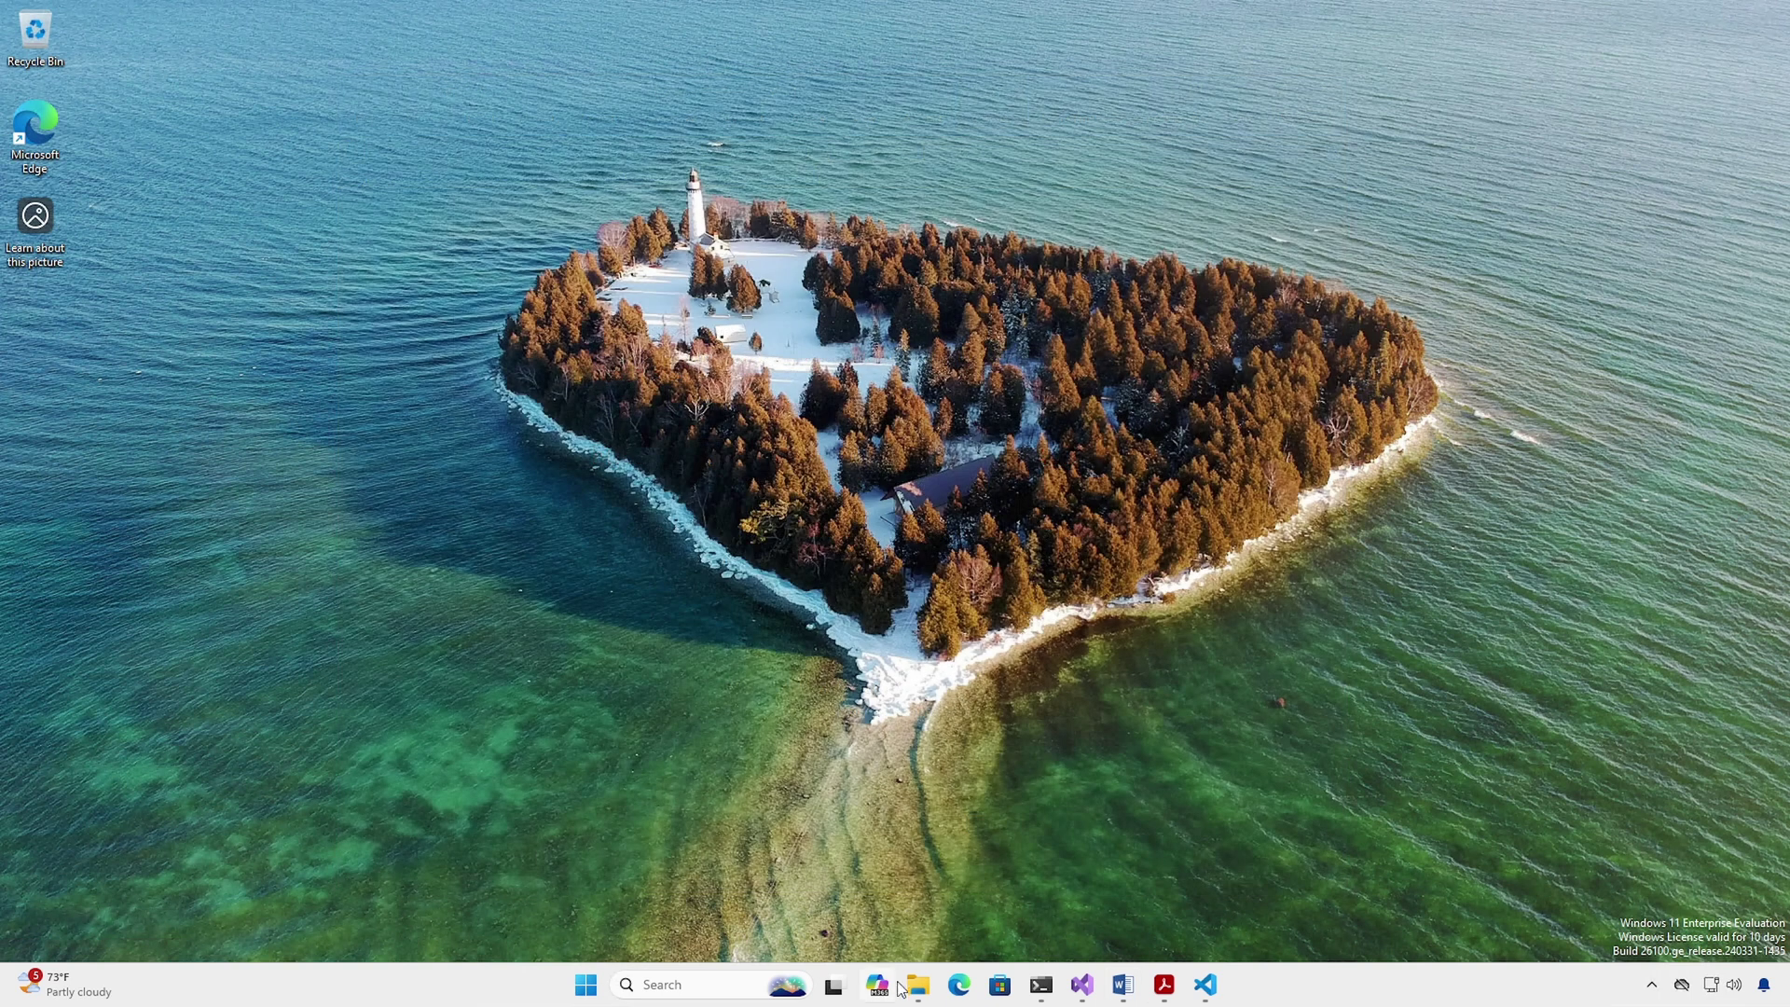
- Check the Digital Signatures tab in MyAwesomPSScript's properties, which lists no signatures
left_click(915, 985)
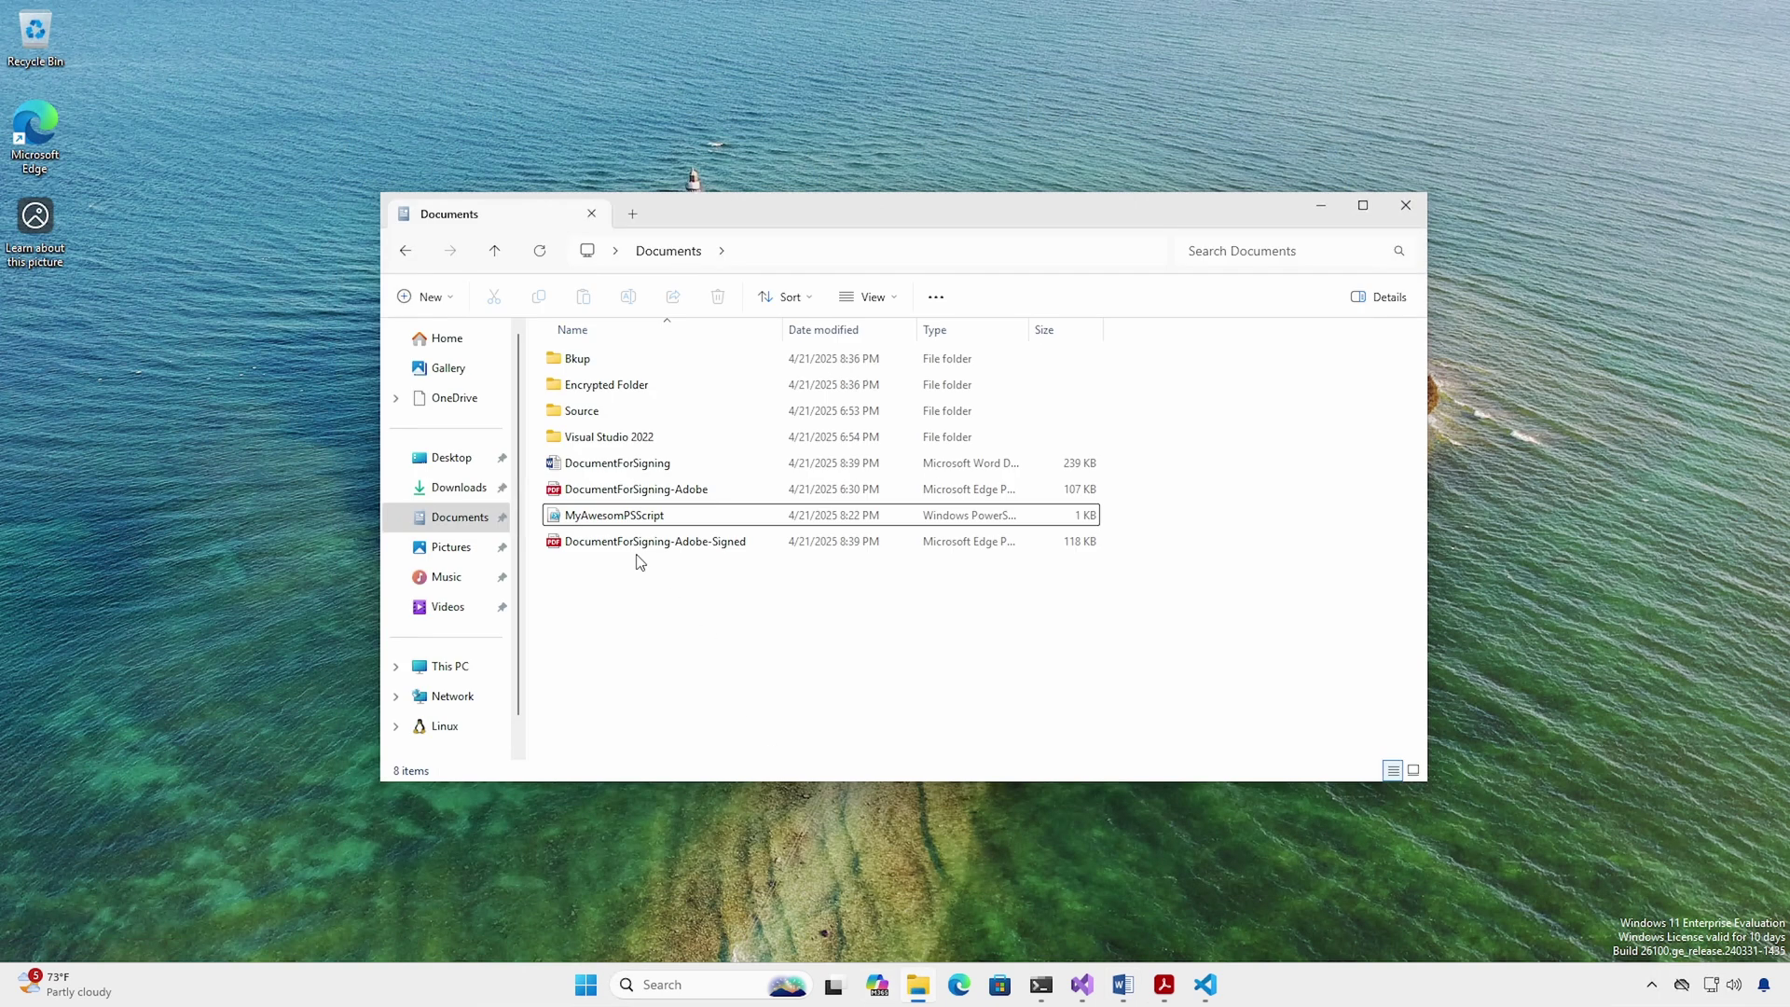
left_click(635, 518)
right_click(635, 519)
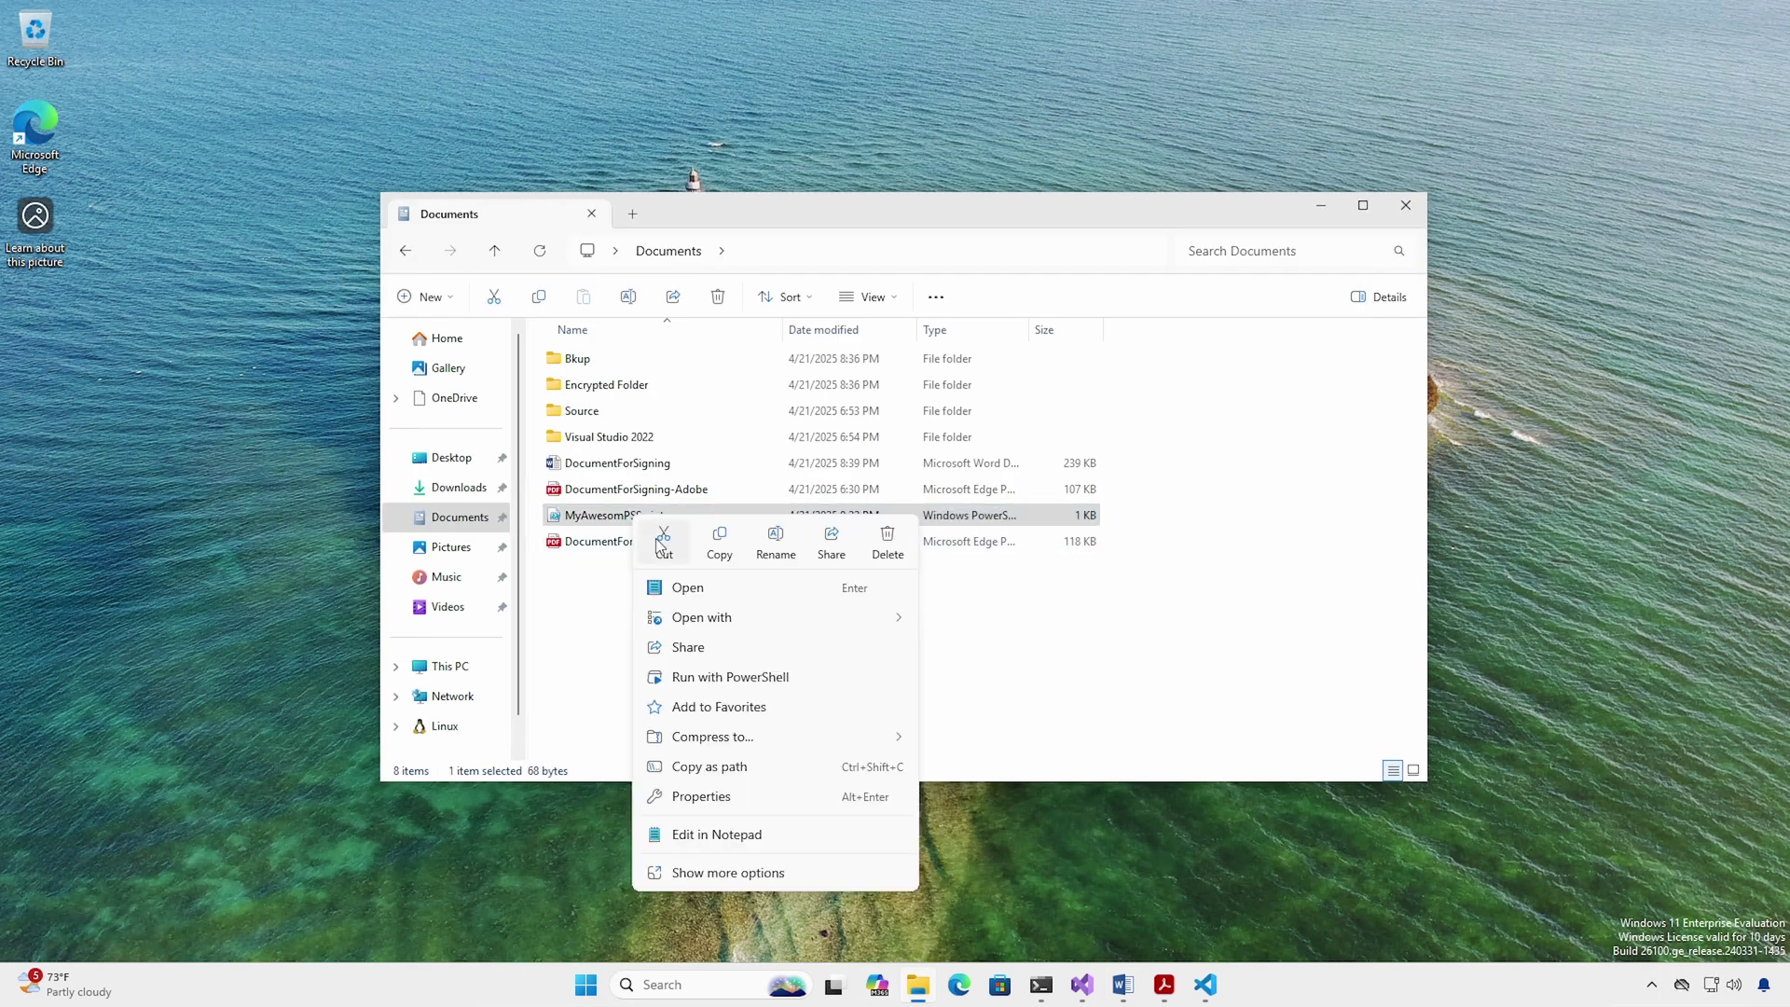
left_click(709, 796)
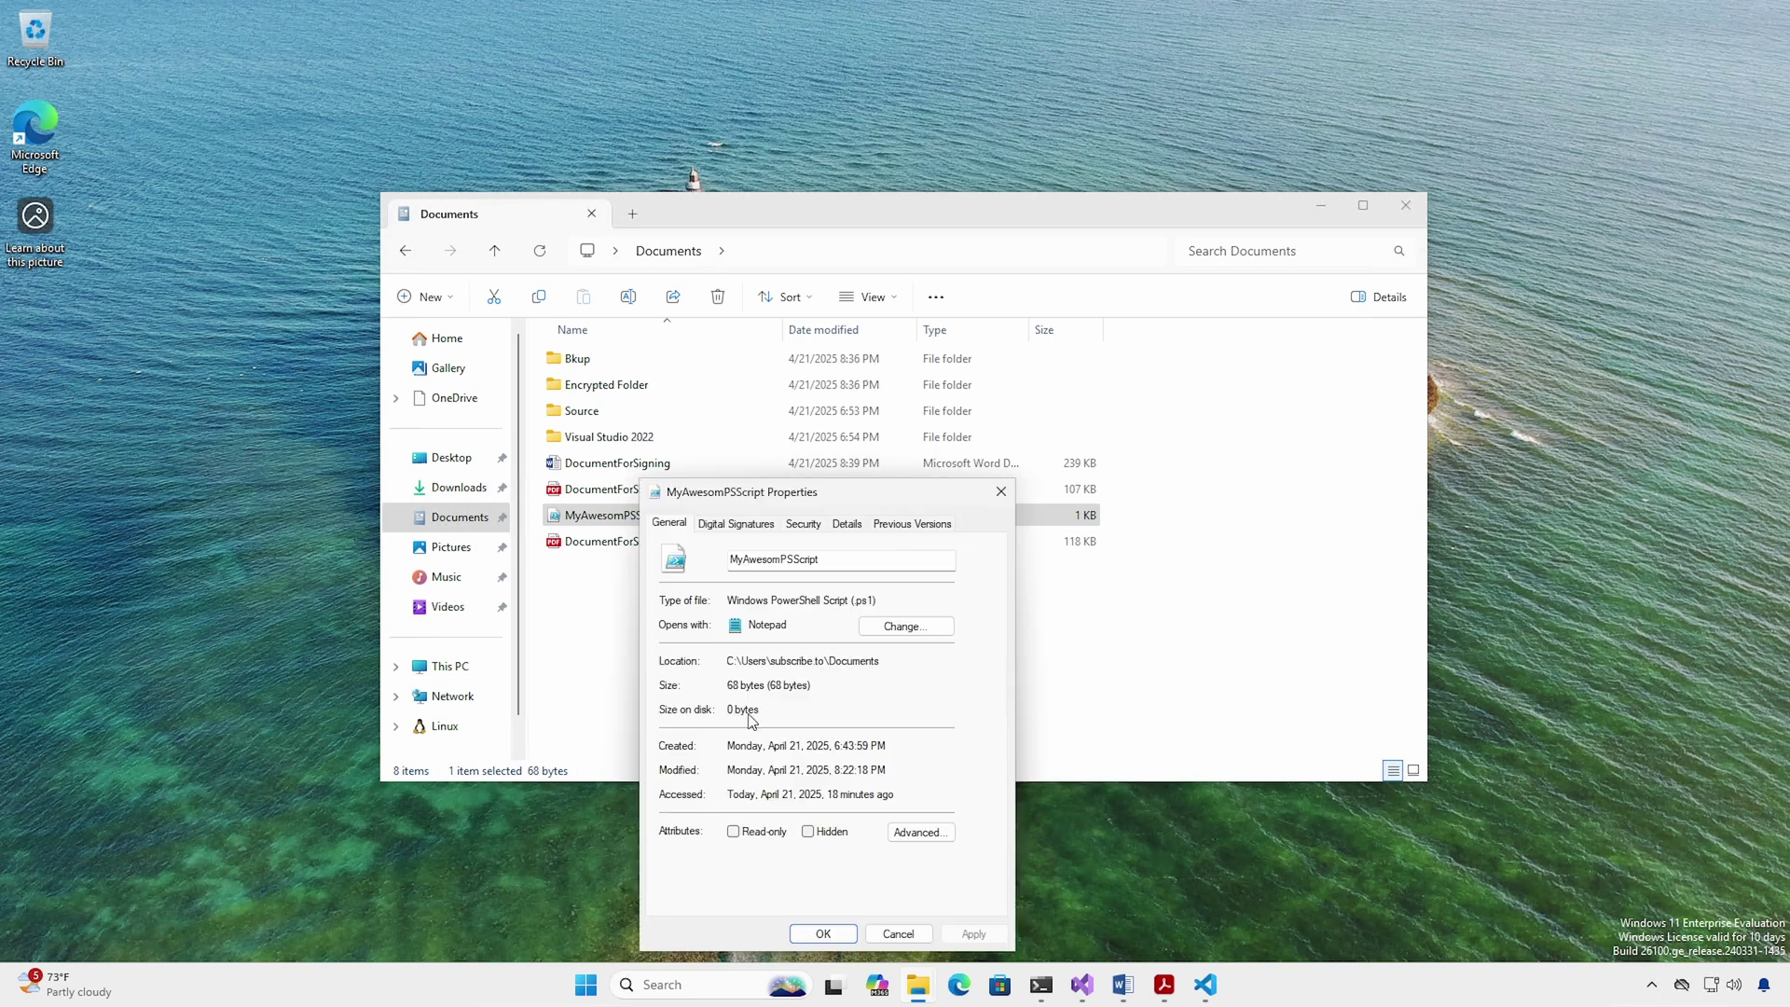
left_click(741, 527)
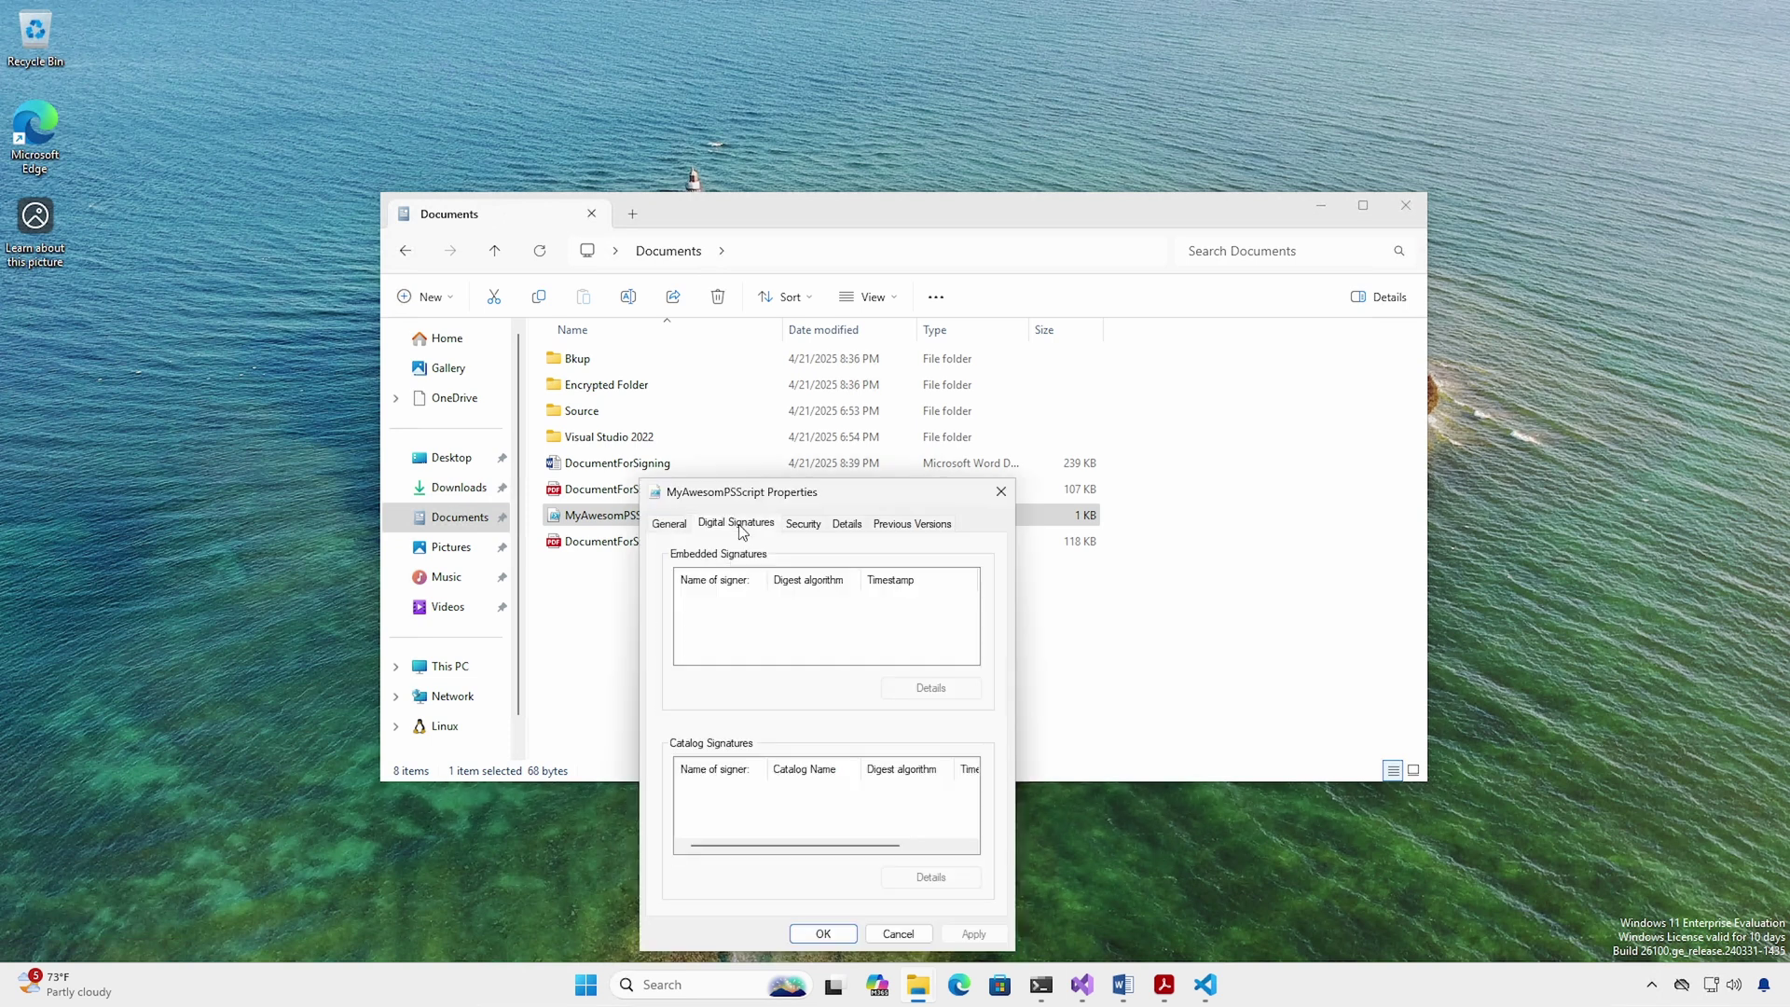
- Close the properties, minimize File Explorer and bring up the script in Visual Studio Code
left_click(1001, 491)
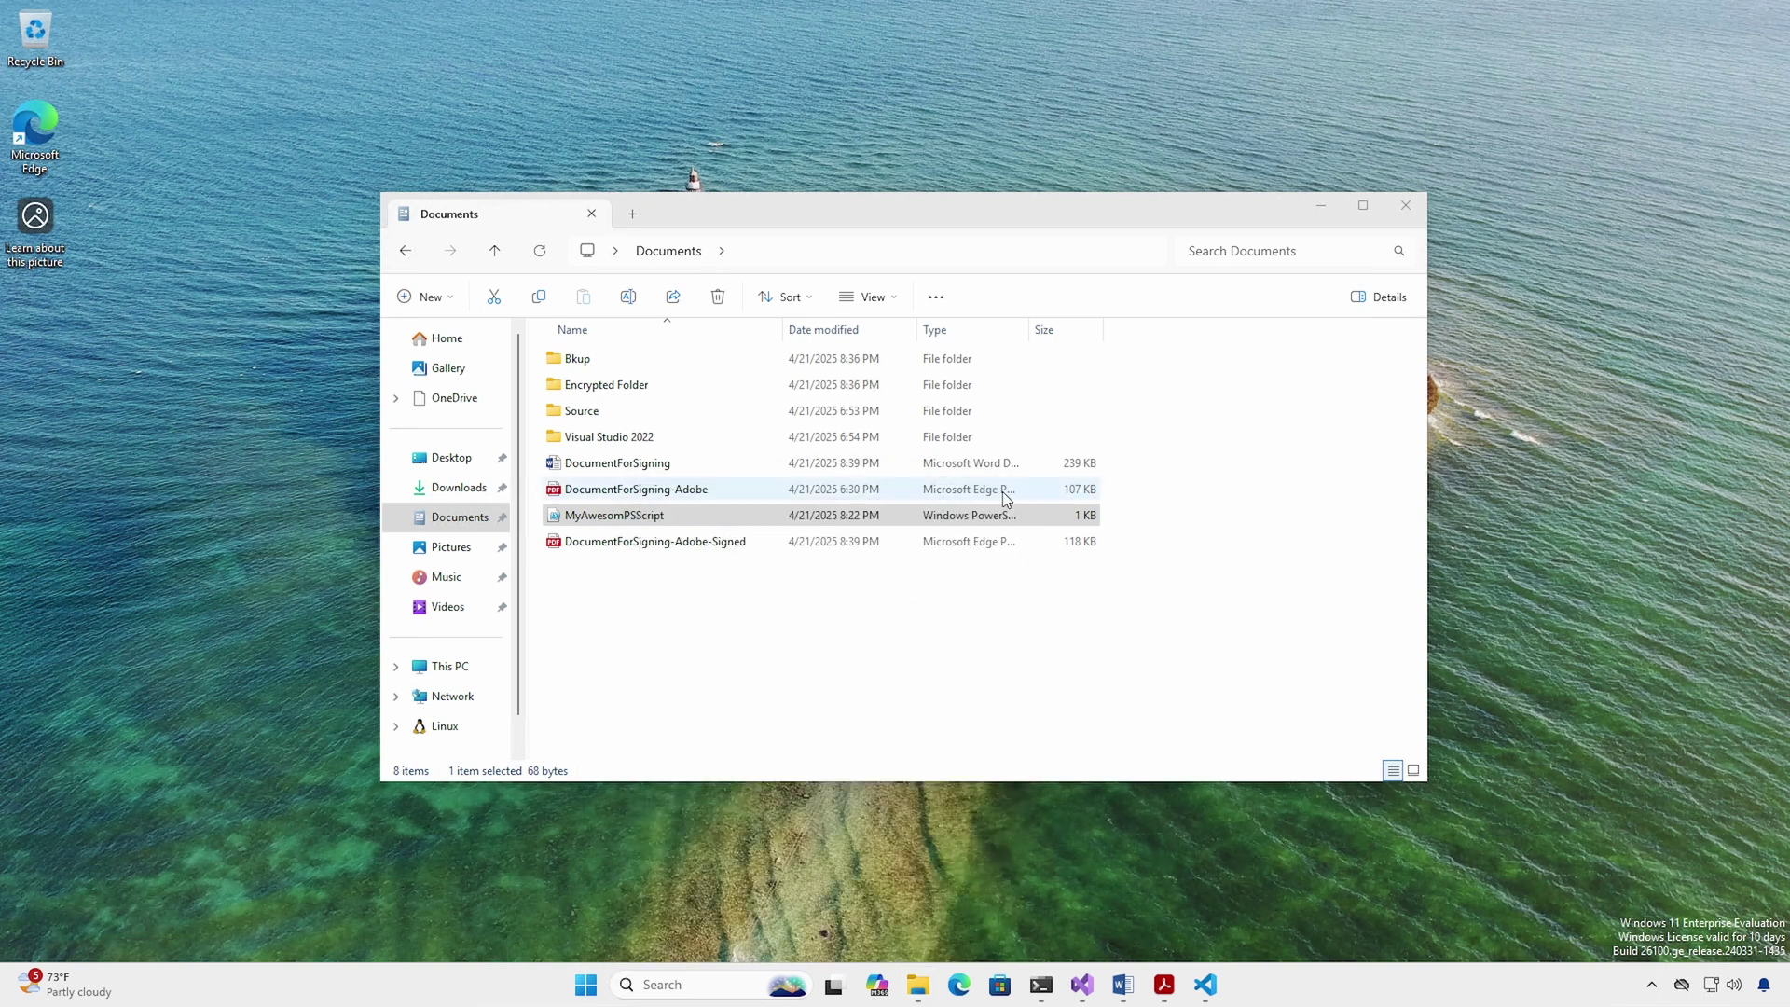
left_click(1320, 206)
left_click(1206, 986)
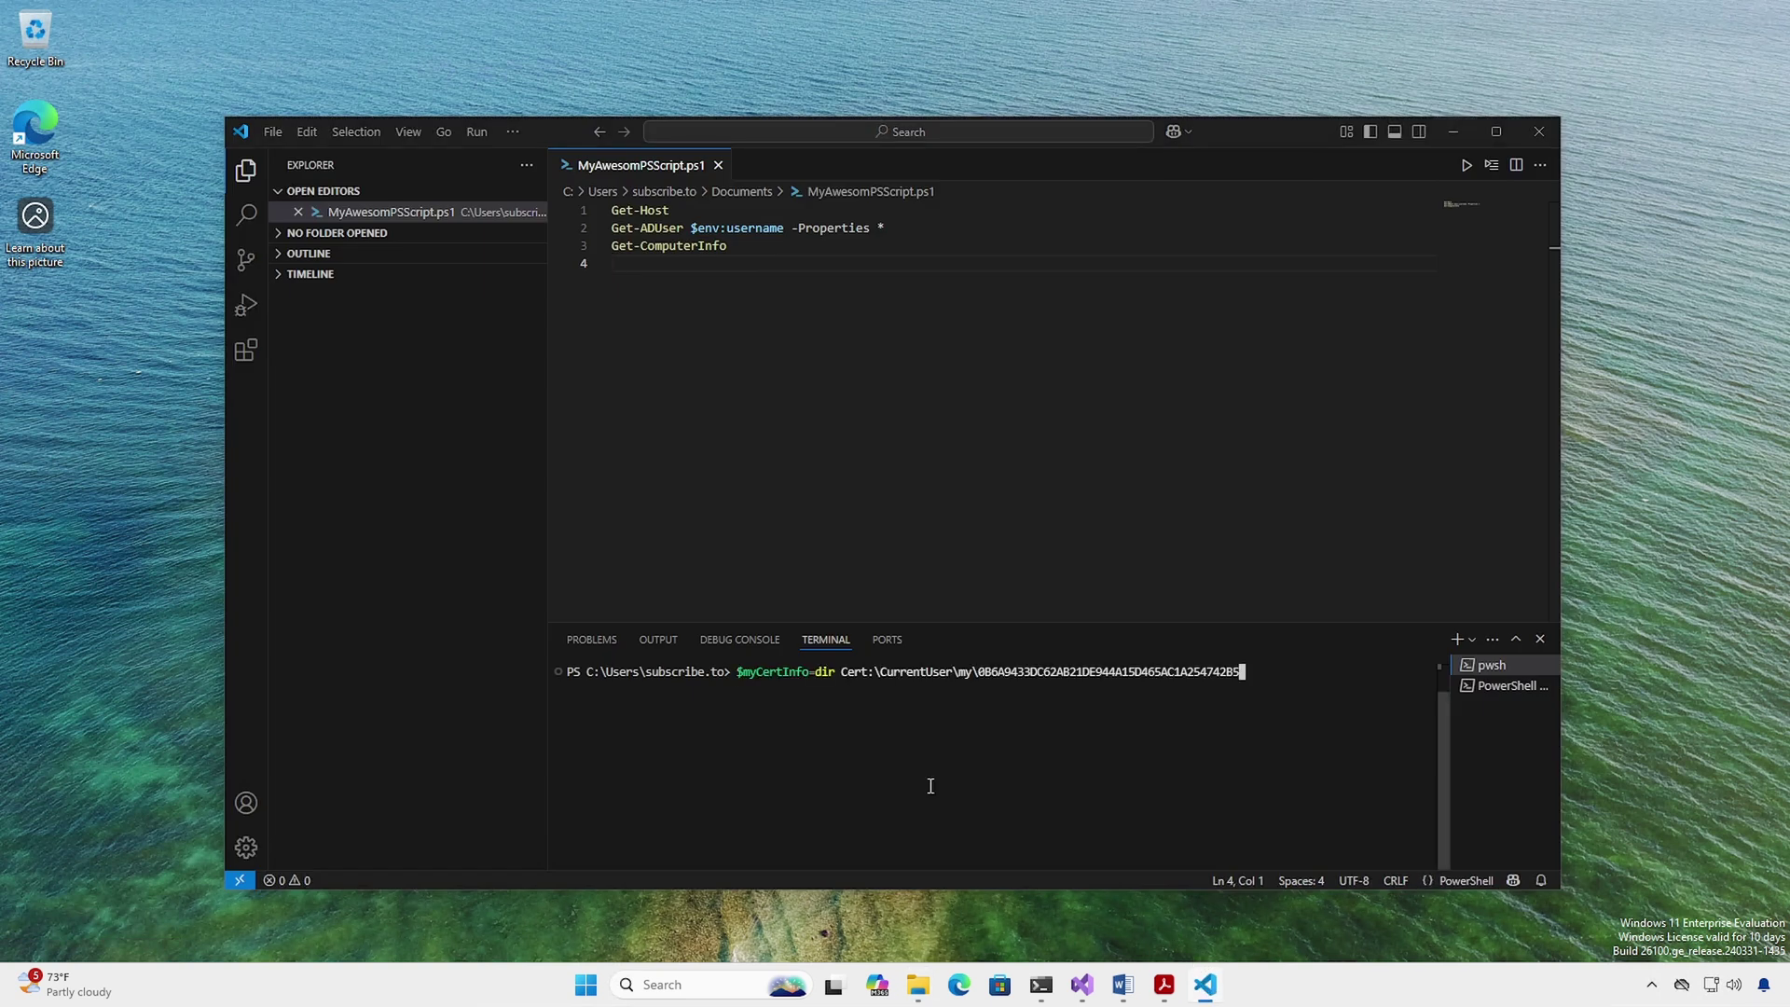
- Run Set-AuthenticodeSignature -Certificate $myCertInfo on MyAwesomPSScript.ps1, then return to File Explorer
key("Return")
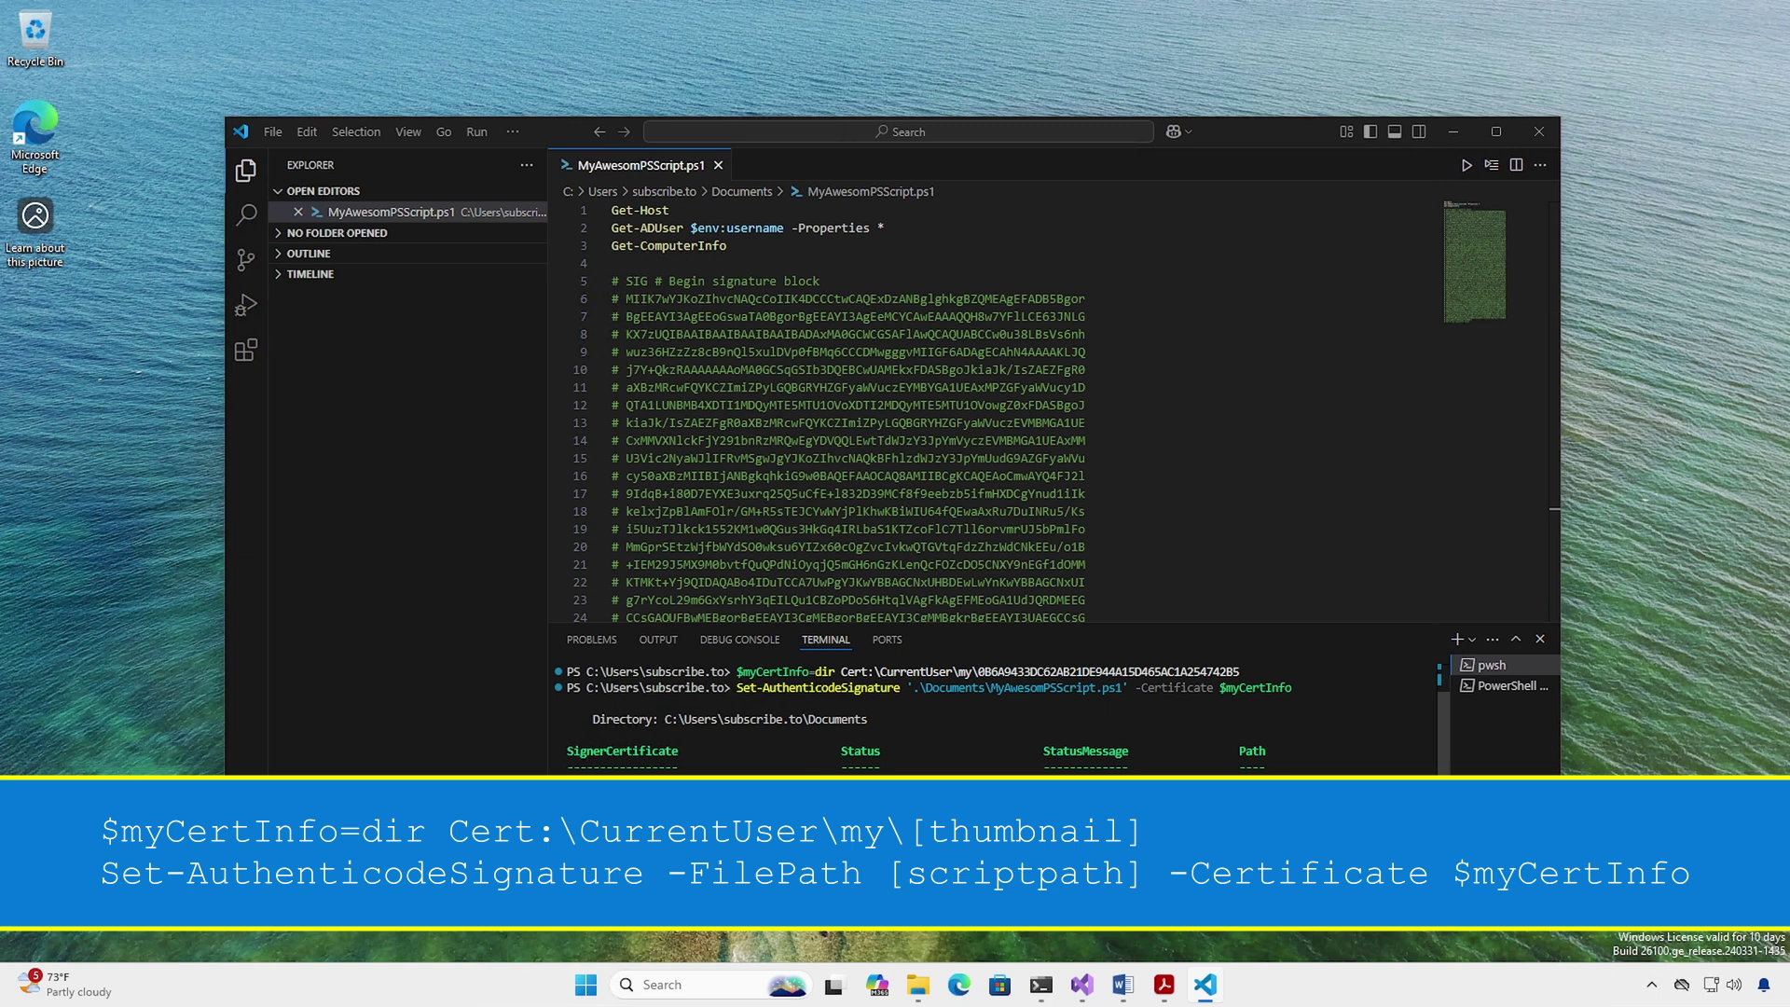
left_click(917, 985)
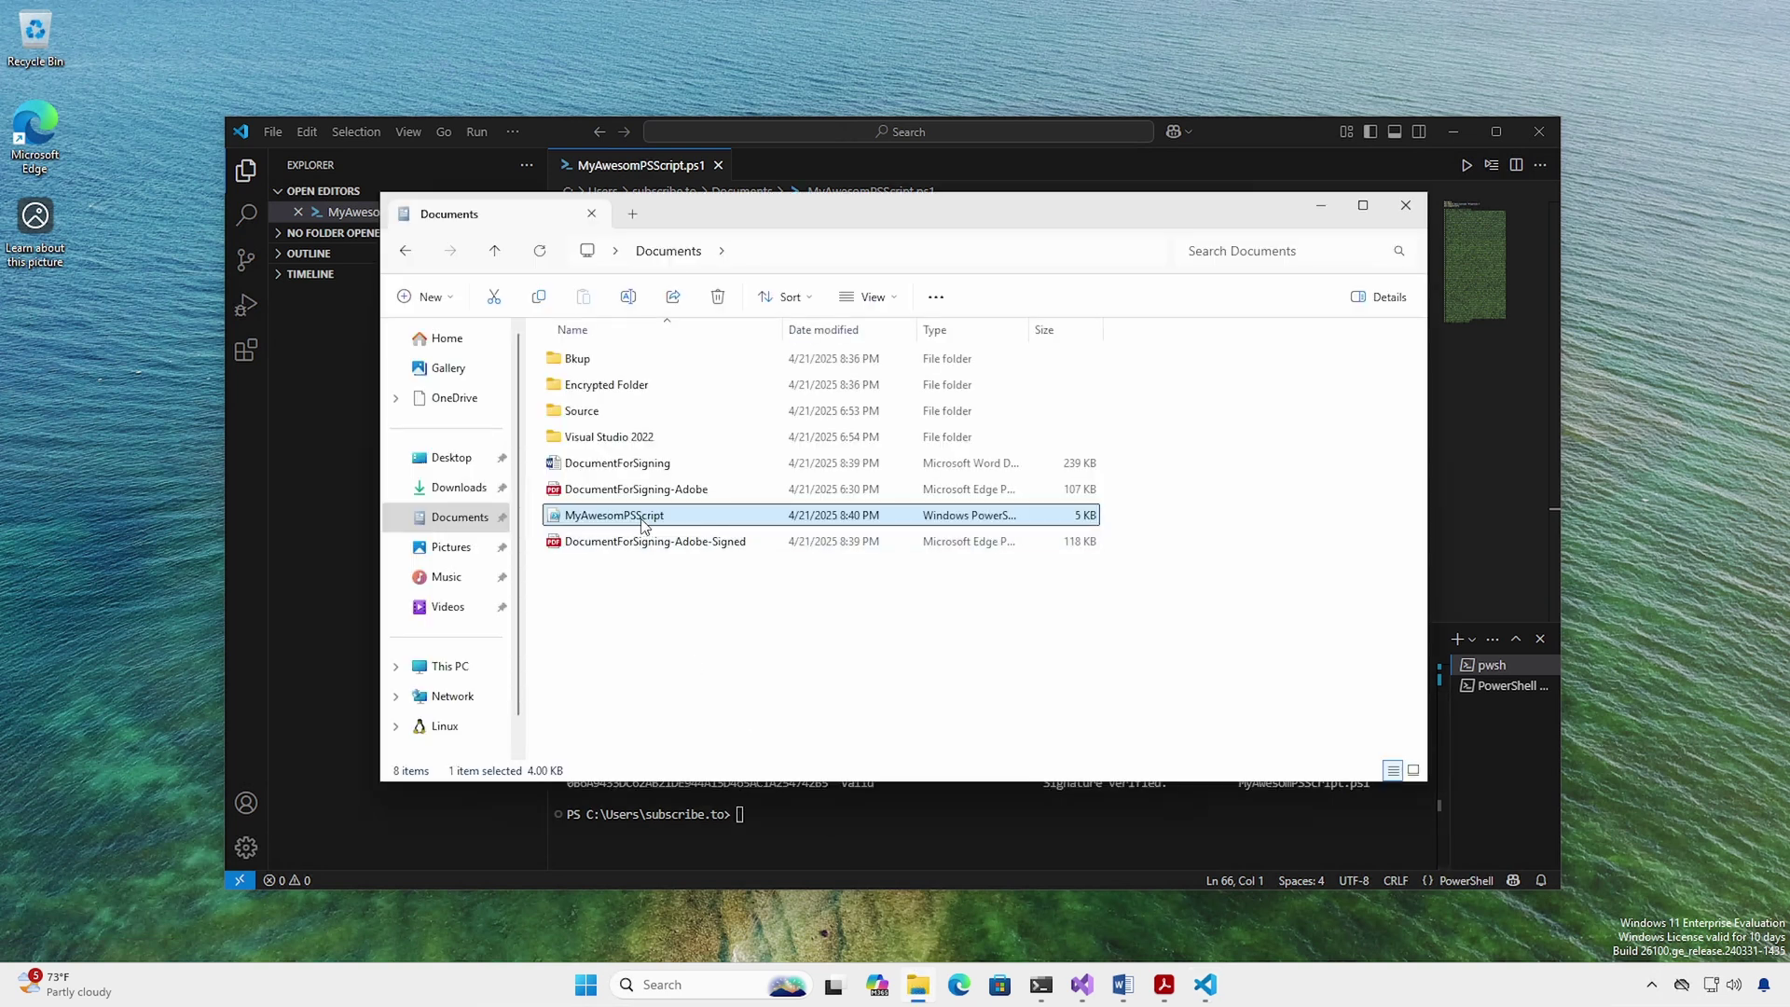
- Verify MyAwesomPSScript's properties now list an embedded sha256 digital signature
right_click(642, 525)
left_click(709, 801)
left_click(737, 525)
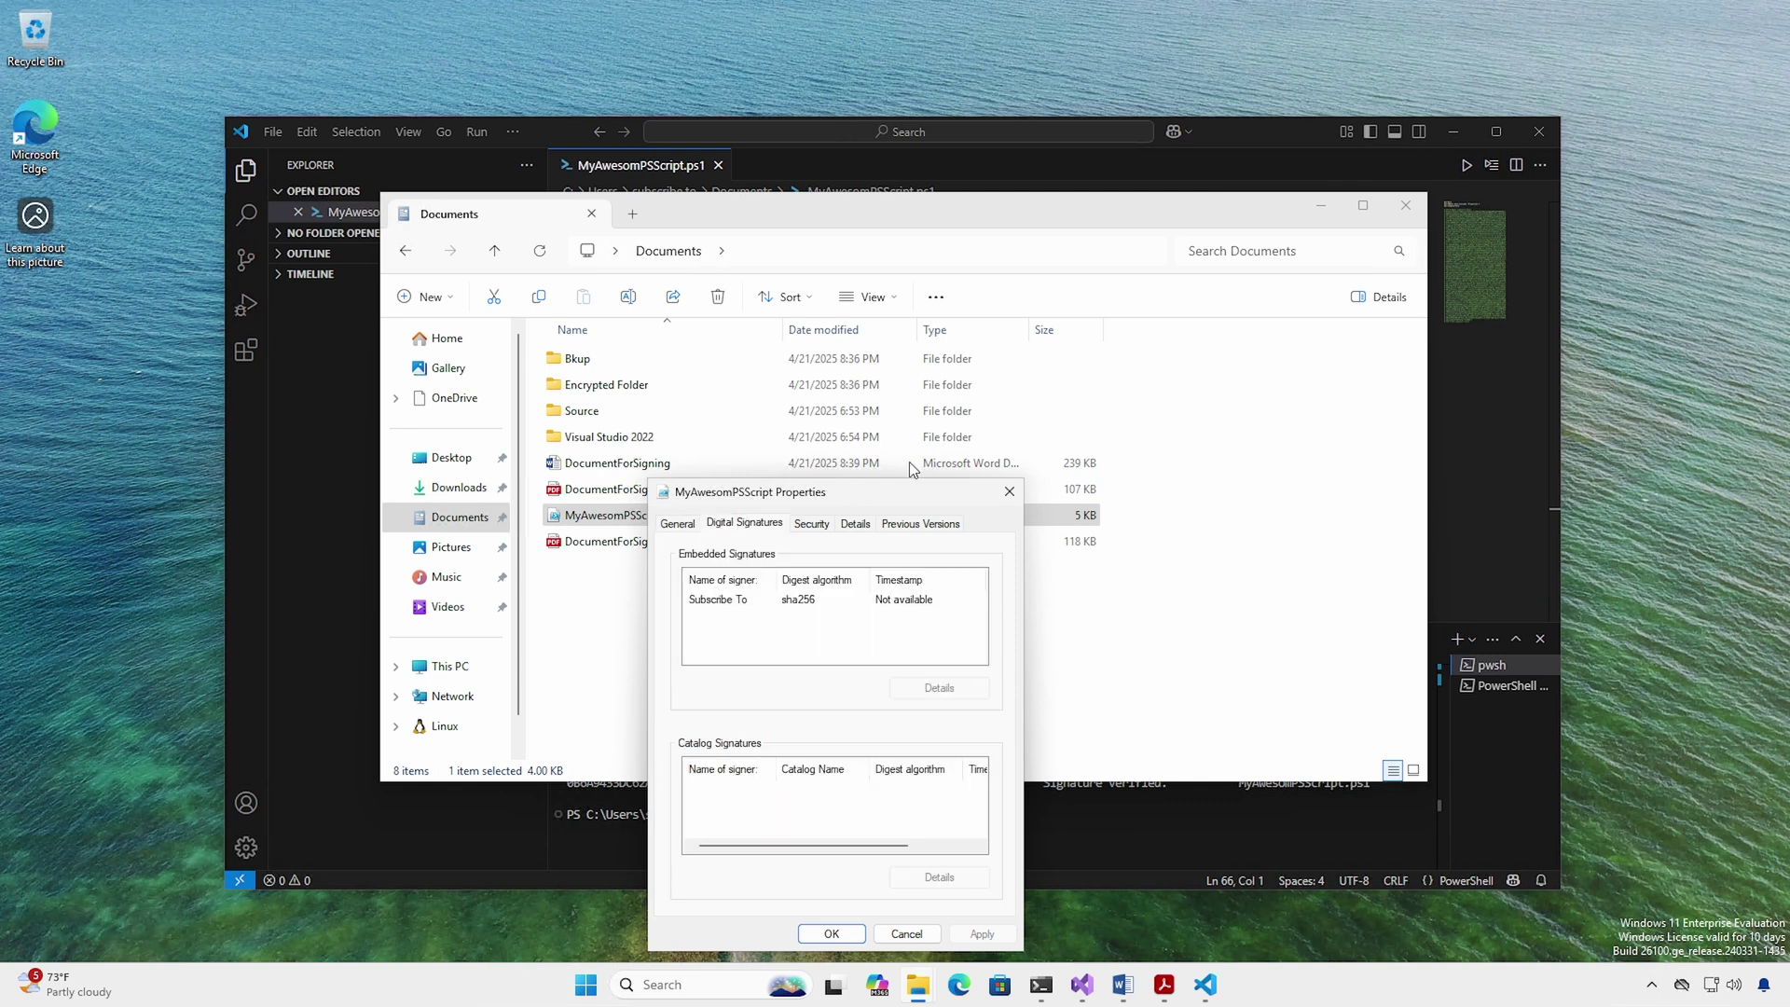
left_click(1009, 492)
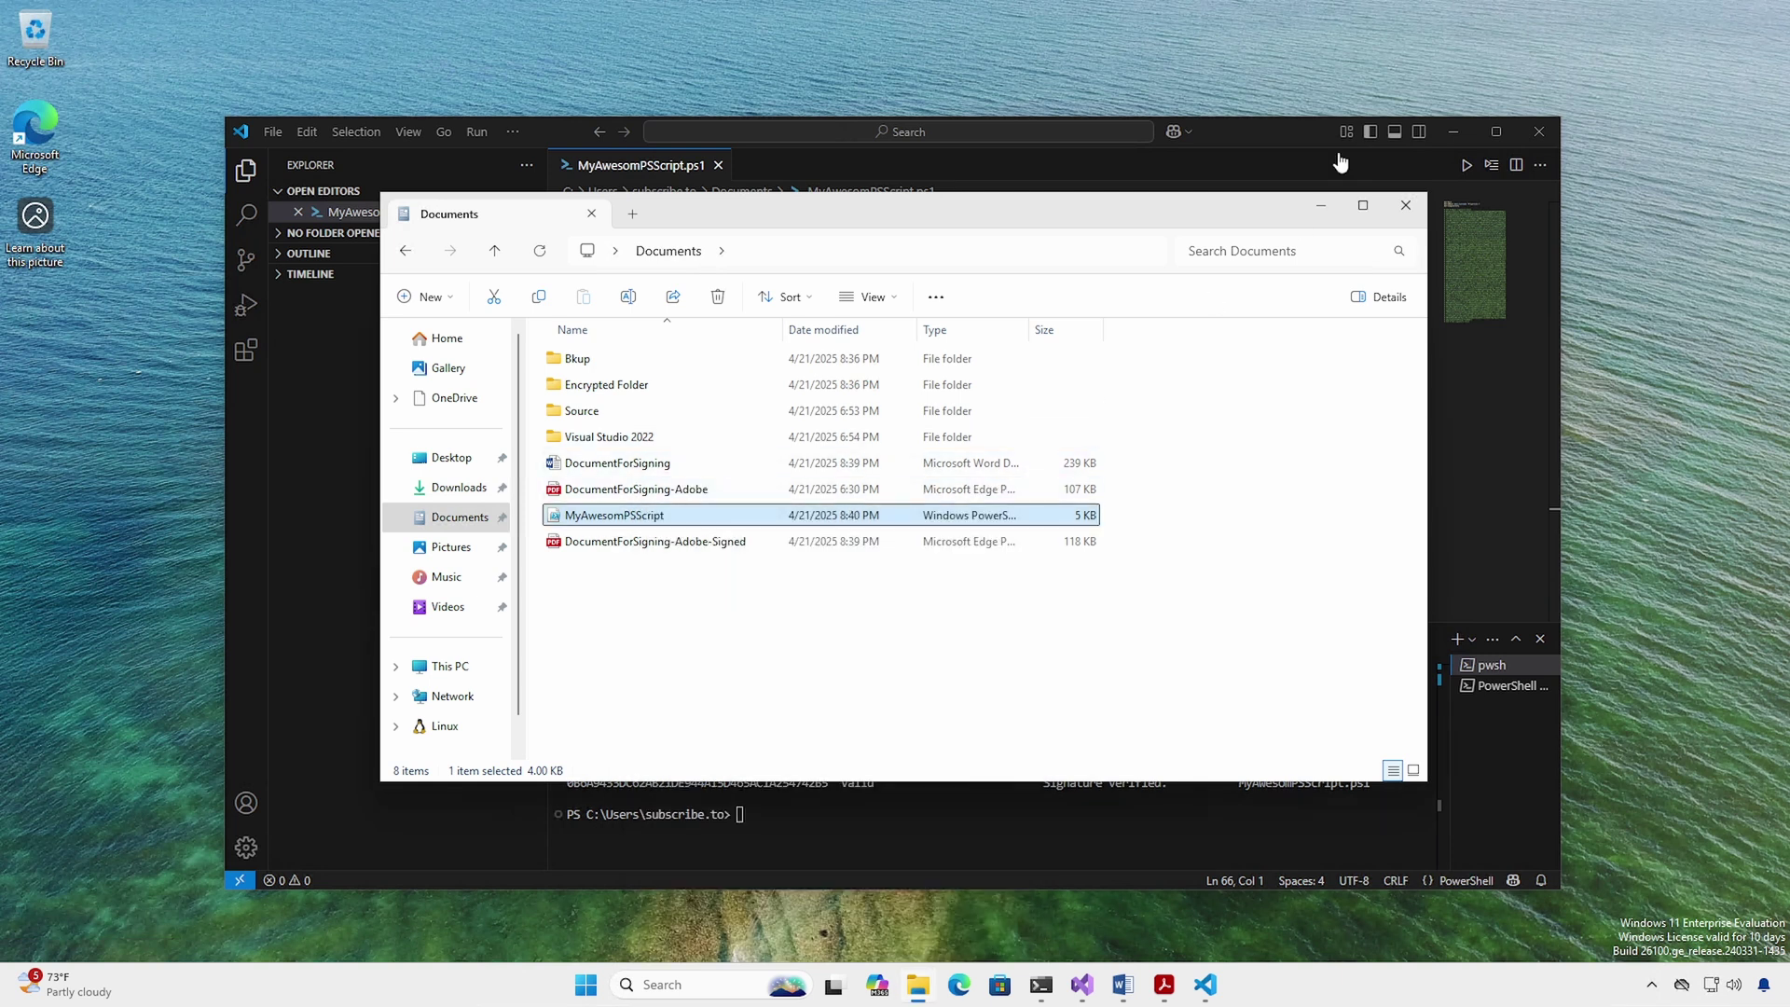
- Minimize File Explorer and VS Code and bring up WinFormsApp1 in Visual Studio
left_click(1321, 210)
left_click(1452, 131)
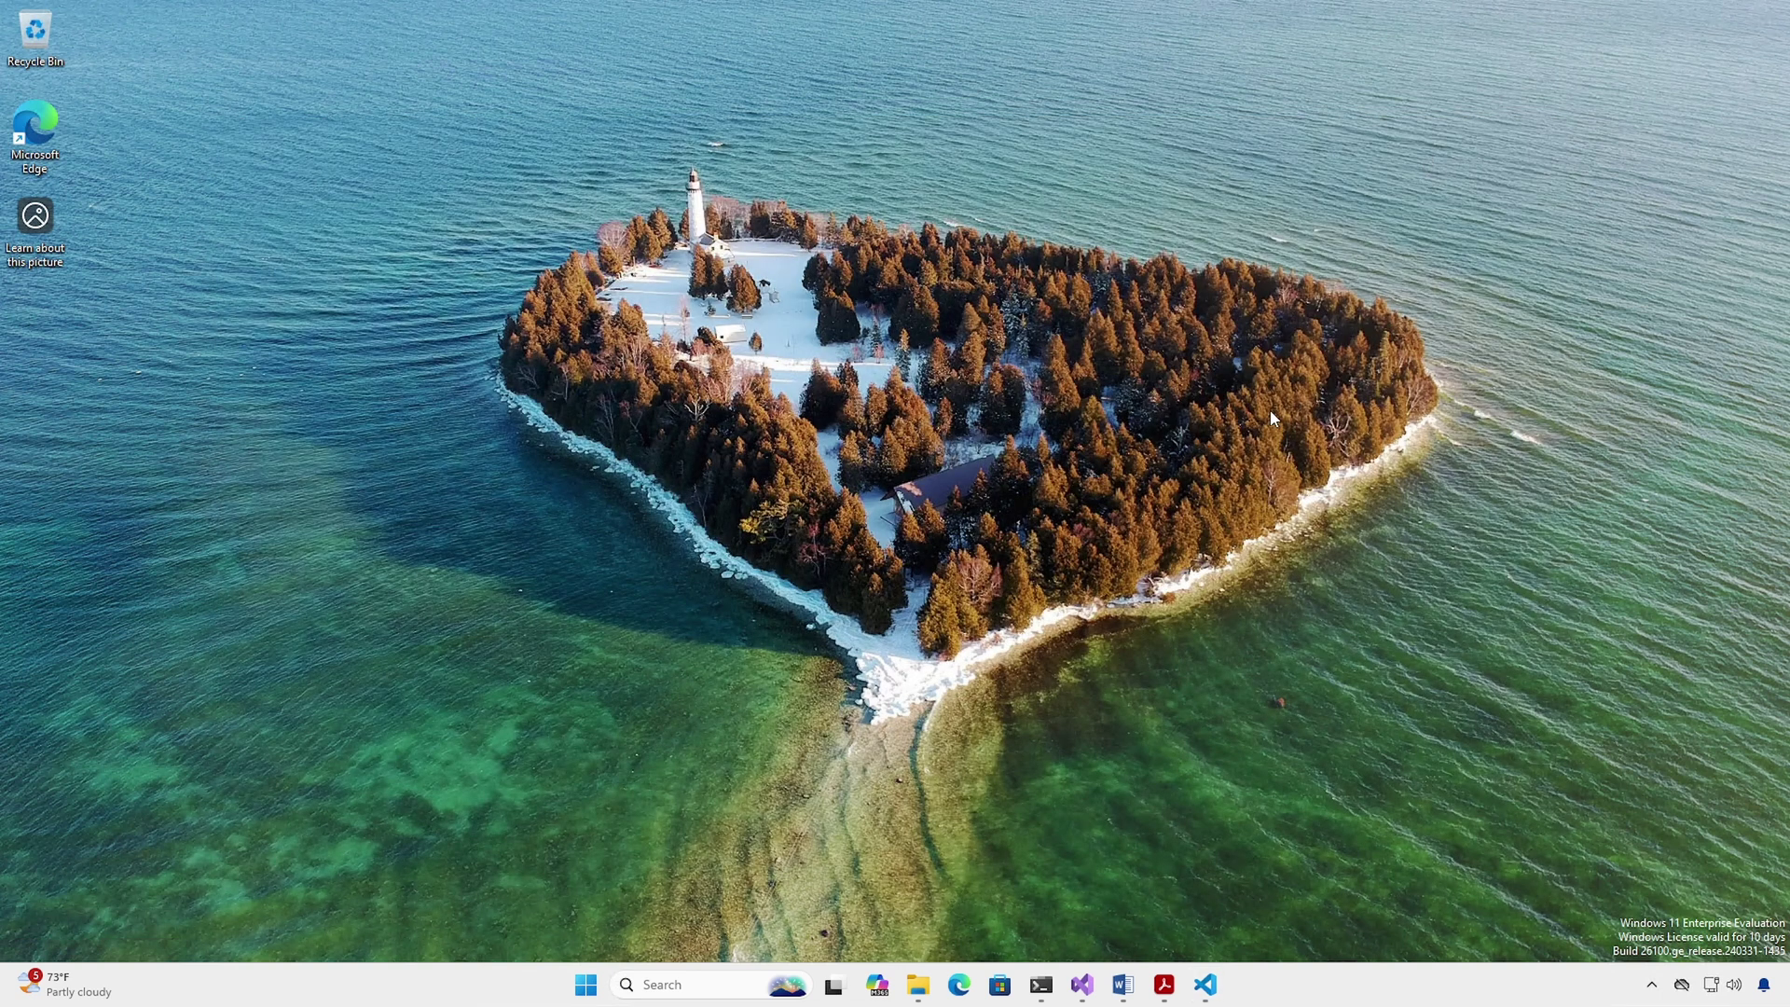
left_click(1083, 985)
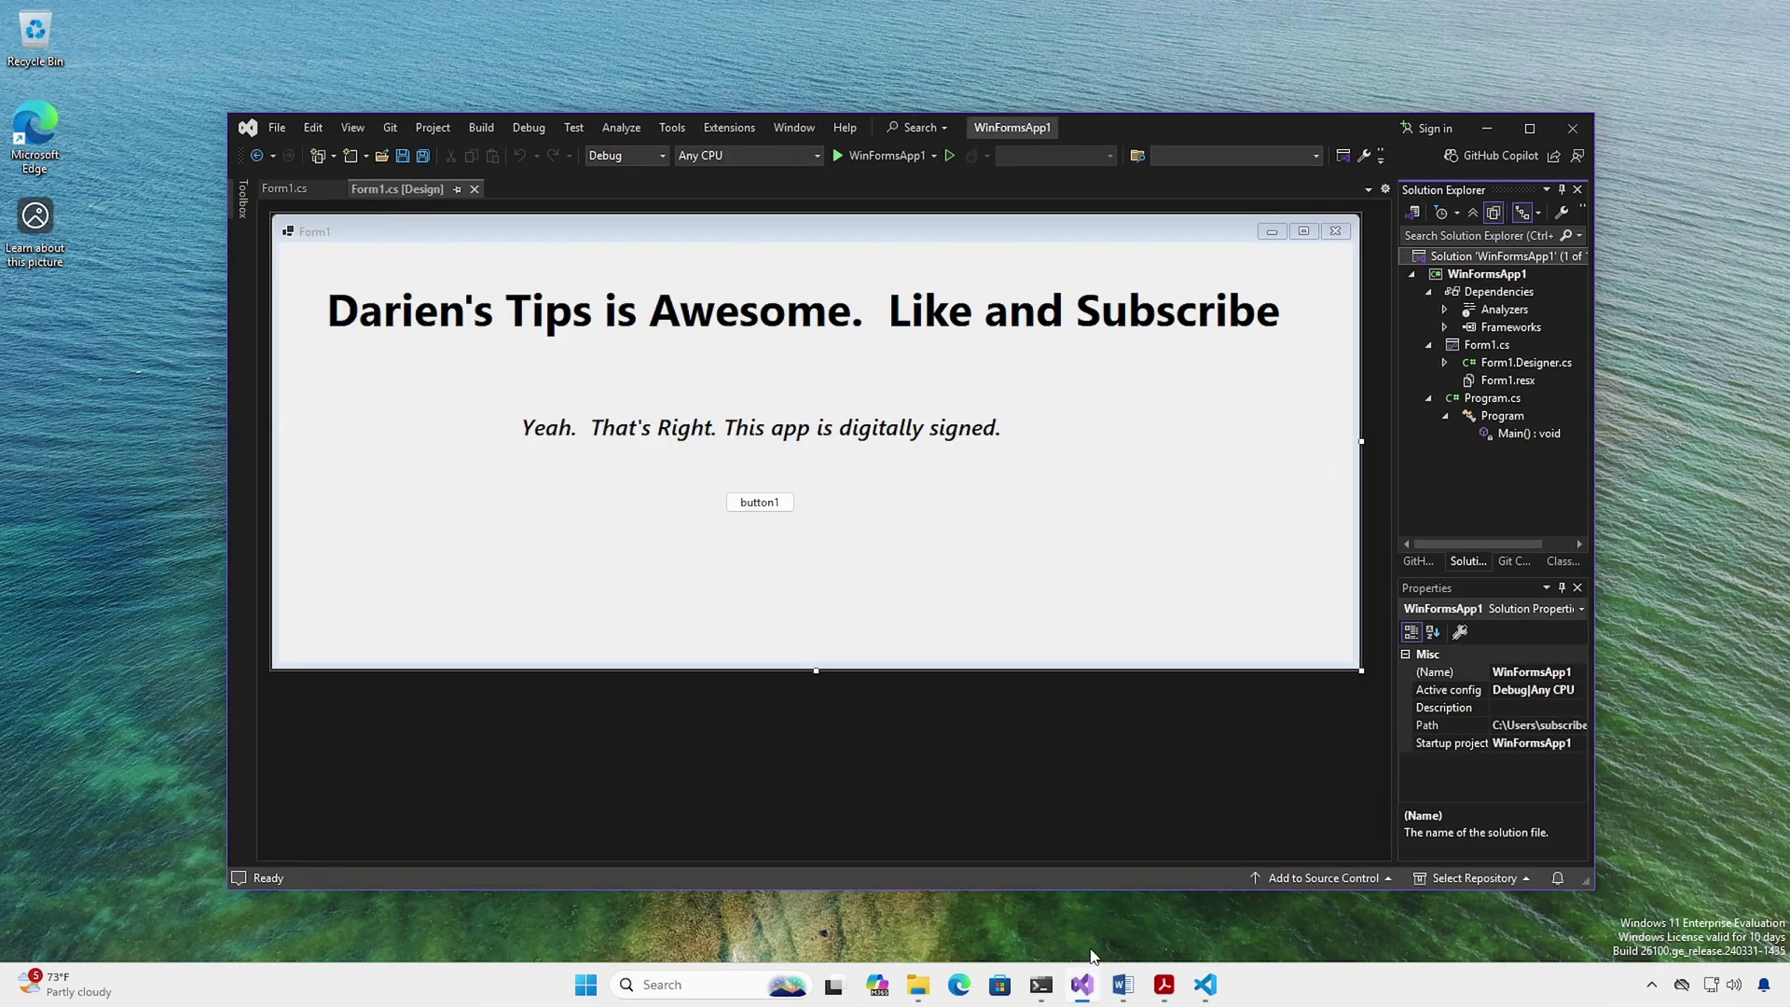
- Start a ClickOnce publish profile for WinFormsApp1 and advance to the signing page
right_click(1452, 276)
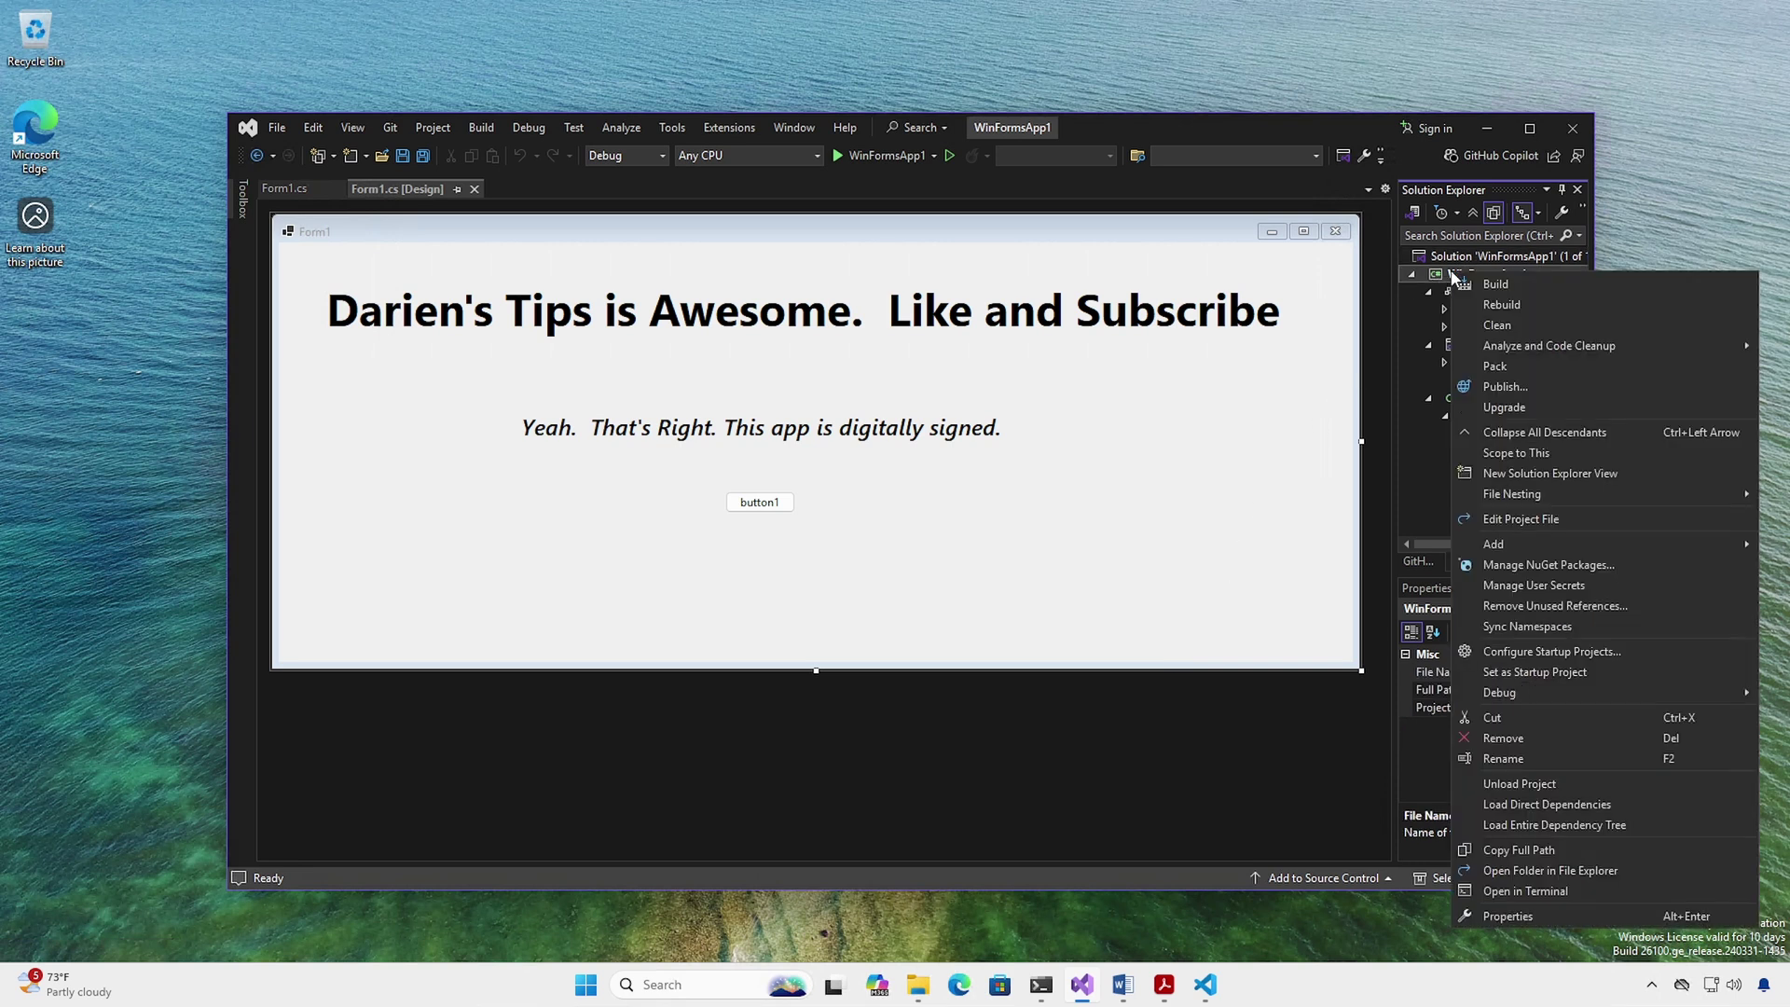
left_click(1487, 387)
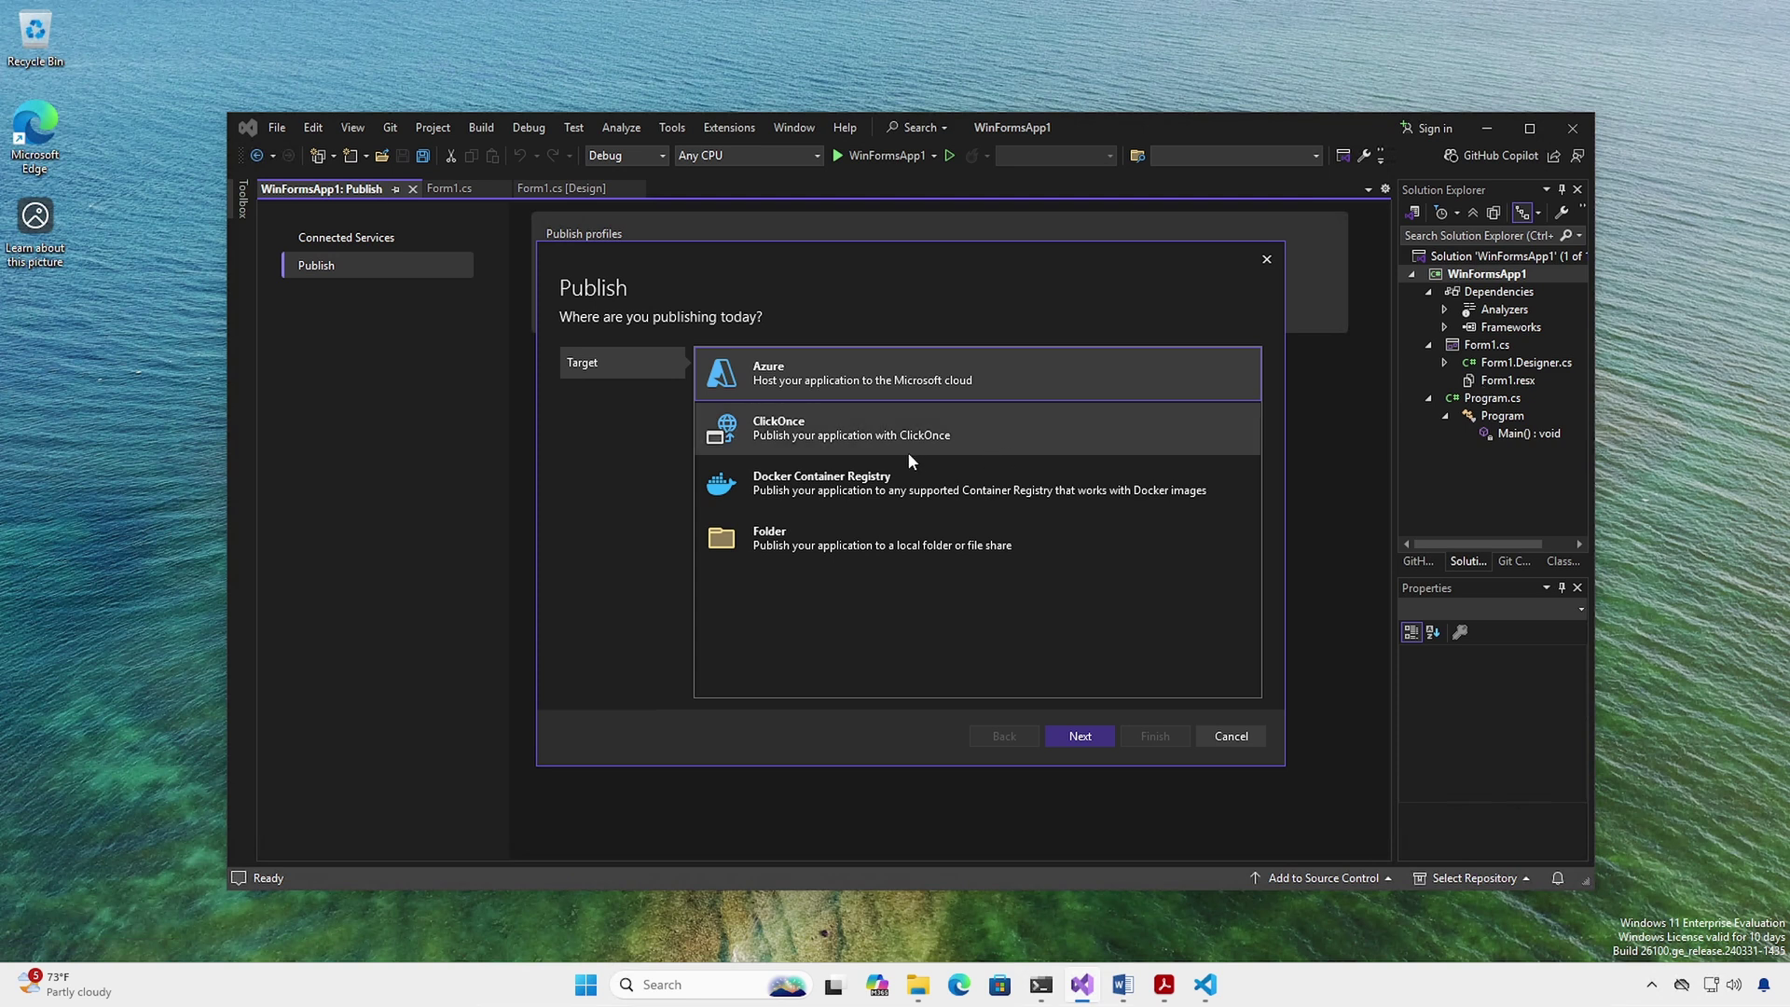
left_click(845, 440)
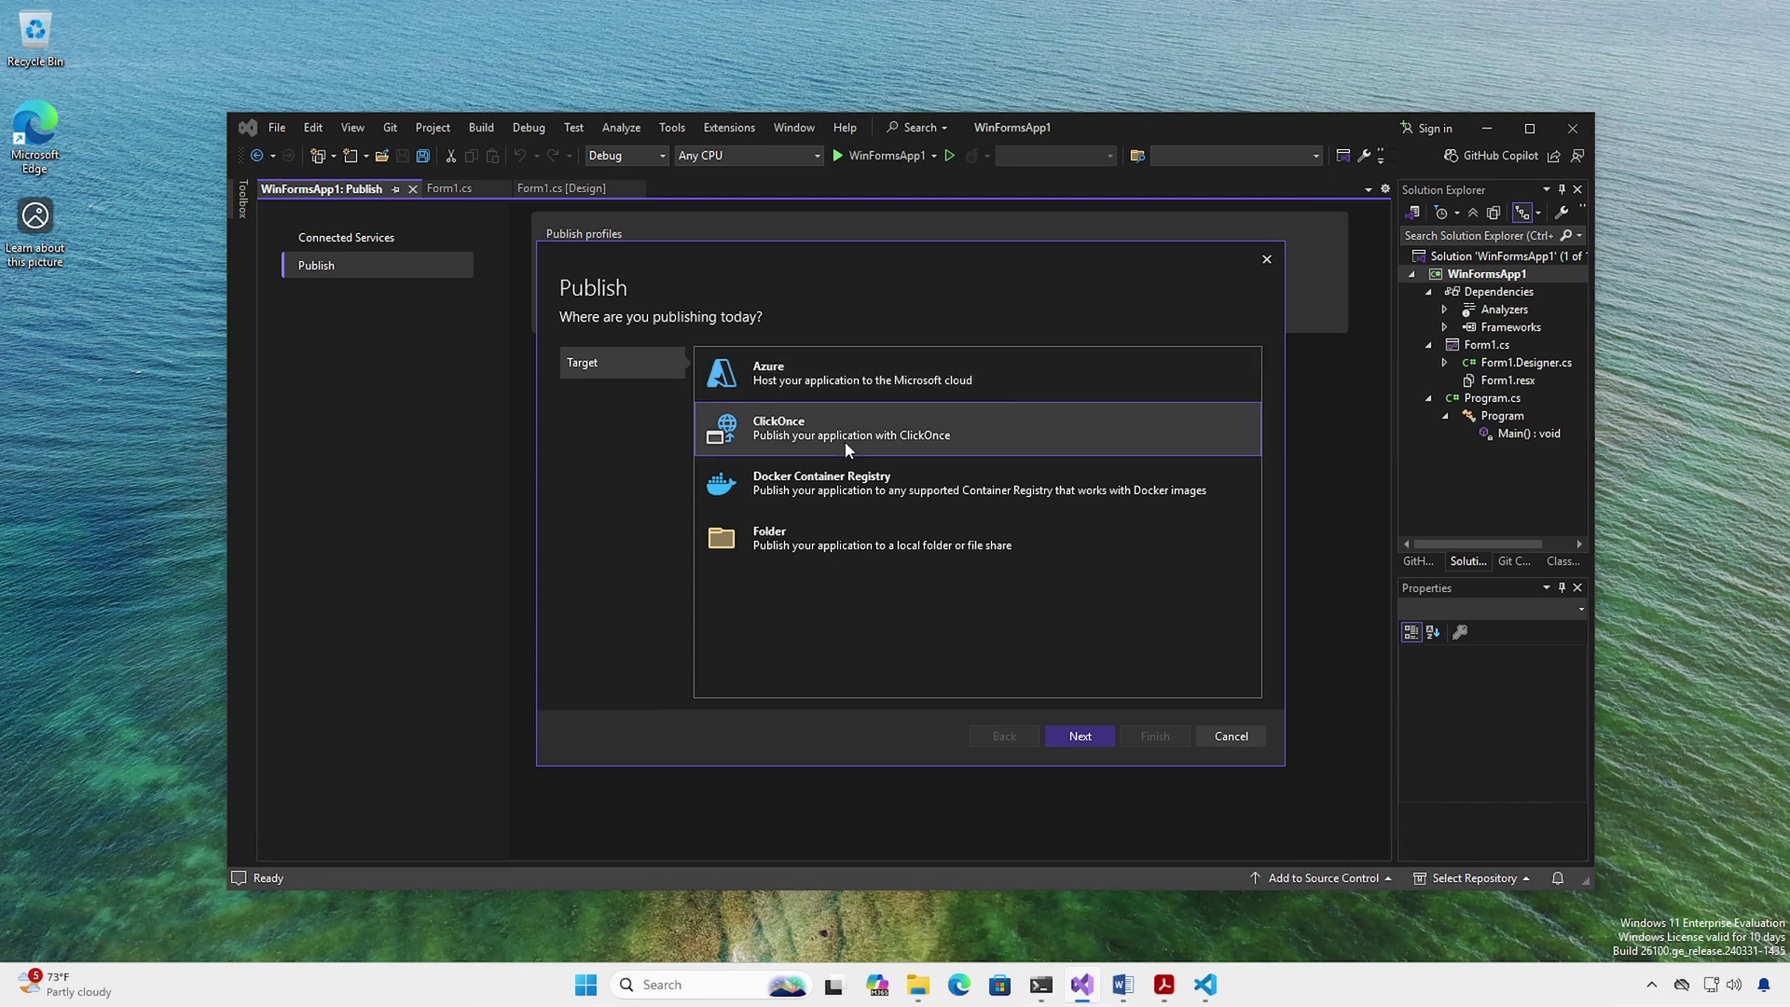
left_click(1073, 735)
left_click(1072, 736)
left_click(1073, 735)
left_click(1073, 735)
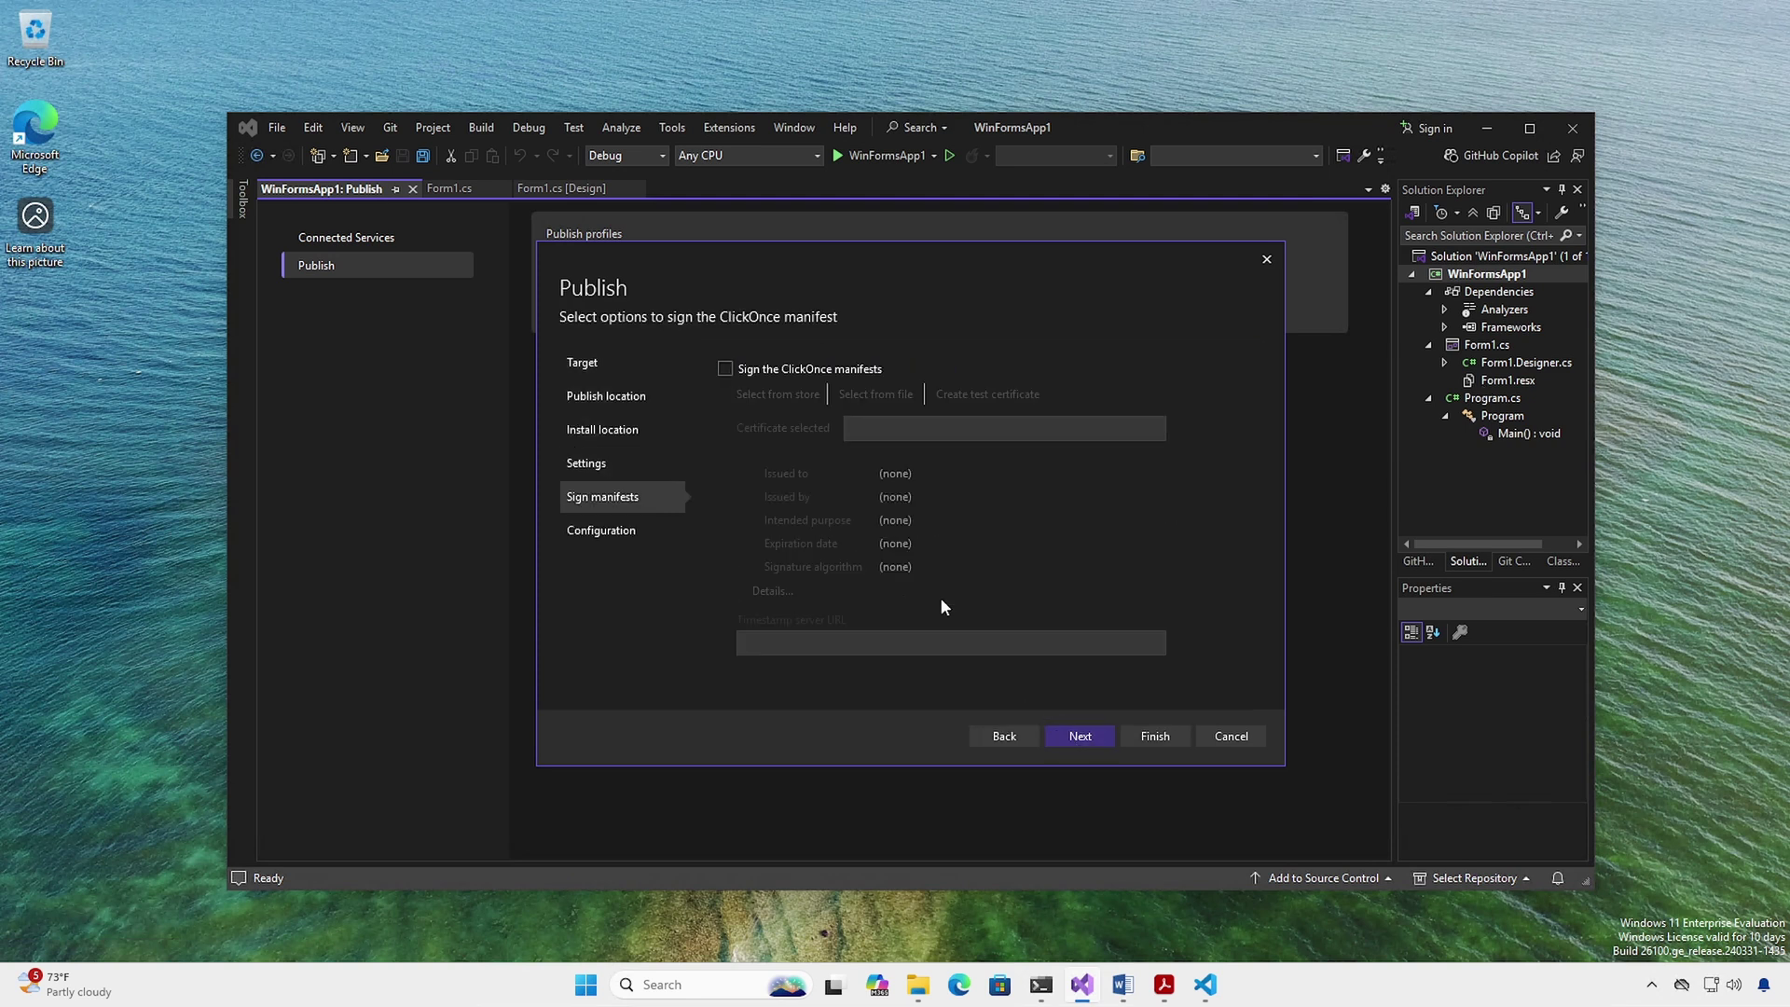
- Sign the ClickOnce manifests with the user's certificate from the store and finish the profile
left_click(725, 370)
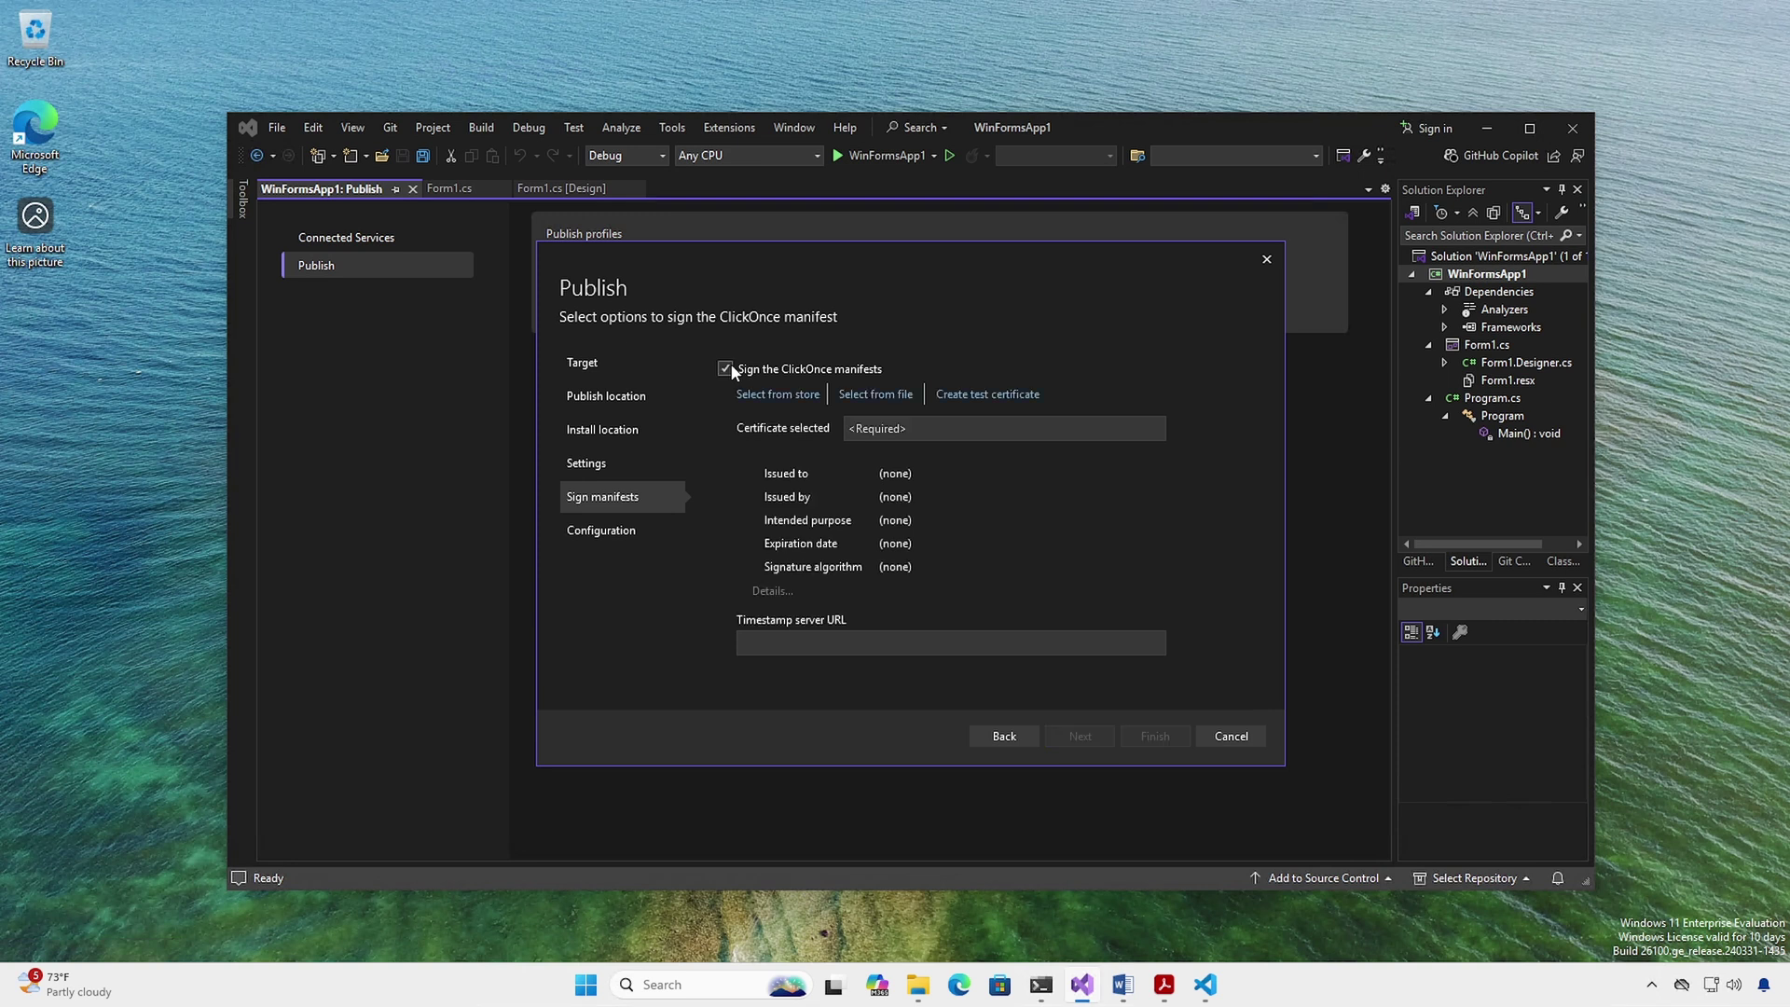
left_click(770, 395)
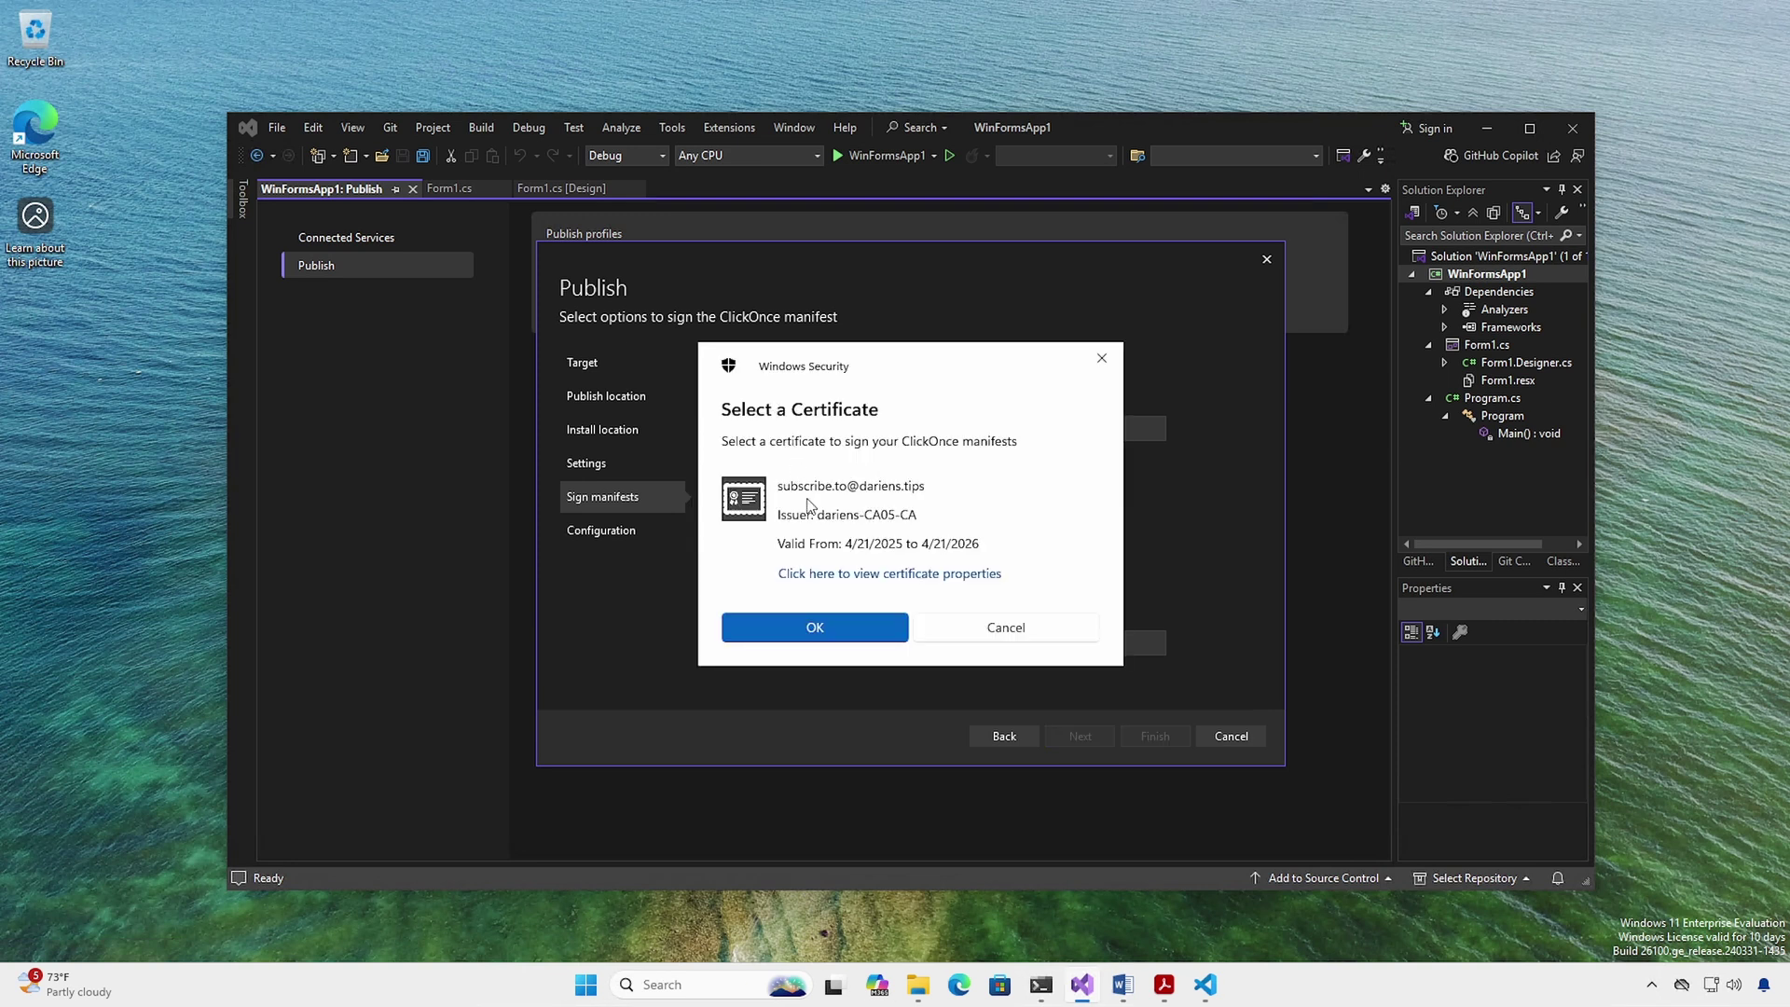
left_click(829, 627)
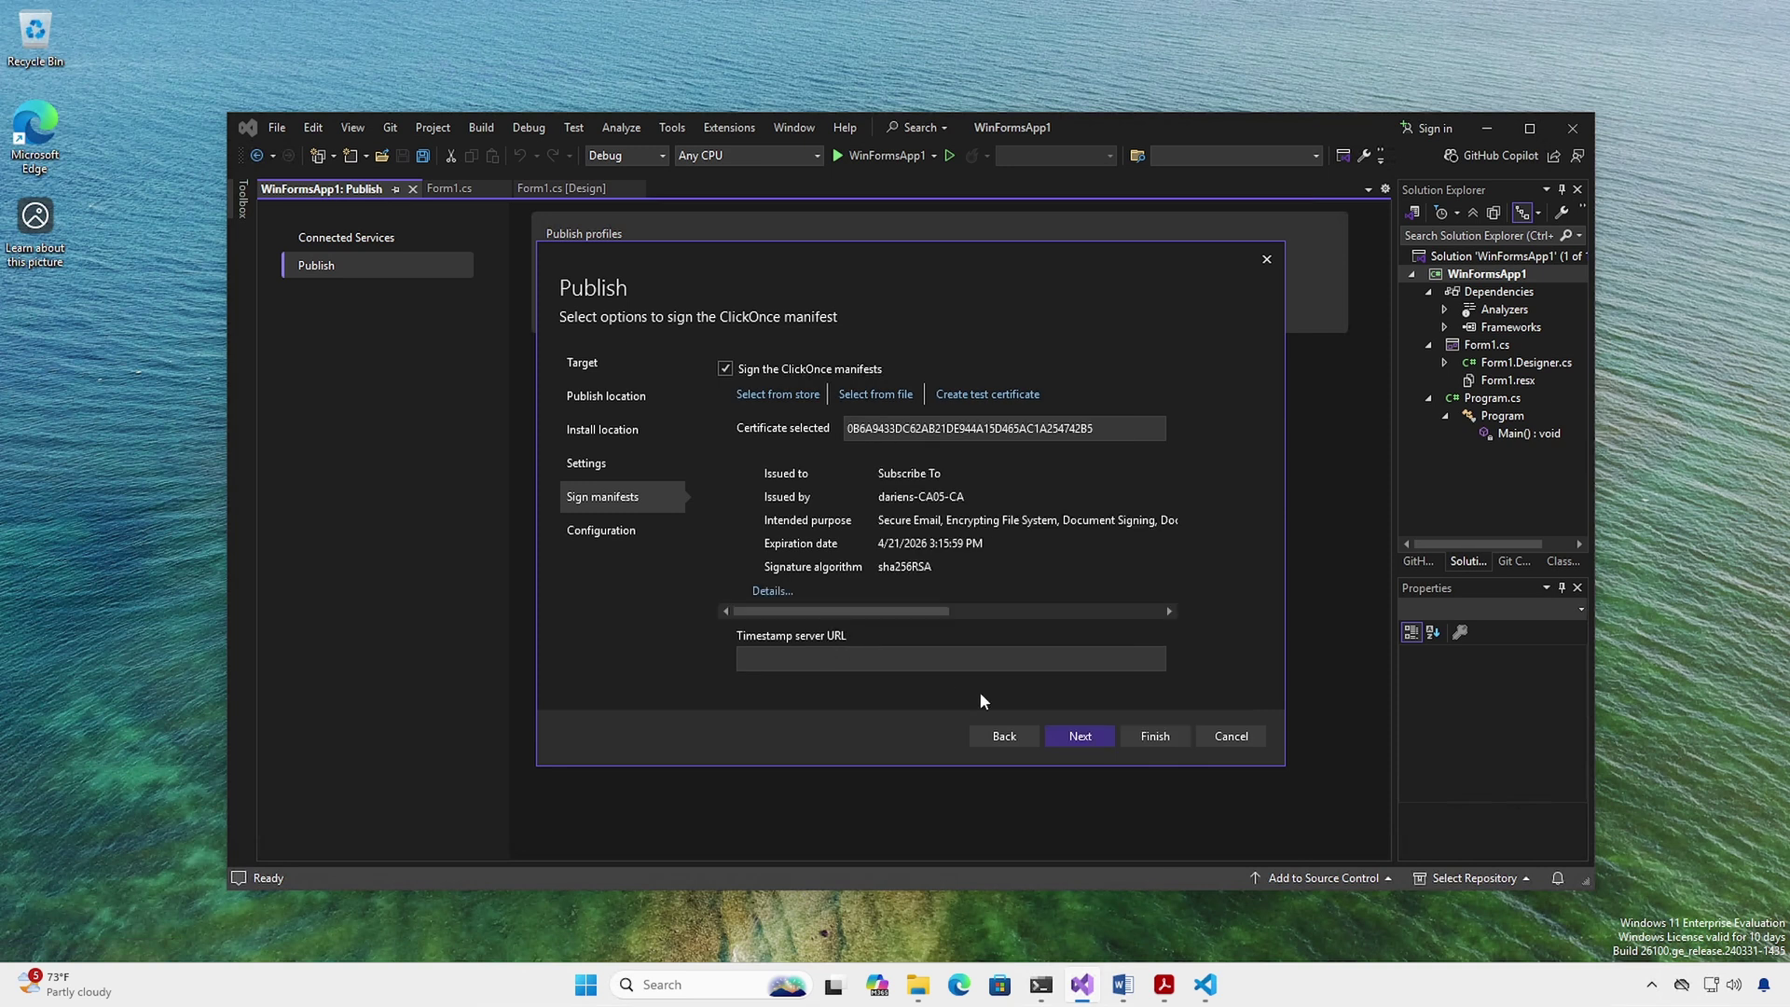
left_click(1076, 738)
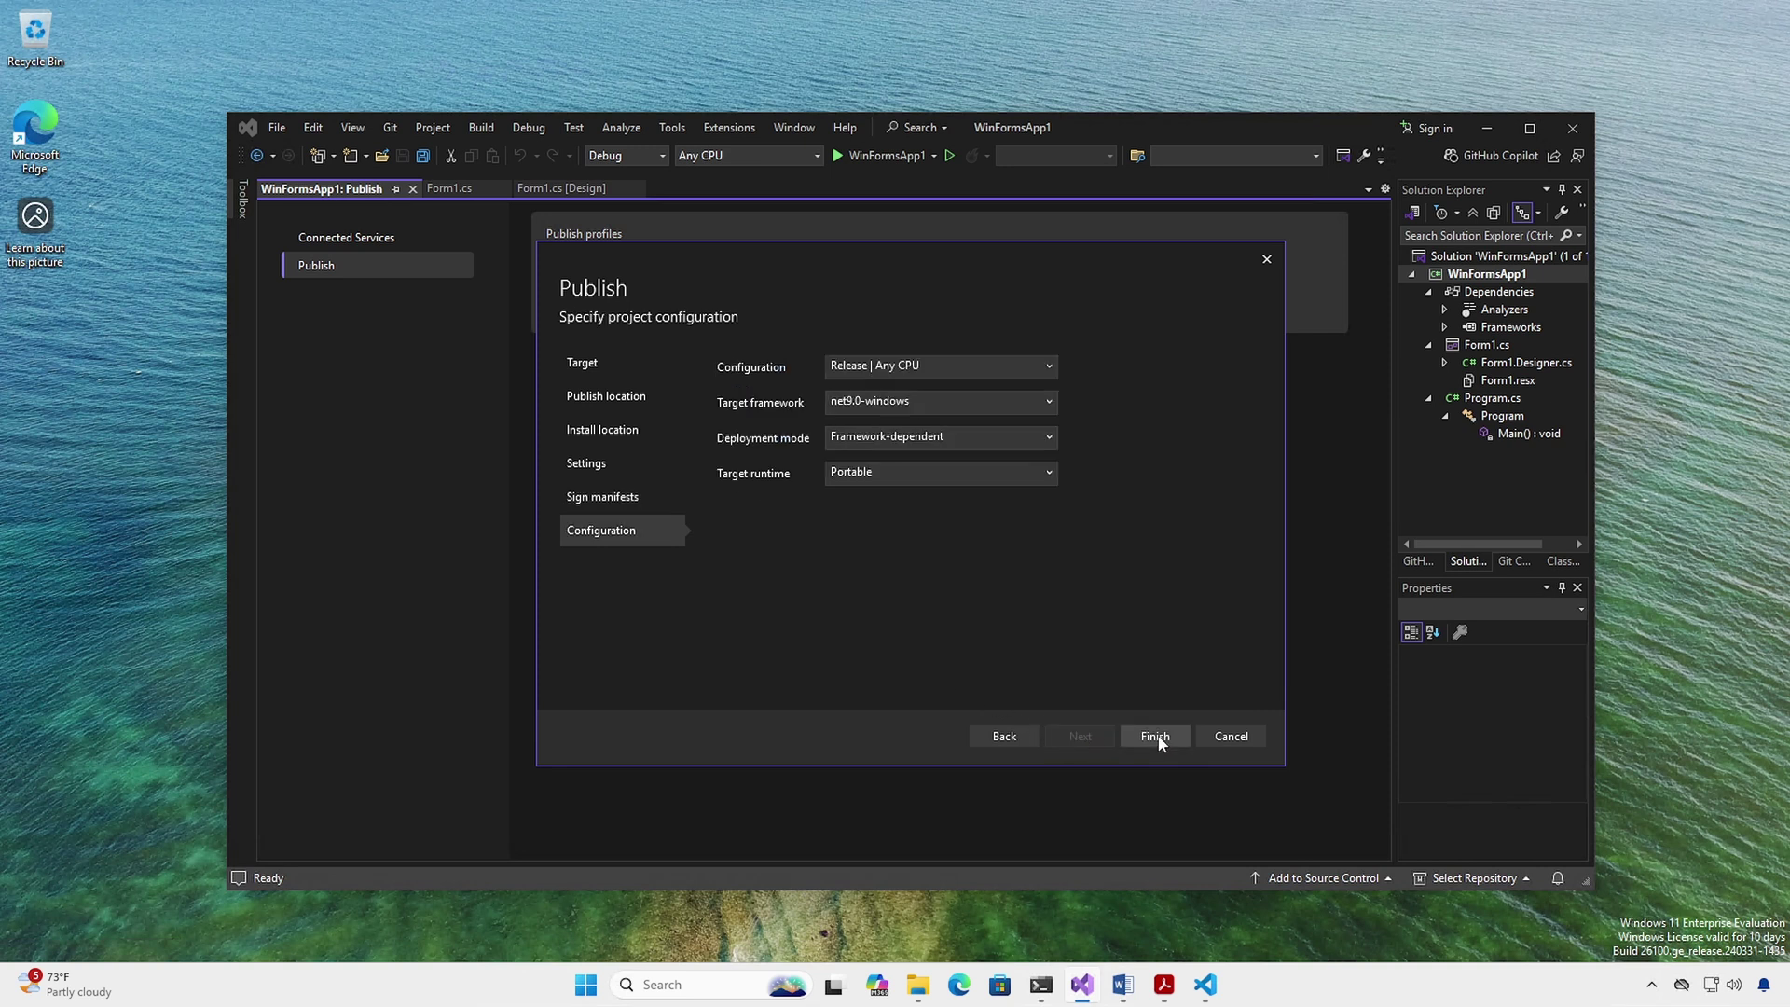
left_click(1155, 736)
left_click(1156, 735)
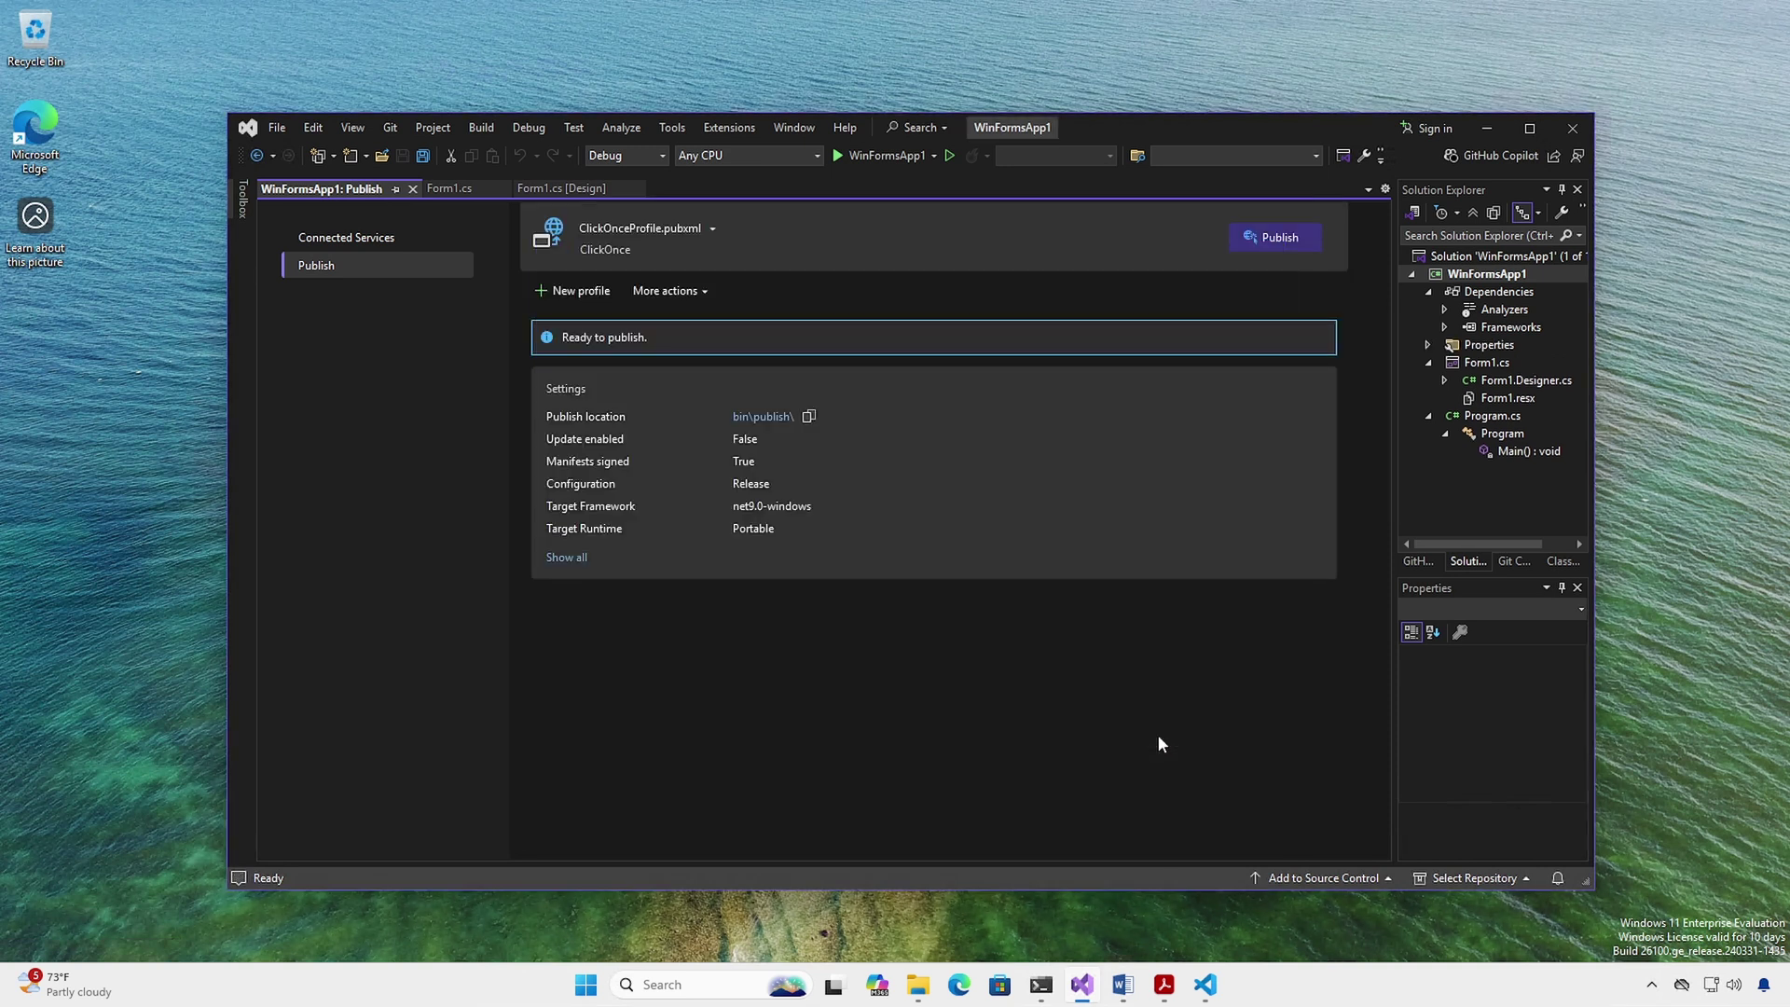
- Publish the ClickOnce app and check the setup file's digital signatures in bin\publish
left_click(1282, 238)
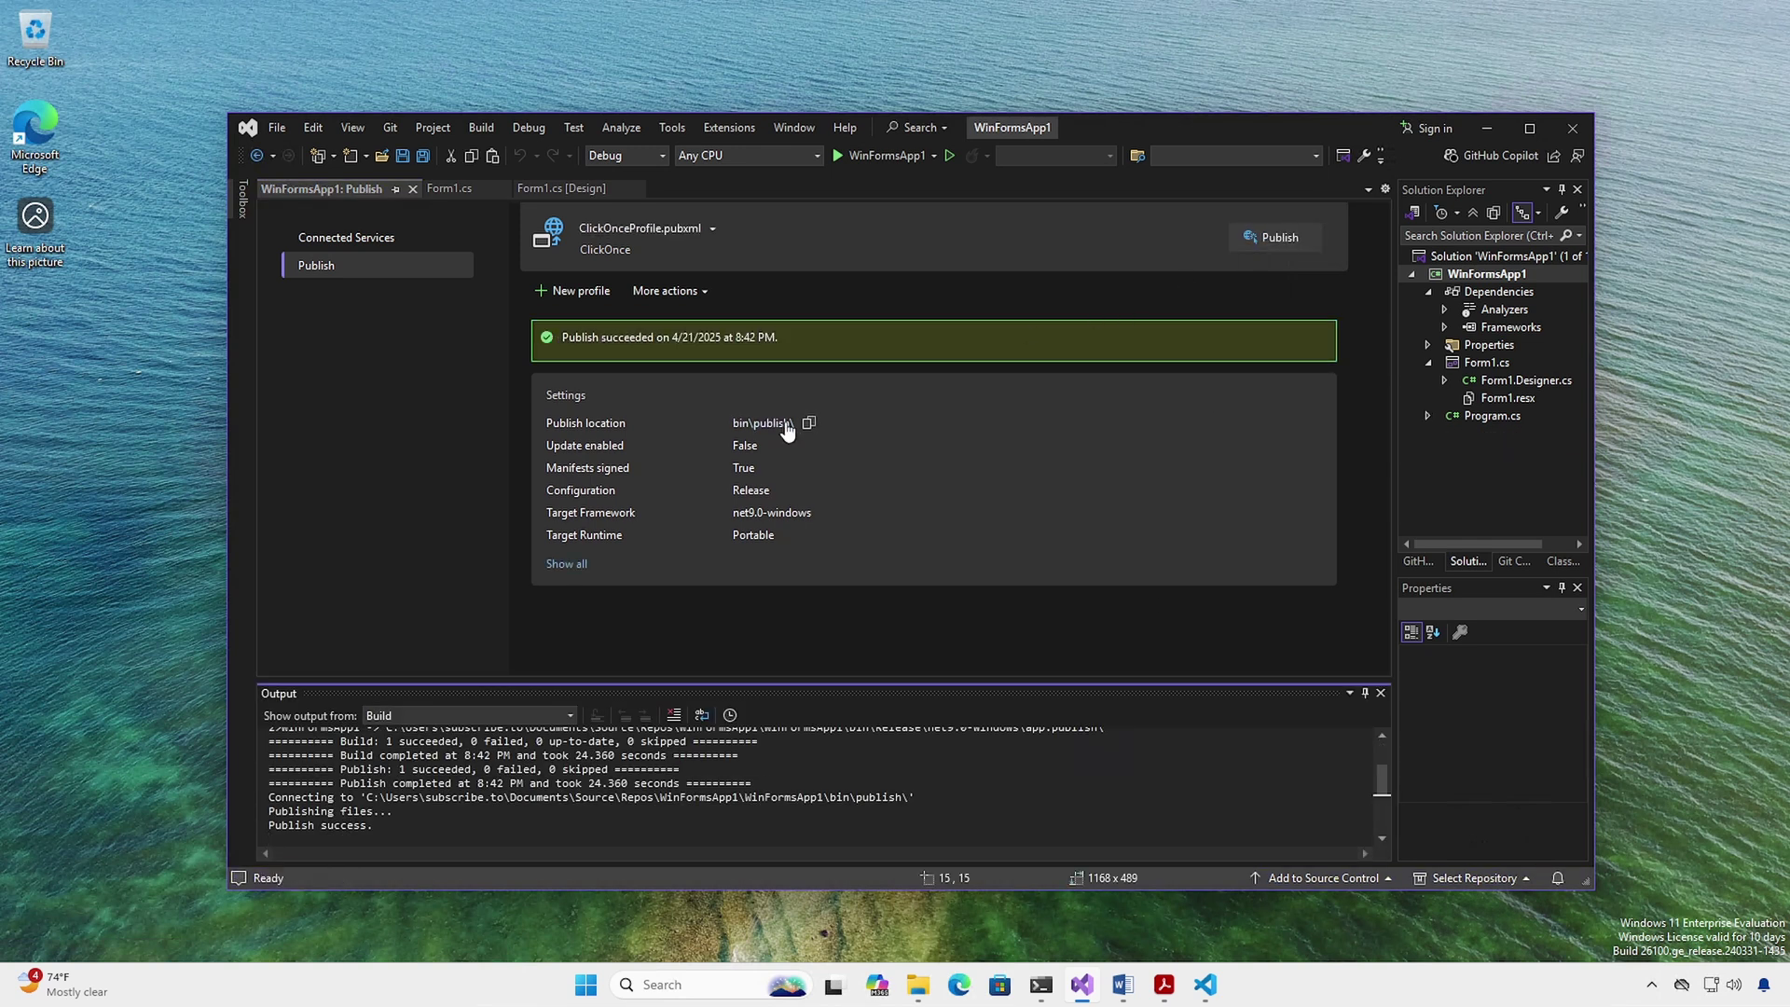
left_click(785, 424)
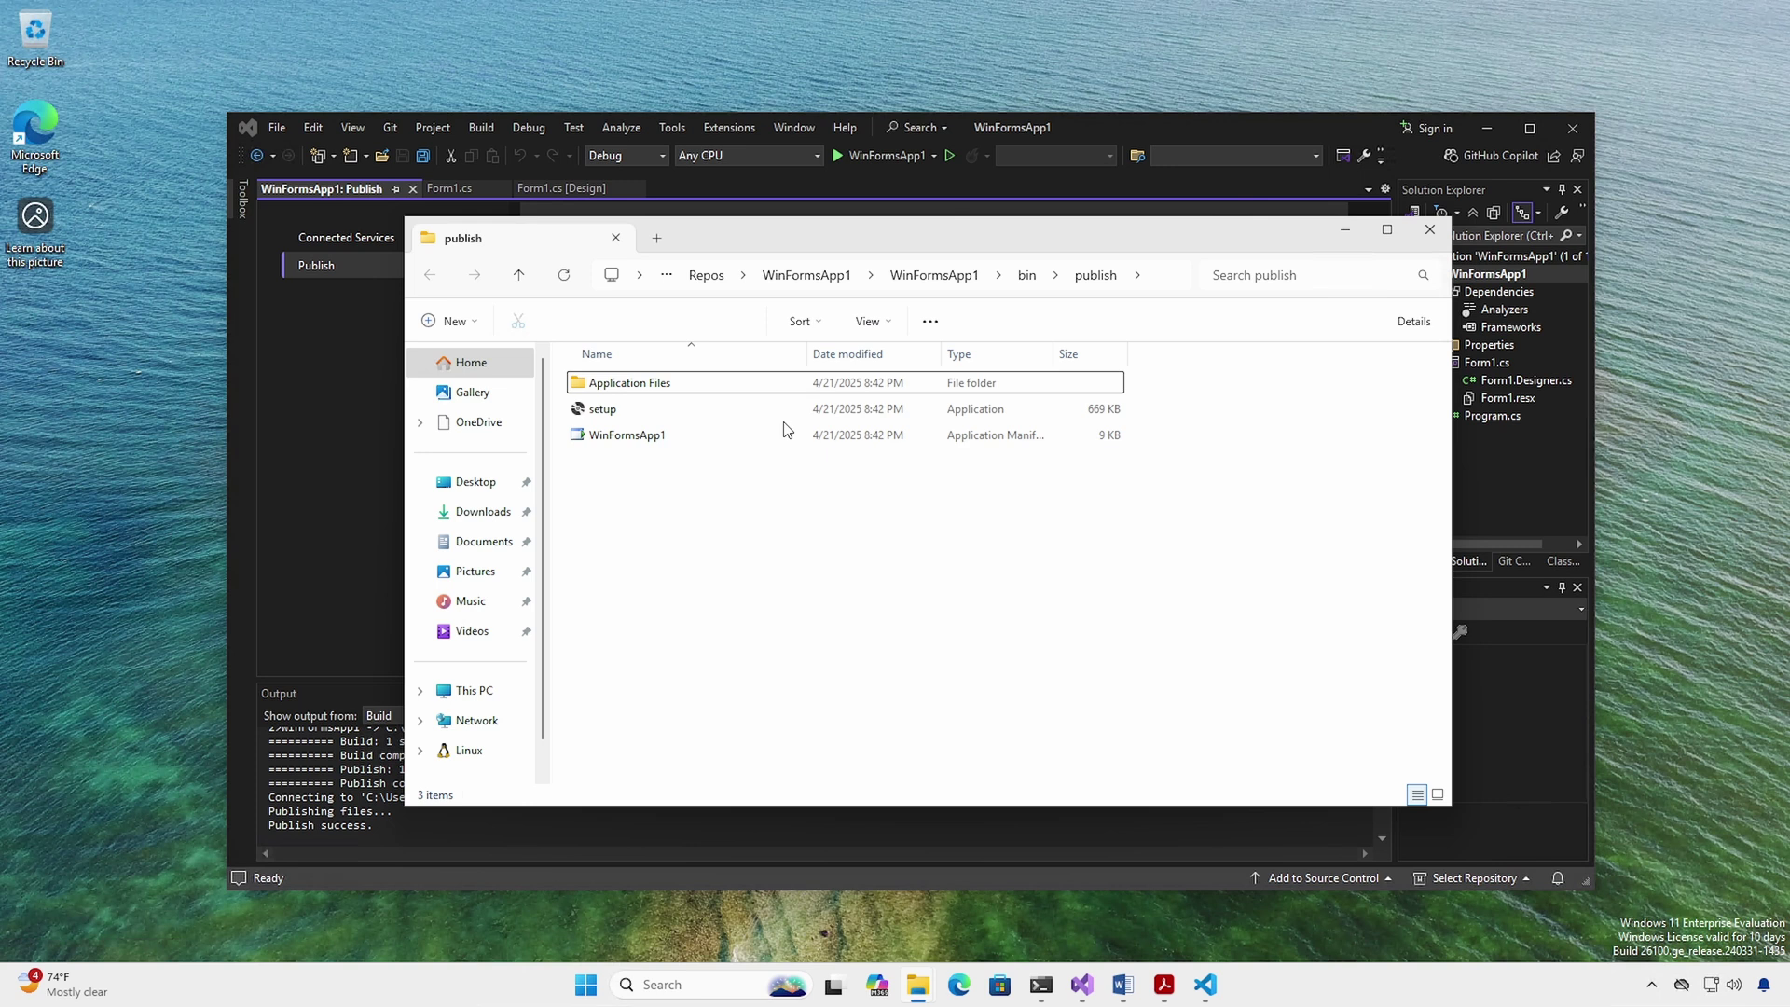
right_click(599, 412)
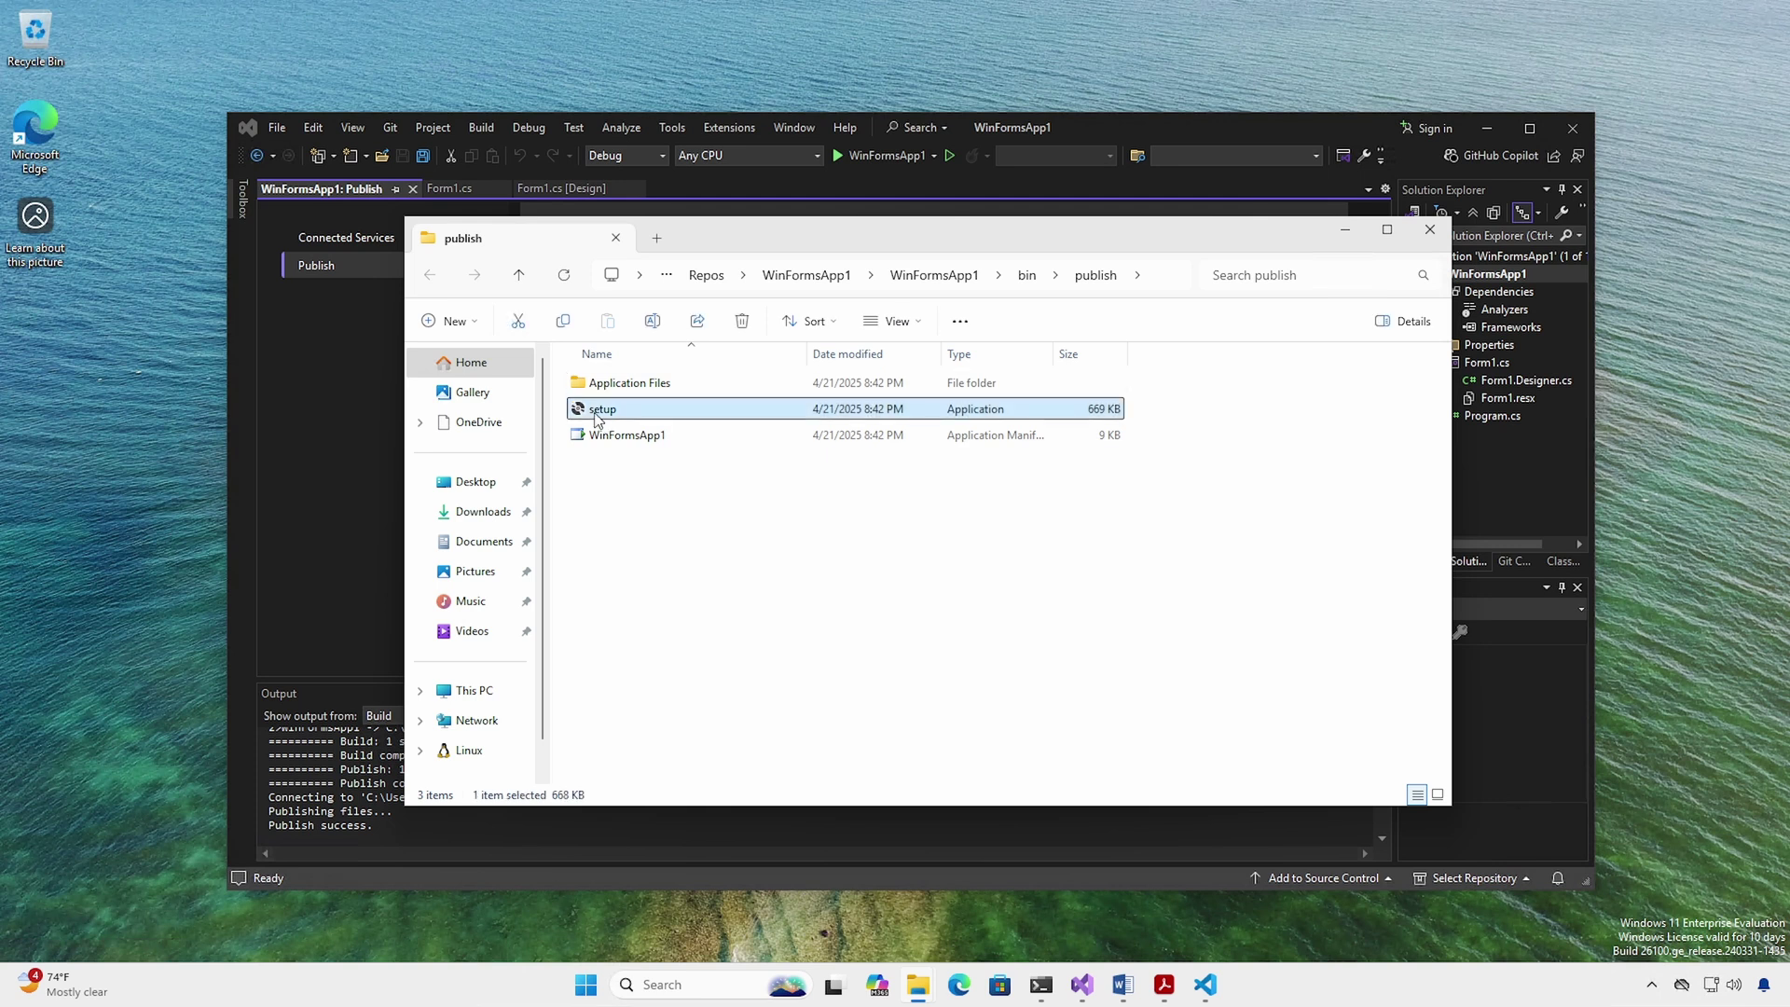
left_click(663, 665)
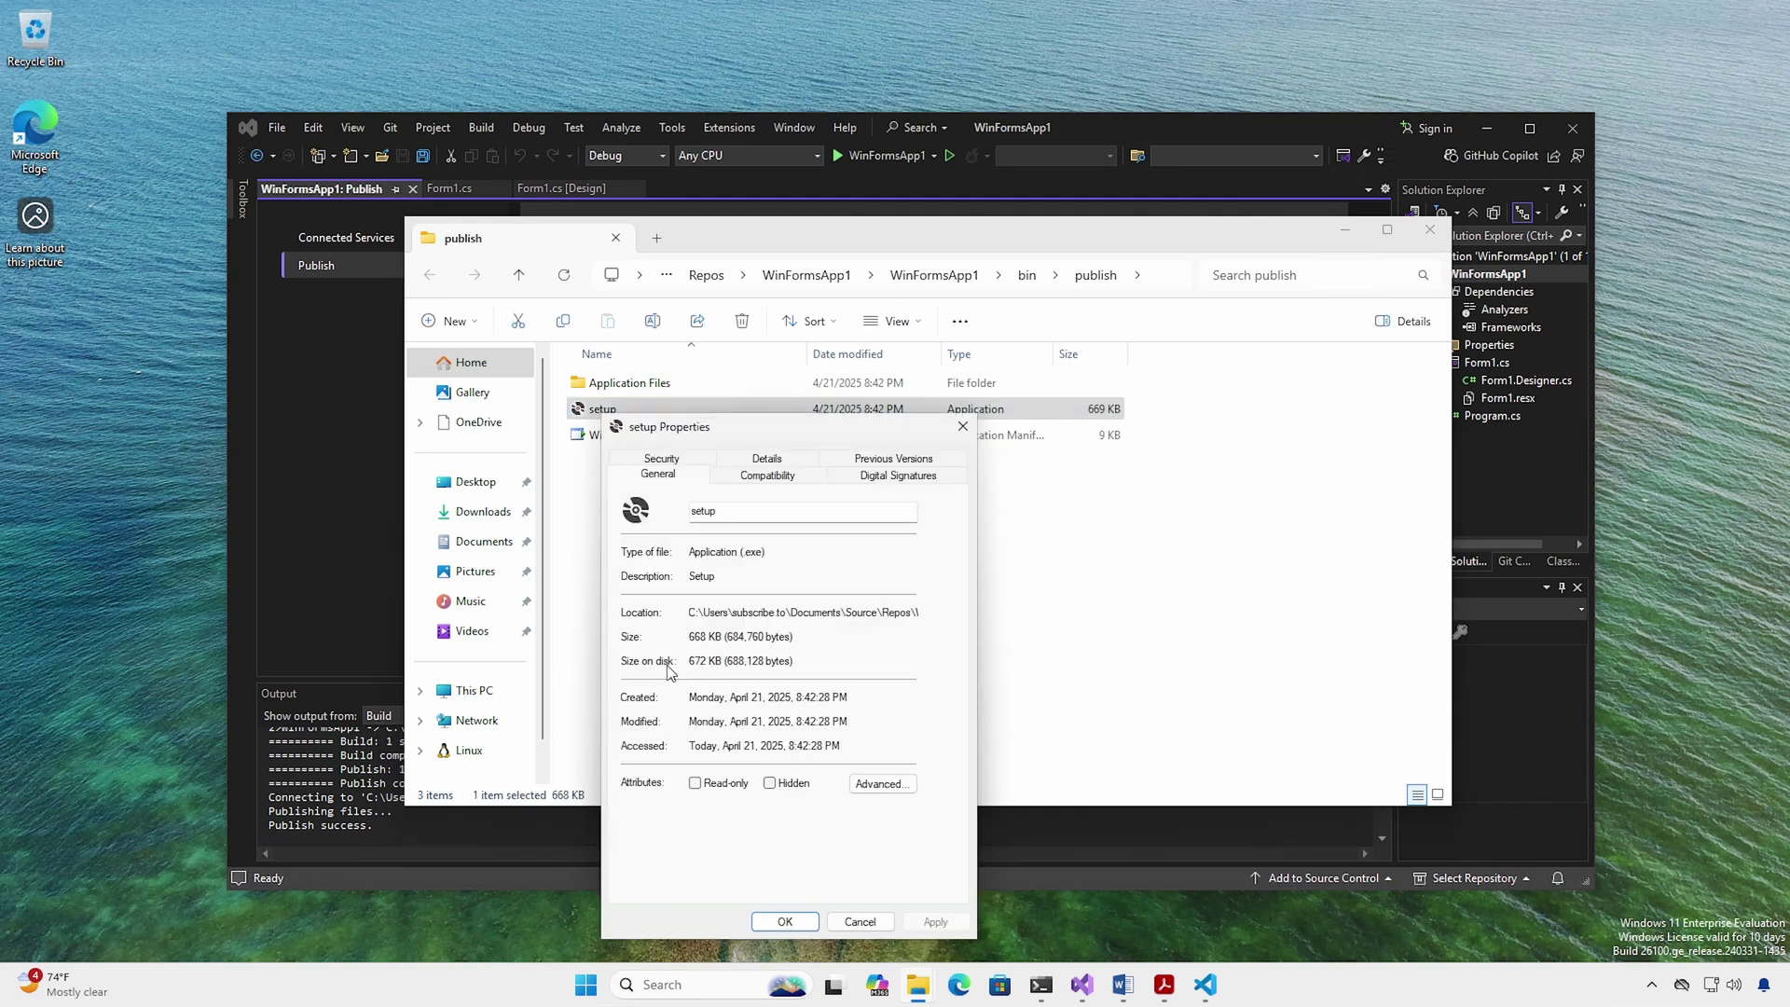
left_click(907, 480)
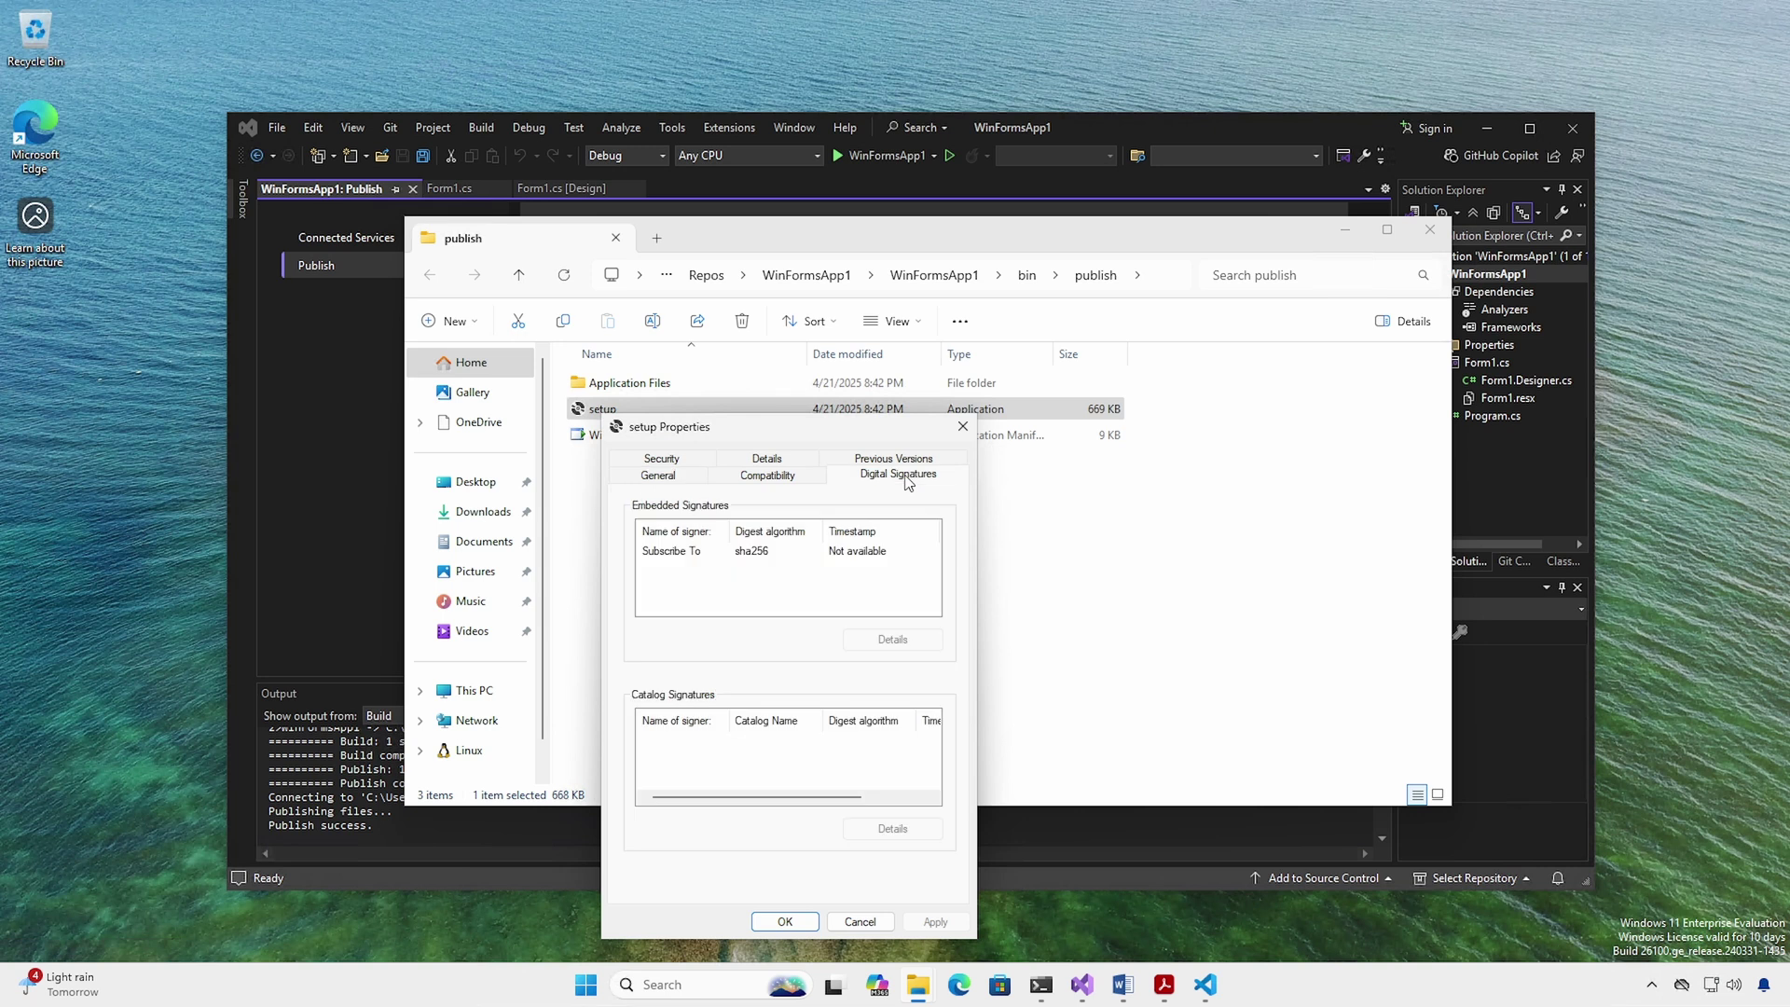
left_click(786, 918)
- Install WinFormsApp1 from the signed setup and click button1 to show its message
double_click(602, 414)
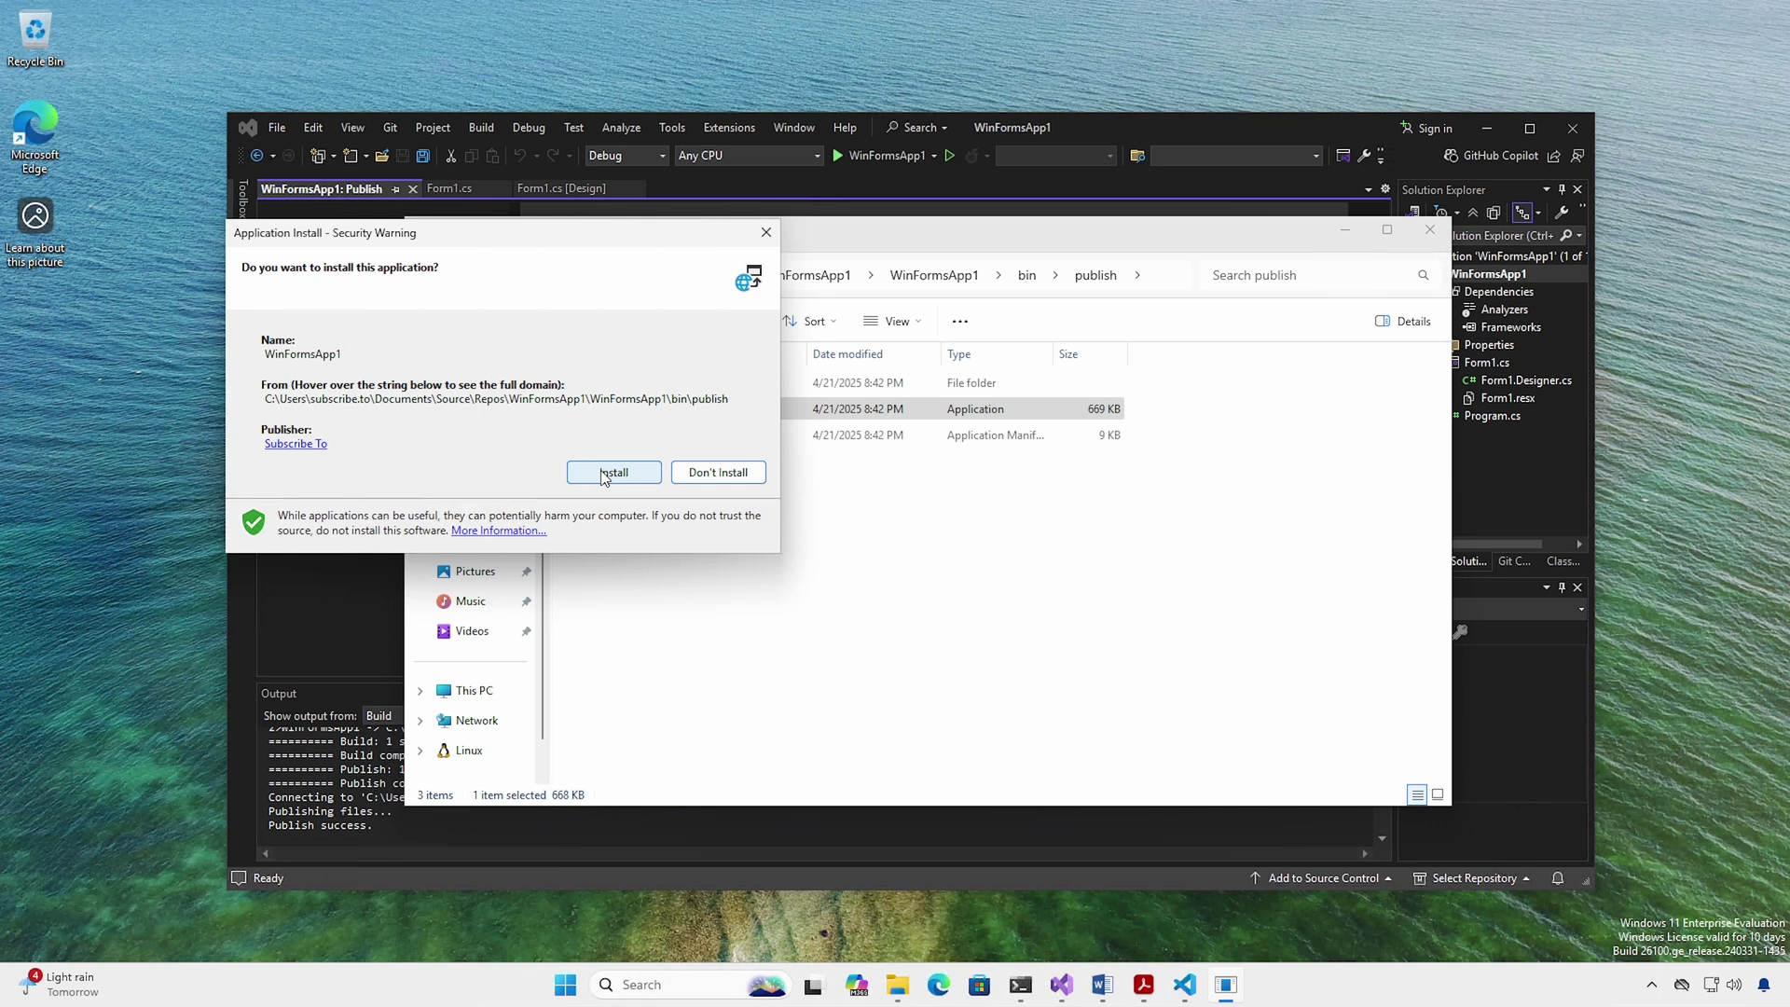
left_click(600, 469)
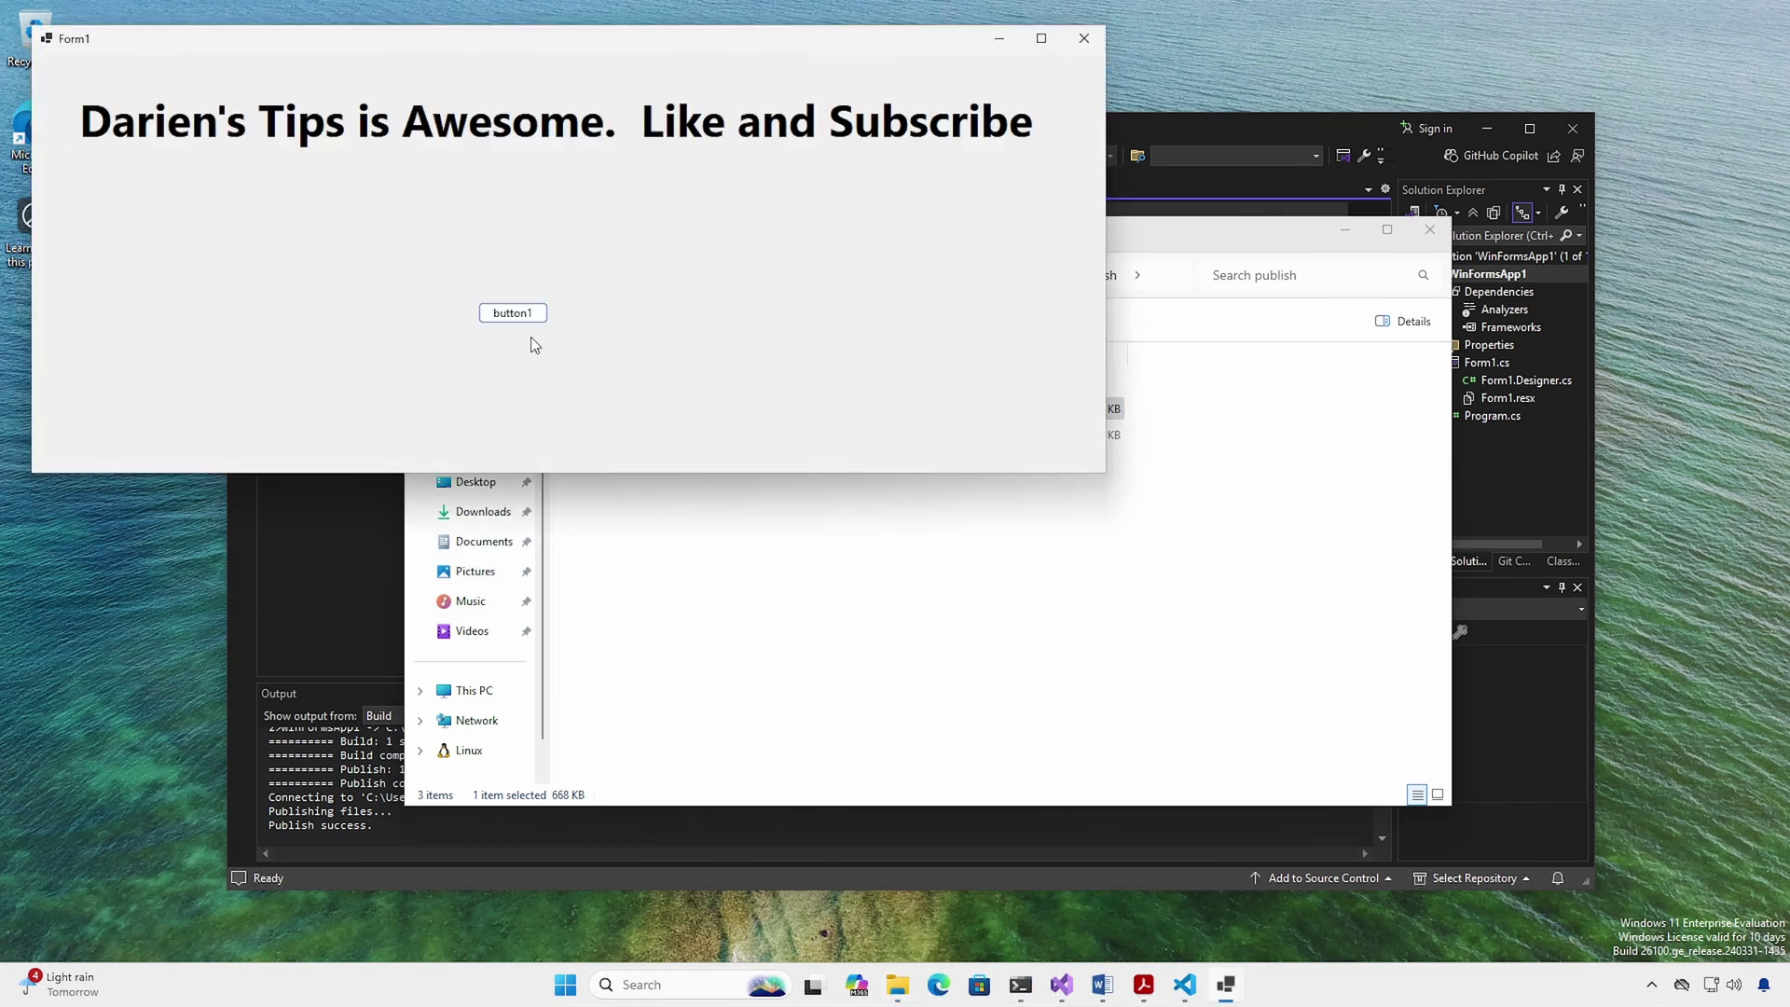
left_click(513, 313)
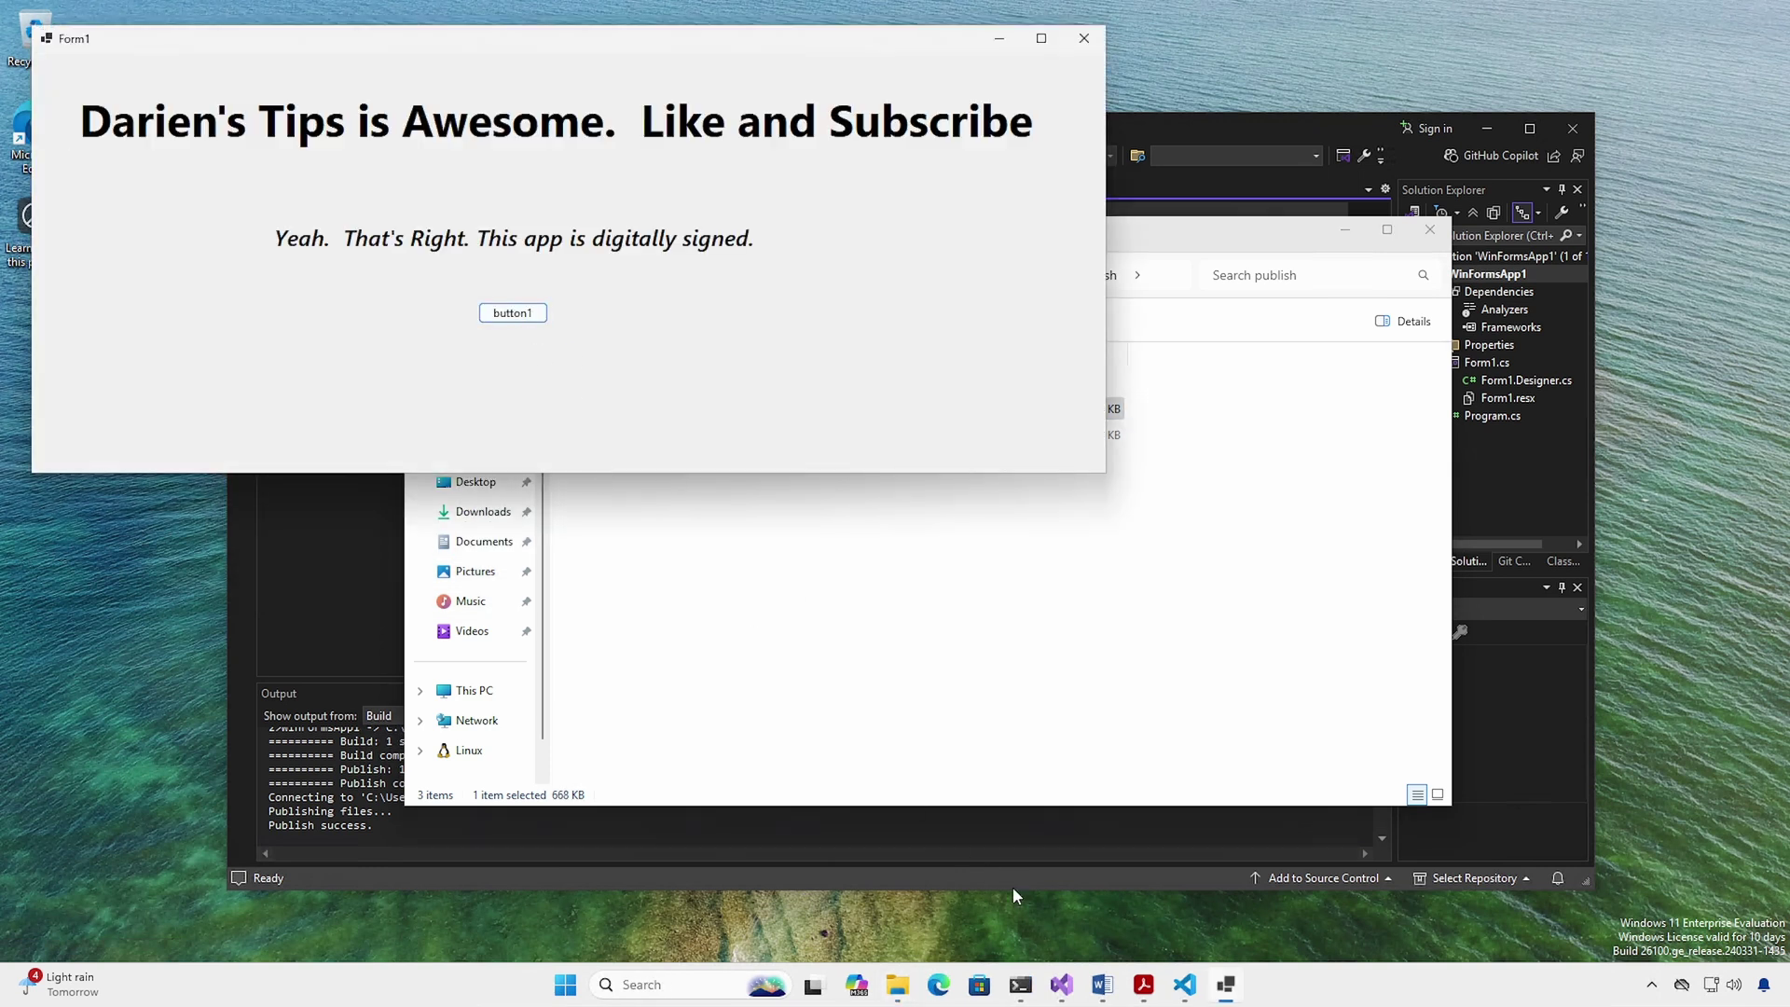
- Confirm the installed WinFormsApp1 program lists an embedded sha256 signature, then show the desktop
right_click(1226, 986)
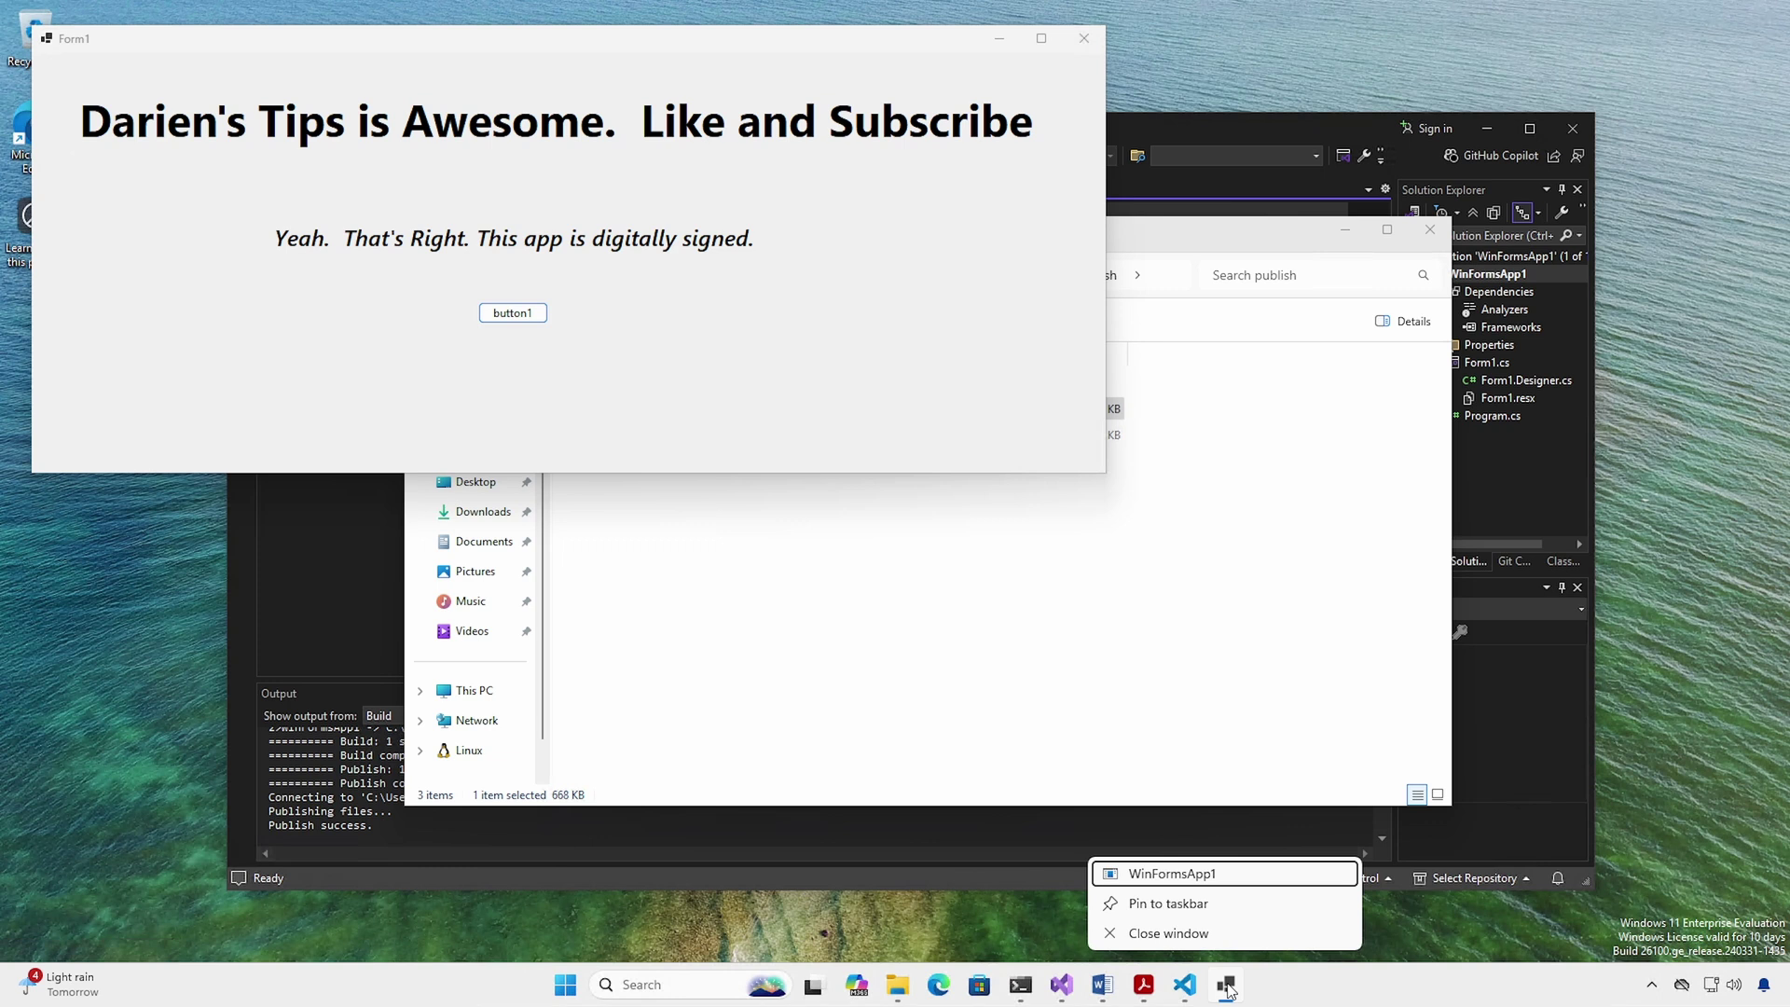
right_click(1210, 876)
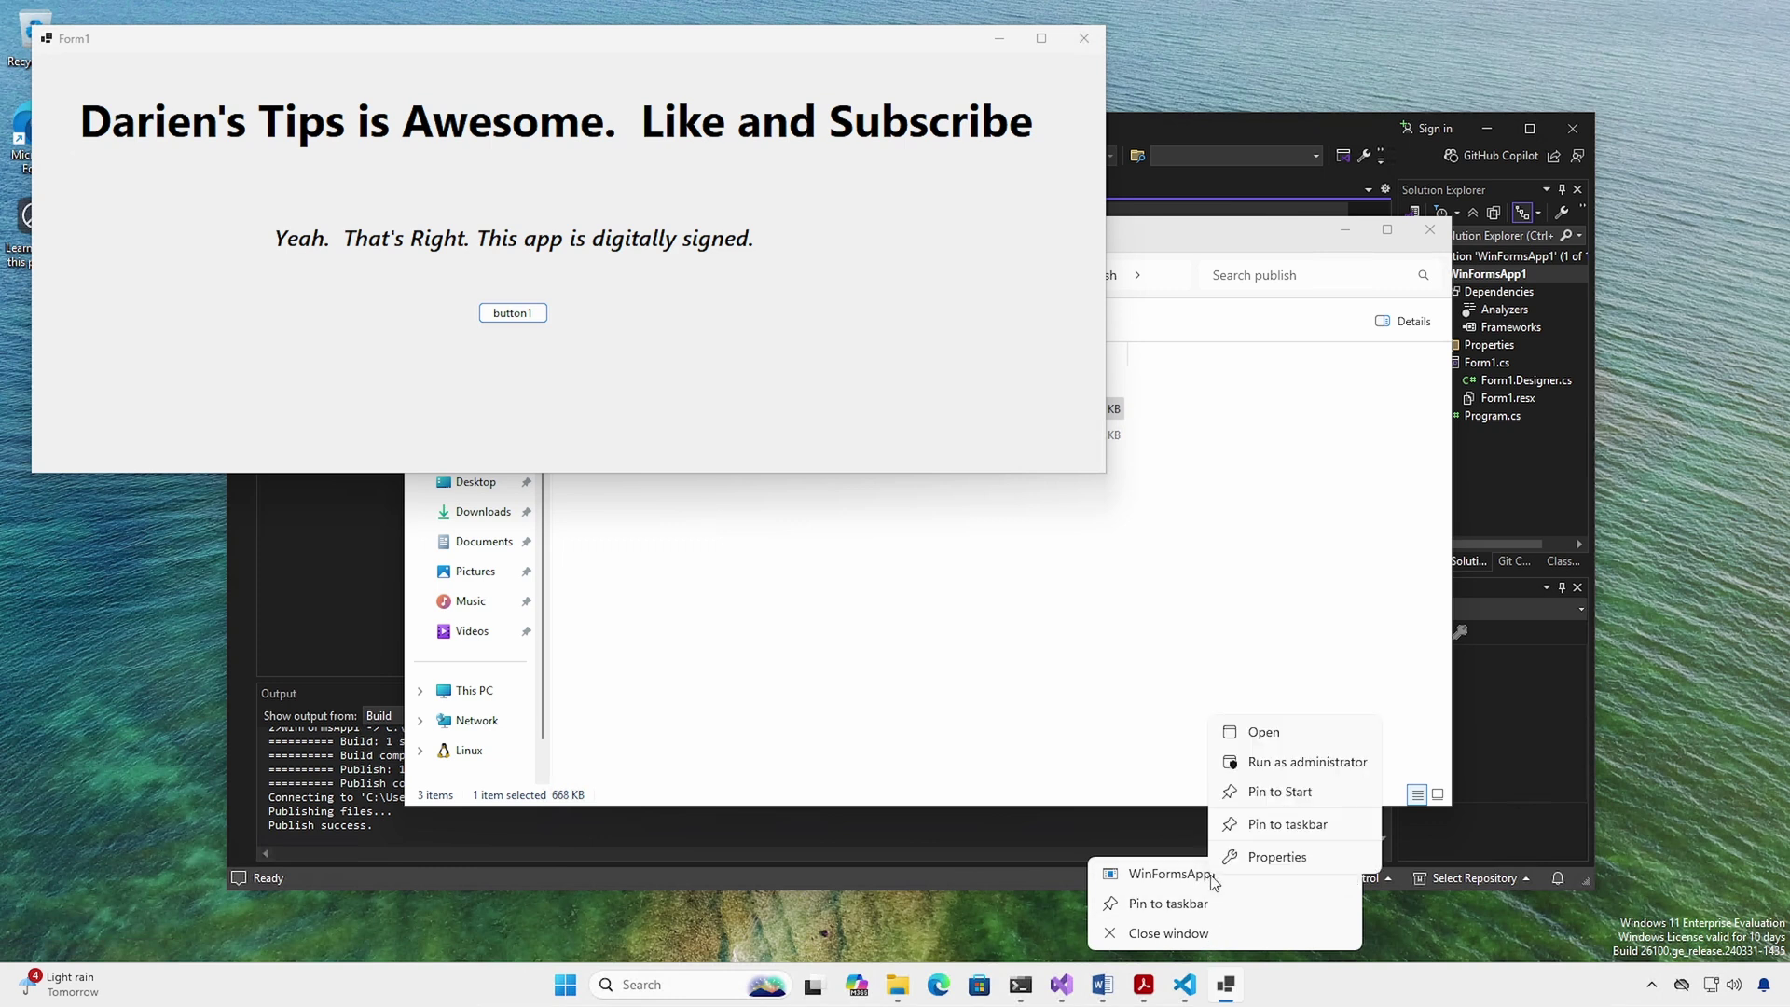
left_click(1275, 857)
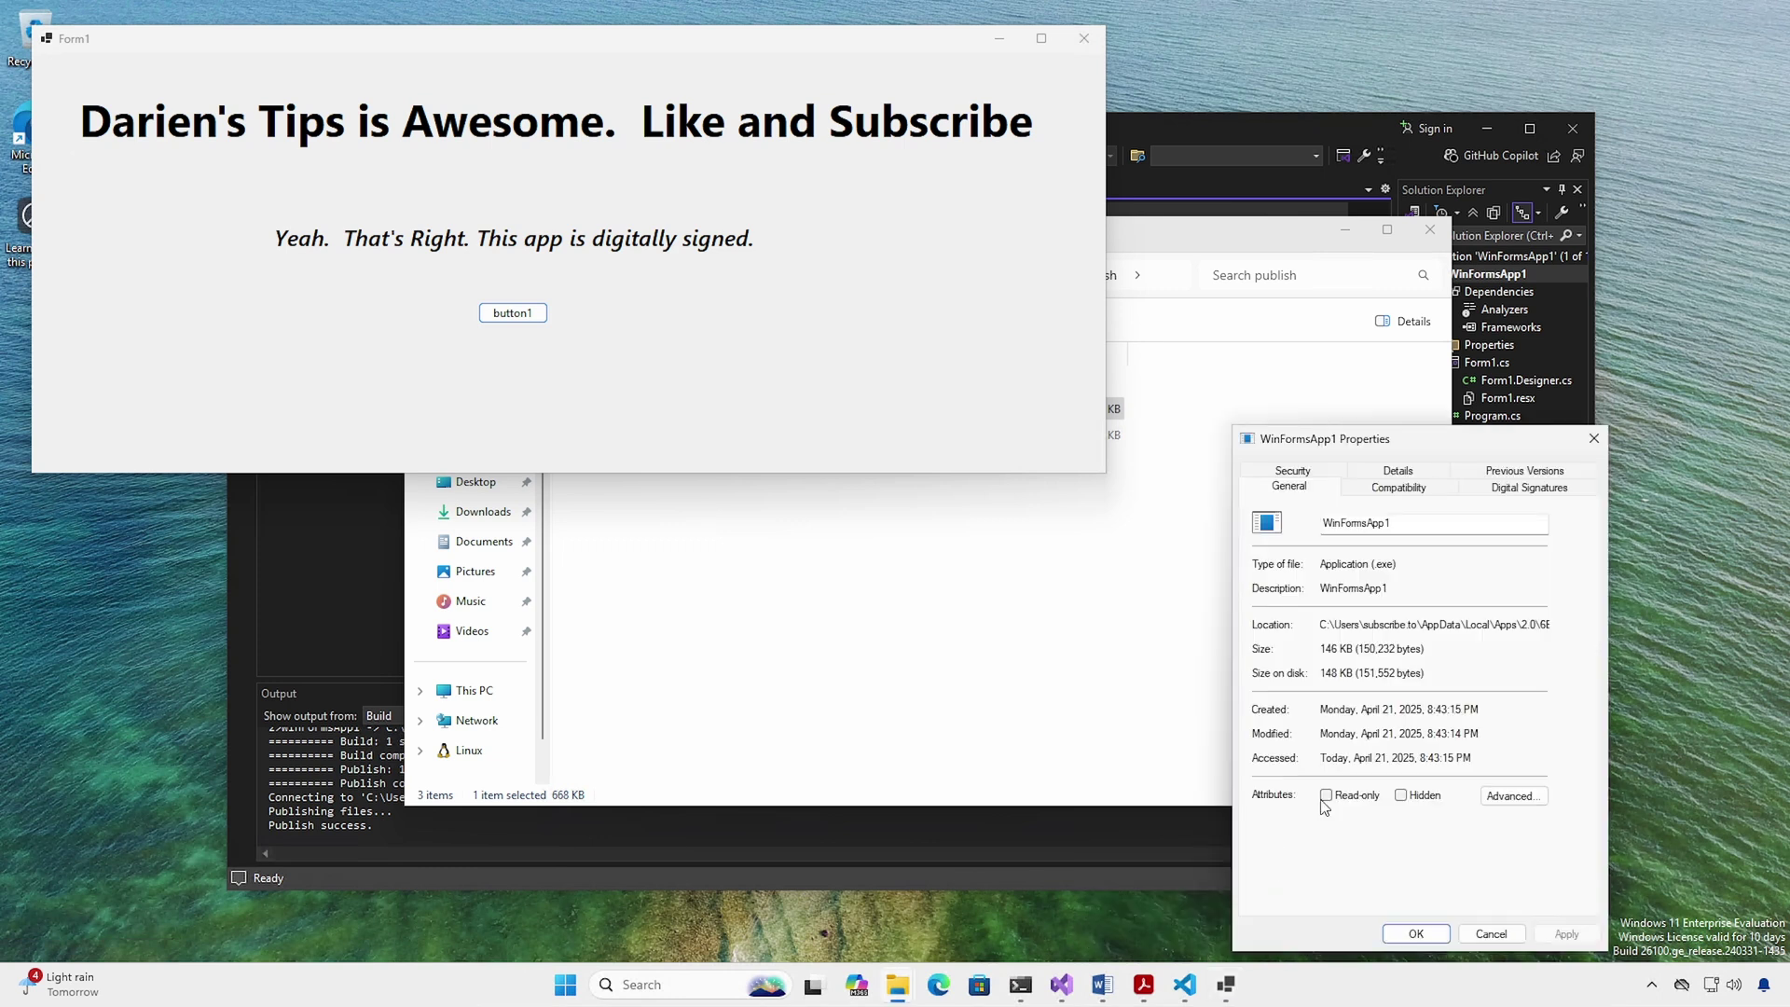
left_click(1520, 487)
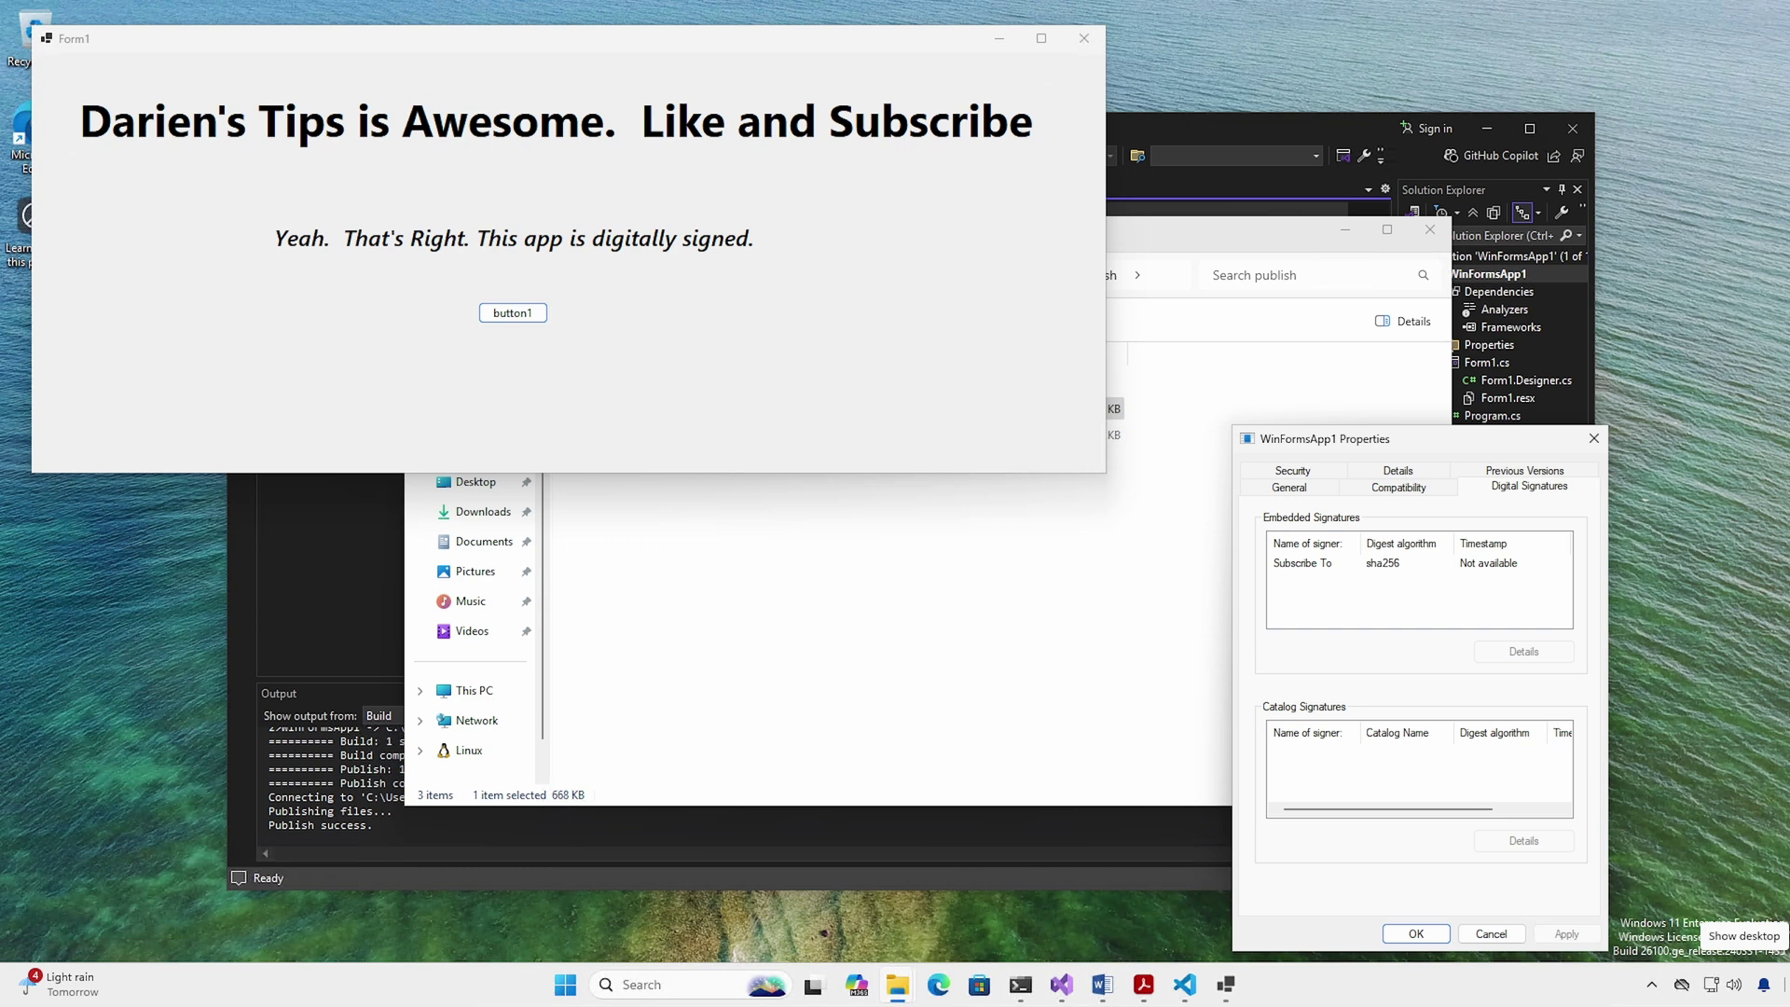
left_click(1785, 985)
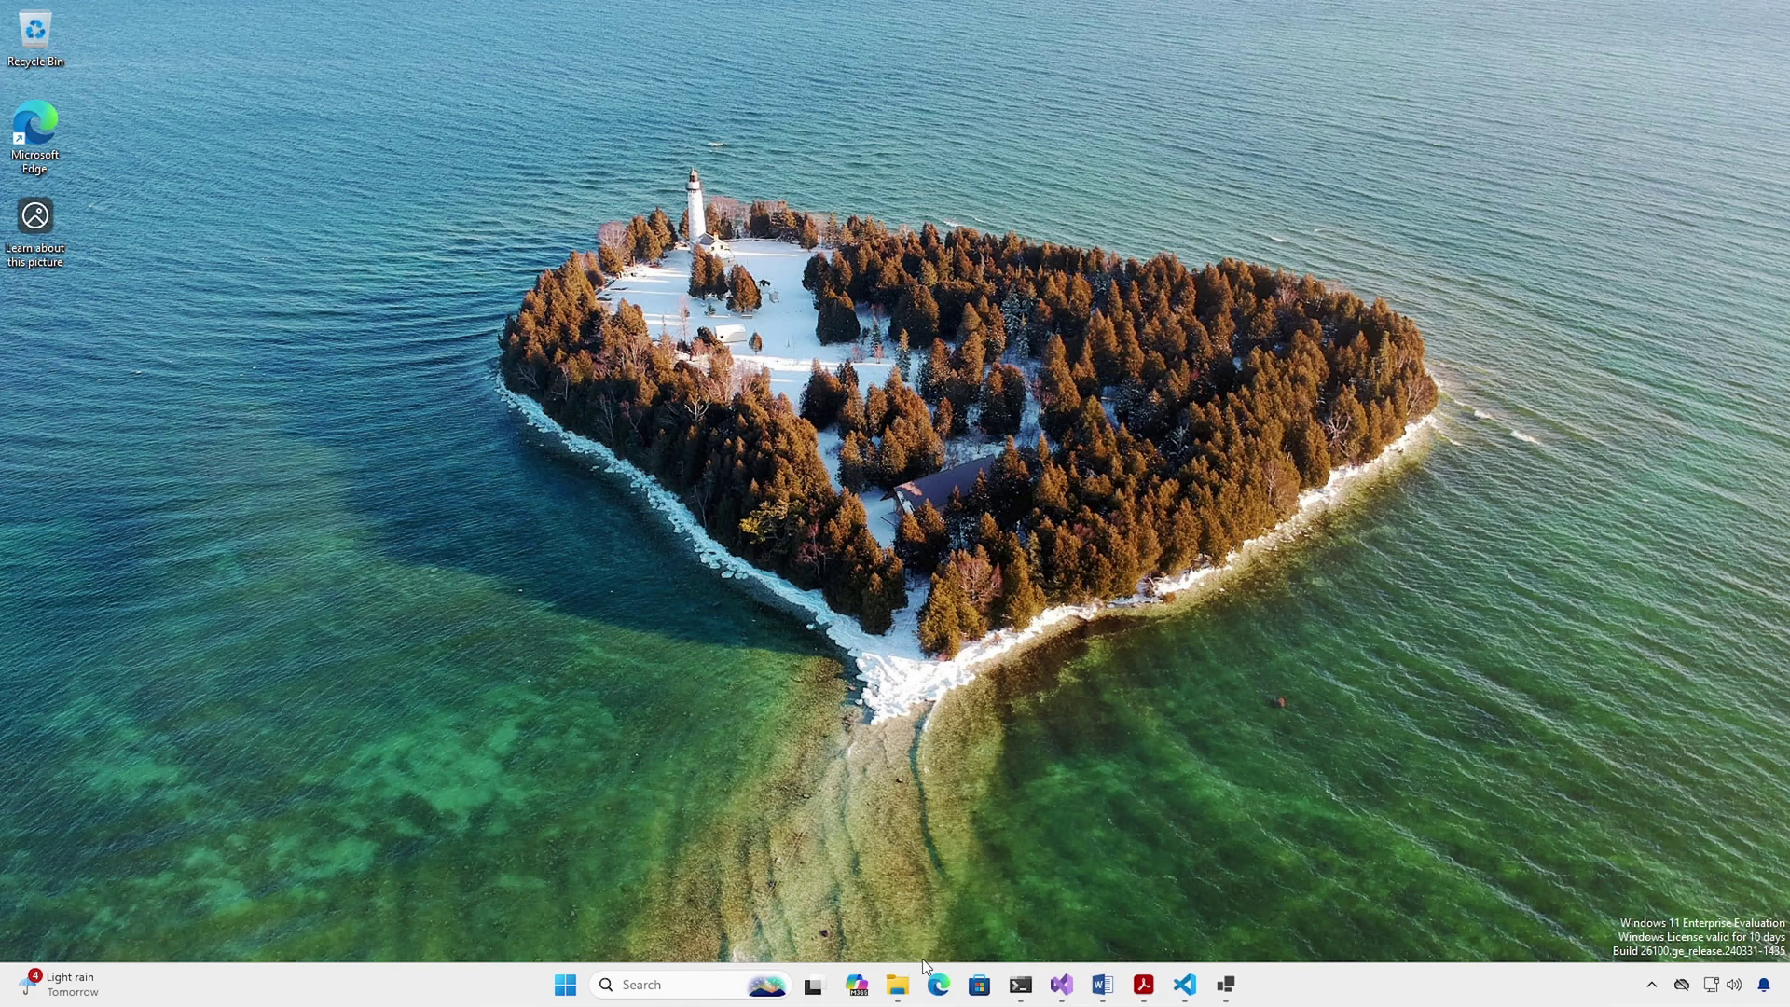
- Encrypt Encrypted Folder with its subfolders and files, then open it to see three locked files
left_click(898, 983)
left_click(587, 386)
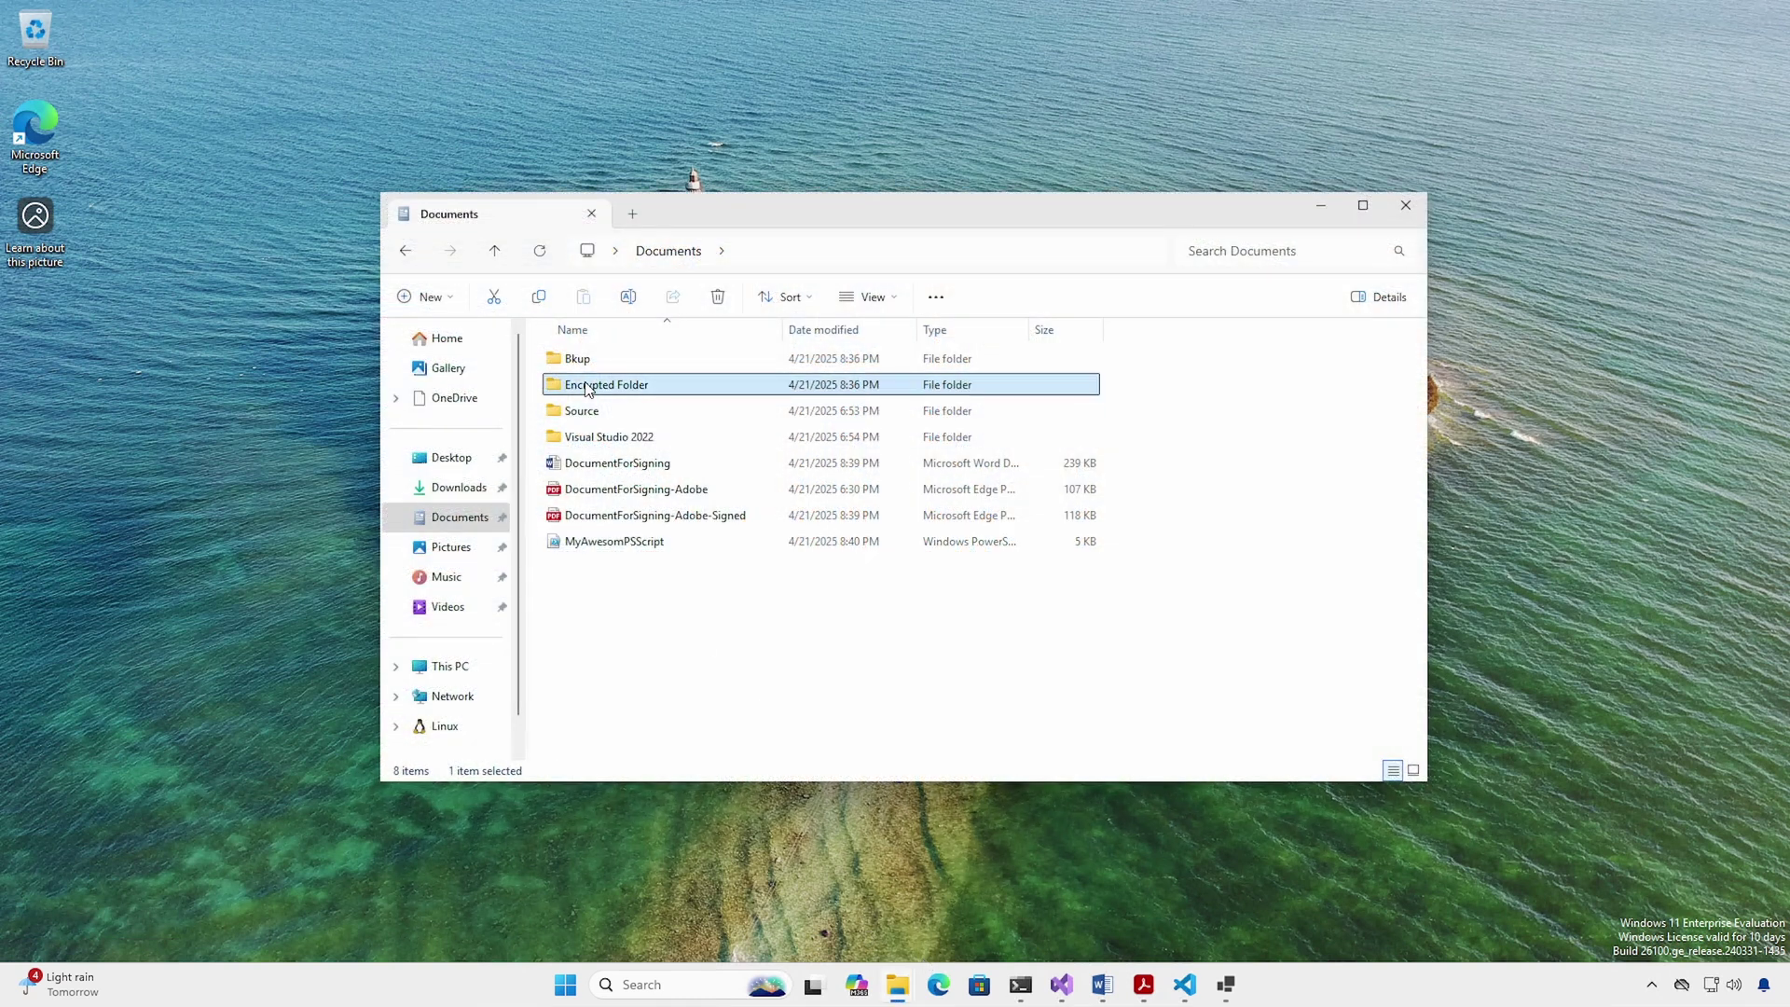
right_click(587, 386)
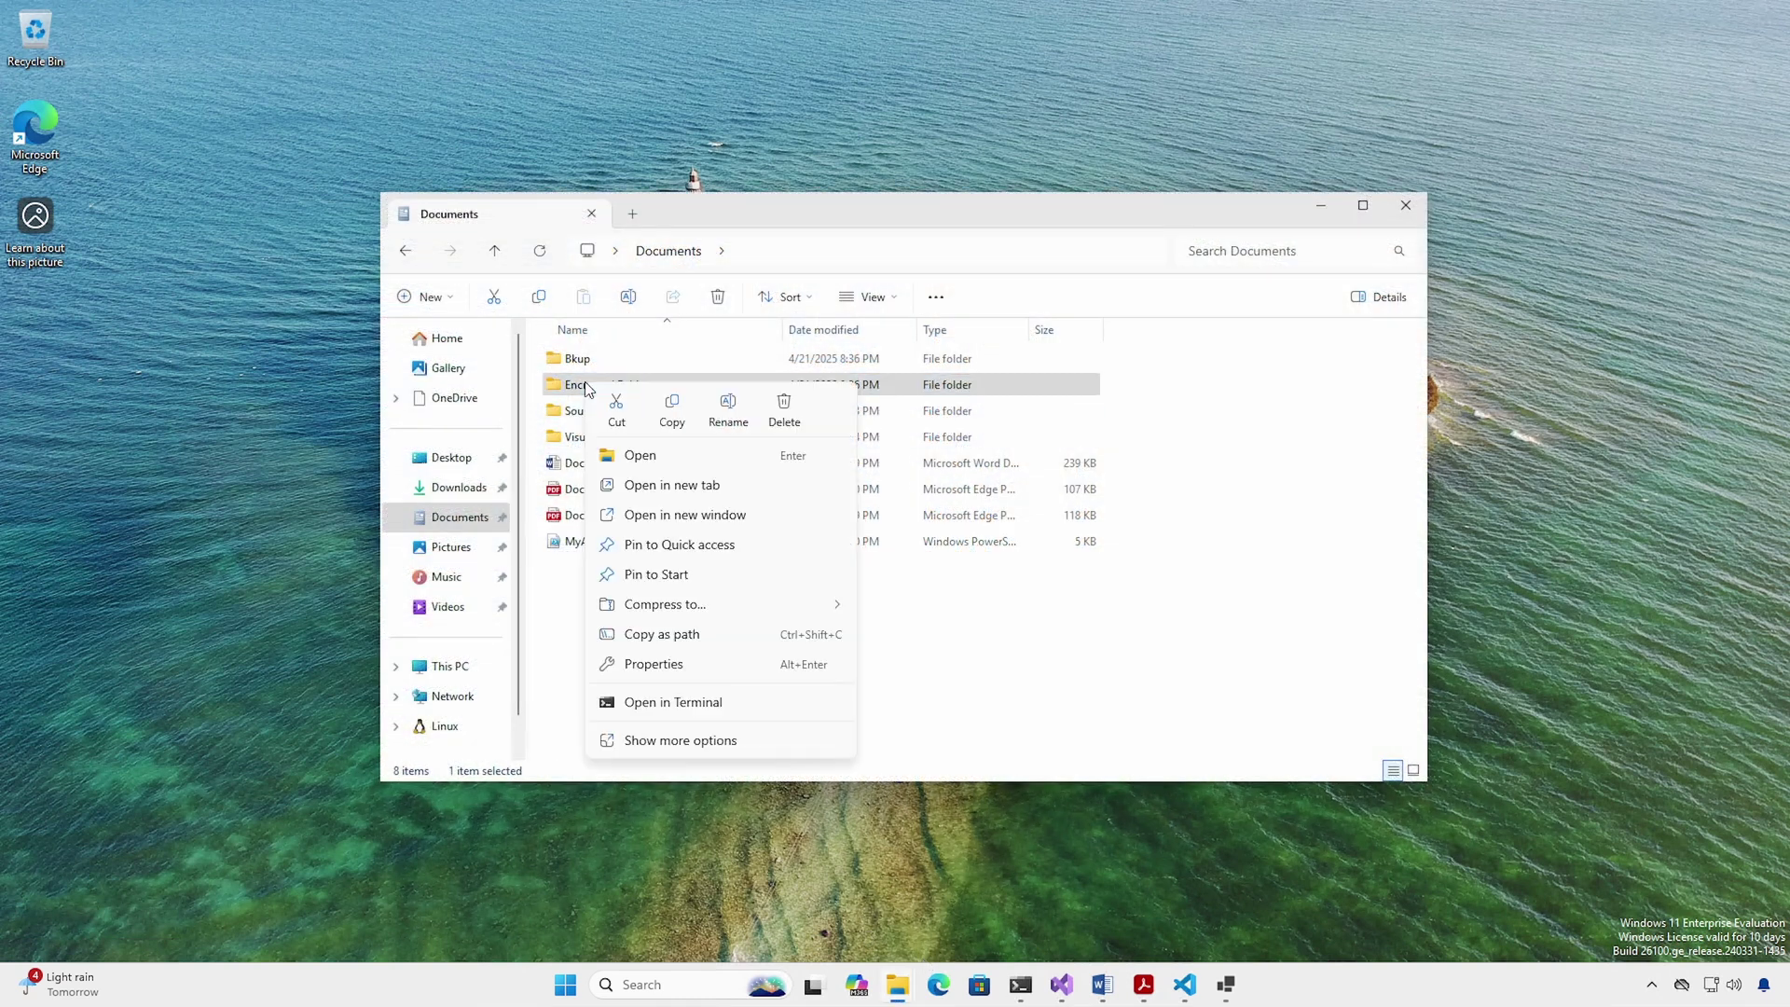
left_click(656, 665)
left_click(832, 698)
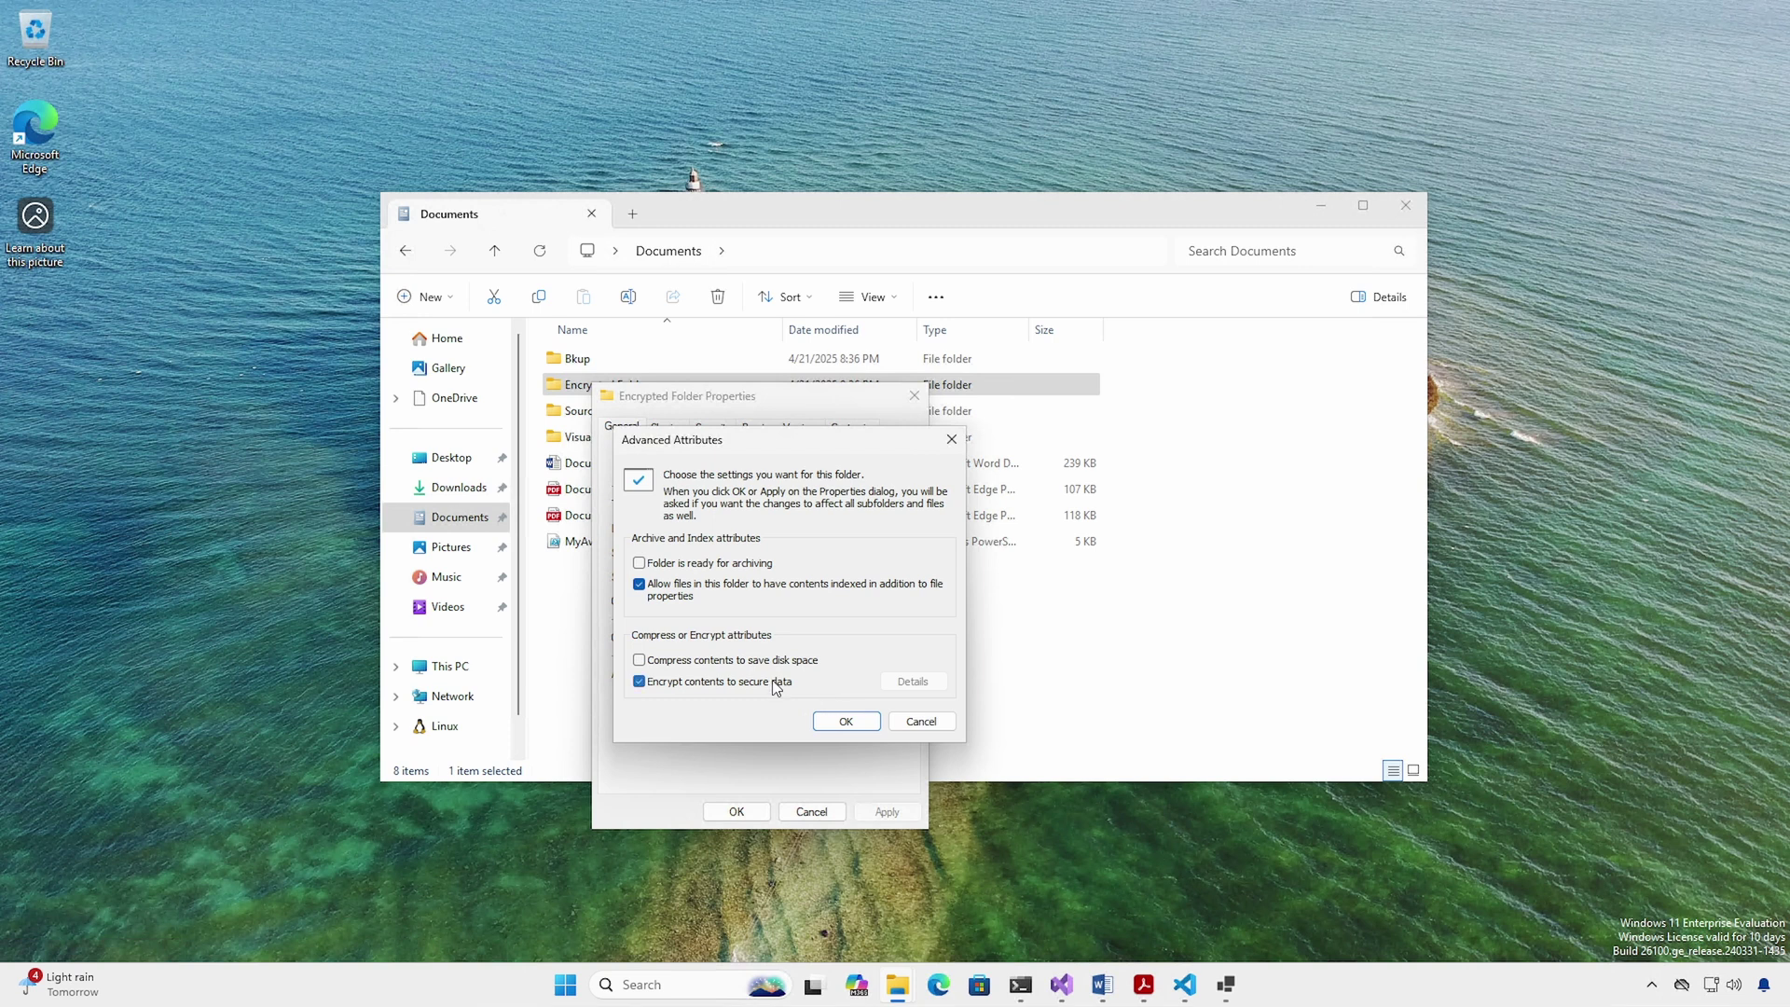
left_click(850, 723)
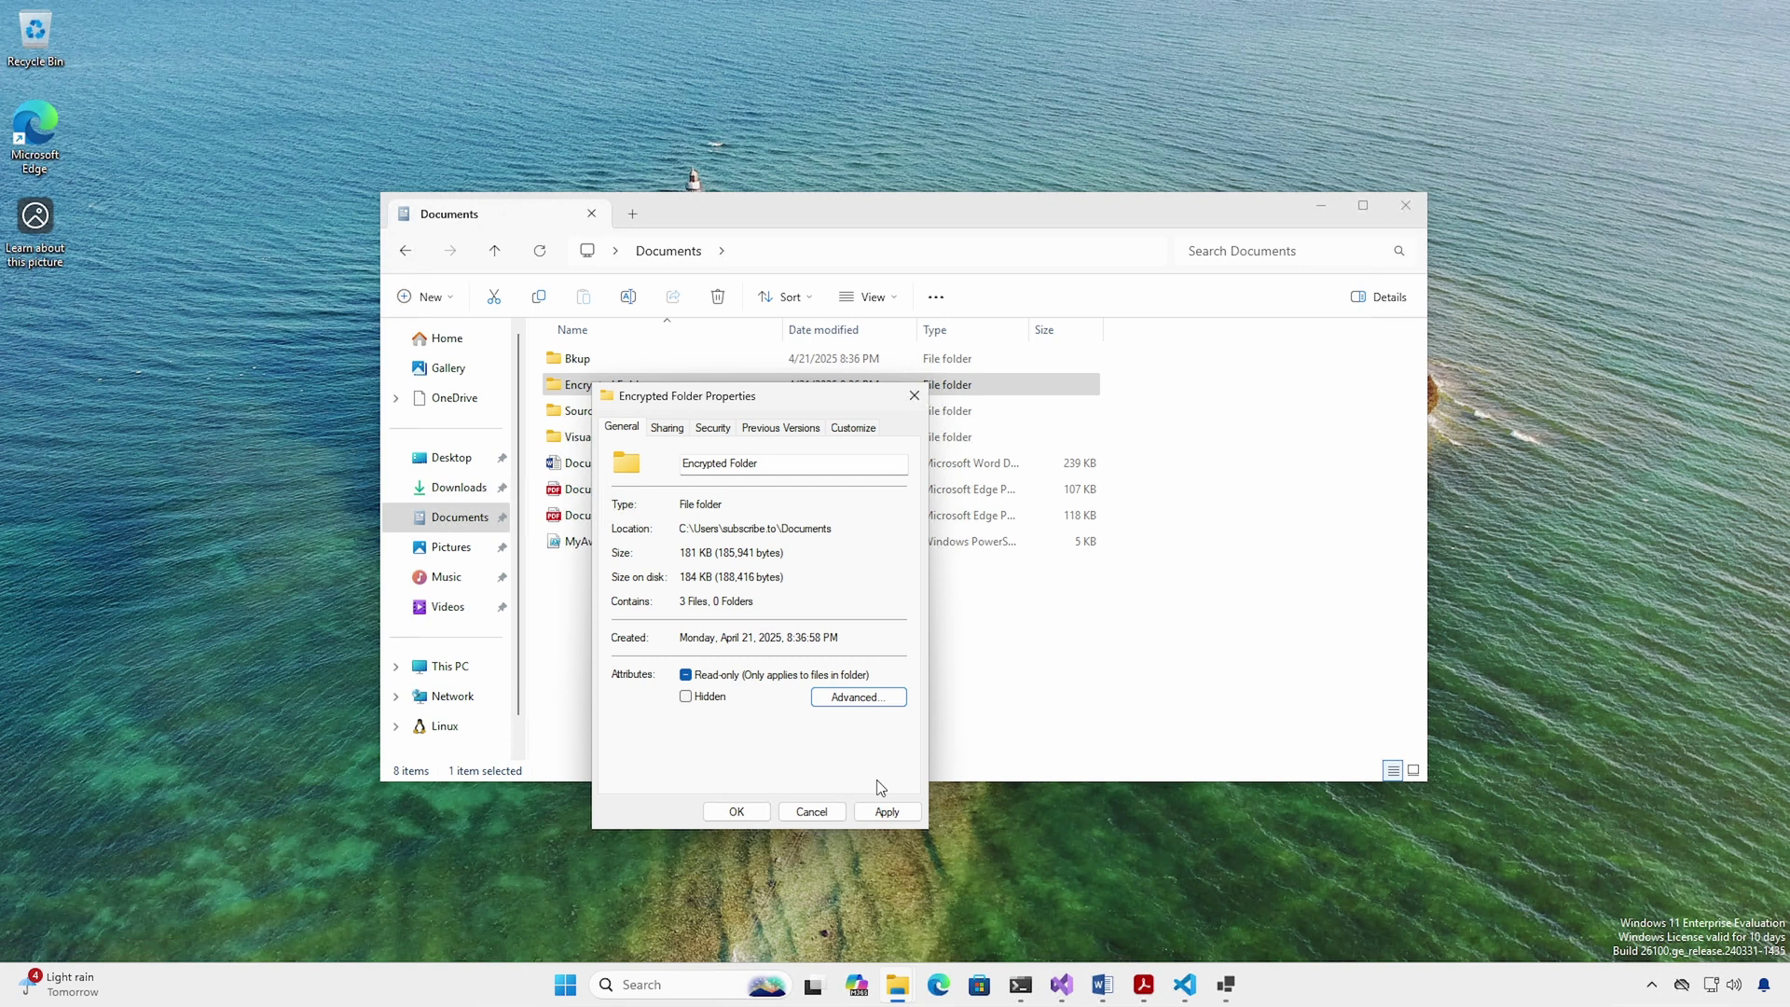
left_click(886, 812)
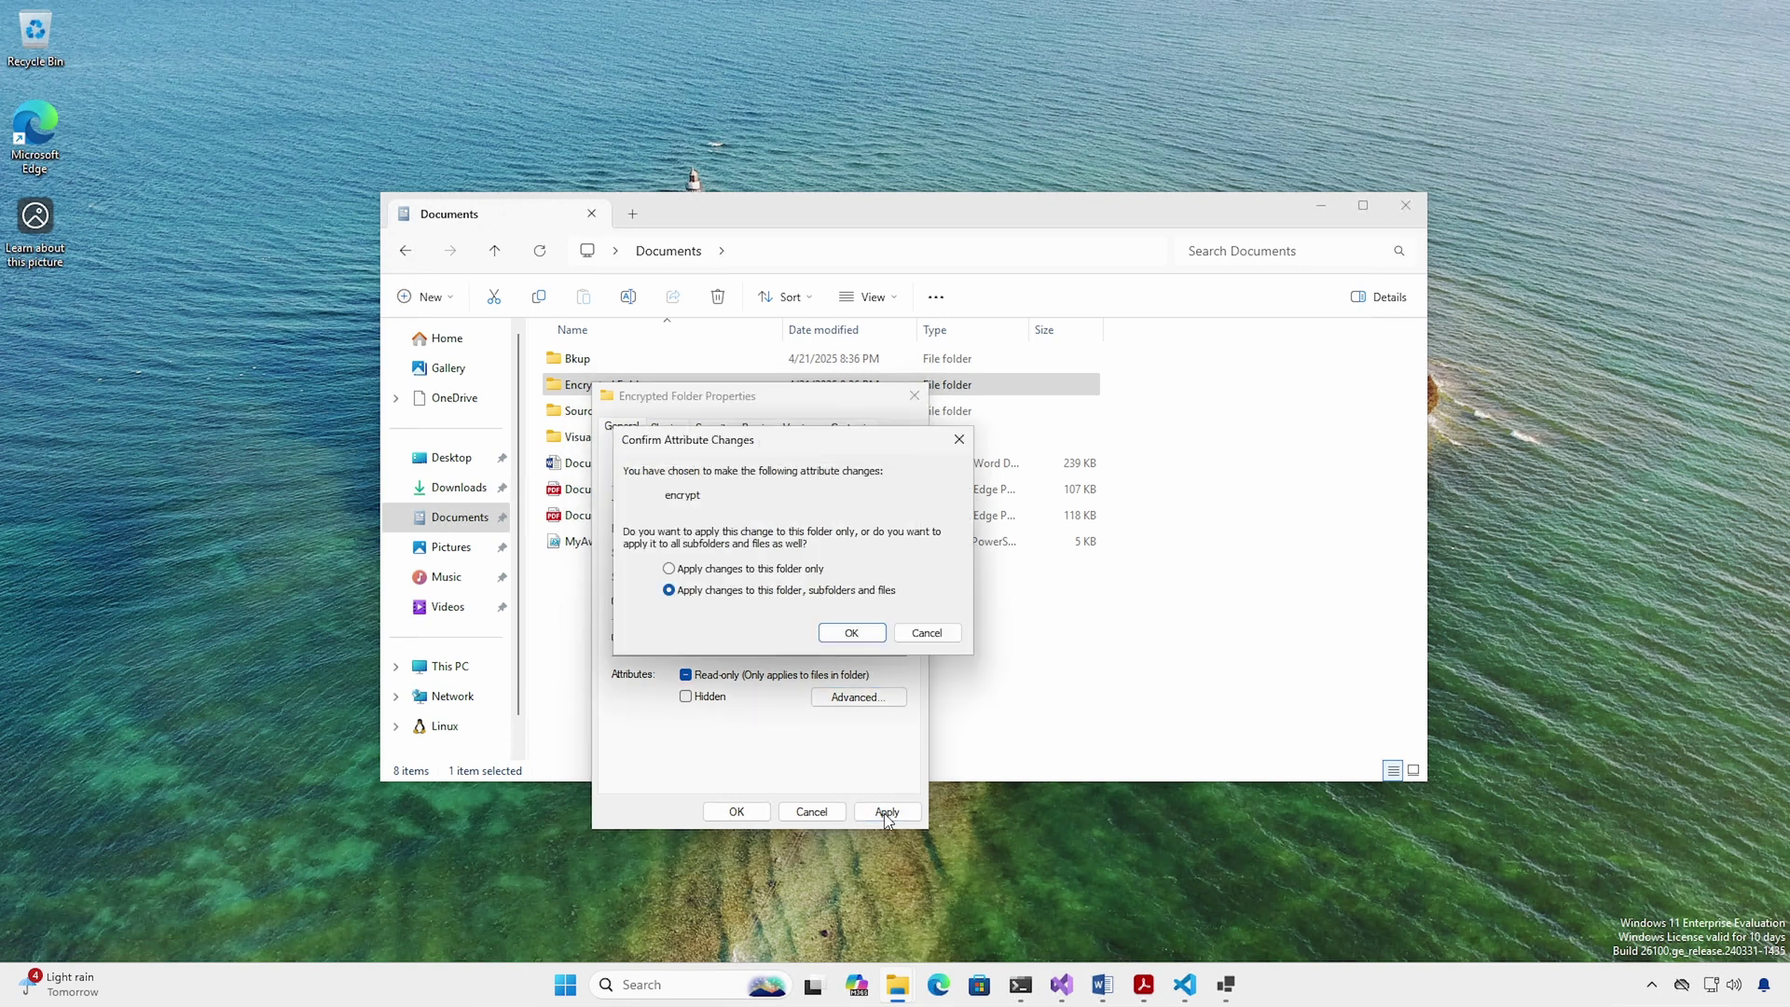
left_click(851, 632)
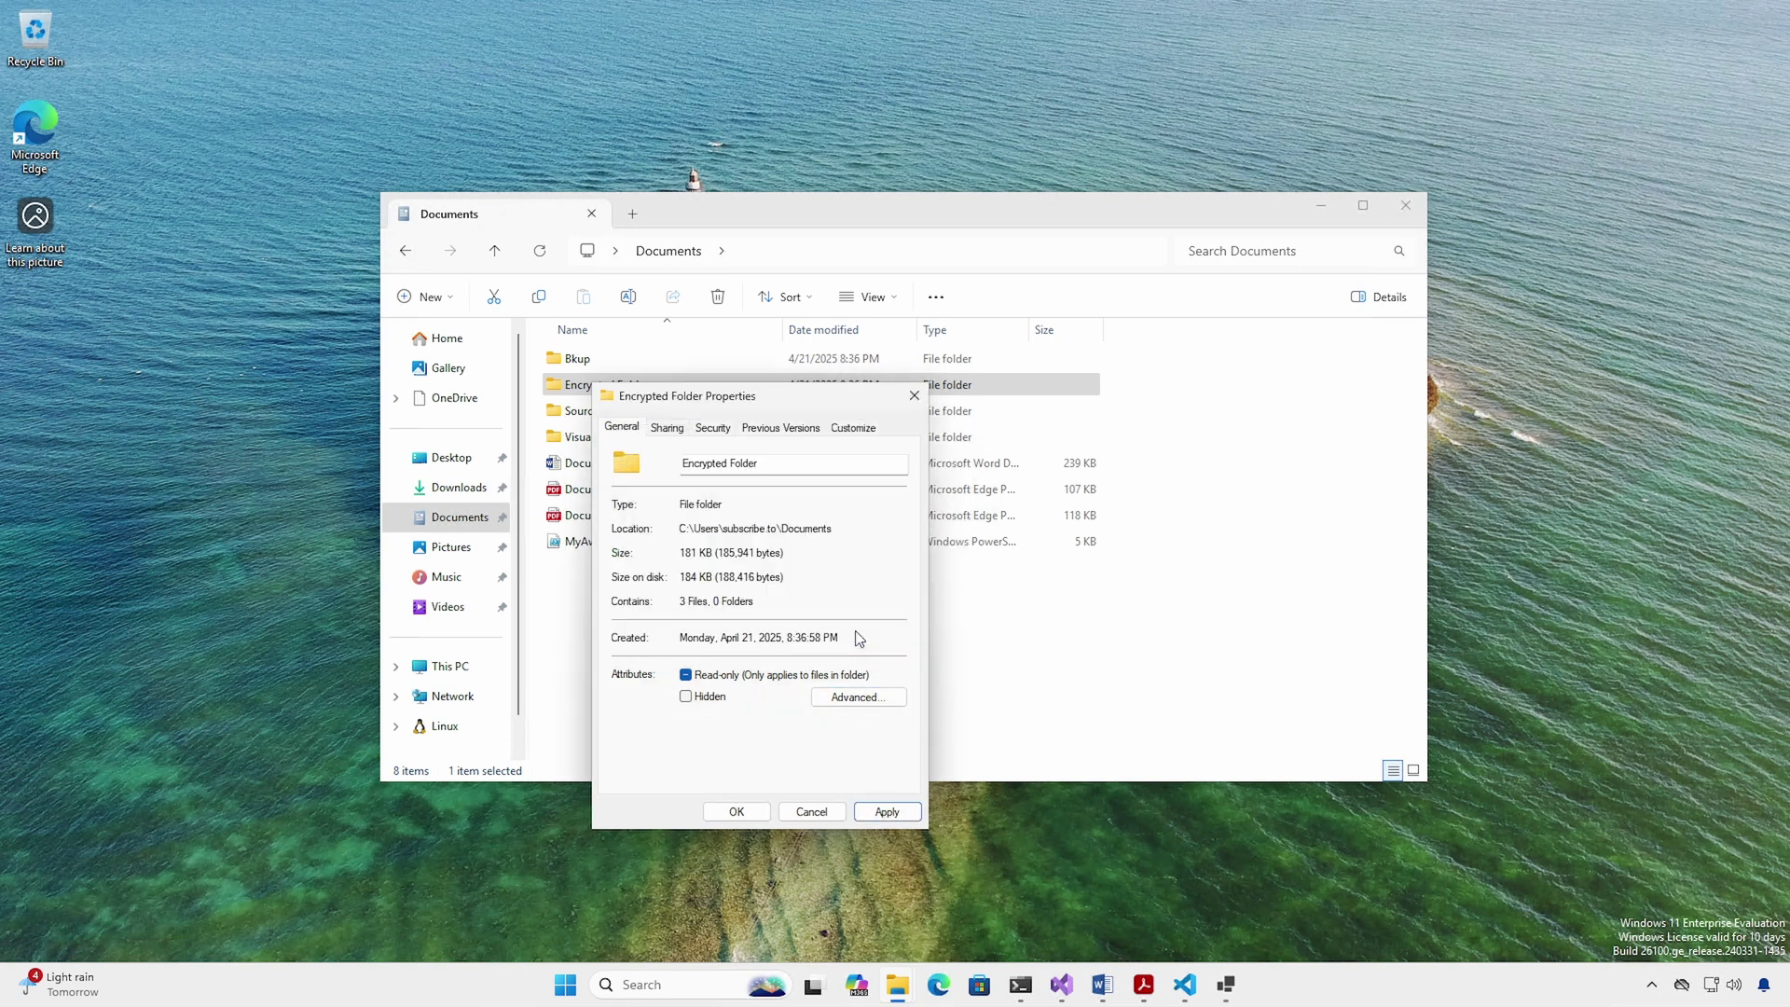
left_click(736, 810)
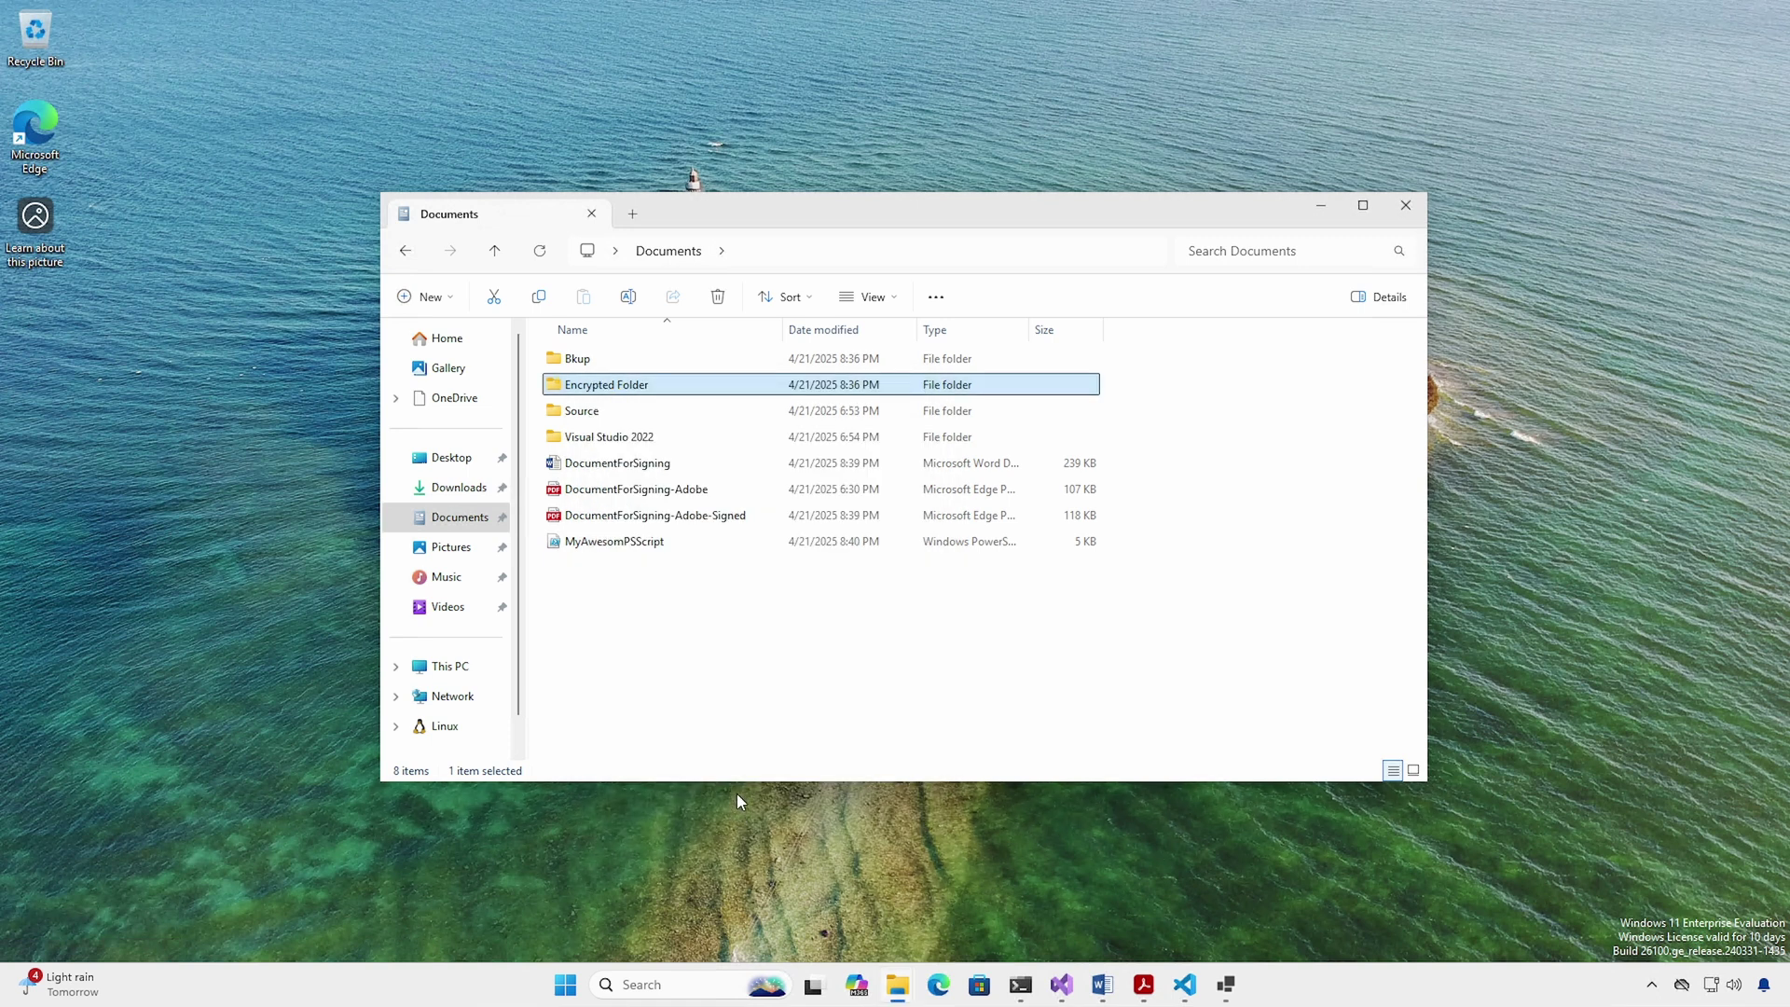
double_click(610, 386)
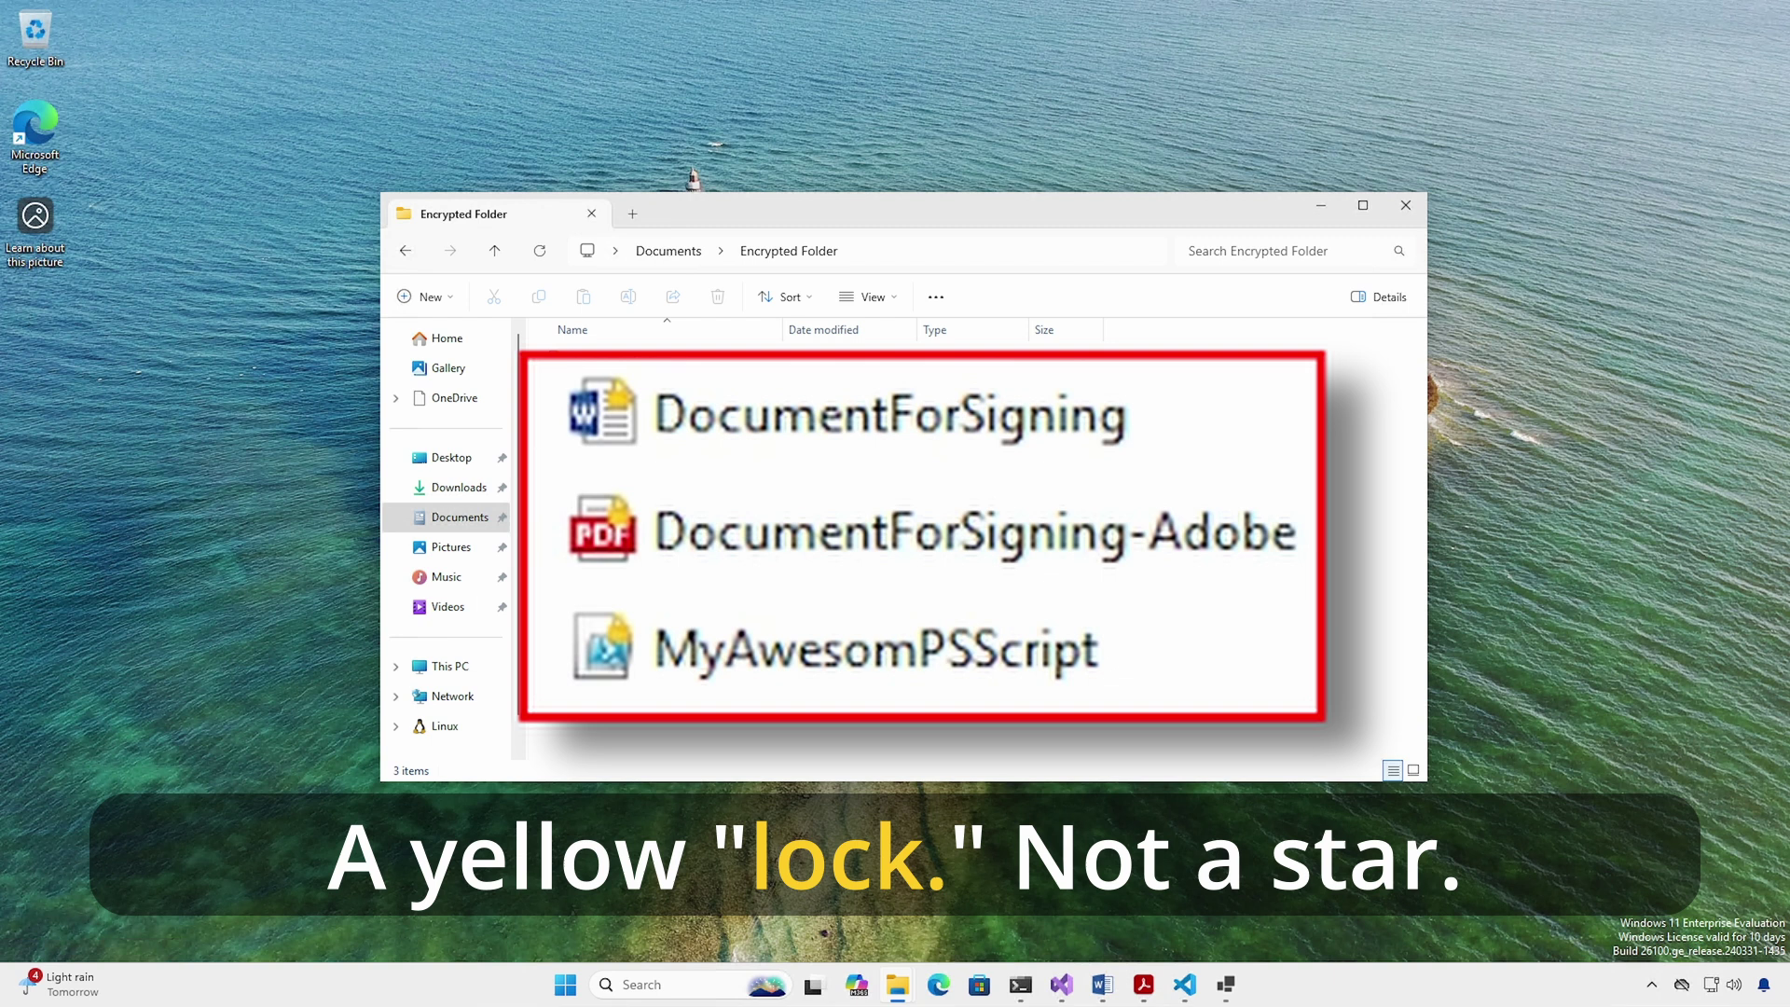
- Add the second user's certificate to DocumentForSigning's encrypted-file access list and close all dialogs
left_click(639, 362)
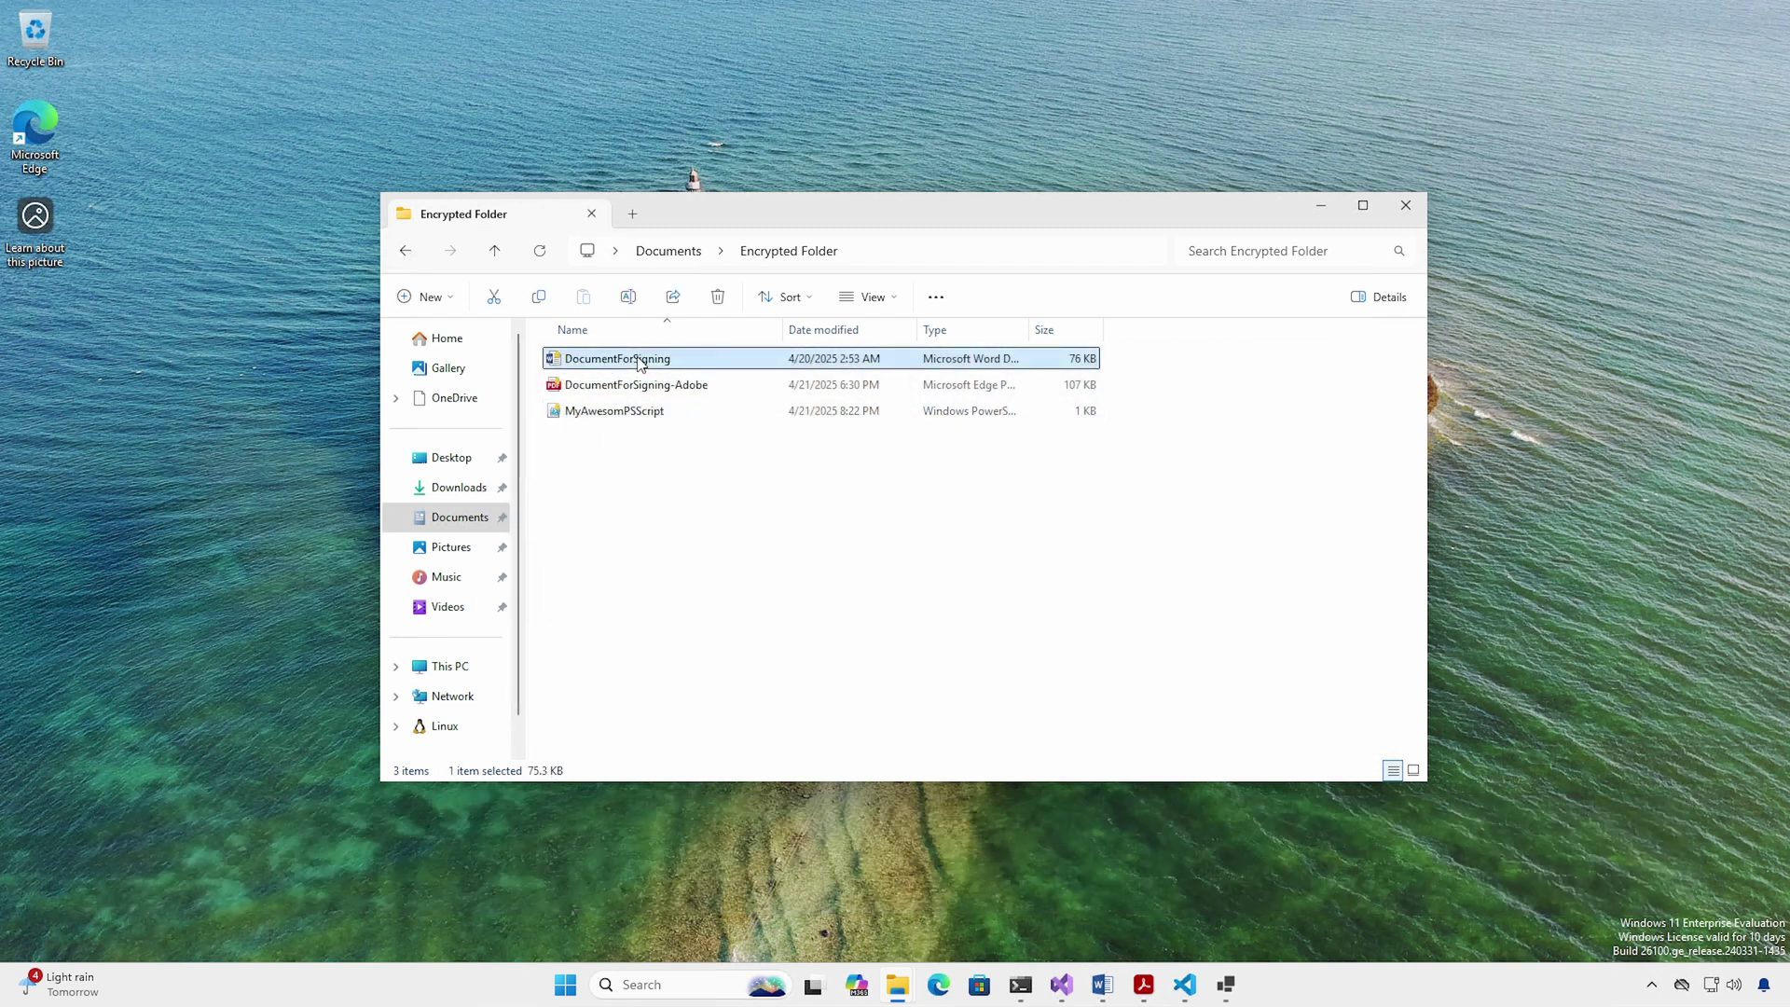
right_click(642, 364)
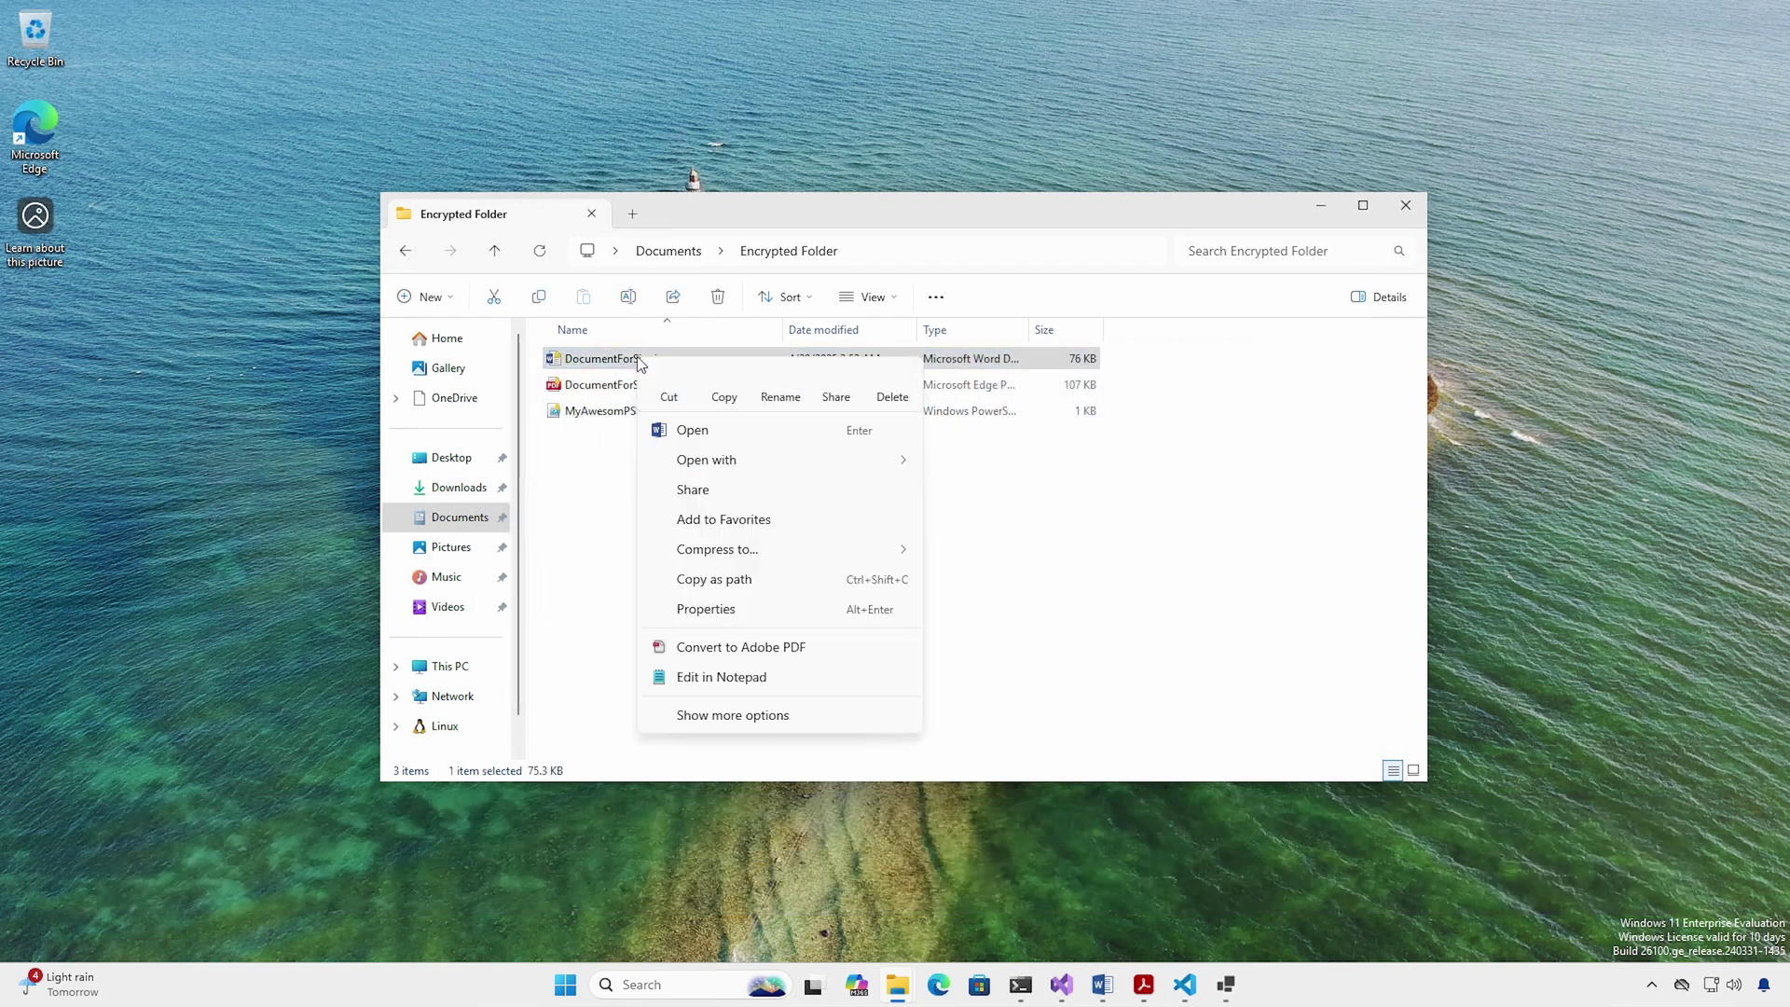
left_click(698, 610)
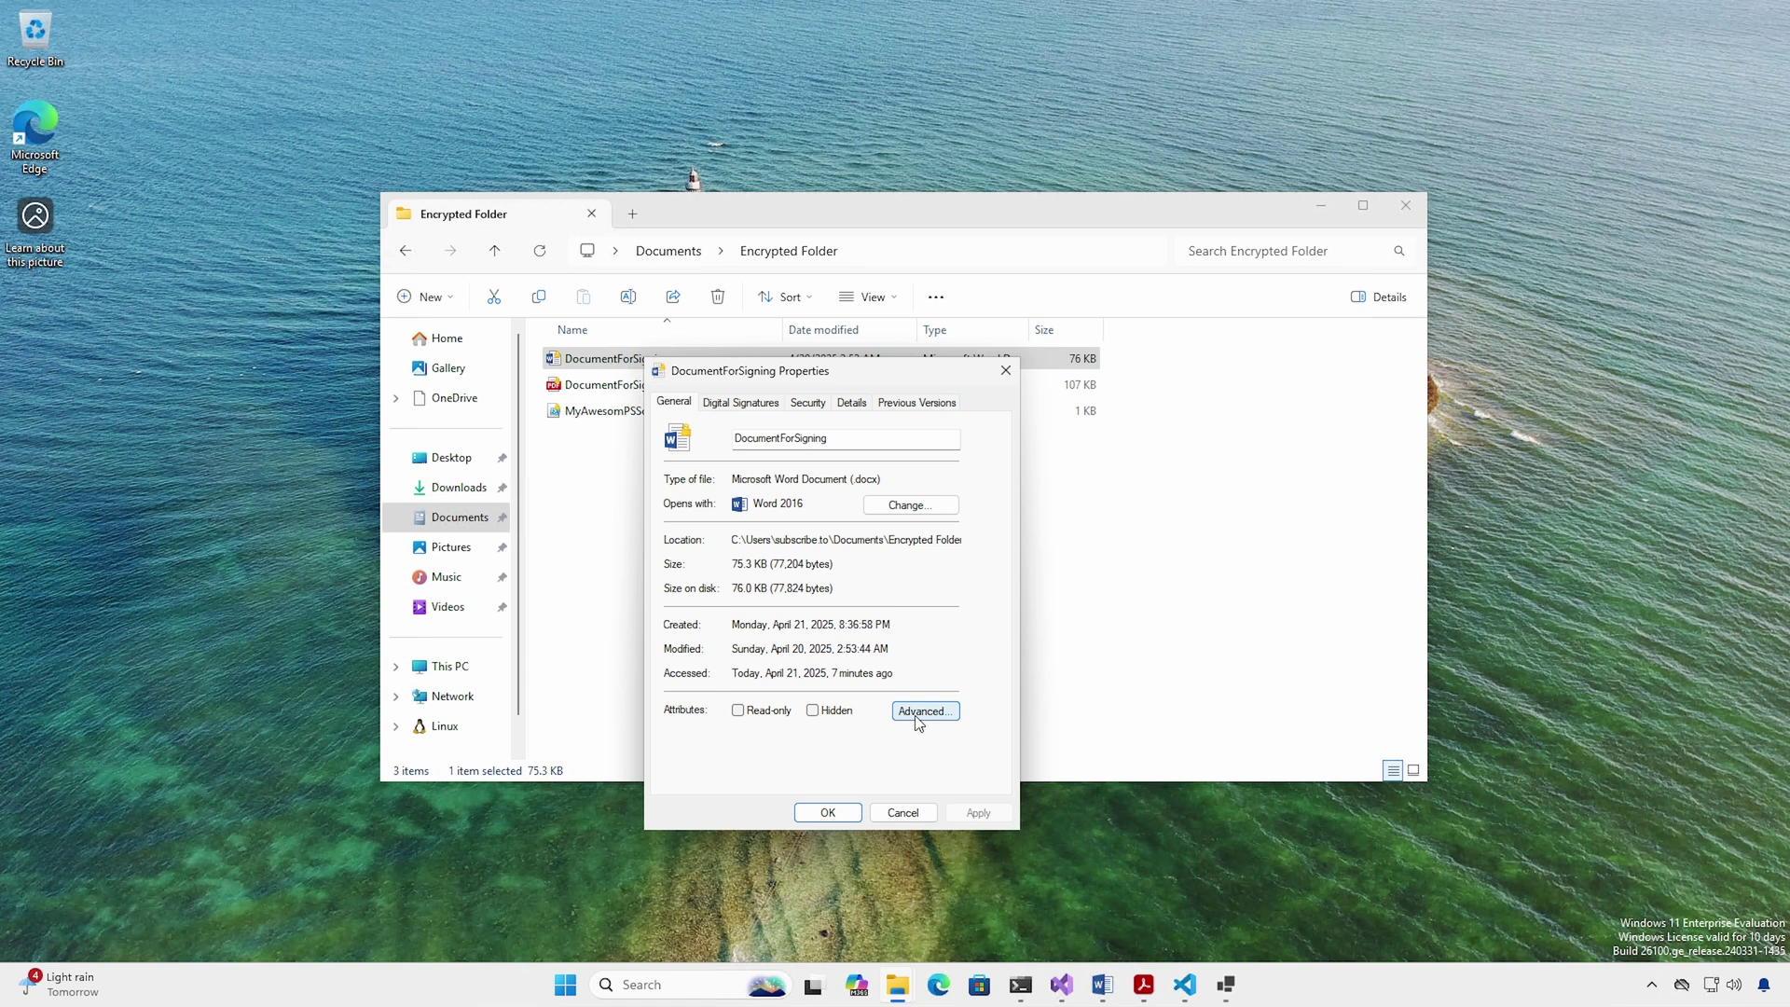
left_click(921, 714)
left_click(965, 612)
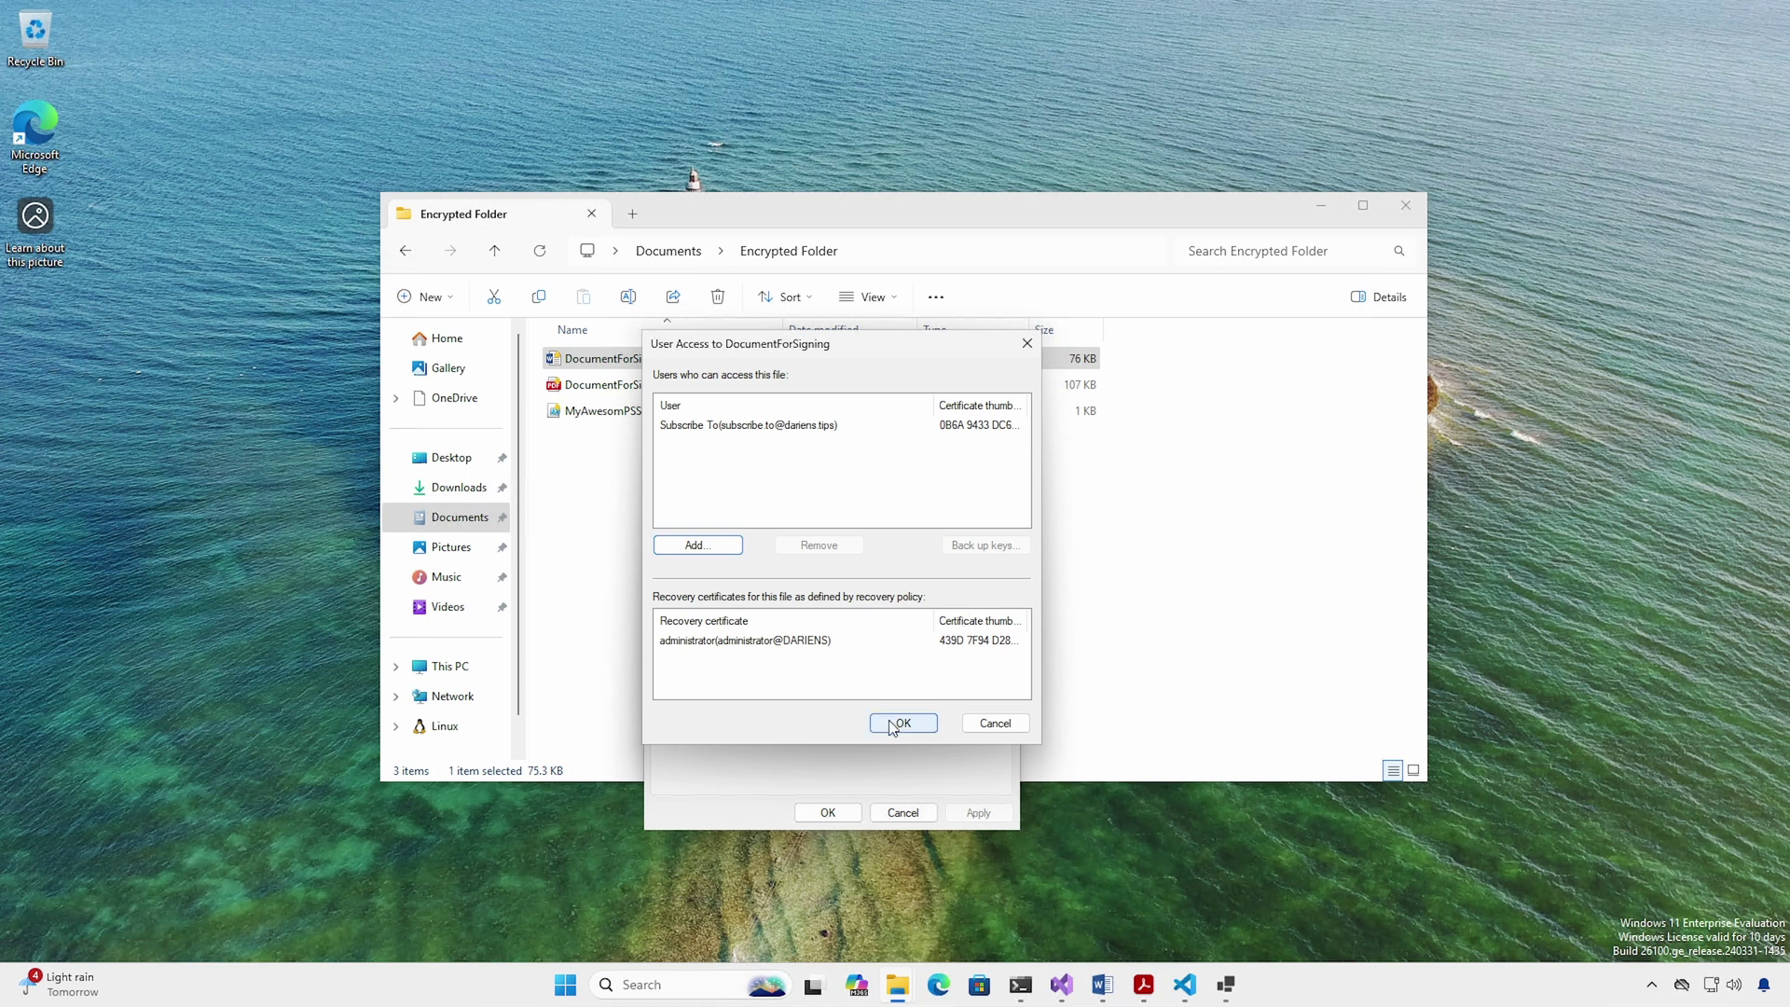
left_click(697, 545)
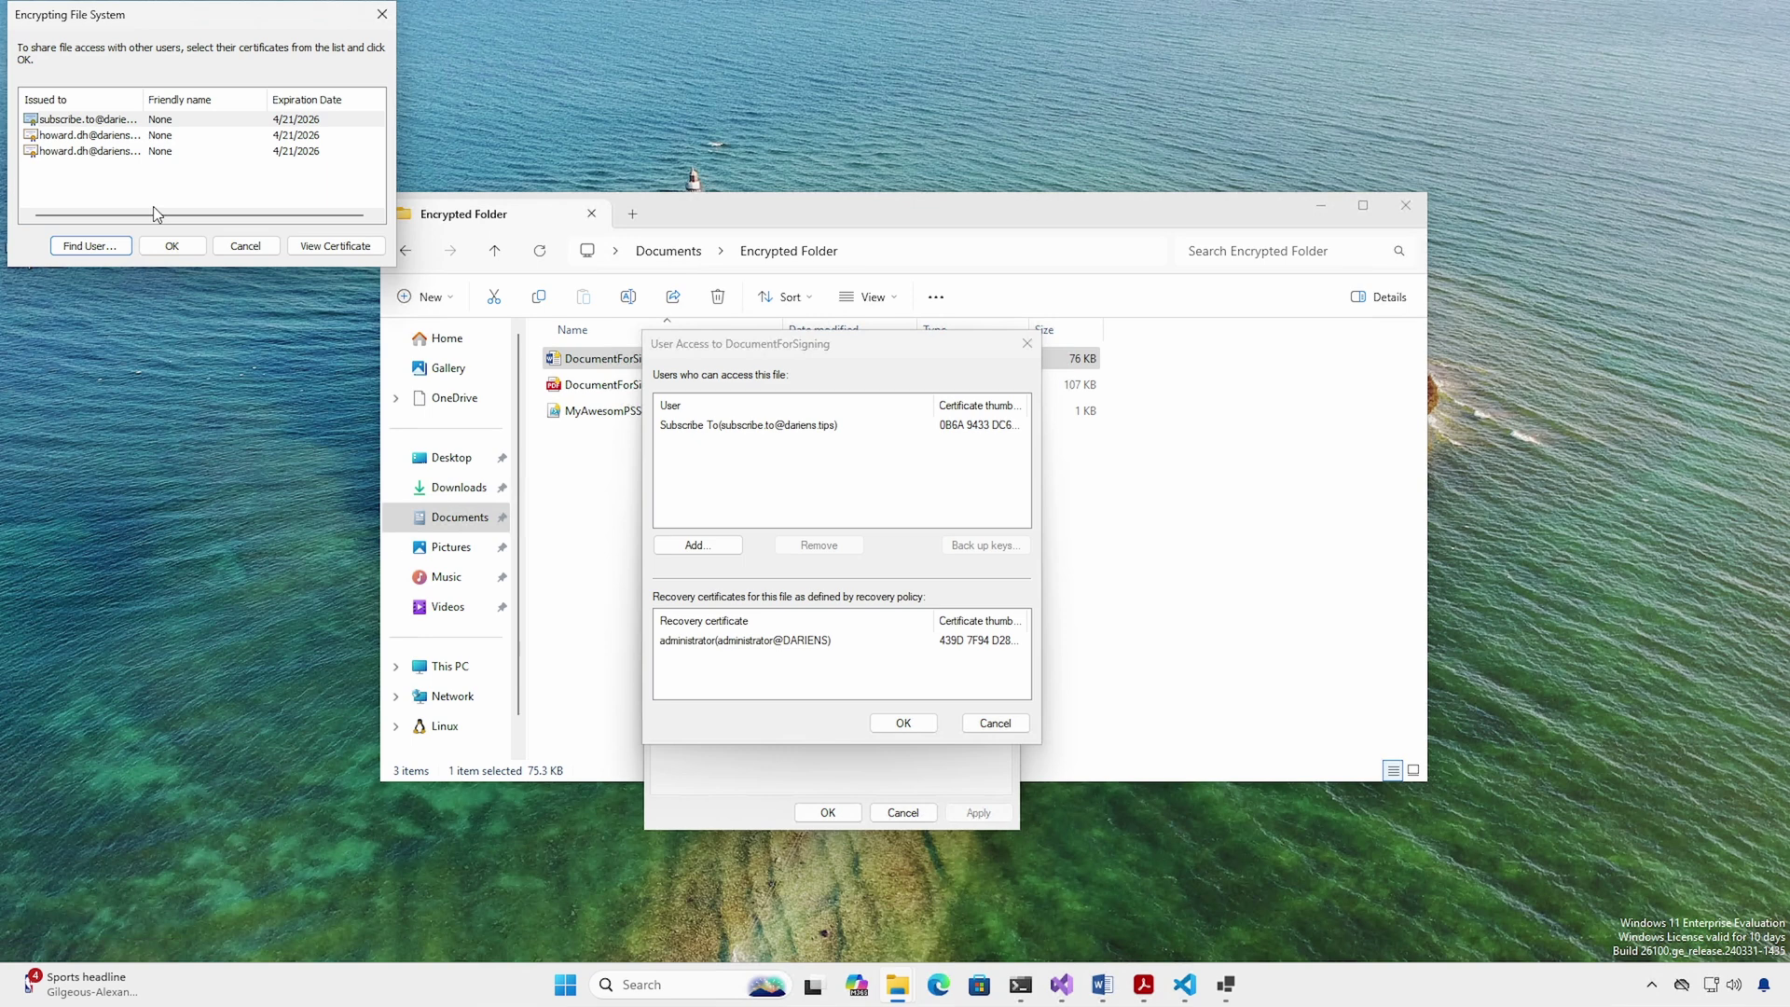
left_click(88, 135)
left_click(172, 245)
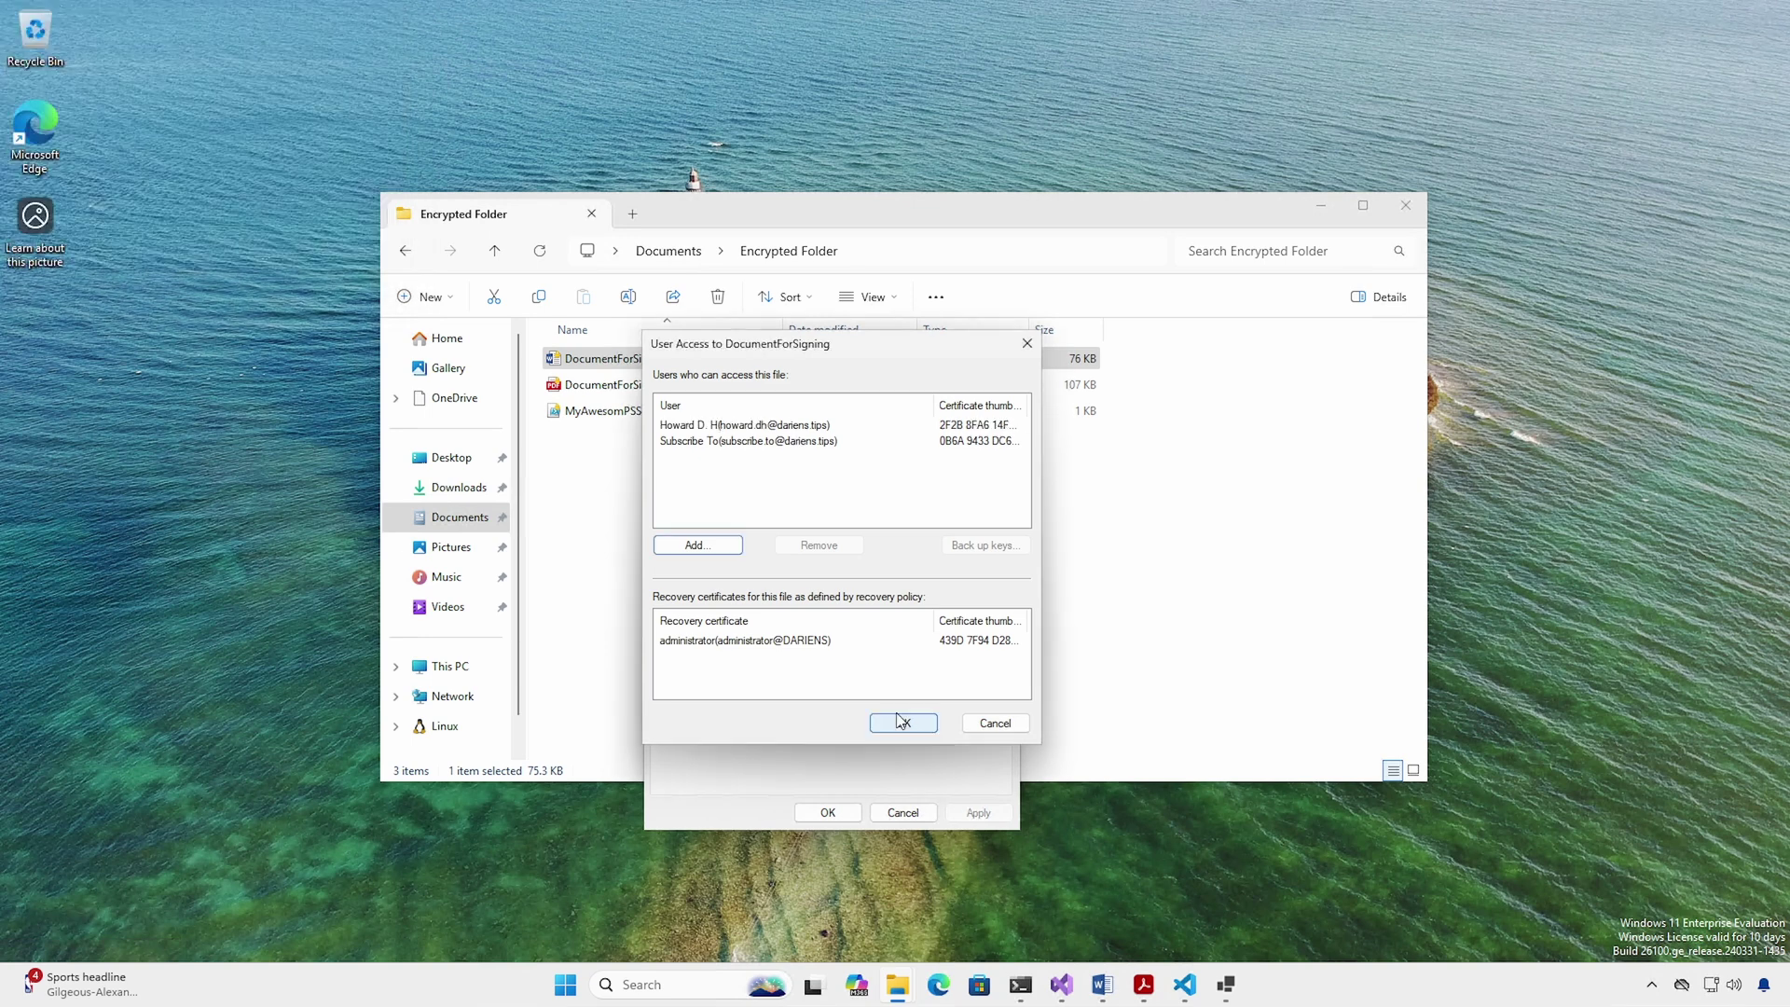
left_click(904, 723)
left_click(899, 652)
key("Return")
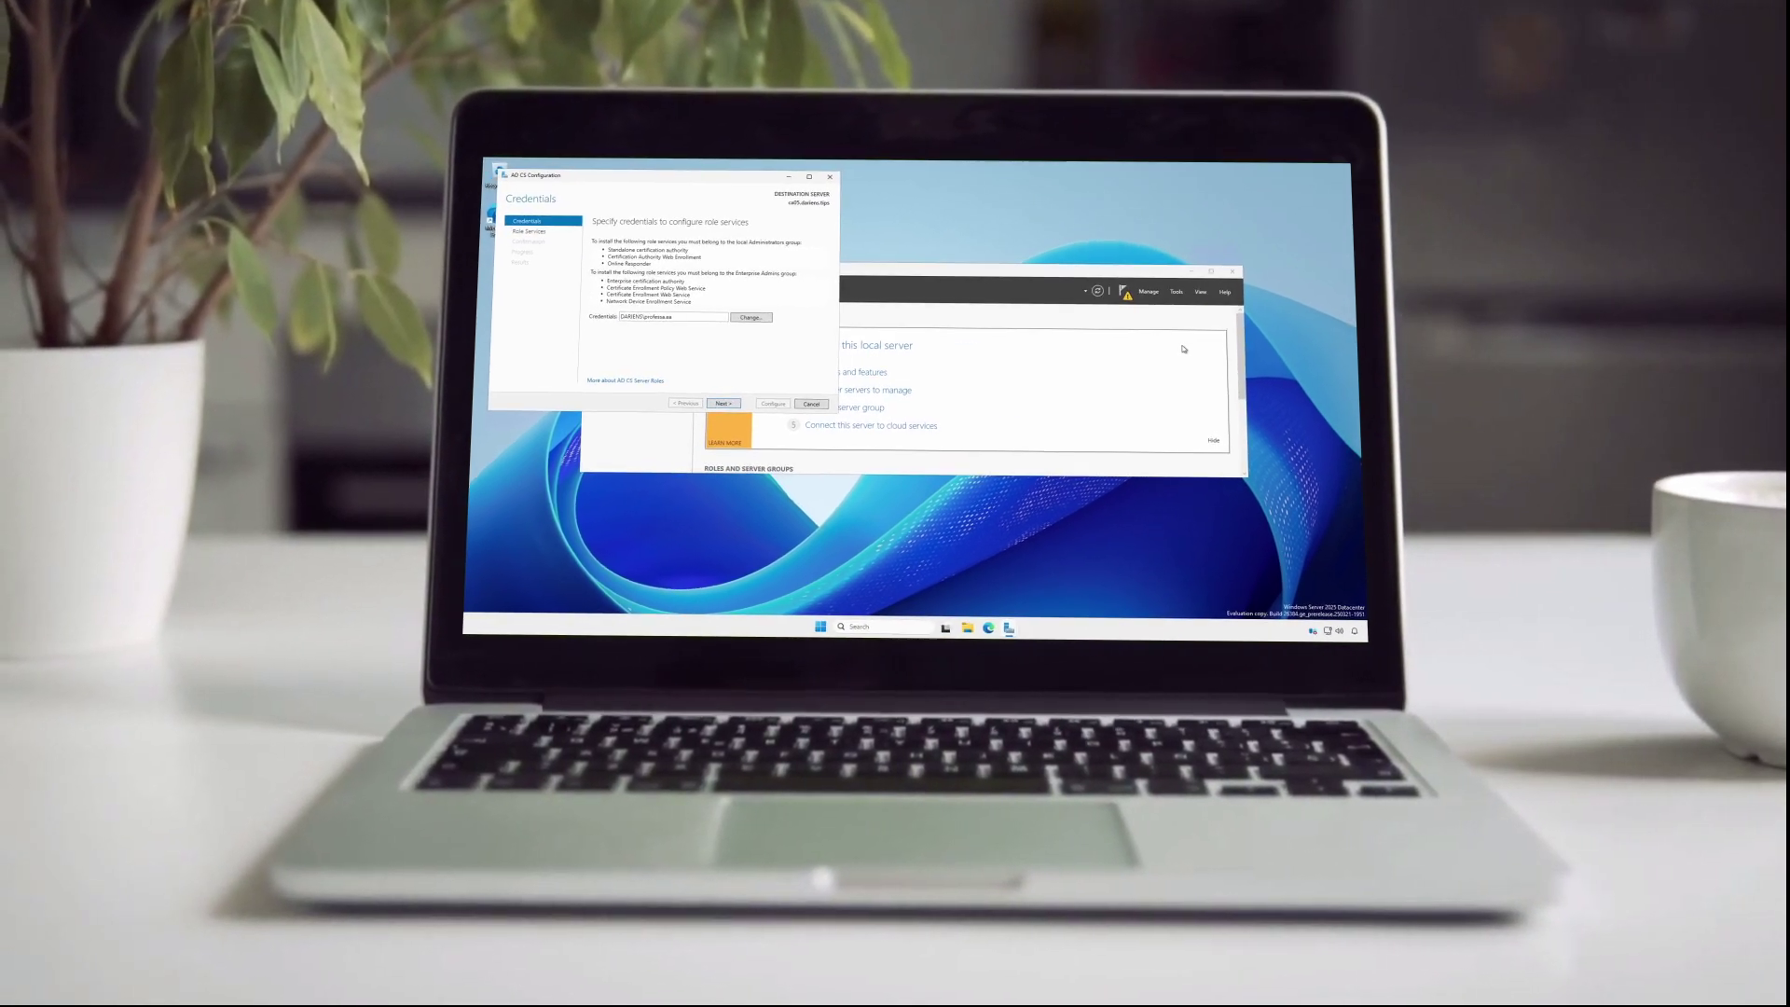
- Accept the current credentials and continue to the Role Services page of AD CS Configuration
left_click(742, 391)
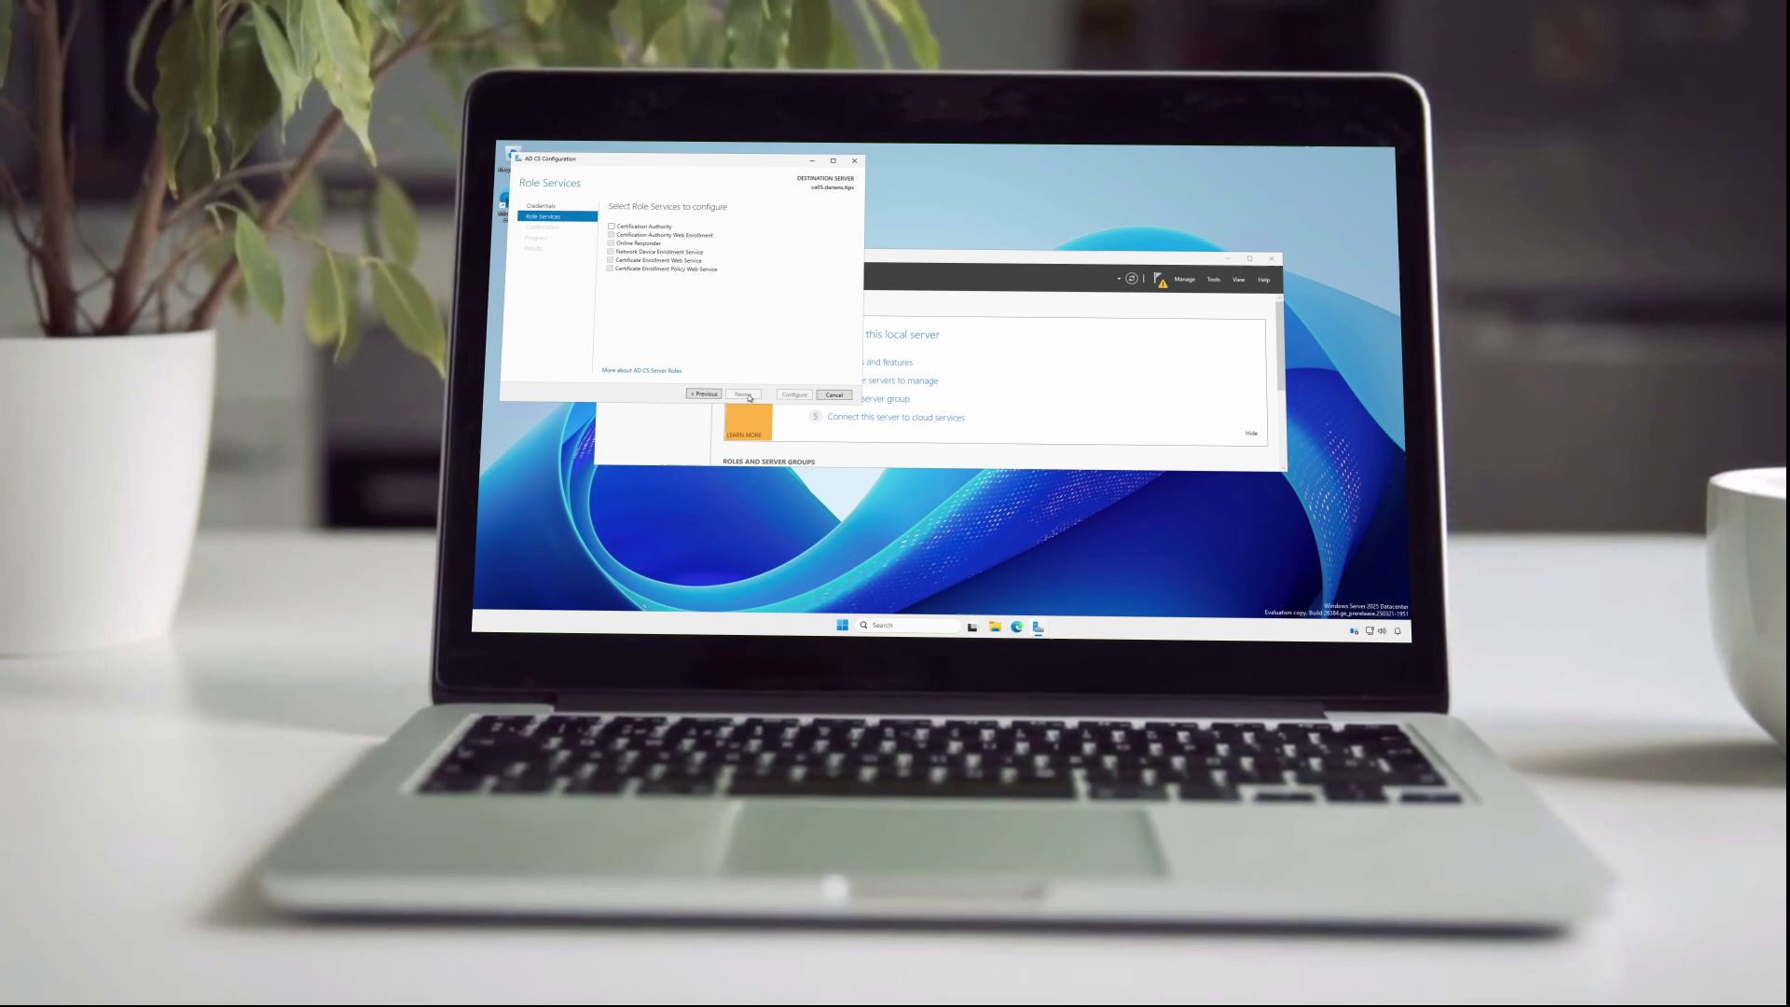